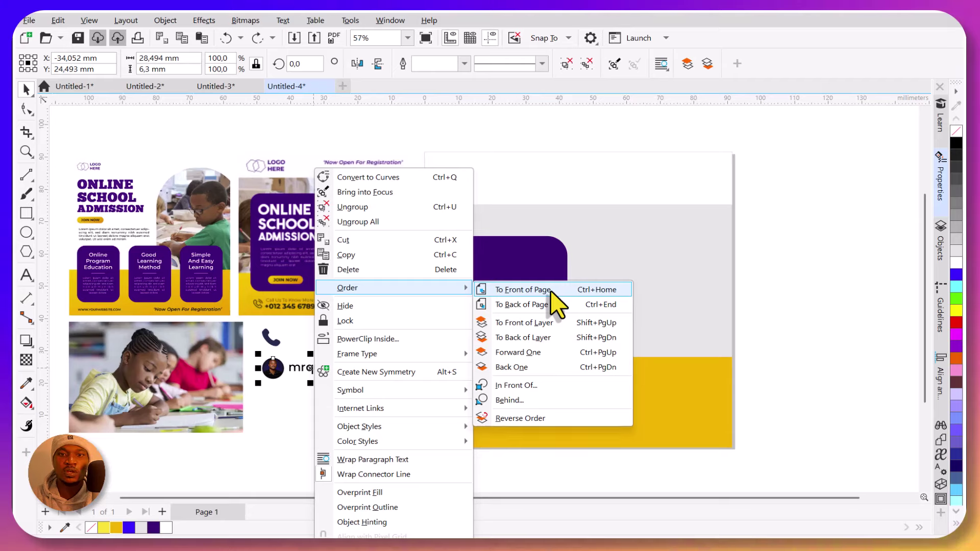
# Bring the profile picture and handle group to the front of the page and place it at the upper-left of the white header.
pyautogui.click(550, 291)
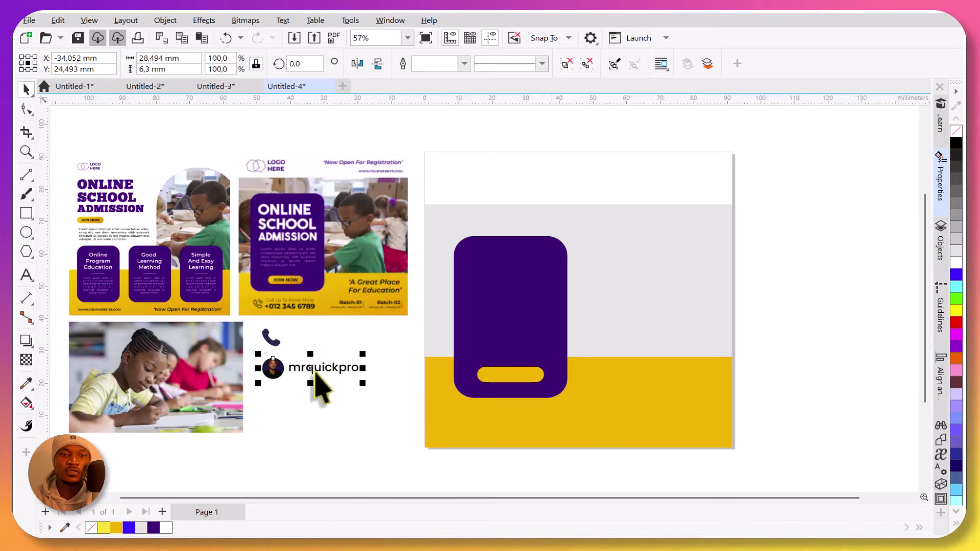
pyautogui.moveTo(312, 368); pyautogui.dragTo(491, 170)
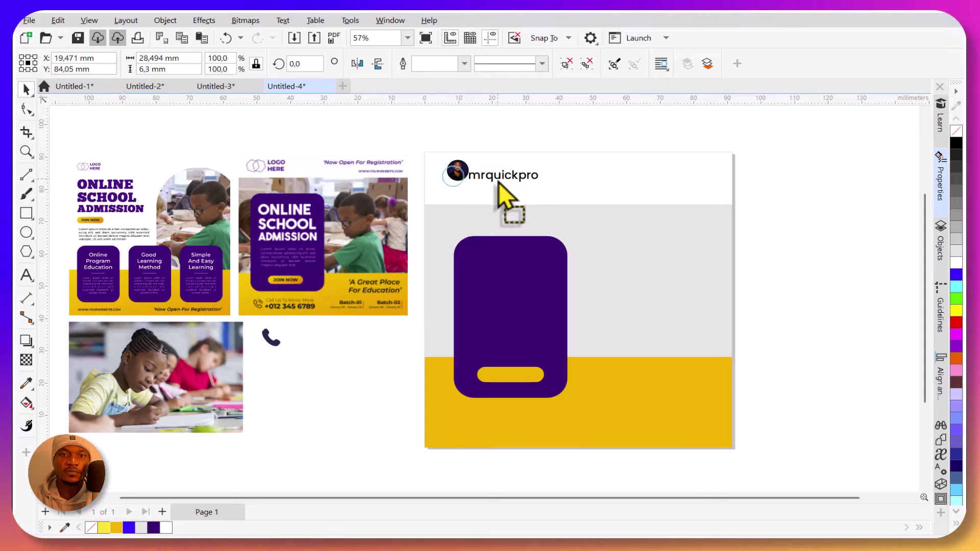
pyautogui.moveTo(500, 186); pyautogui.dragTo(503, 191)
pyautogui.click(790, 263)
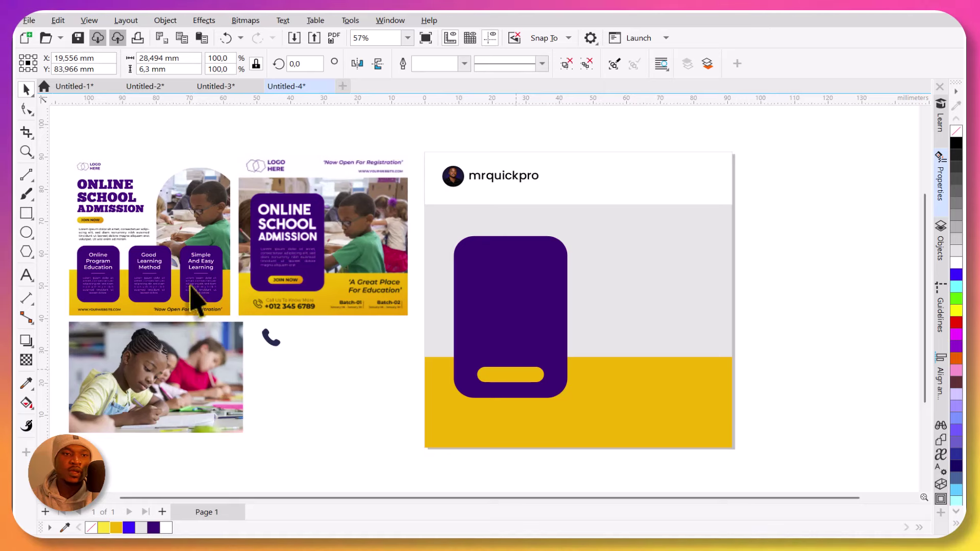
# Add margin guidelines at about 5.6 mm vertical and 86.1 mm horizontal, and align the profile group to their corner.
pyautogui.moveTo(43, 298); pyautogui.dragTo(444, 276)
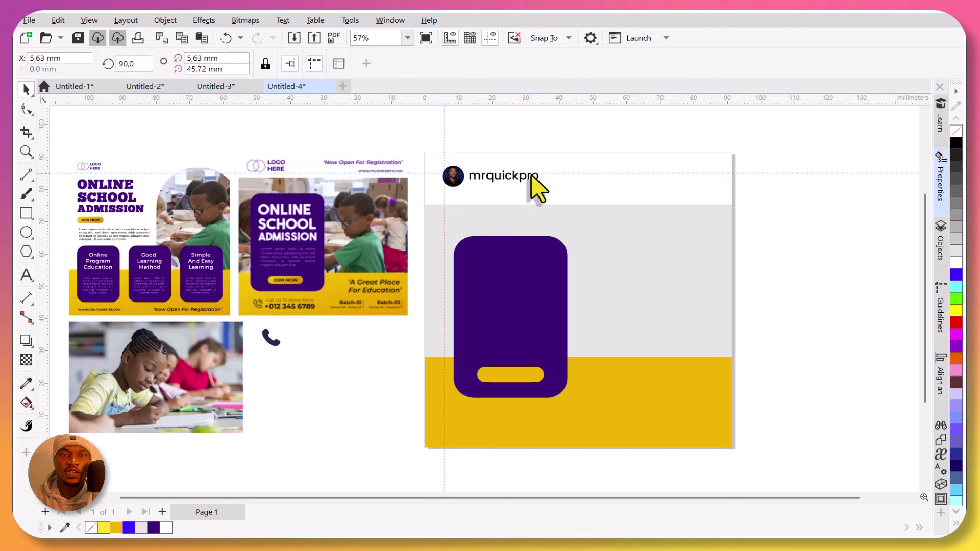
pyautogui.scroll(3, 485, 193)
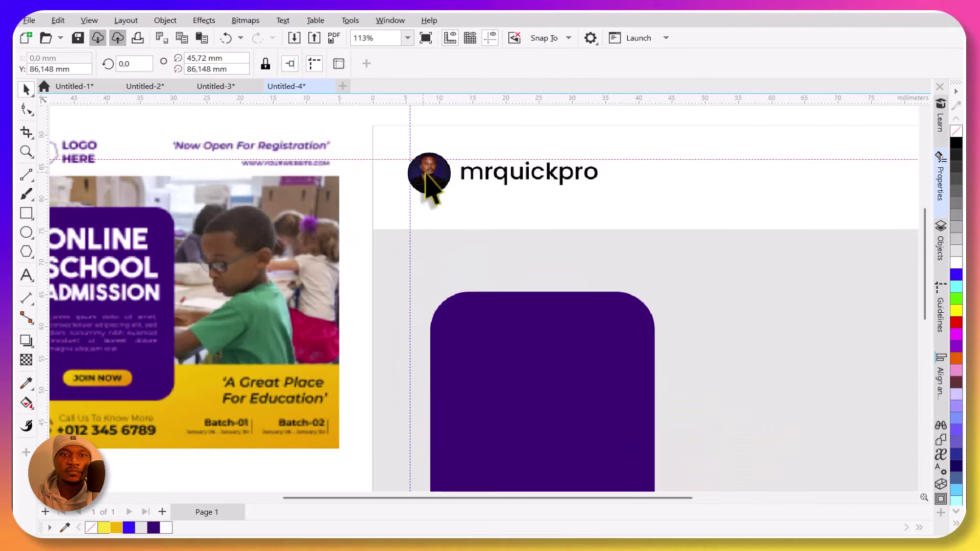
pyautogui.click(432, 186)
pyautogui.moveTo(432, 185); pyautogui.dragTo(426, 181)
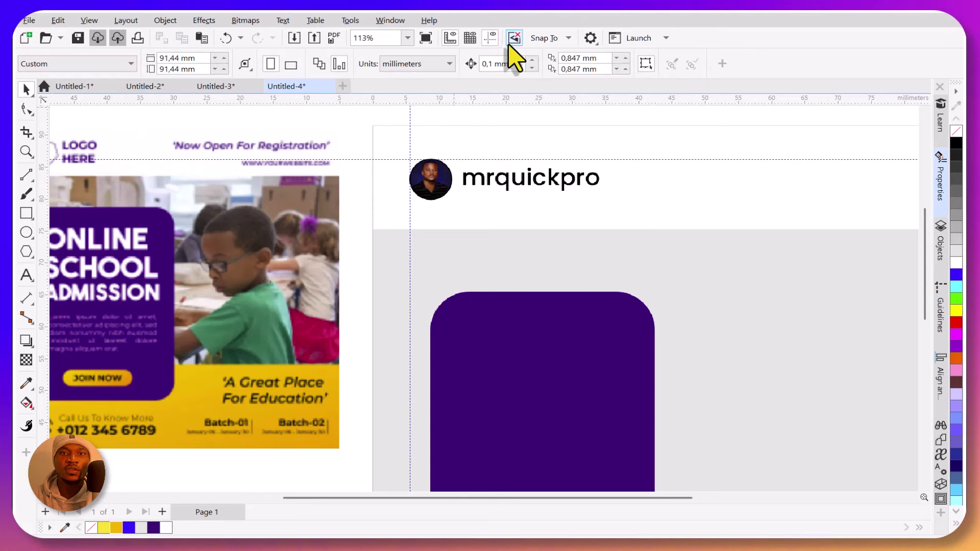
# Review the snapping options and realign the profile group to the corner where the two margin guidelines meet.
pyautogui.scroll(-3, 377, 350)
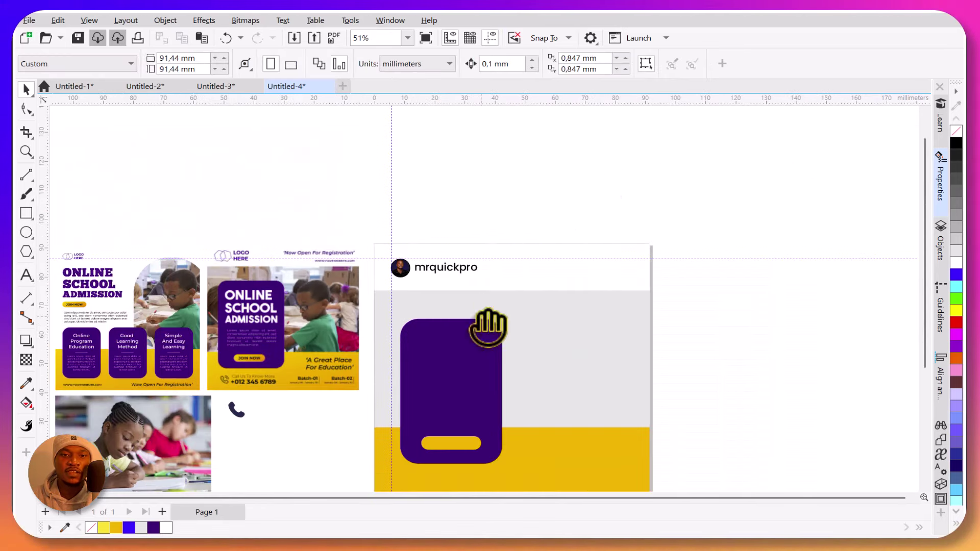
pyautogui.moveTo(488, 327); pyautogui.dragTo(561, 251)
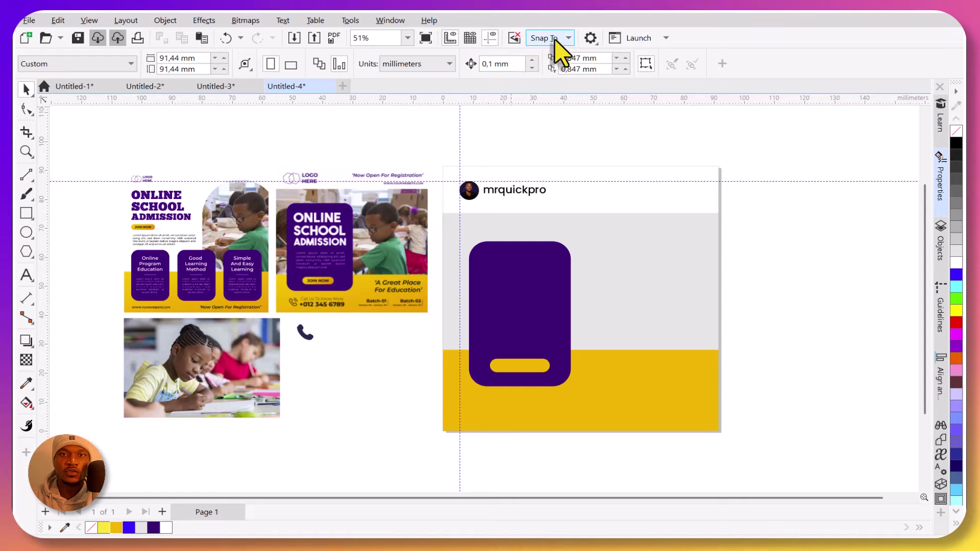
pyautogui.click(561, 51)
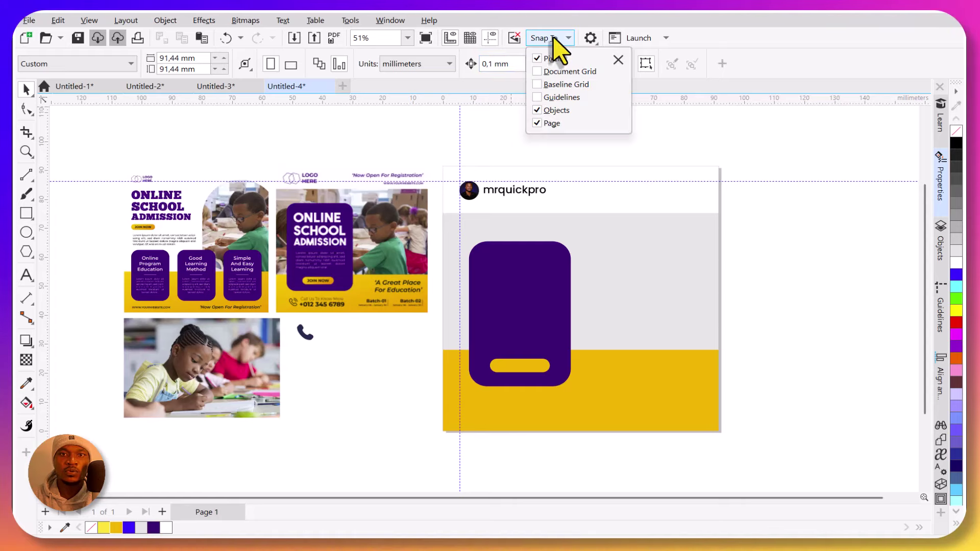
pyautogui.click(766, 157)
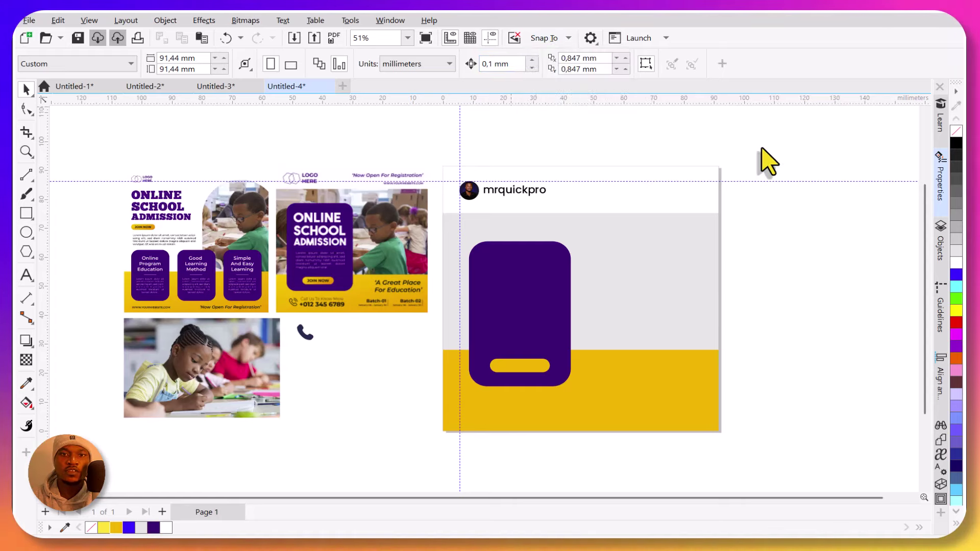
pyautogui.scroll(3, 485, 204)
pyautogui.moveTo(424, 178); pyautogui.dragTo(481, 239)
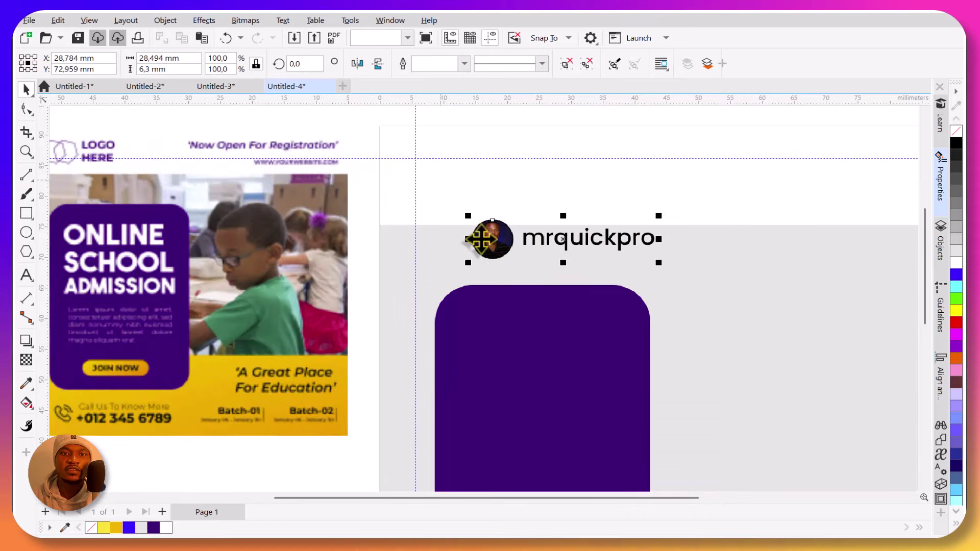
pyautogui.moveTo(433, 199)
pyautogui.mouseDown()
pyautogui.moveTo(439, 174)
pyautogui.moveTo(400, 282)
pyautogui.moveTo(449, 245)
pyautogui.moveTo(449, 224)
pyautogui.moveTo(440, 236)
pyautogui.moveTo(429, 227)
pyautogui.moveTo(449, 201)
pyautogui.moveTo(439, 182)
pyautogui.moveTo(431, 189)
pyautogui.mouseUp()
pyautogui.click(437, 183)
pyautogui.scroll(-3, 431, 188)
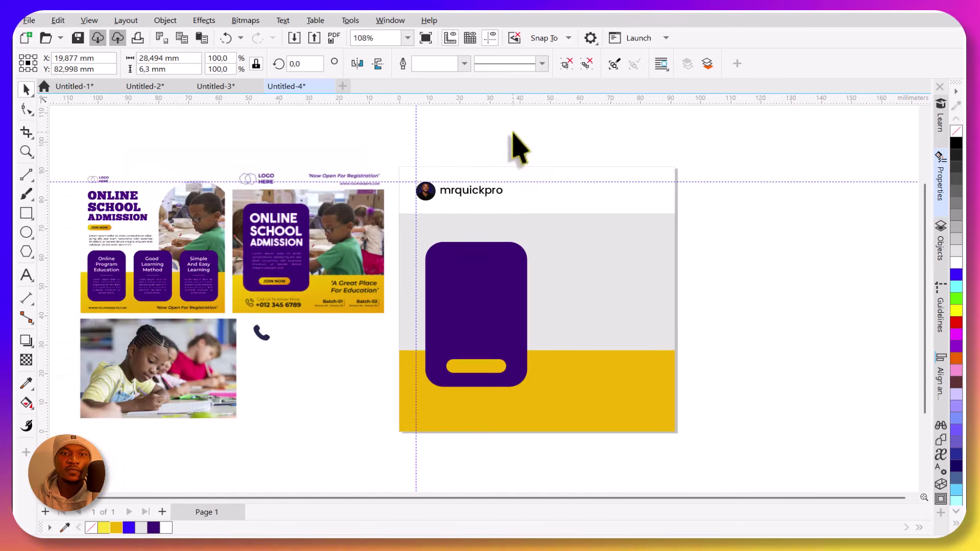
# Add a right margin guideline at about 86.2 mm and a bottom margin guideline at about 5.1 mm.
pyautogui.click(53, 327)
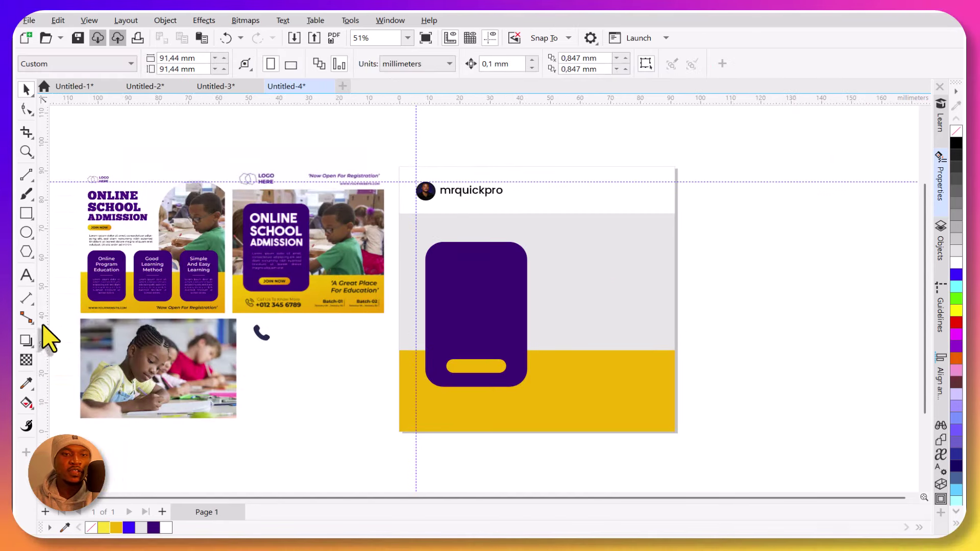
pyautogui.moveTo(44, 333); pyautogui.dragTo(659, 259)
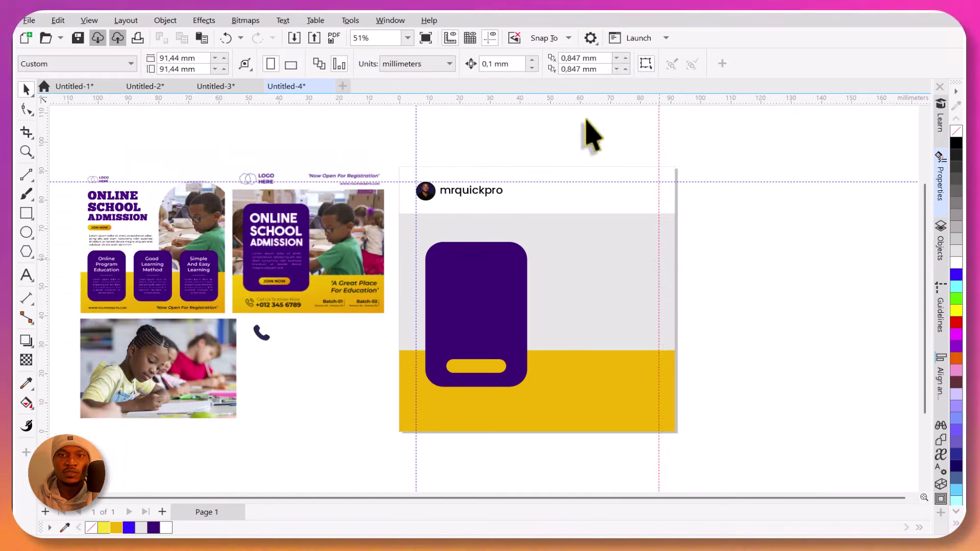
pyautogui.moveTo(591, 100); pyautogui.dragTo(563, 305)
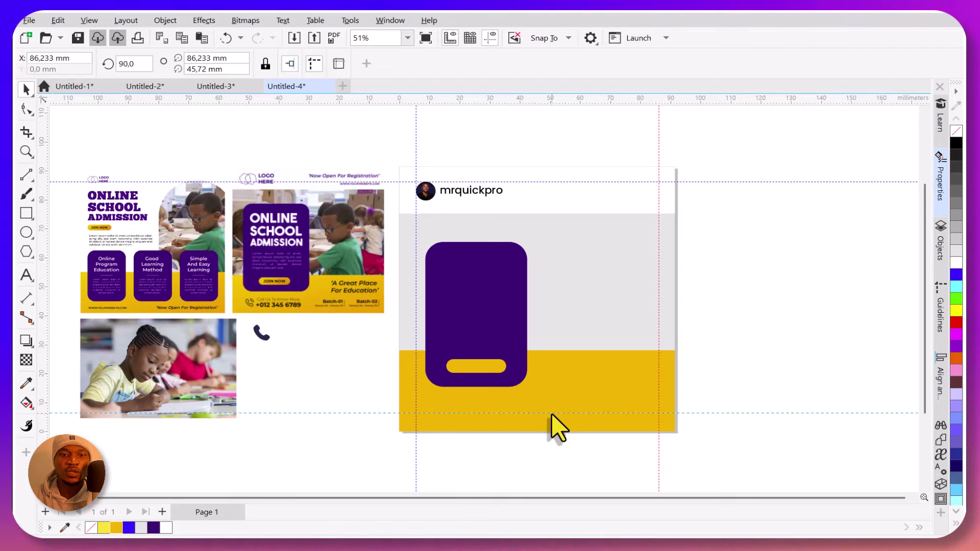
pyautogui.moveTo(552, 414); pyautogui.dragTo(557, 417)
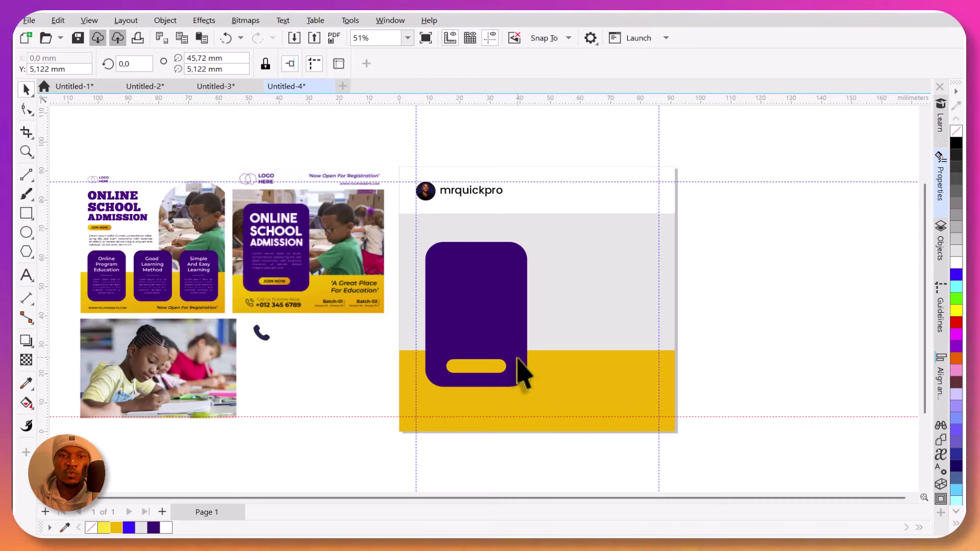
pyautogui.click(771, 406)
# Move the purple rounded card with its yellow button horizontally so its left edge meets the left margin guideline.
pyautogui.scroll(1, 485, 397)
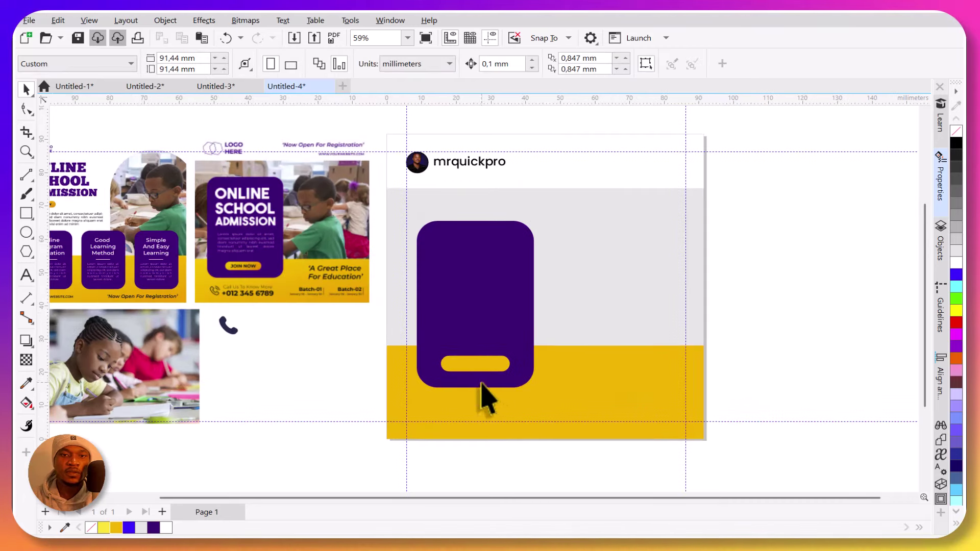
pyautogui.click(460, 272)
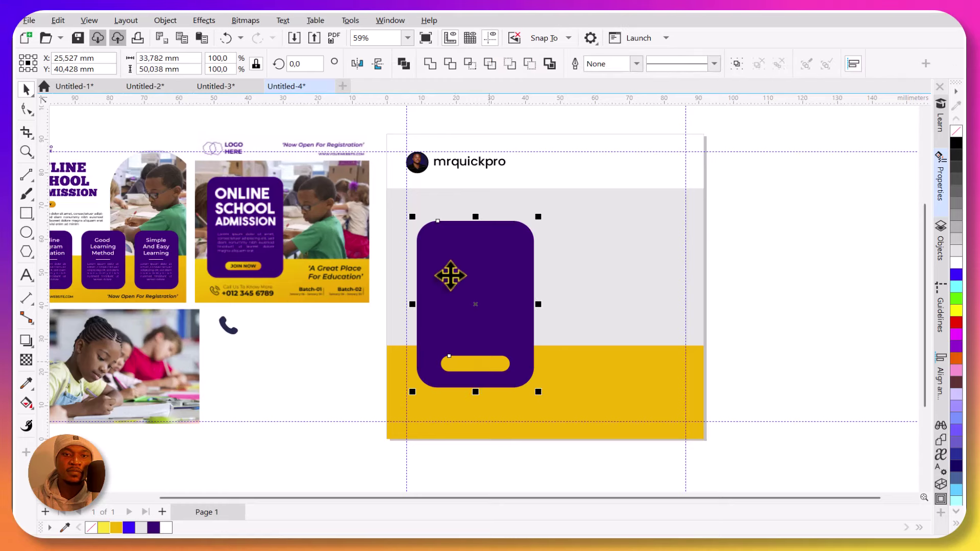
pyautogui.moveTo(440, 280)
pyautogui.mouseDown()
pyautogui.moveTo(465, 280)
pyautogui.moveTo(434, 277)
pyautogui.mouseUp()
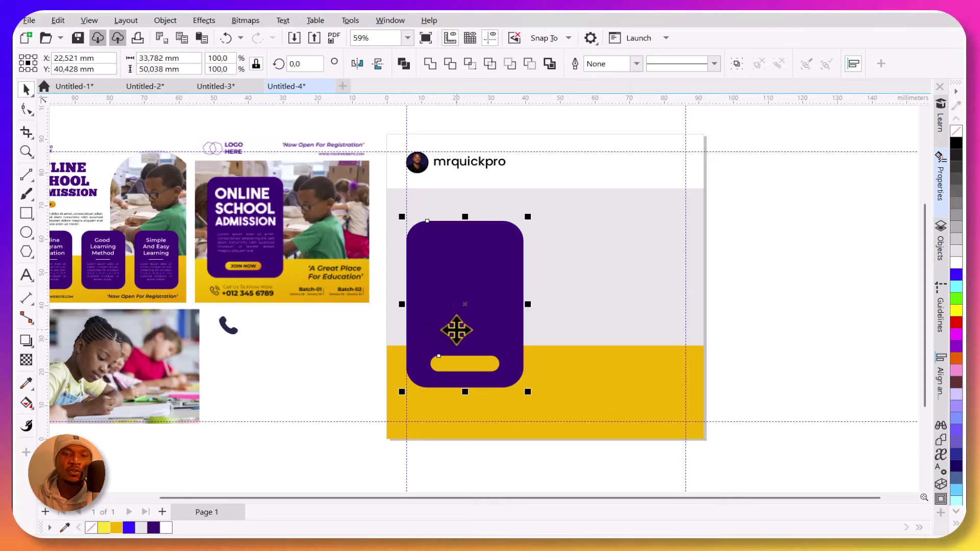
pyautogui.moveTo(491, 314); pyautogui.dragTo(537, 343)
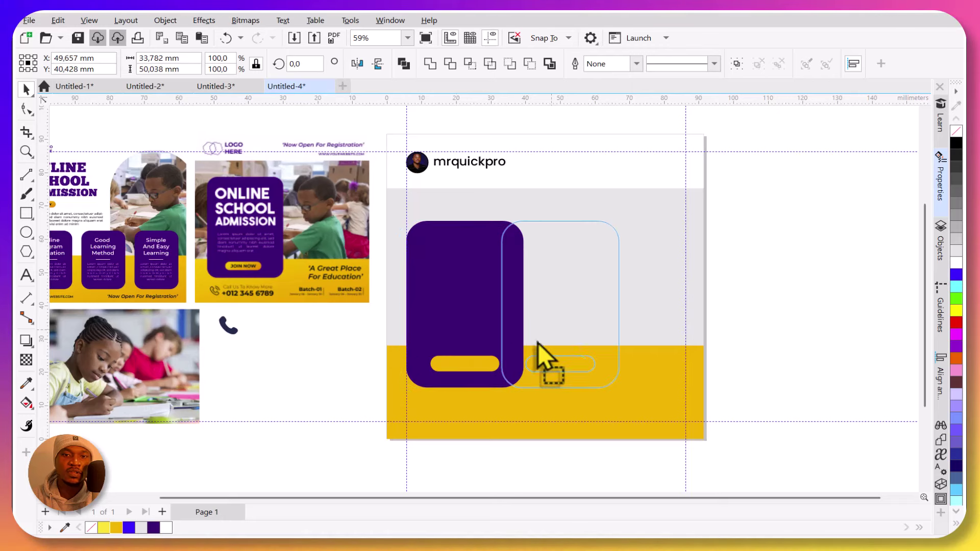
pyautogui.moveTo(476, 284); pyautogui.dragTo(460, 335)
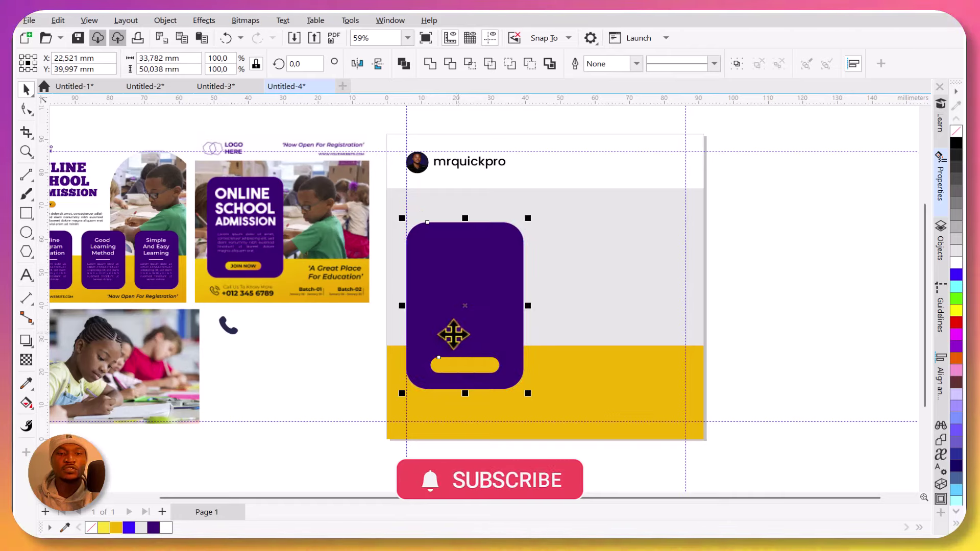
pyautogui.hotkey('ctrl', 'z')
pyautogui.scroll(-1, 486, 317)
pyautogui.click(735, 316)
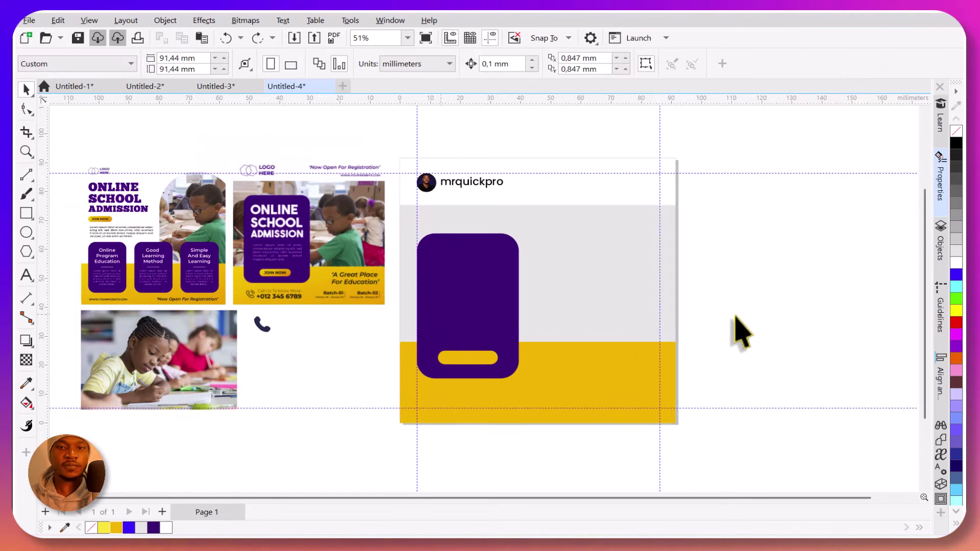
# Bring the phone icon to the front of the page and place it in the yellow band at the lower-left guideline corner.
pyautogui.hscroll(-1, 758, 311)
pyautogui.scroll(1, 530, 339)
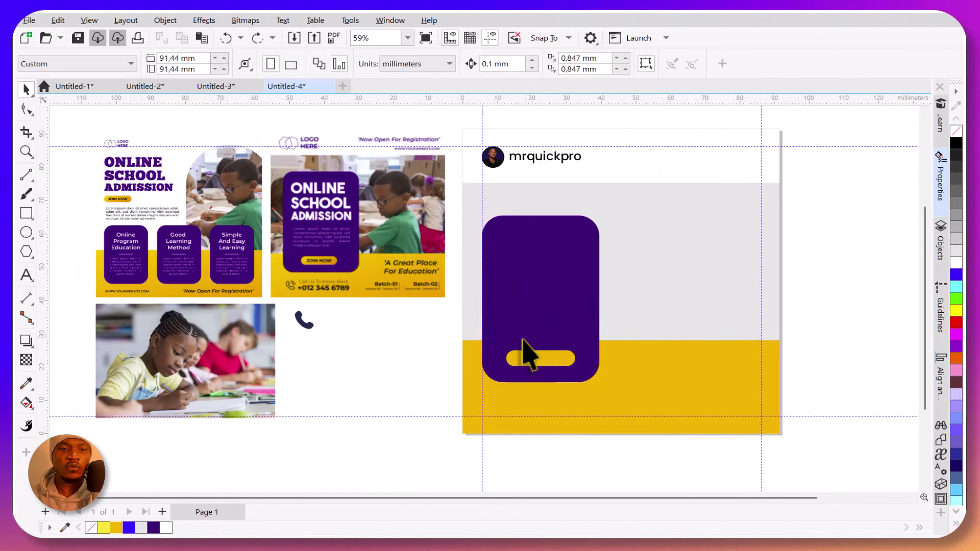
pyautogui.click(305, 320)
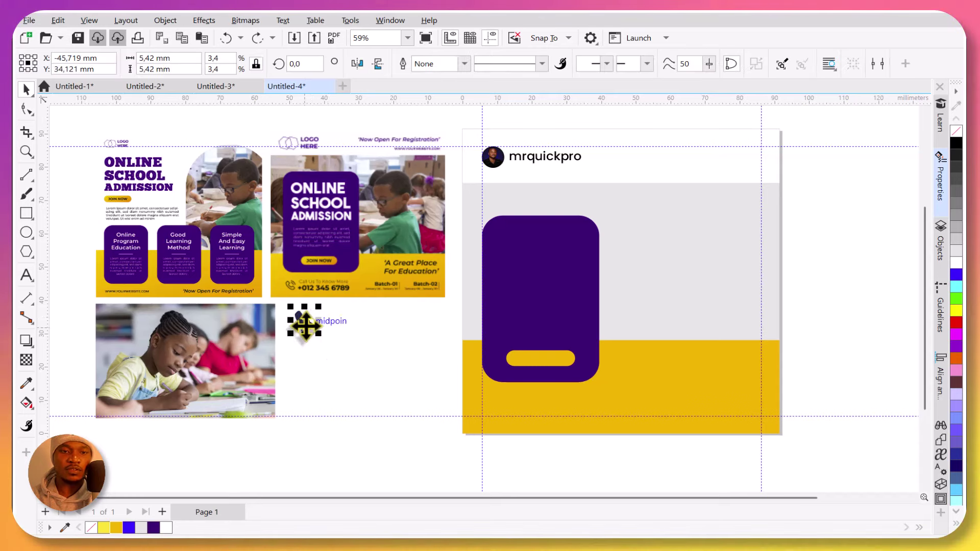
pyautogui.rightClick(304, 320)
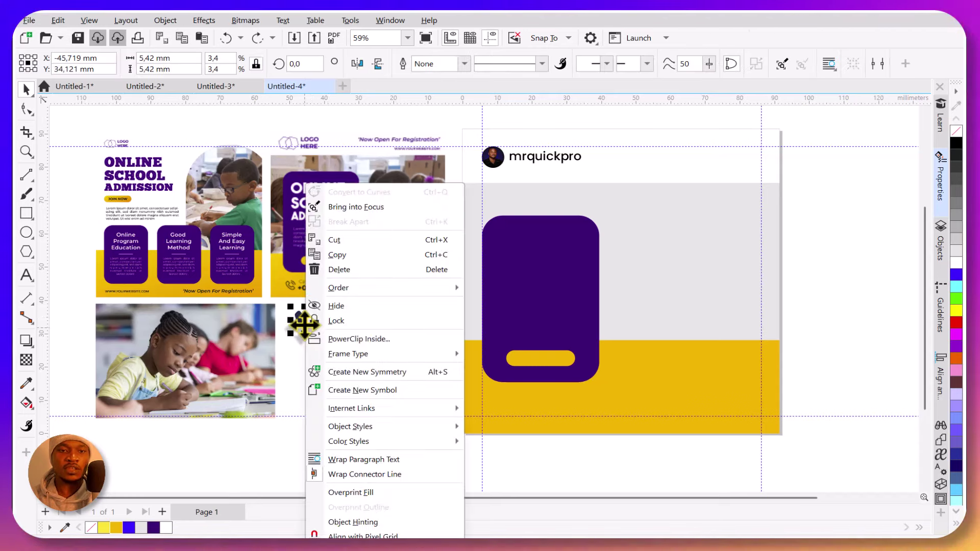
pyautogui.moveTo(449, 289)
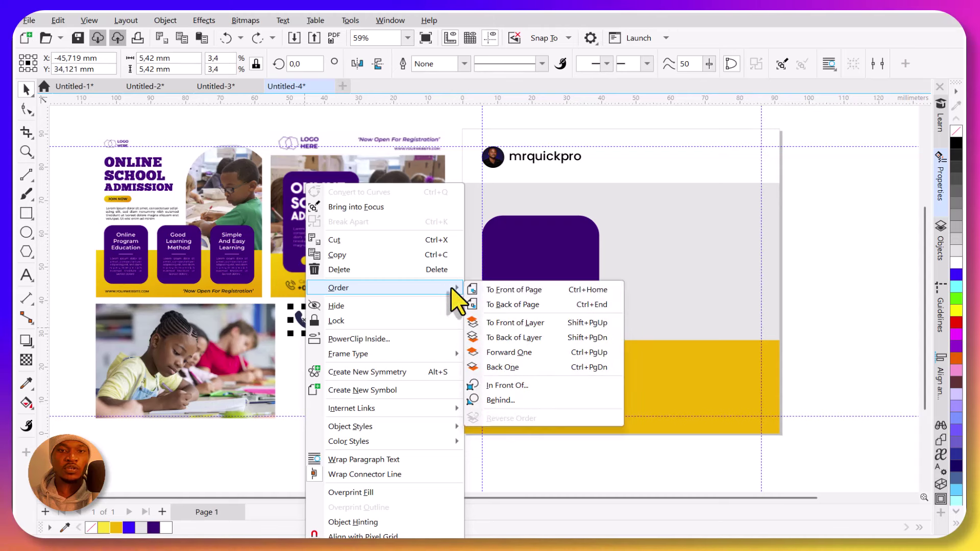
pyautogui.click(542, 289)
pyautogui.moveTo(305, 320); pyautogui.dragTo(493, 407)
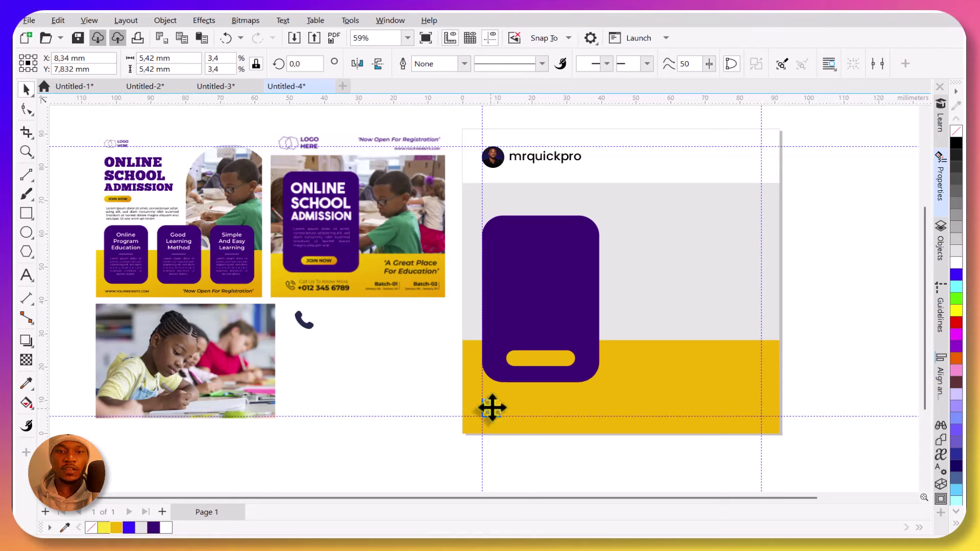
pyautogui.click(411, 447)
# Mirror the classroom photo below the reference designs horizontally.
pyautogui.scroll(1, 502, 406)
pyautogui.moveTo(564, 328); pyautogui.dragTo(453, 368)
pyautogui.scroll(-1, 453, 368)
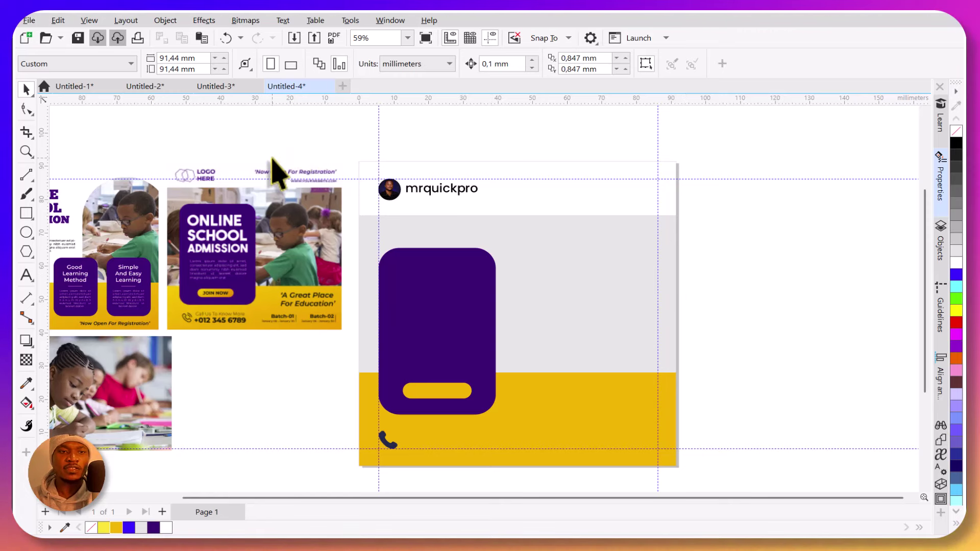
pyautogui.moveTo(275, 171); pyautogui.dragTo(491, 224)
pyautogui.click(221, 367)
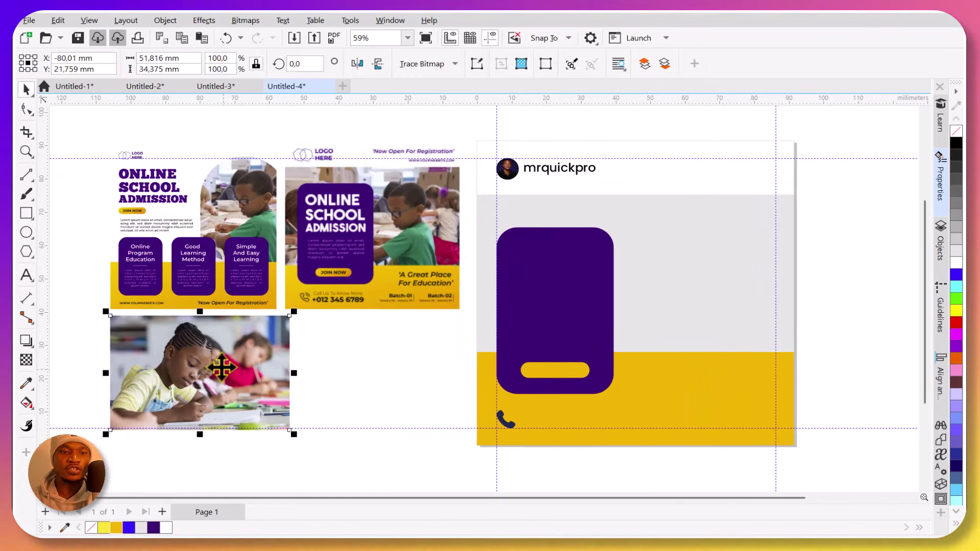
pyautogui.click(418, 385)
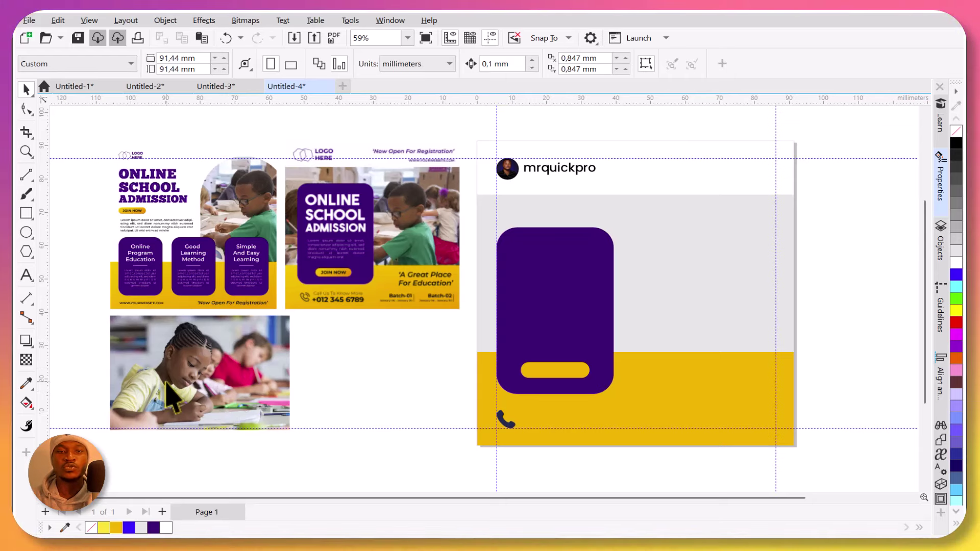
pyautogui.click(194, 384)
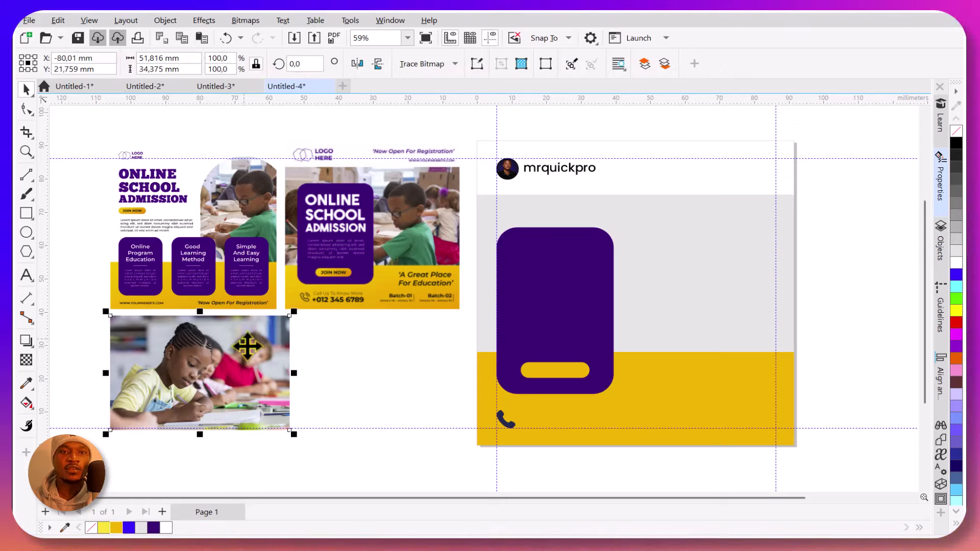
pyautogui.click(359, 65)
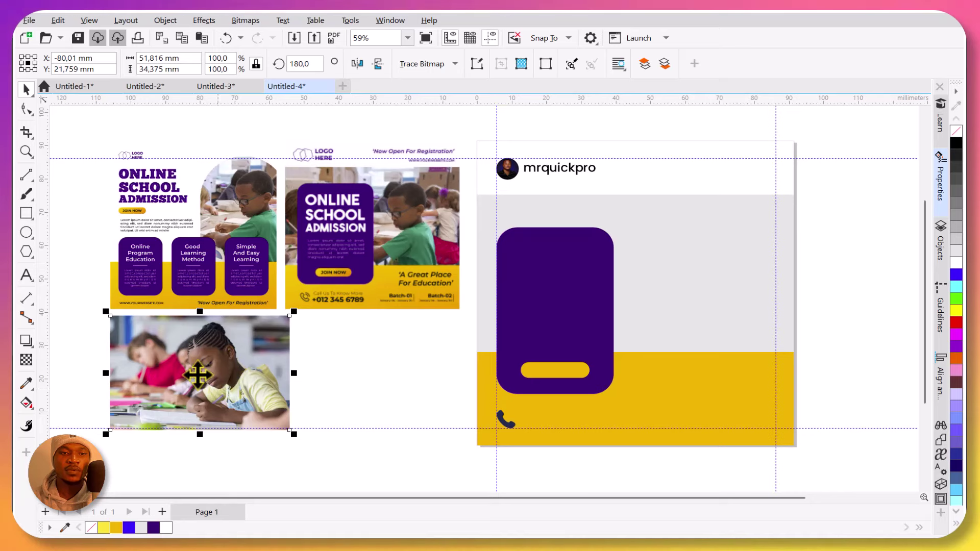
# PowerClip the classroom photo inside the grey background rectangle of the flyer page.
pyautogui.rightClick(255, 372)
pyautogui.click(234, 368)
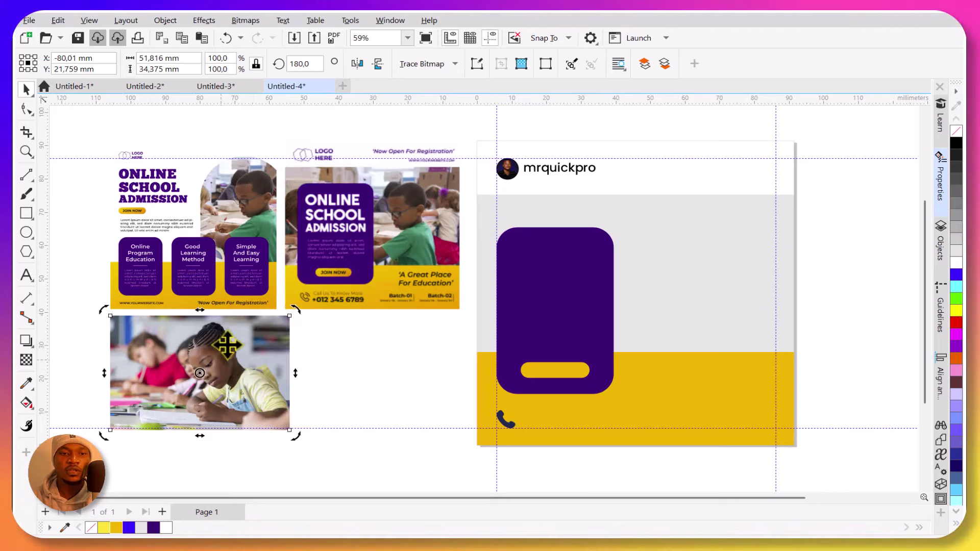
pyautogui.scroll(-1, 256, 352)
pyautogui.rightClick(256, 353)
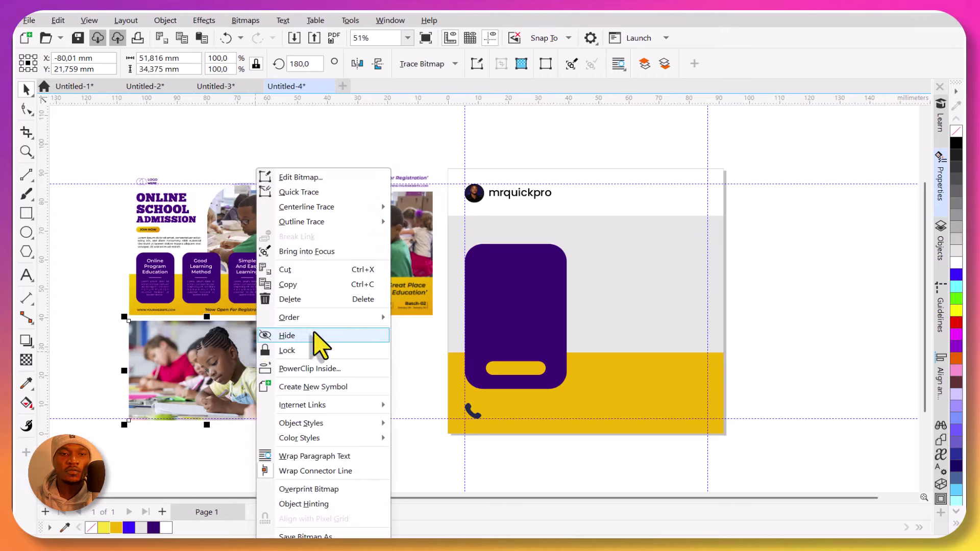
pyautogui.moveTo(332, 321)
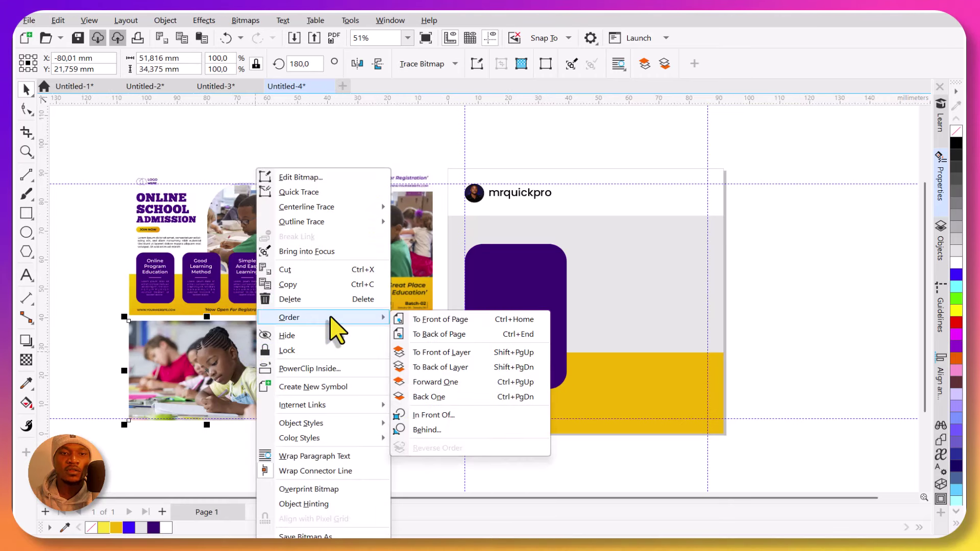
pyautogui.click(318, 371)
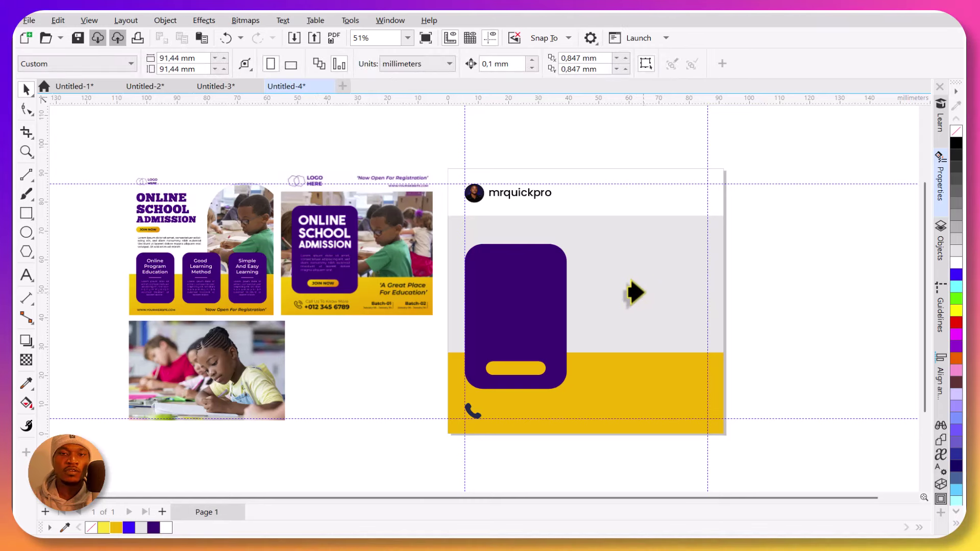
pyautogui.click(638, 289)
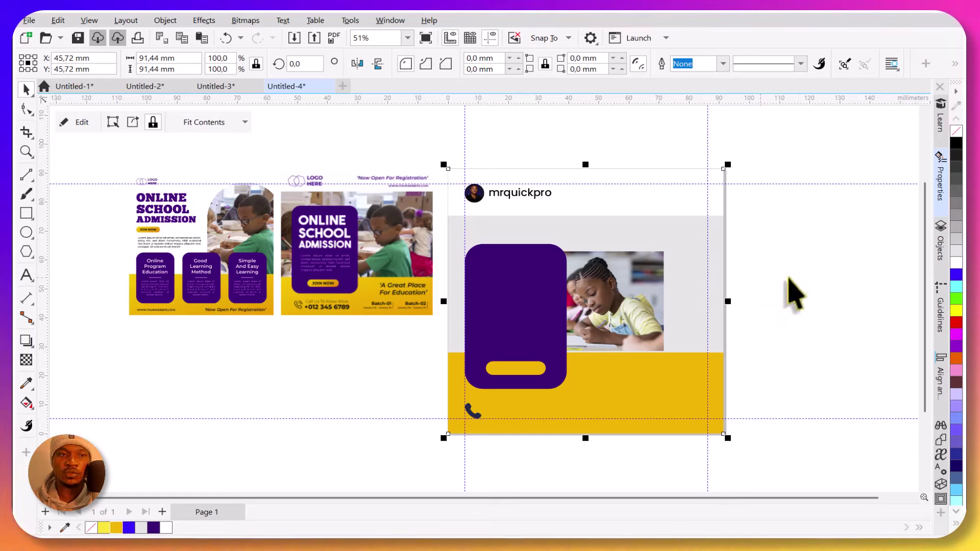
pyautogui.click(804, 299)
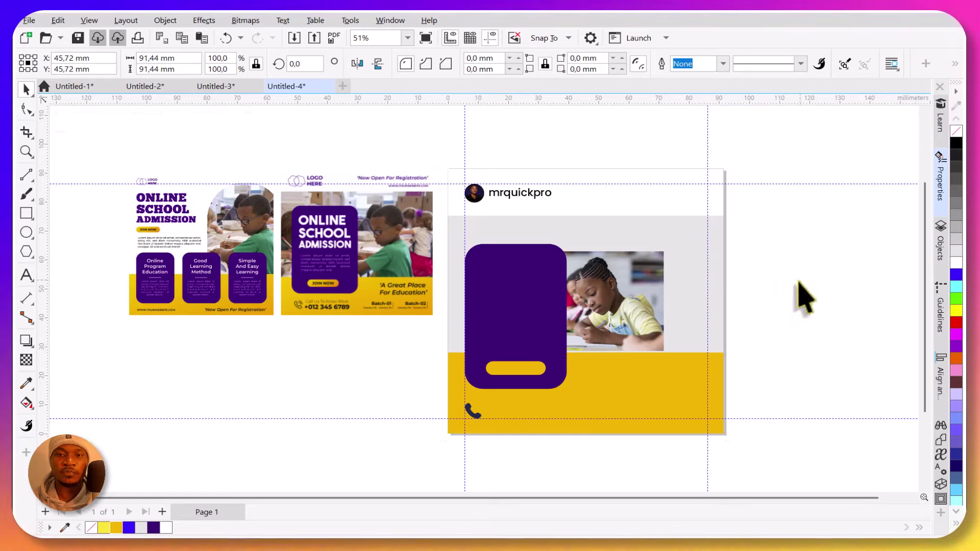
# Try to move the grey background together with its clipped photo past the page edge, and undo the move.
pyautogui.click(633, 293)
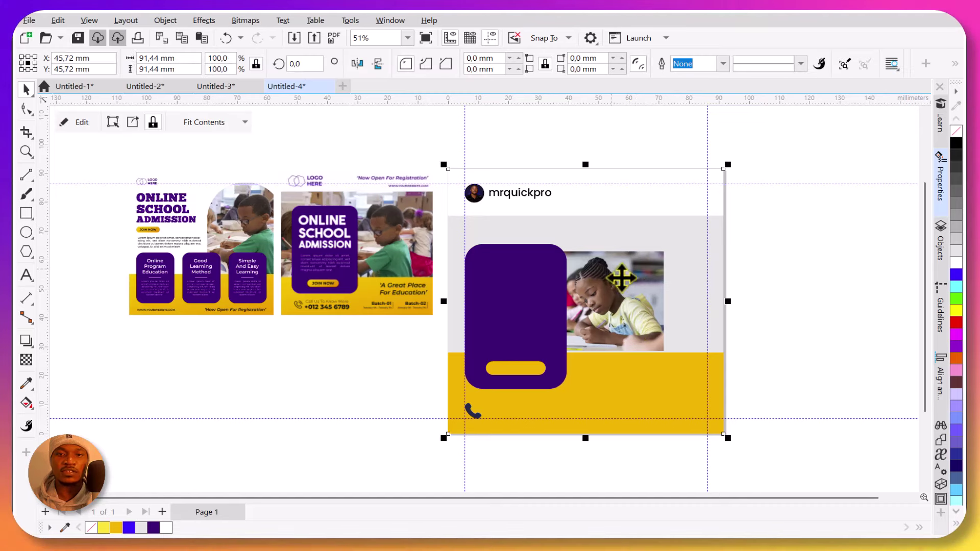
pyautogui.moveTo(617, 277); pyautogui.dragTo(716, 258)
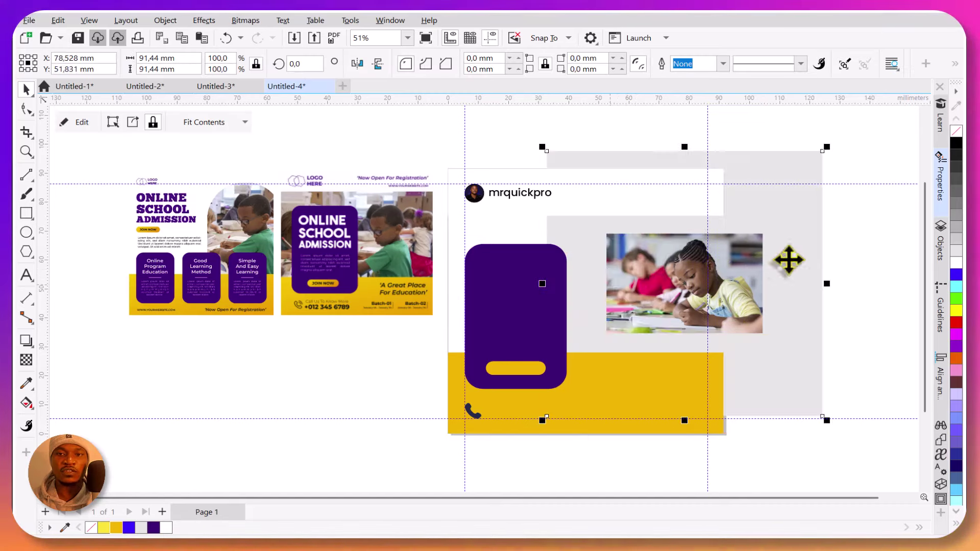
pyautogui.hotkey('ctrl', 'z')
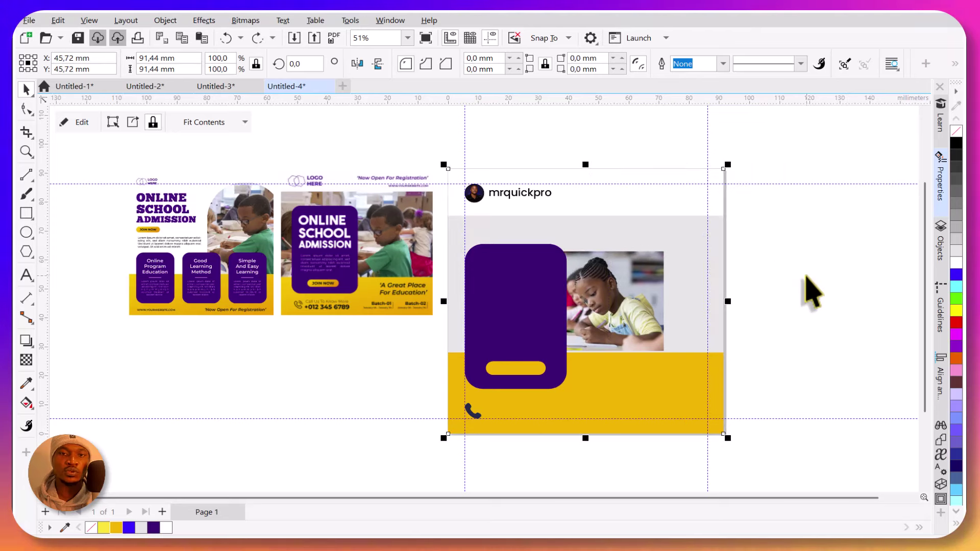
# Try to enlarge and reposition the classroom photo while editing the PowerClip contents, and undo the changes.
pyautogui.click(687, 278)
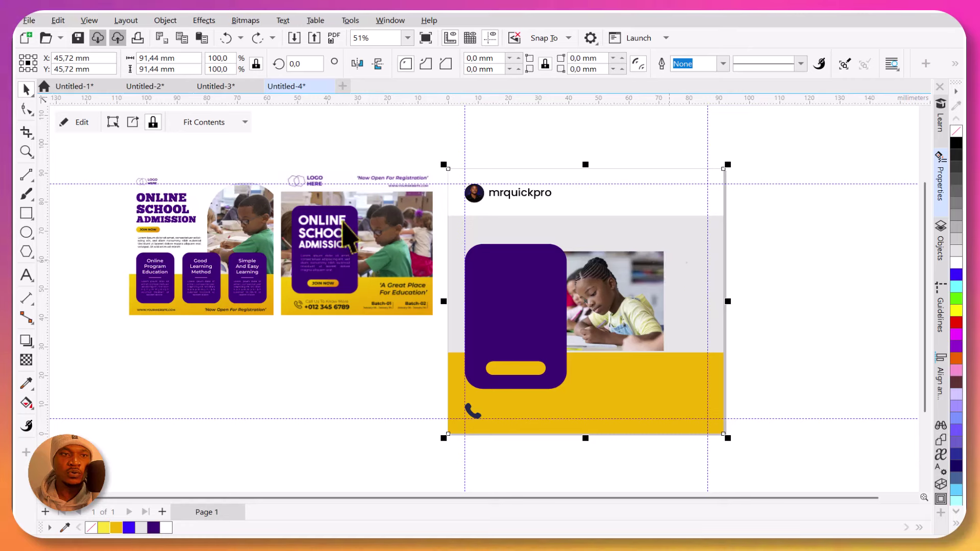
pyautogui.click(81, 124)
pyautogui.click(659, 330)
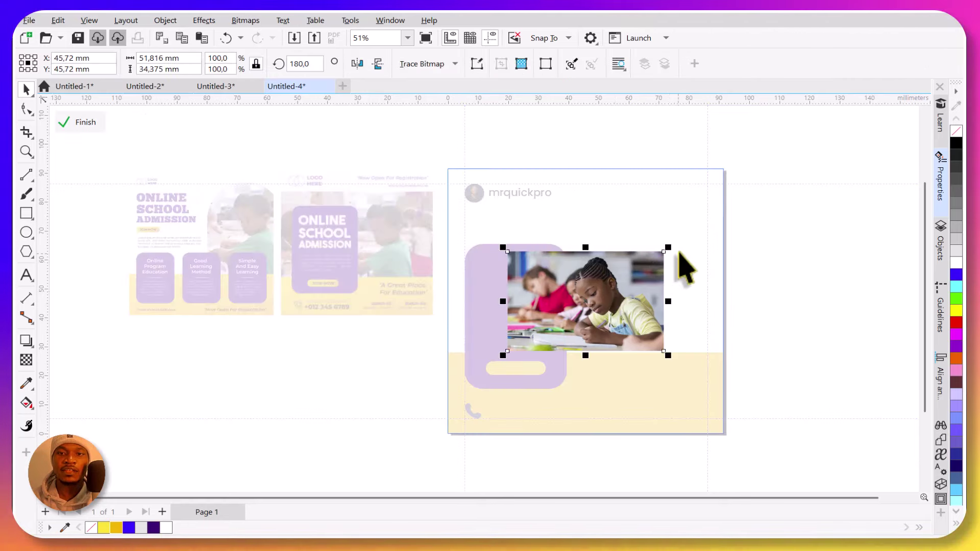
pyautogui.moveTo(669, 249); pyautogui.dragTo(751, 194)
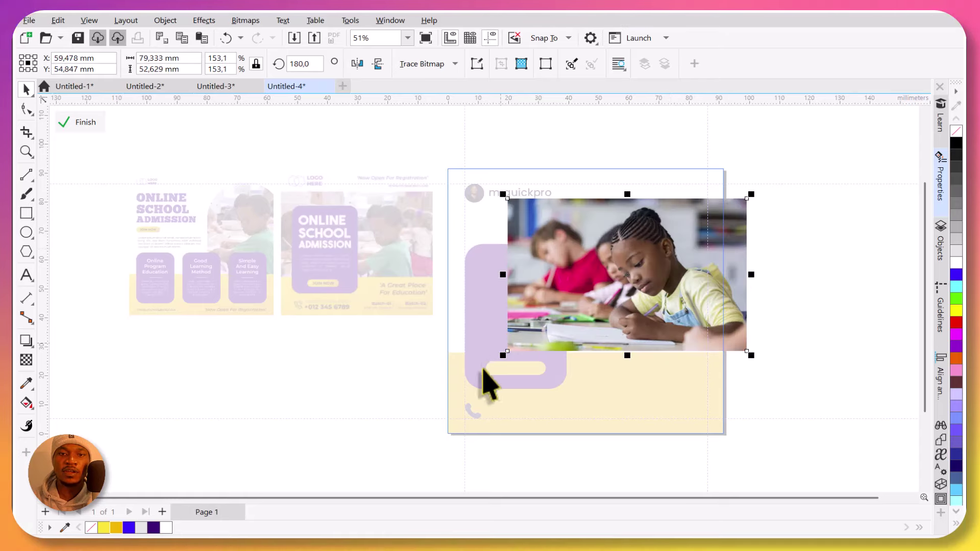
pyautogui.moveTo(509, 351); pyautogui.dragTo(492, 362)
pyautogui.moveTo(601, 337); pyautogui.dragTo(584, 331)
pyautogui.hotkey('ctrl', 'z')
pyautogui.hotkey('ctrl', 'z')
pyautogui.hotkey('ctrl', 'z')
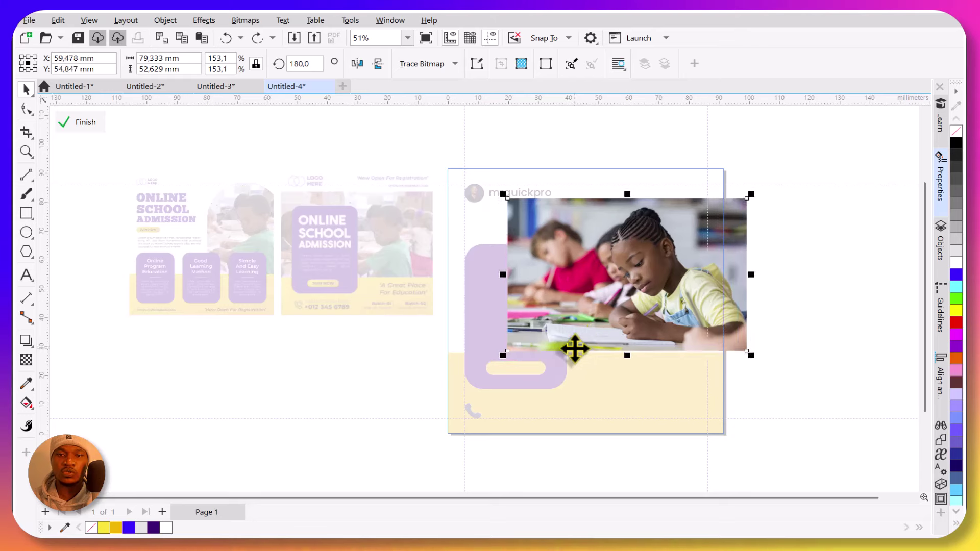
pyautogui.hotkey('ctrl', 'z')
pyautogui.click(333, 361)
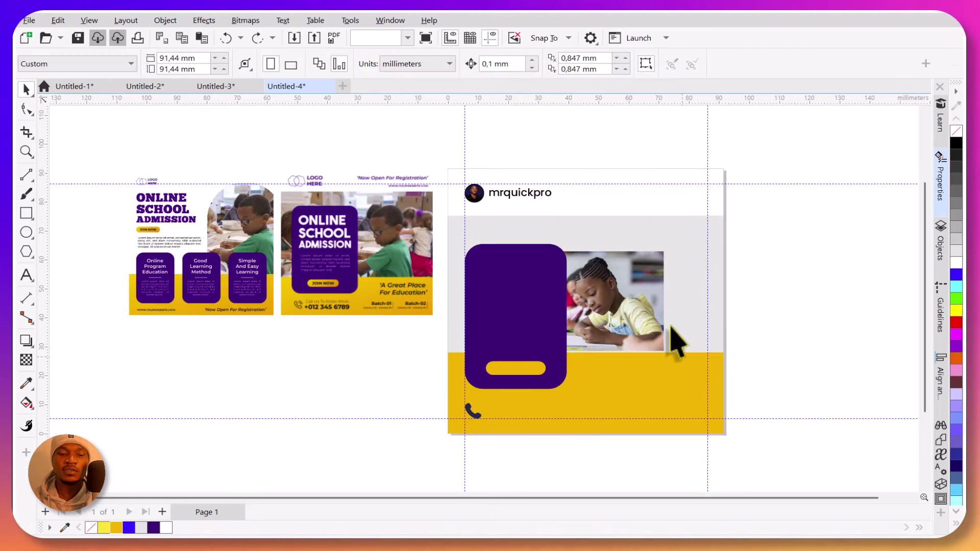
# Enlarge the clipped classroom photo directly on the page to about 93.6 by 62.1 mm, filling the grey area between header and yellow band.
pyautogui.click(649, 305)
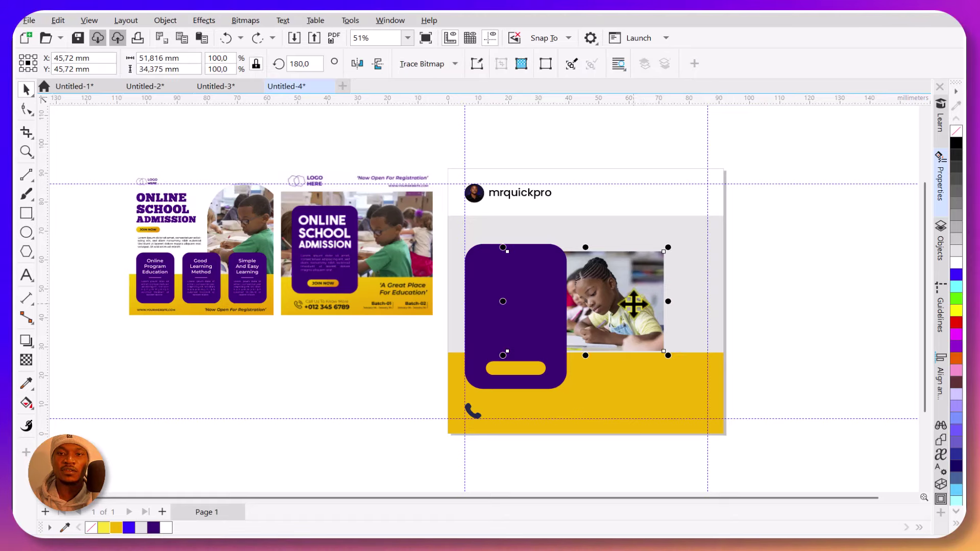
pyautogui.click(784, 289)
pyautogui.click(704, 290)
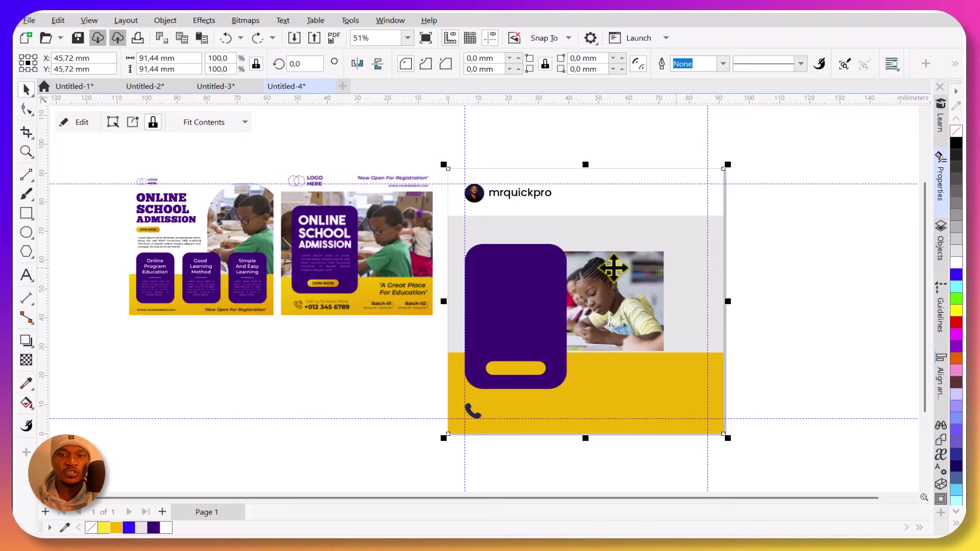
pyautogui.click(588, 298)
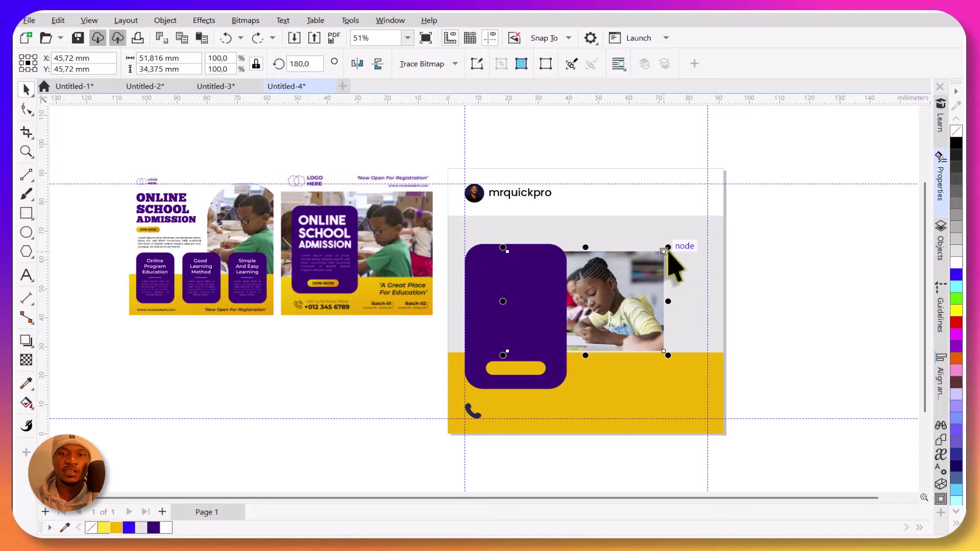
pyautogui.moveTo(668, 248); pyautogui.dragTo(733, 197)
pyautogui.moveTo(504, 354); pyautogui.dragTo(442, 395)
pyautogui.moveTo(646, 299); pyautogui.dragTo(657, 312)
pyautogui.click(789, 278)
pyautogui.hotkey('ctrl', 'z')
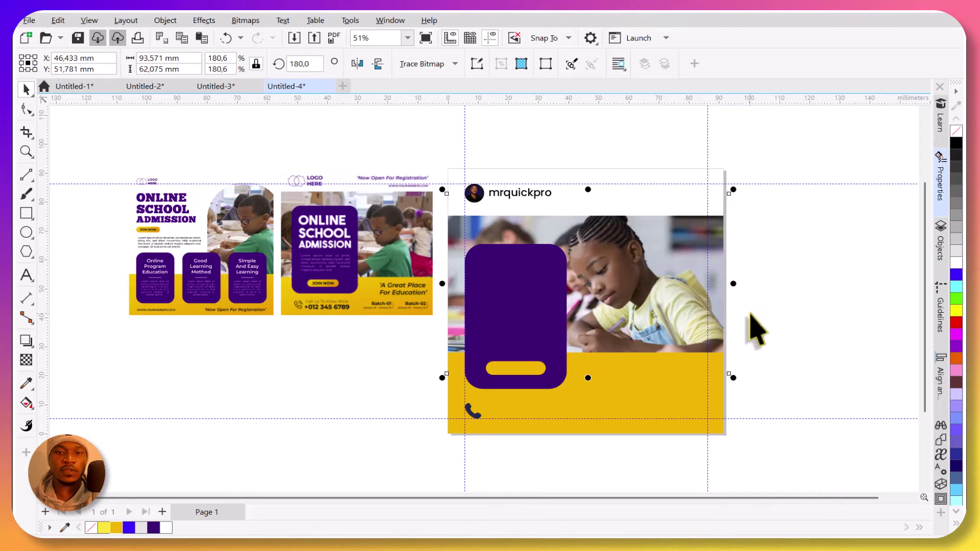
pyautogui.click(764, 307)
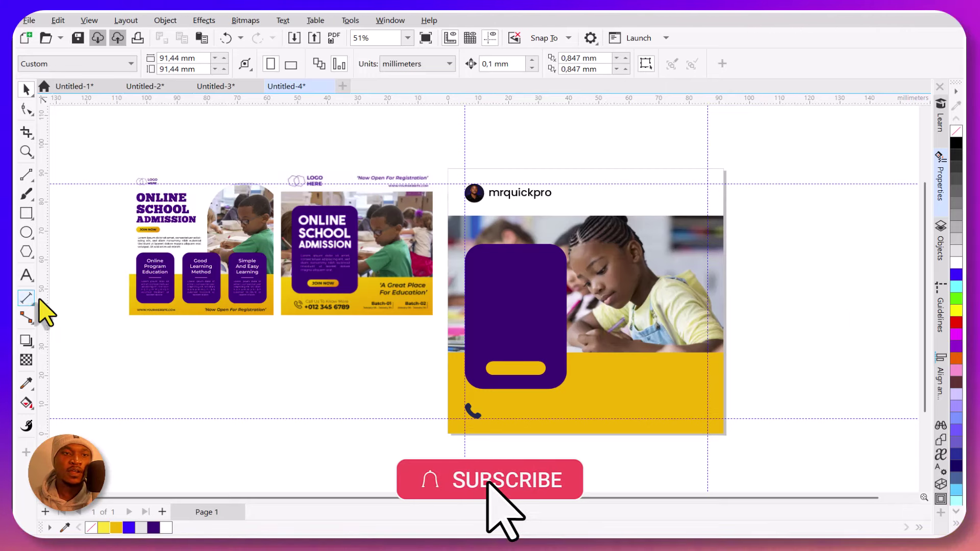
# Set Poppins Medium as the document's default font for artistic and paragraph text.
pyautogui.scroll(1, 438, 324)
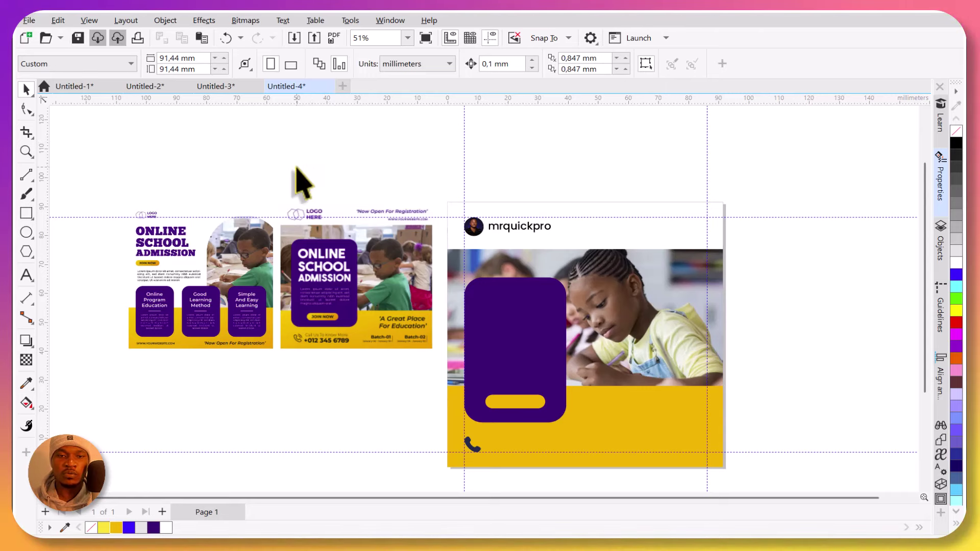
pyautogui.moveTo(344, 226); pyautogui.dragTo(350, 210)
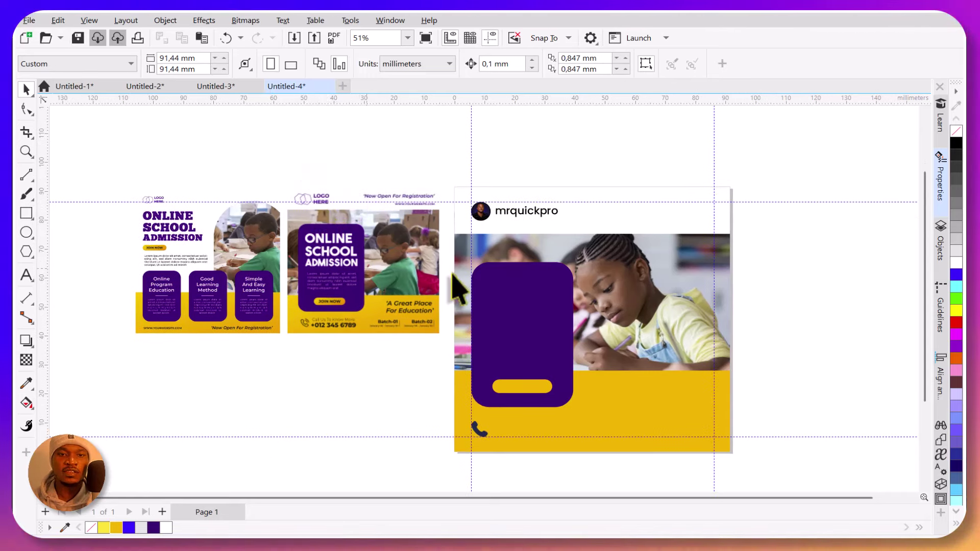
pyautogui.scroll(2, 493, 332)
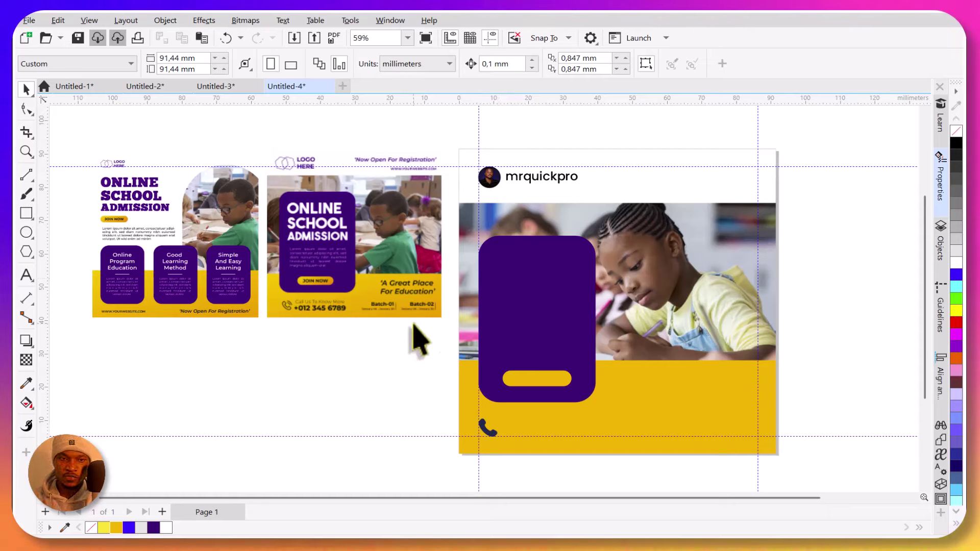
pyautogui.moveTo(502, 160); pyautogui.dragTo(508, 172)
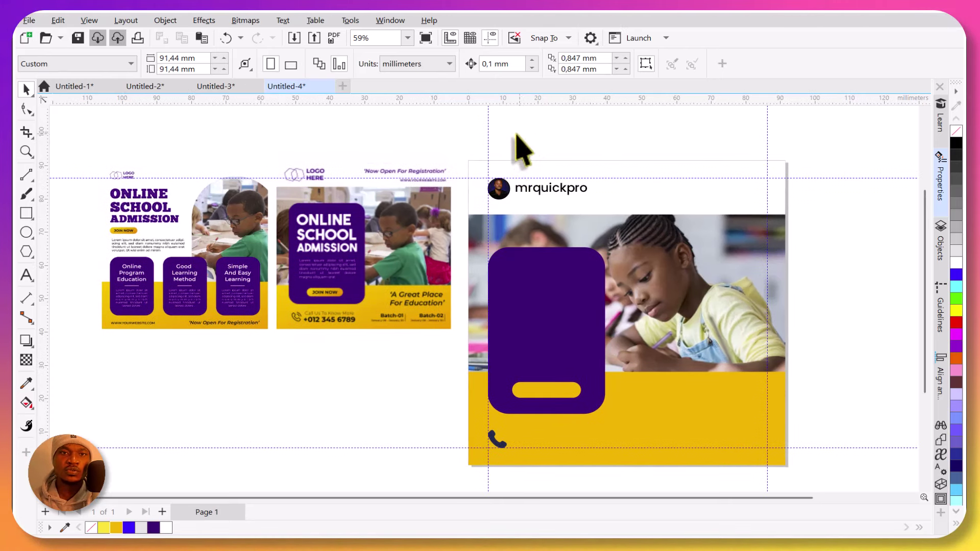
pyautogui.press('F8')
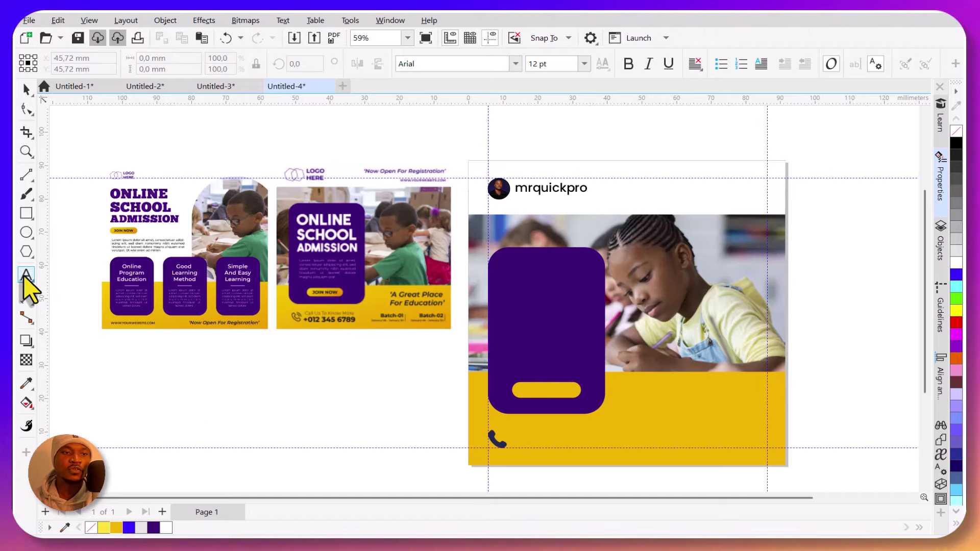
pyautogui.click(515, 64)
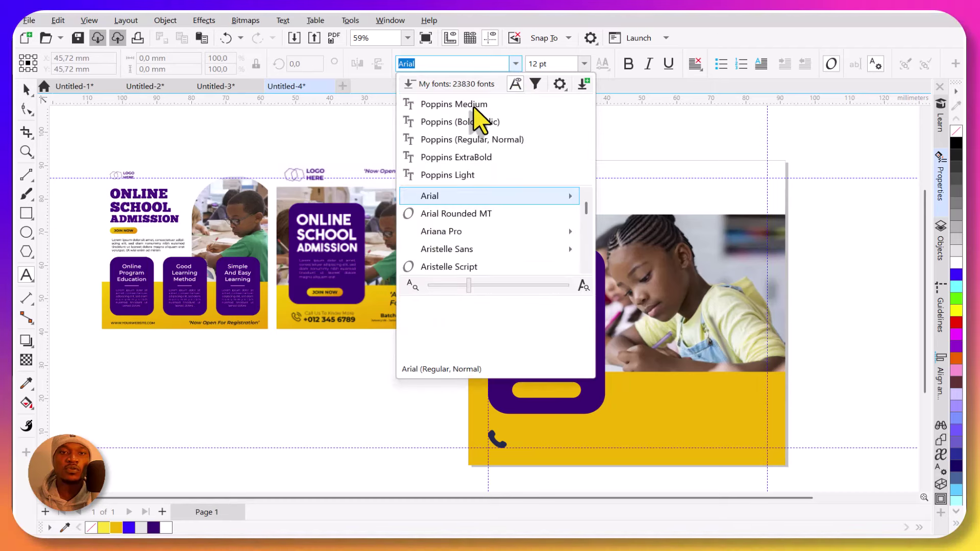
pyautogui.press('Escape')
pyautogui.press('Return')
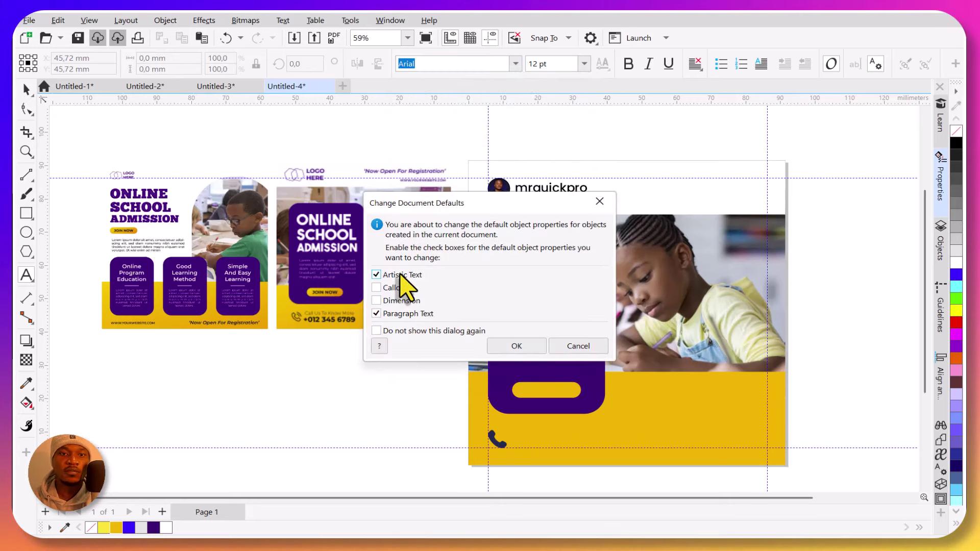
pyautogui.click(517, 353)
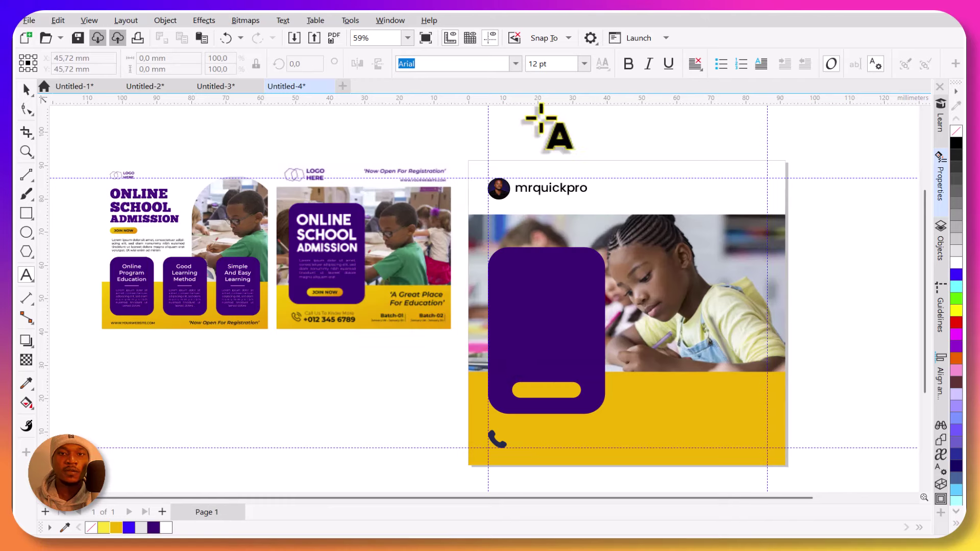
# Add the artistic text 'Now Open' in single quotation marks above the flyer's upper edge.
pyautogui.click(652, 148)
pyautogui.press('Escape')
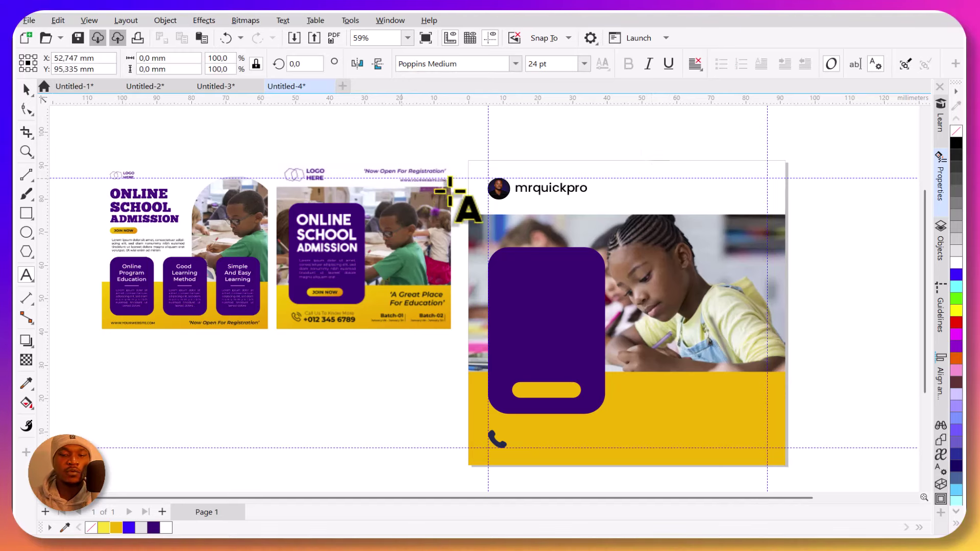
pyautogui.write("'")
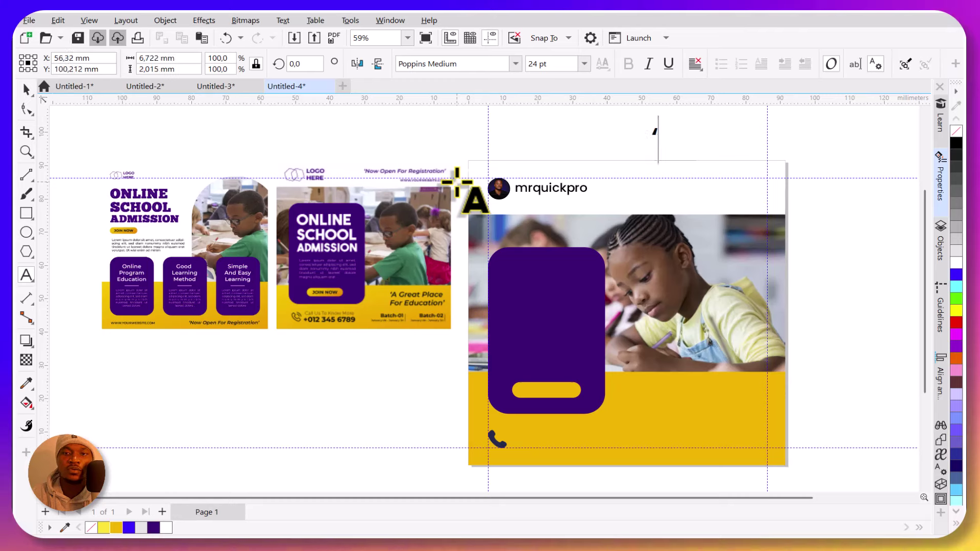
pyautogui.write("'")
pyautogui.press('Left')
pyautogui.write('N')
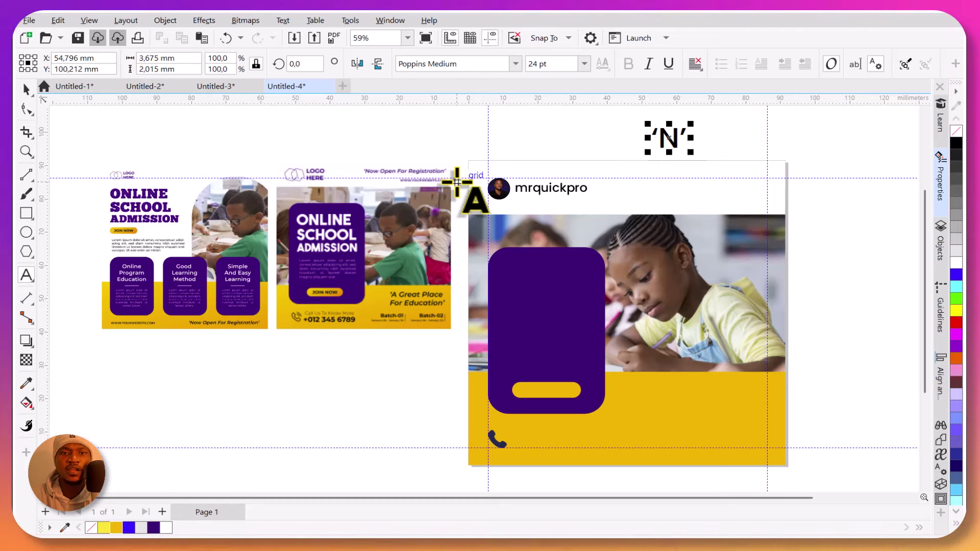
pyautogui.write('ow Op')
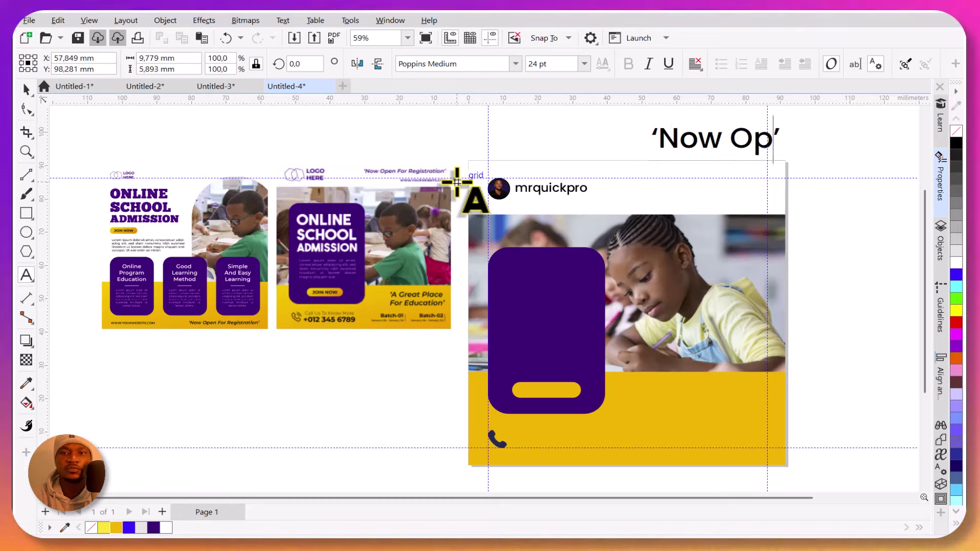
pyautogui.write('en')
pyautogui.click(26, 90)
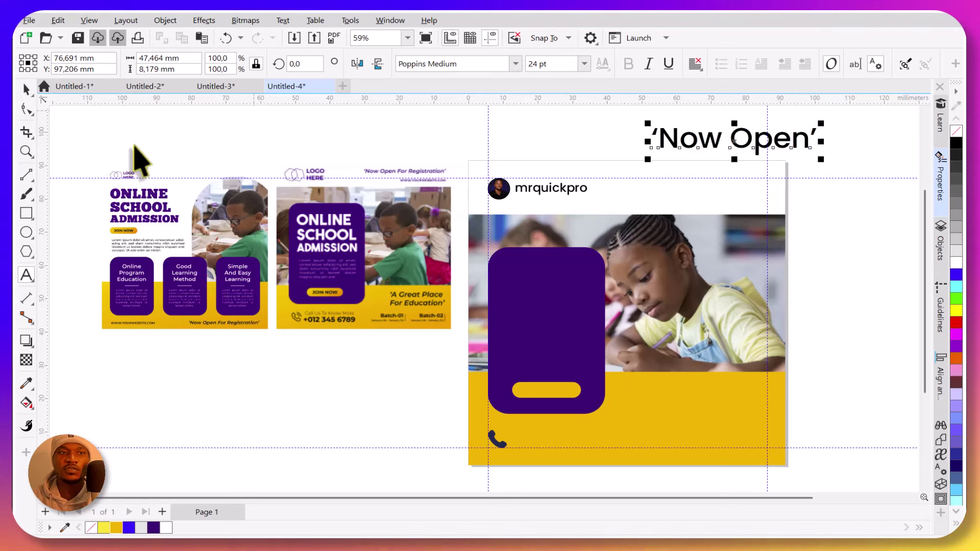
# Set the 'Now Open' text to 10 pt and move it into the white header, centred at about X 65.5 mm, Y 84.4 mm.
pyautogui.click(584, 63)
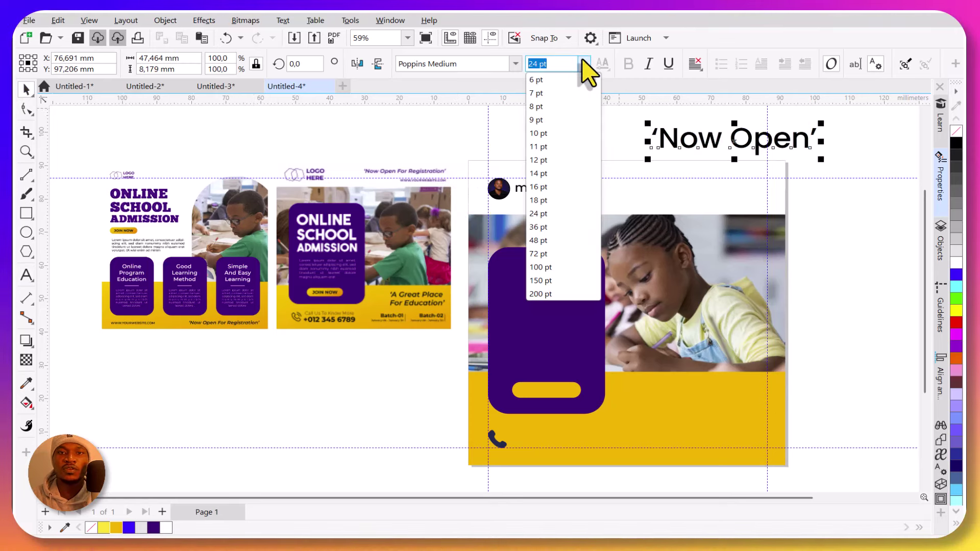
pyautogui.click(549, 140)
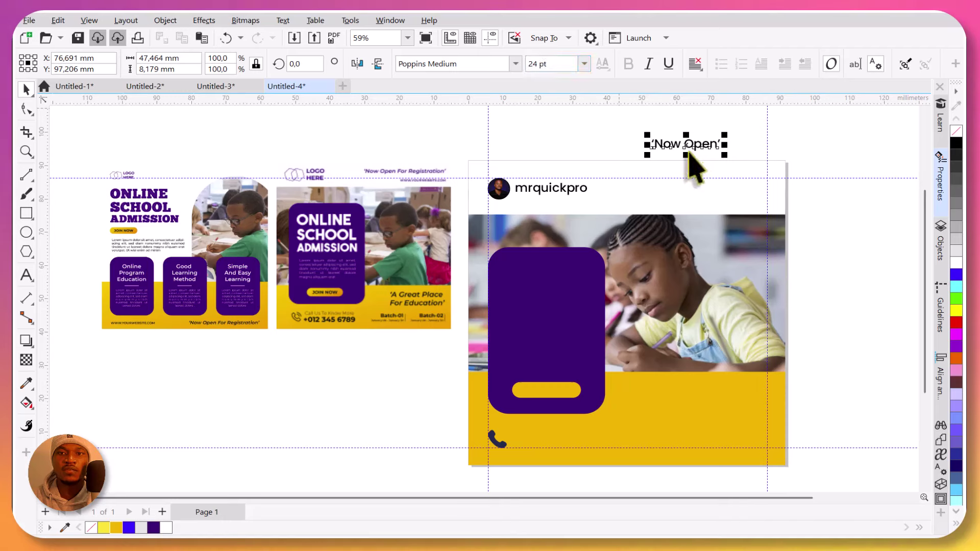
pyautogui.moveTo(688, 146); pyautogui.dragTo(696, 183)
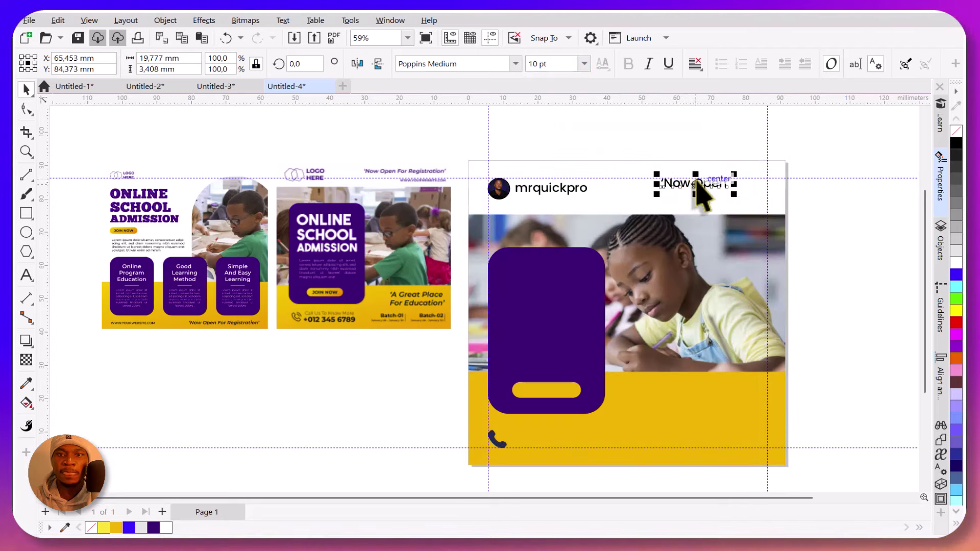
# Extend the header text to 'Now Open For Registration' and move it inside the right margin guideline, centred at about X 62 mm, Y 84.5 mm.
pyautogui.click(728, 185)
pyautogui.doubleClick(728, 184)
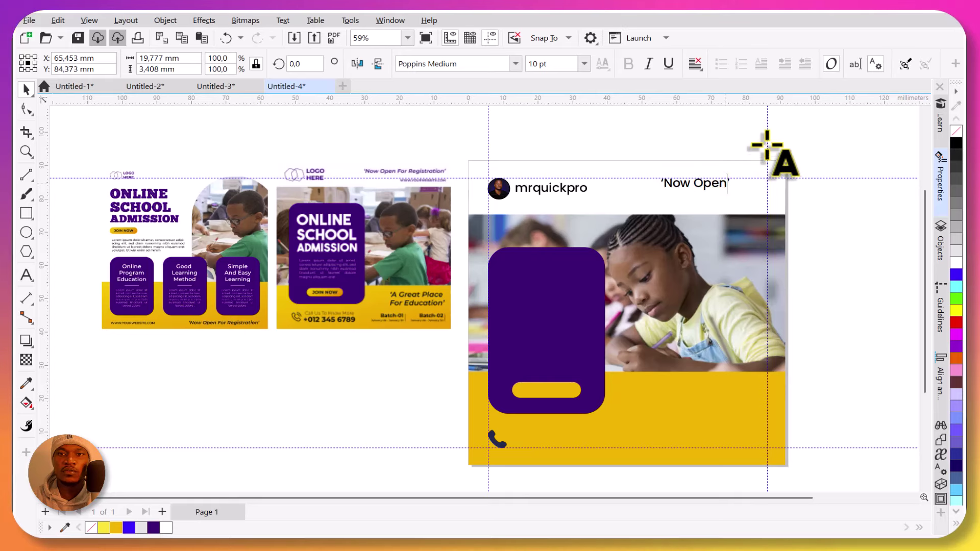
pyautogui.write('For Registration')
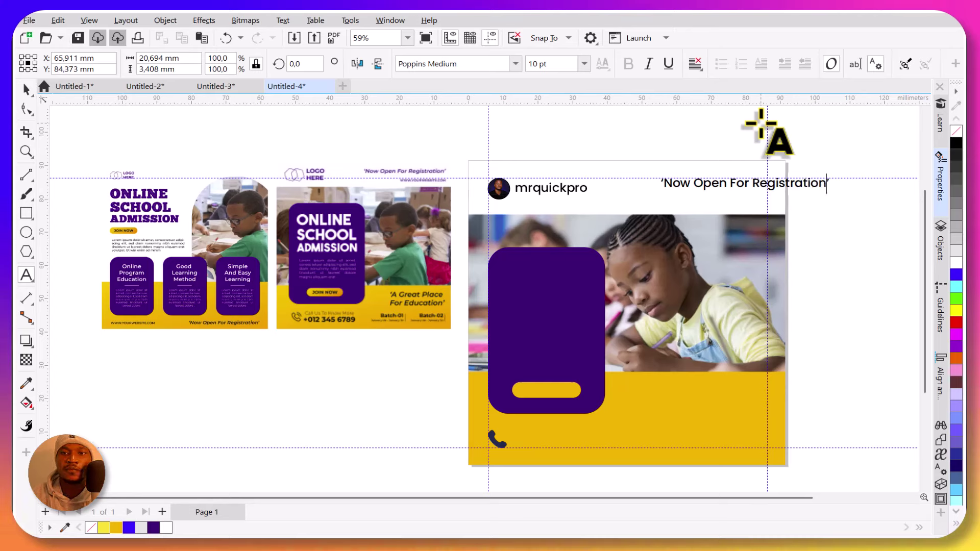
pyautogui.press('Escape')
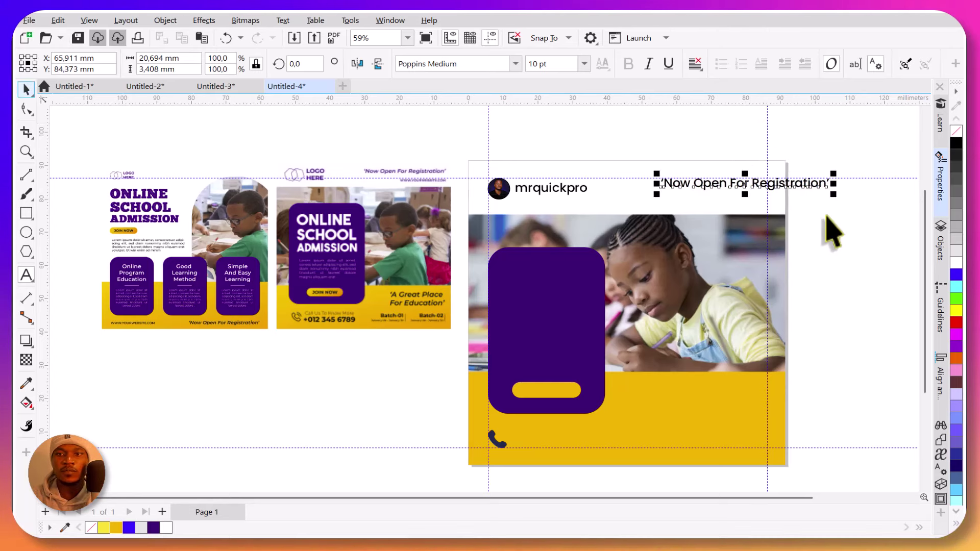
pyautogui.moveTo(816, 189); pyautogui.dragTo(756, 192)
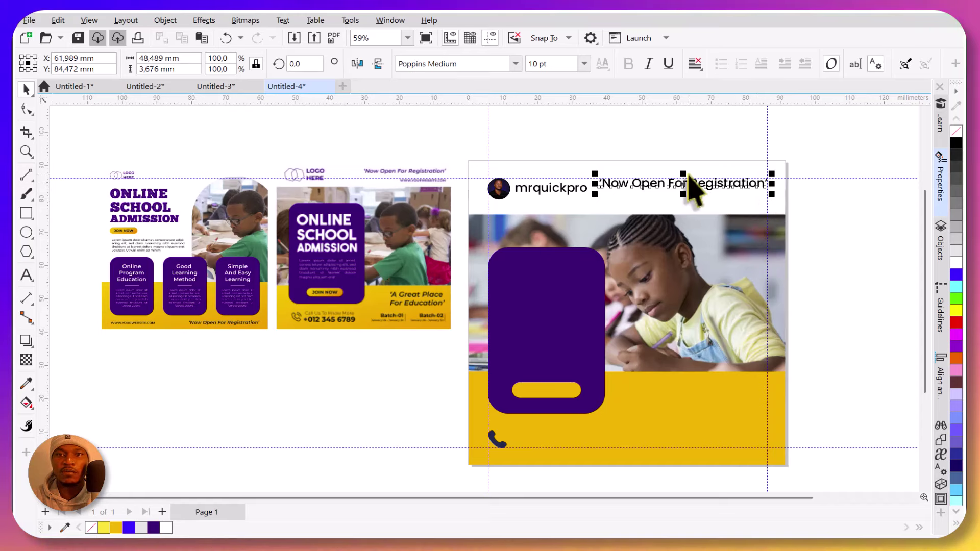
# Right-align the 'Now Open For Registration' text and reduce its size to 6 pt.
pyautogui.click(695, 63)
pyautogui.click(731, 133)
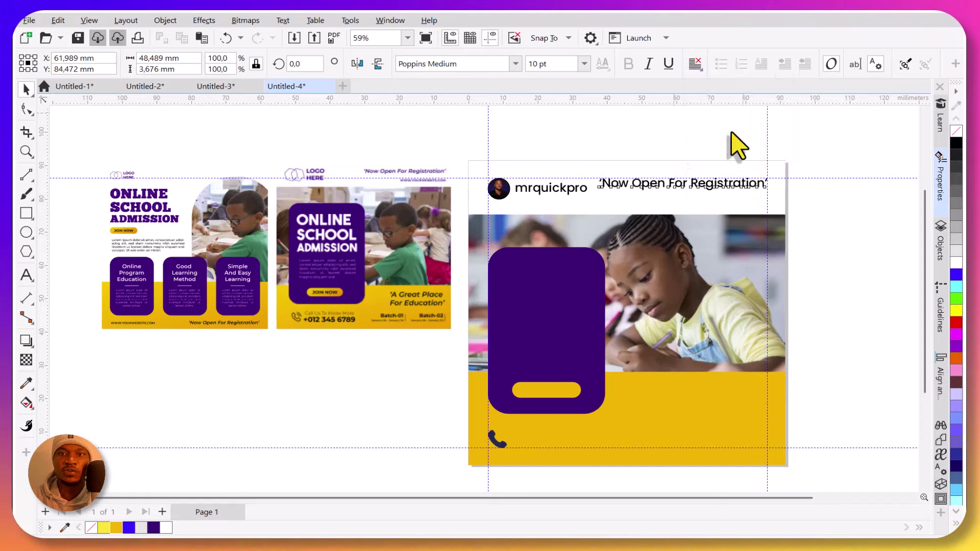
pyautogui.click(584, 65)
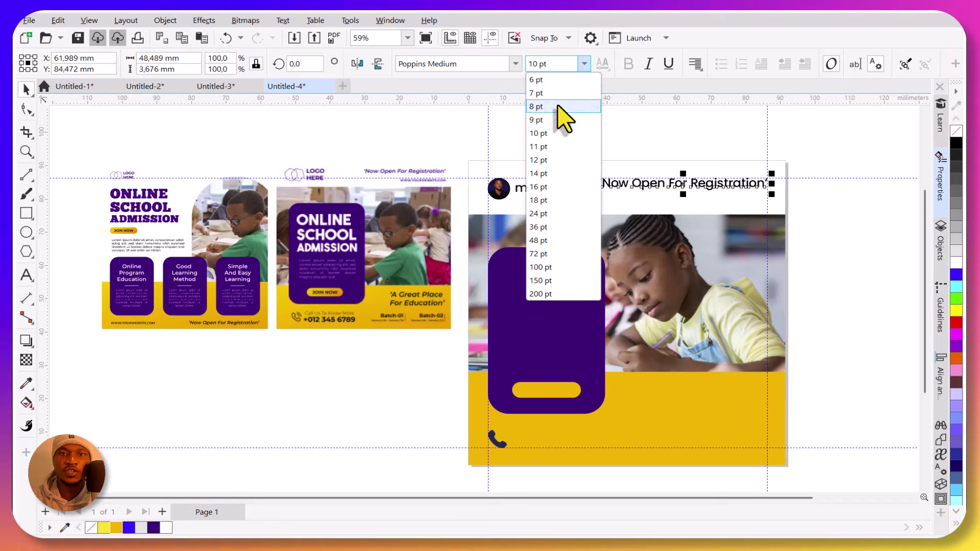
pyautogui.click(558, 82)
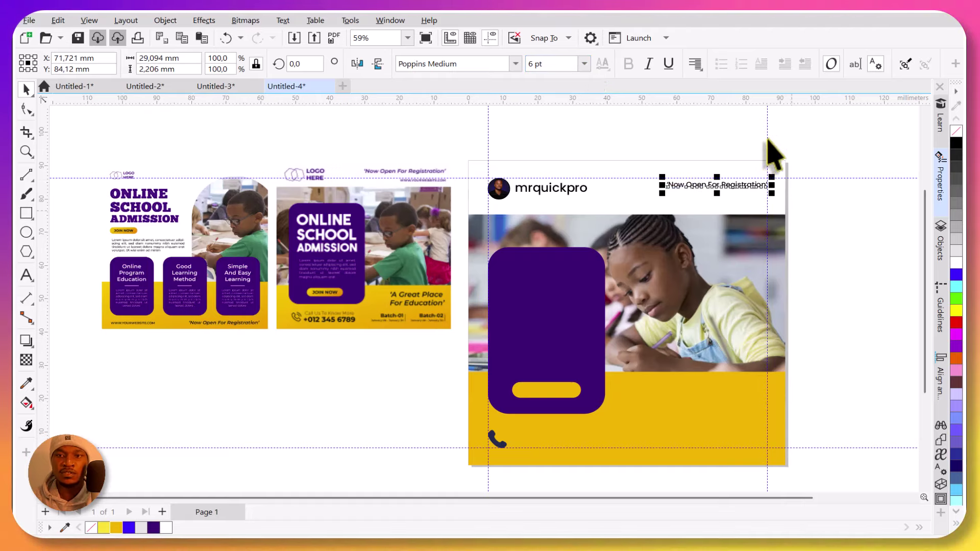
# Try left alignment and another font size on the header text, undo the size change and restore right alignment.
pyautogui.click(696, 63)
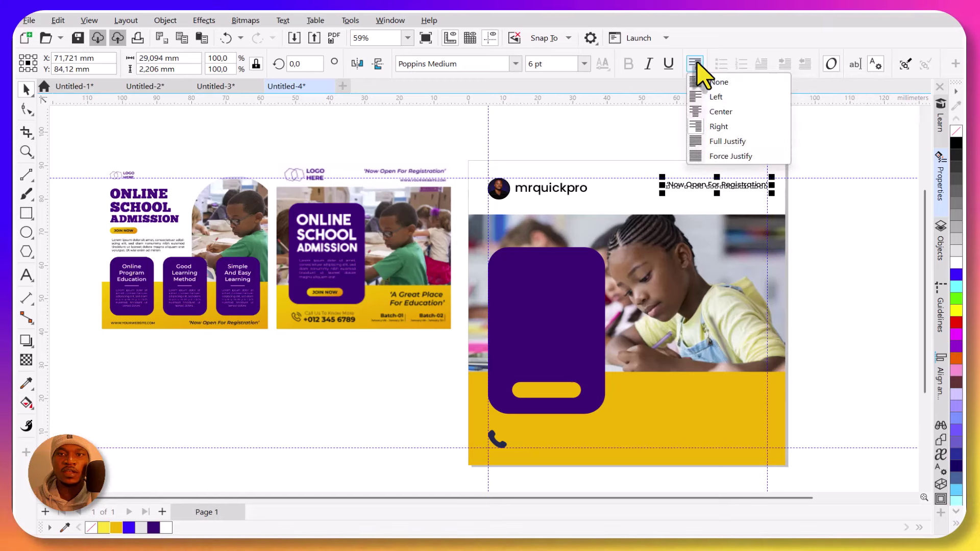
pyautogui.click(711, 97)
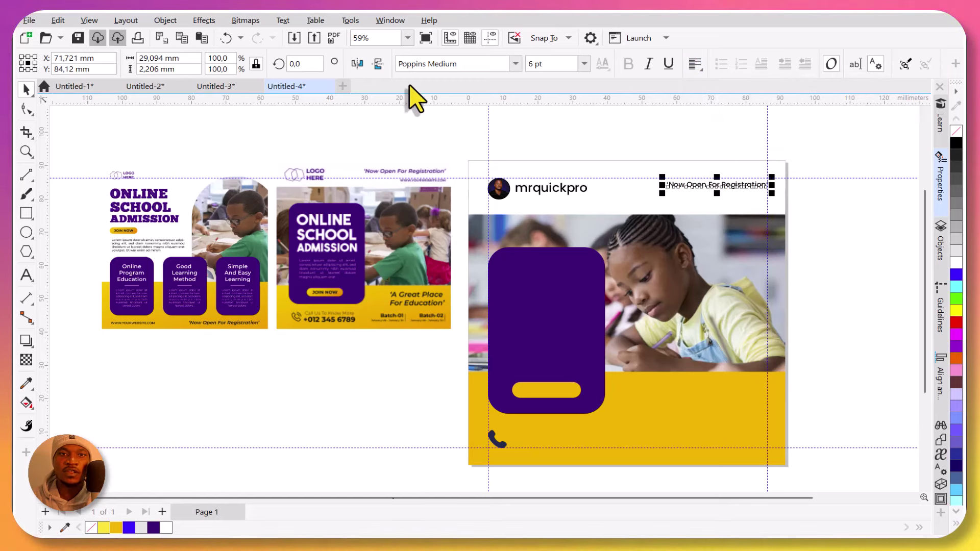
pyautogui.click(585, 63)
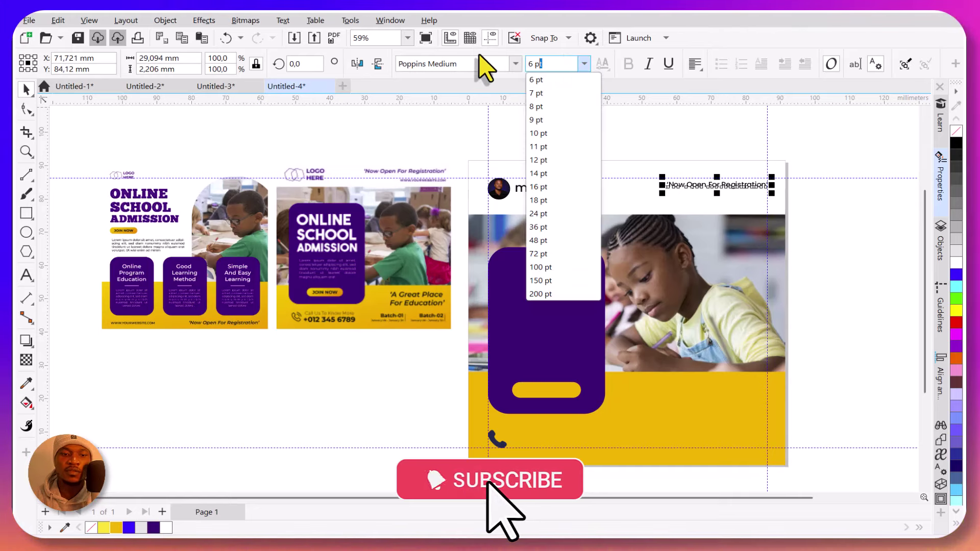
pyautogui.press('Return')
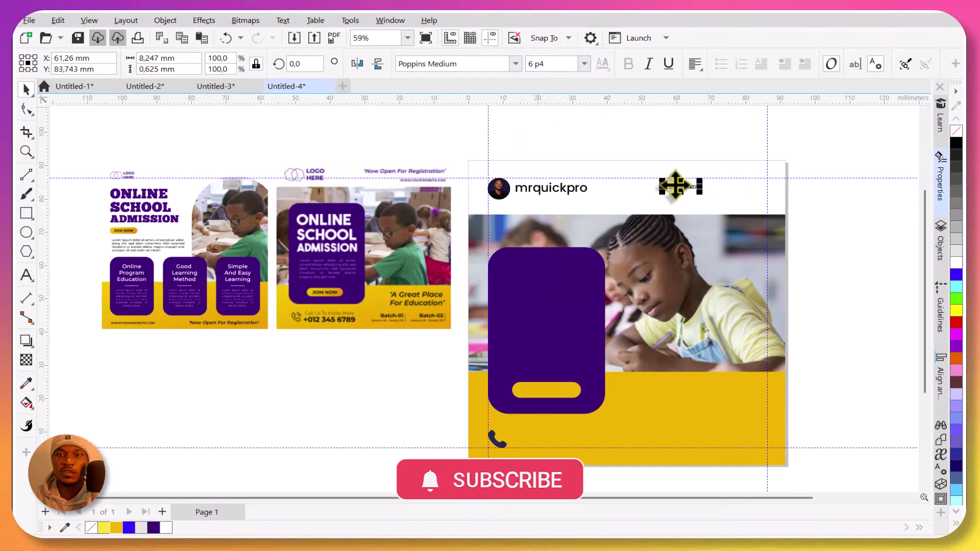
pyautogui.hotkey('ctrl', 'z')
pyautogui.click(697, 64)
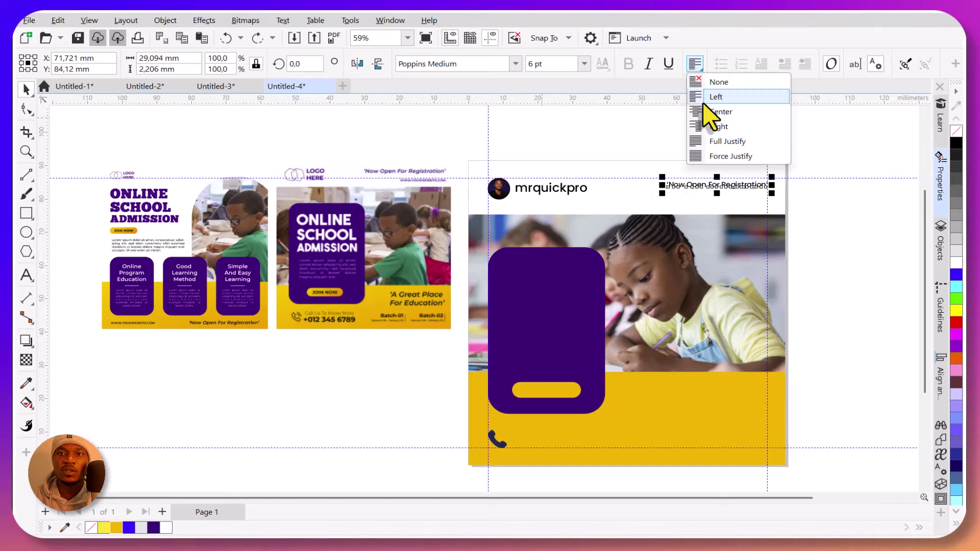
pyautogui.click(715, 127)
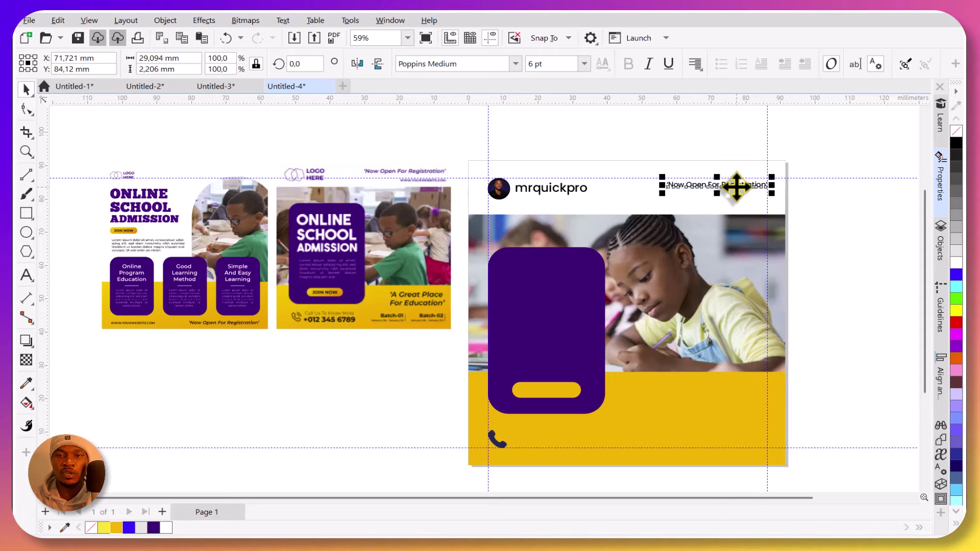
# Move the 'Now Open For Registration' text up to about Y 85 mm and colour it dark purple.
pyautogui.click(741, 136)
pyautogui.click(749, 185)
pyautogui.scroll(2, 764, 183)
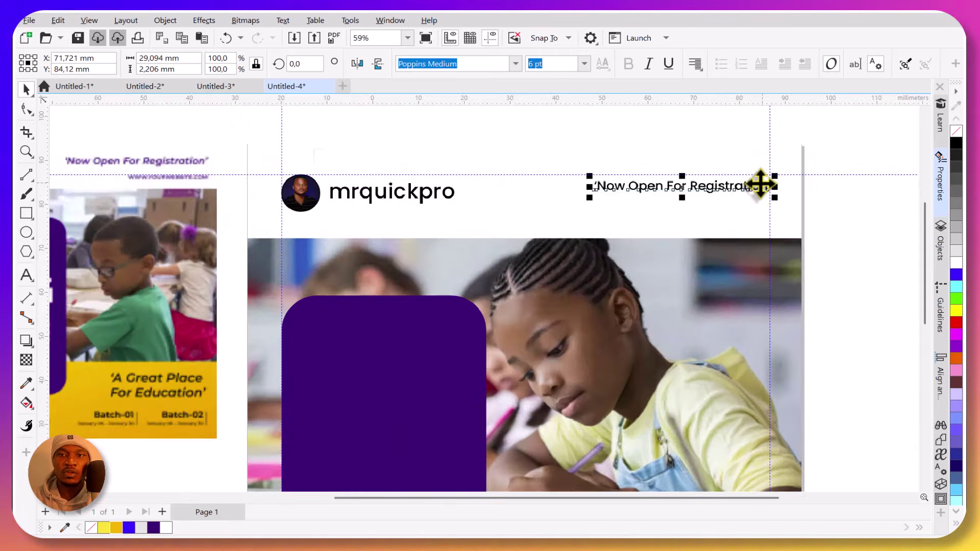
pyautogui.moveTo(756, 187); pyautogui.dragTo(755, 182)
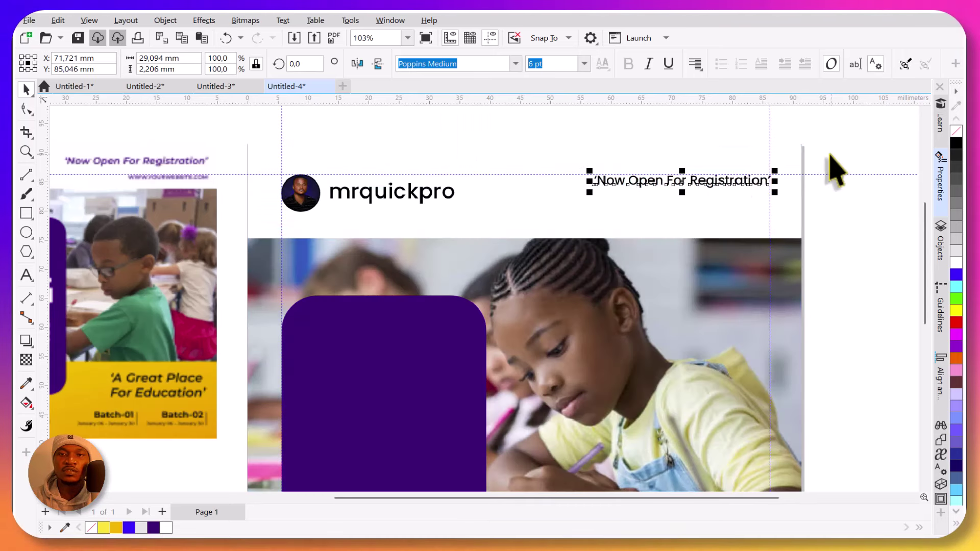
pyautogui.click(828, 155)
pyautogui.scroll(-2, 736, 171)
pyautogui.click(737, 180)
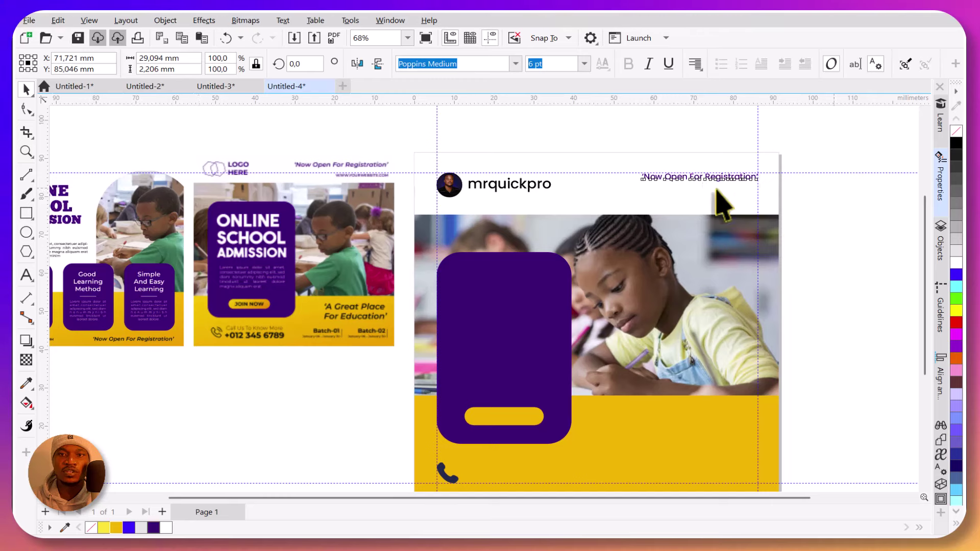
pyautogui.click(715, 190)
pyautogui.click(706, 177)
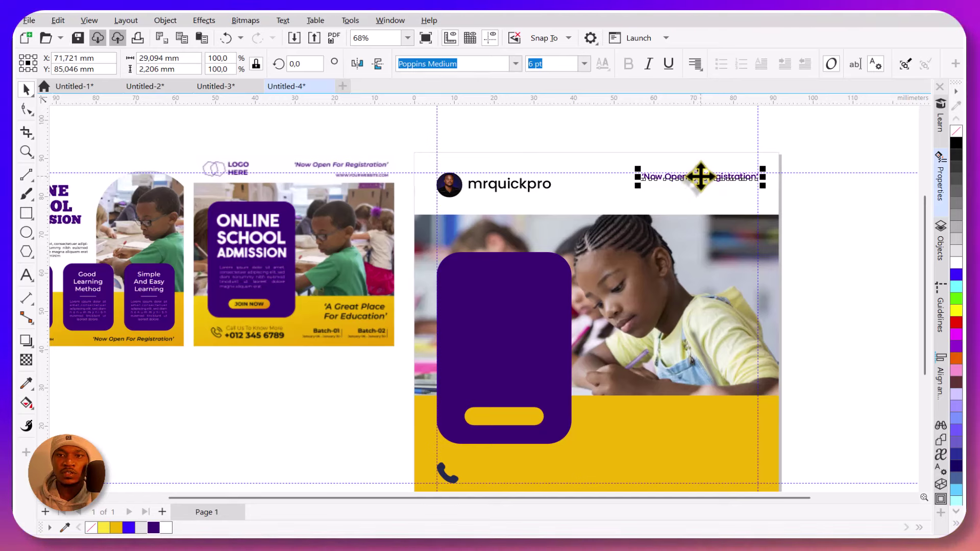
pyautogui.moveTo(700, 176); pyautogui.dragTo(701, 193)
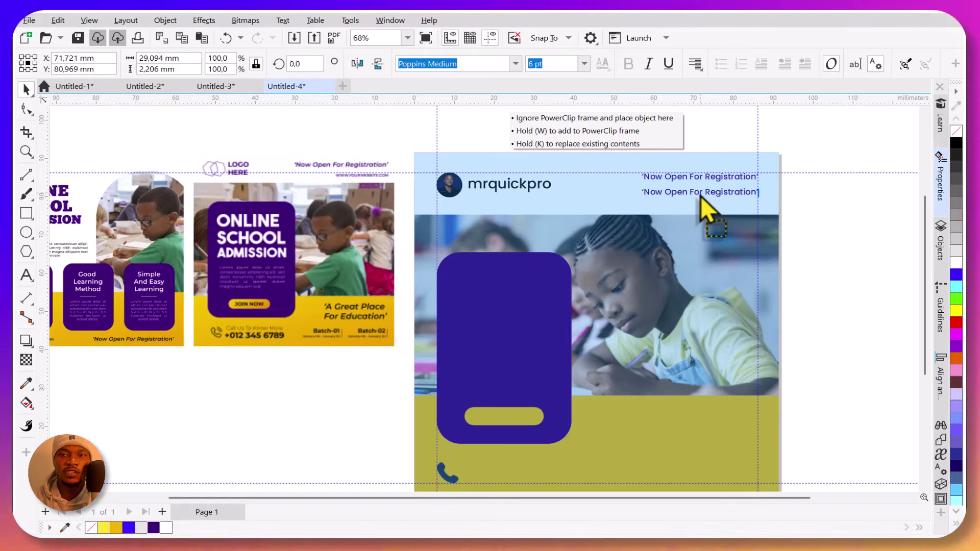
pyautogui.moveTo(701, 196); pyautogui.dragTo(701, 191)
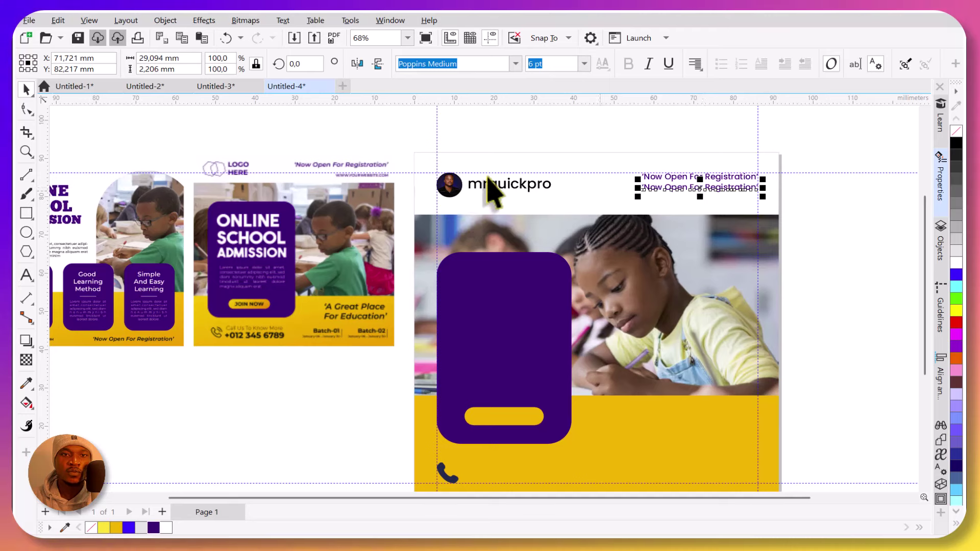
pyautogui.hotkey('ctrl', 'a')
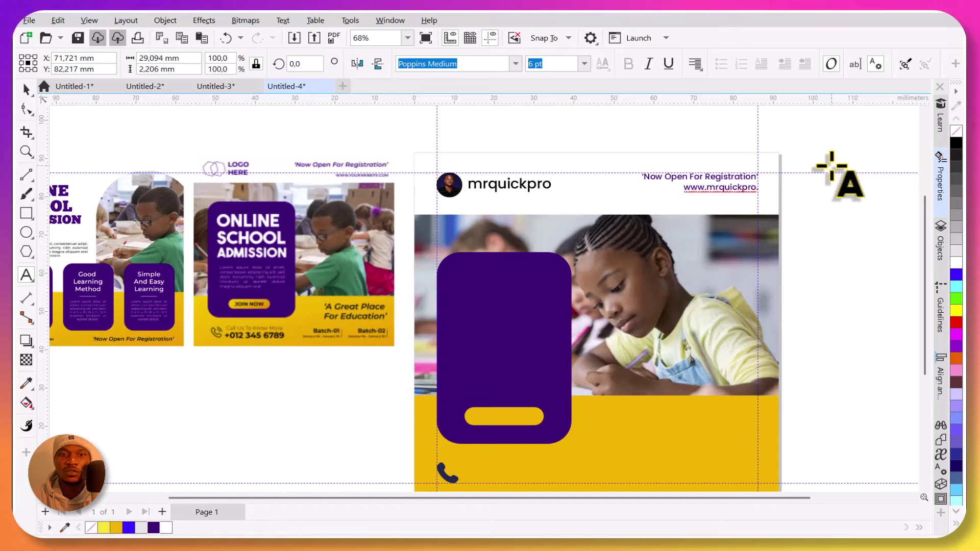
pyautogui.write('co.za')
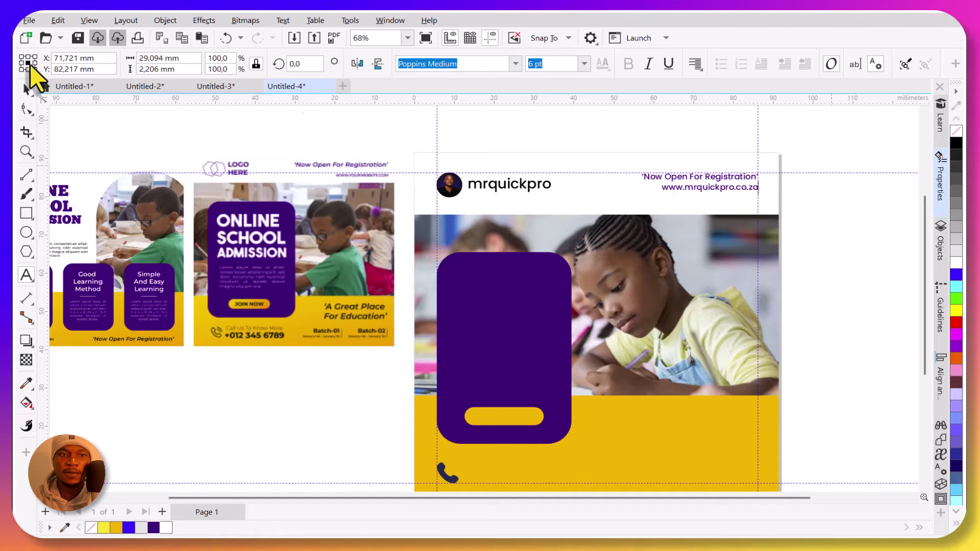
pyautogui.click(25, 89)
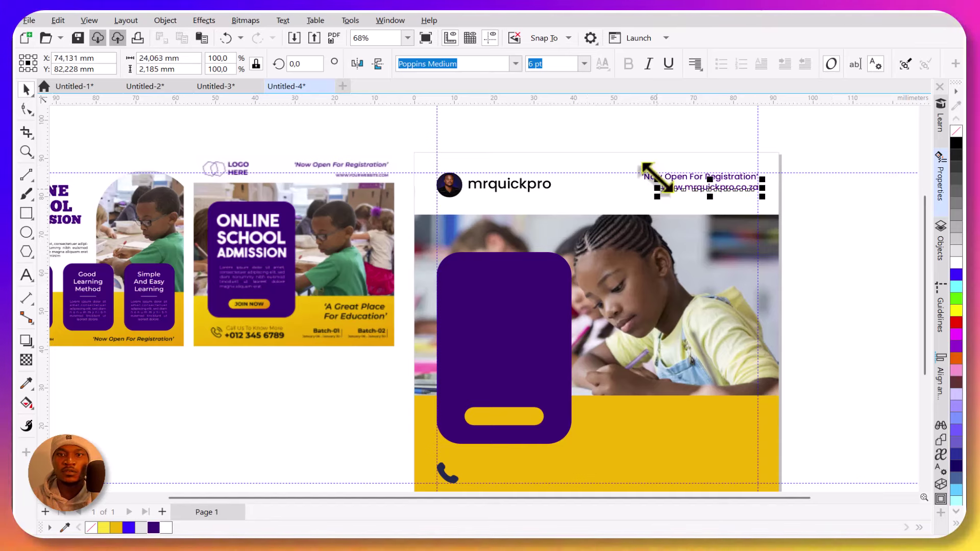
# Set the 'Now Open For Registration' text to 8 pt.
pyautogui.click(682, 178)
pyautogui.click(585, 64)
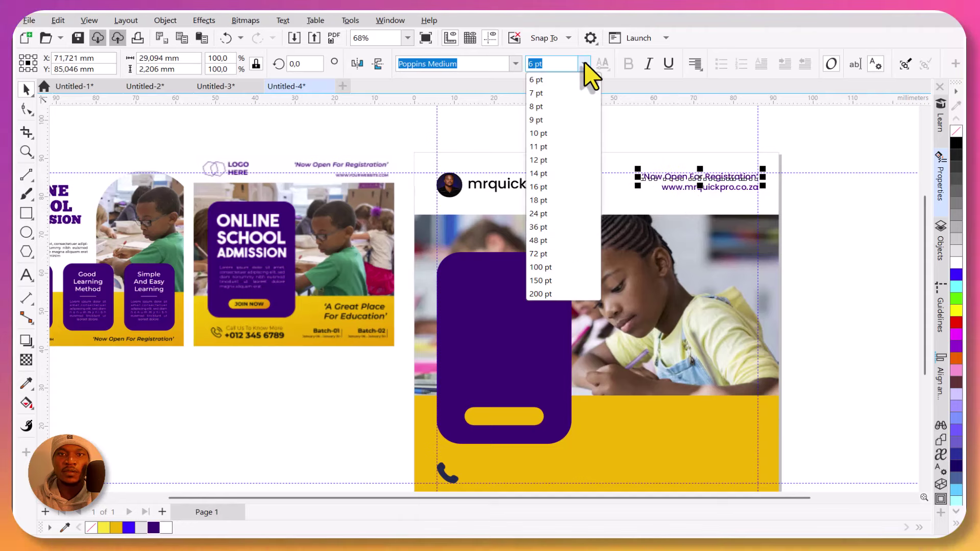
pyautogui.click(545, 108)
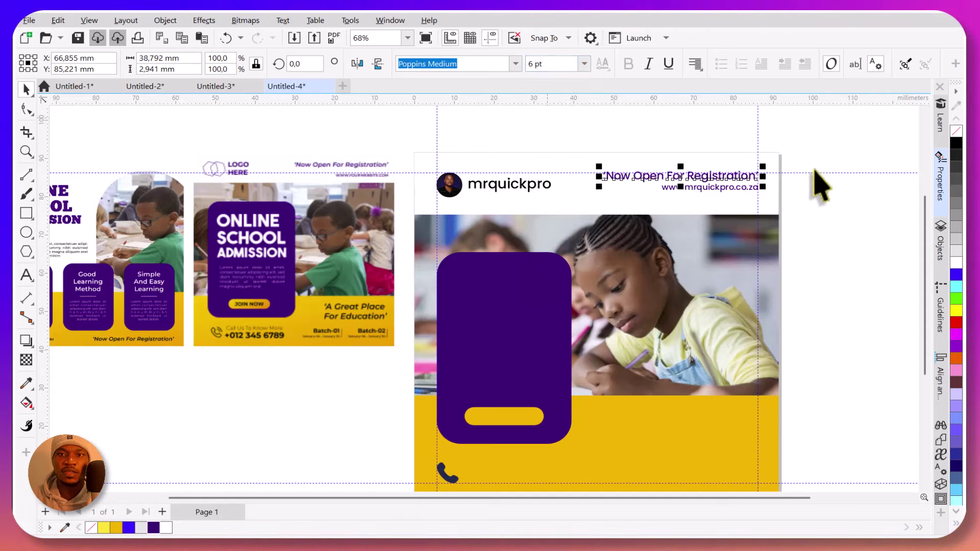
# Scale the mrquickpro logo down proportionally to about 22.9 by 5.1 mm, keeping it at the corner of the margin guidelines.
pyautogui.click(503, 189)
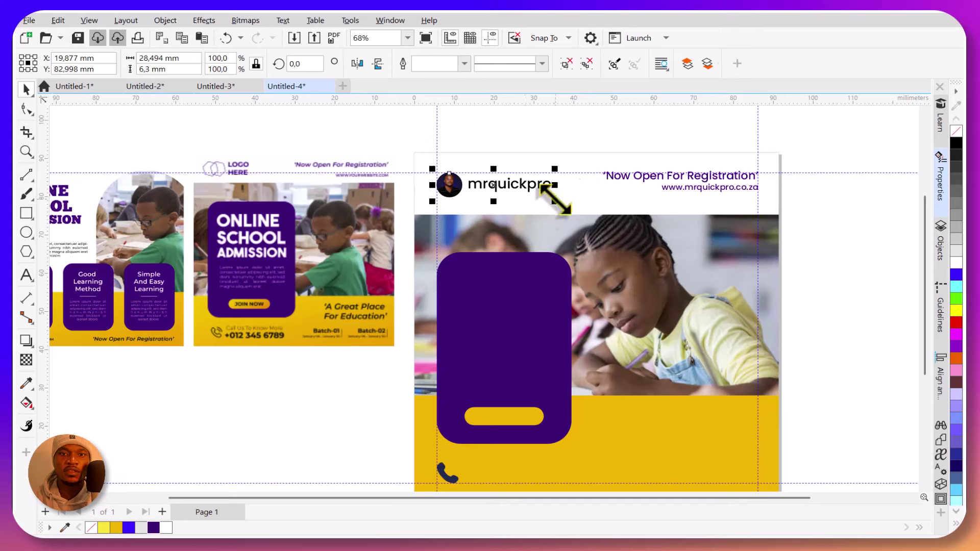
pyautogui.moveTo(543, 195); pyautogui.dragTo(539, 195)
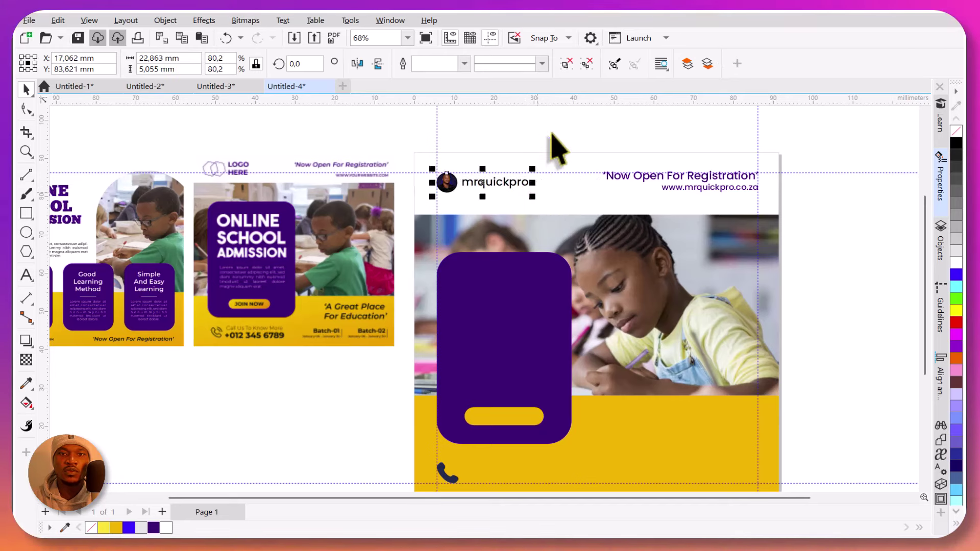
pyautogui.click(550, 136)
# Sample the dark purple of the rounded panel and apply it to the mrquickpro logo lettering.
pyautogui.click(522, 181)
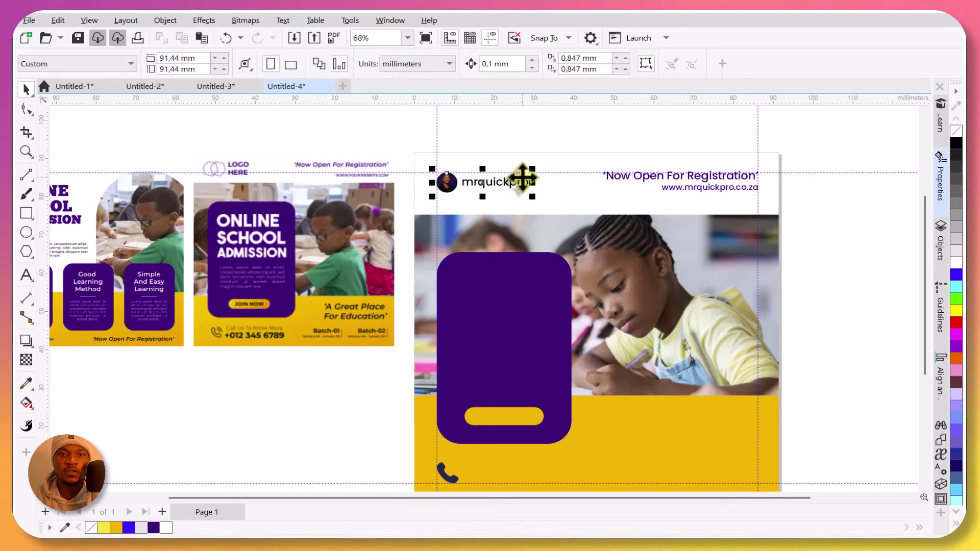
pyautogui.click(26, 383)
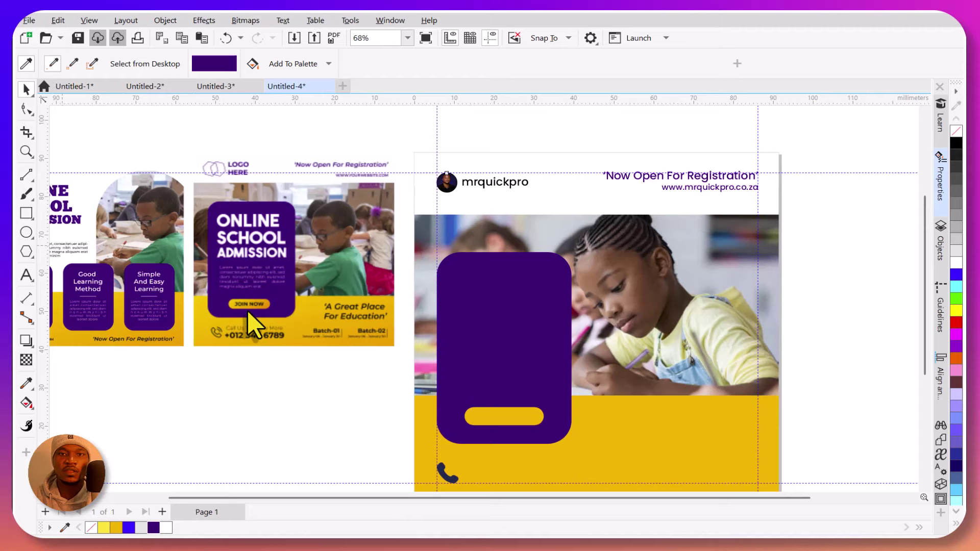
pyautogui.click(533, 306)
pyautogui.scroll(5, 465, 130)
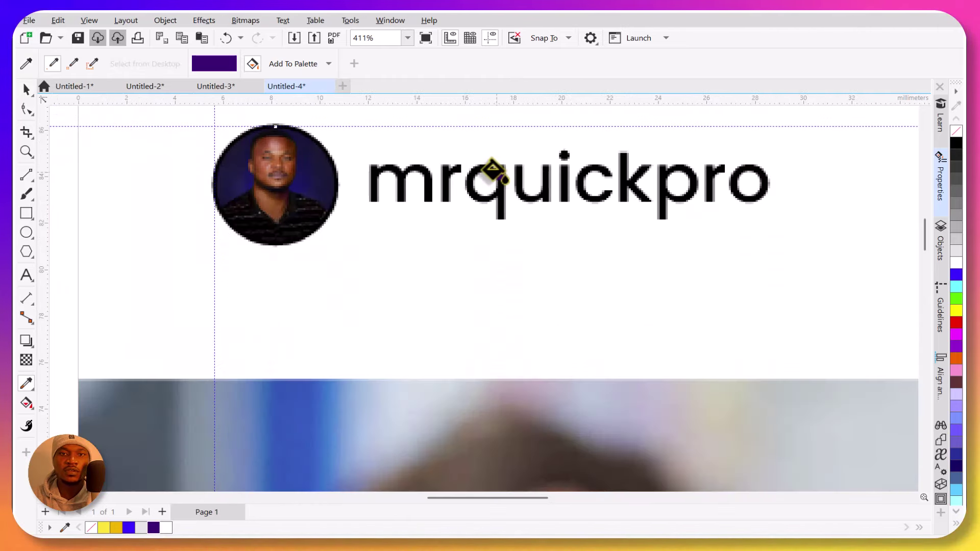
pyautogui.click(492, 172)
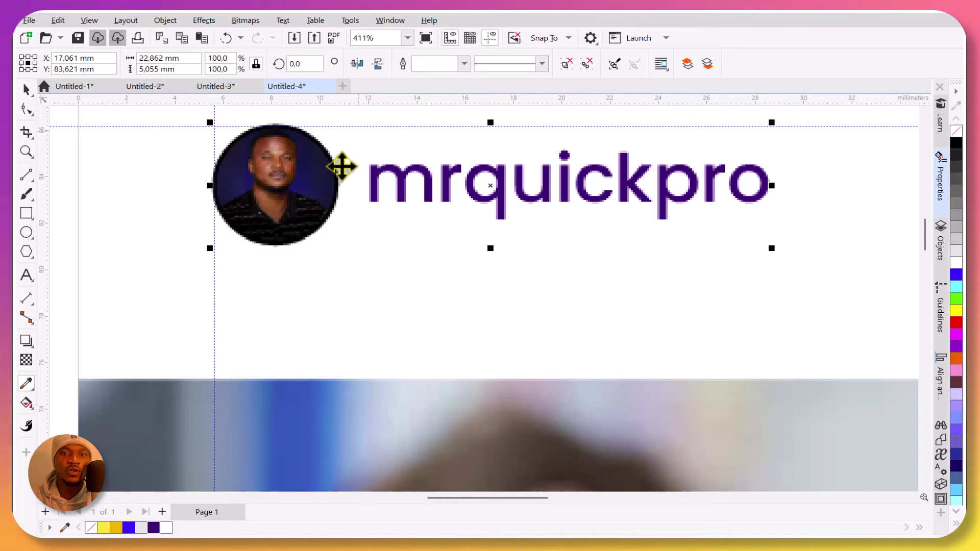
# Inspect the logo up close and switch the display mode from Pixels to Enhanced.
pyautogui.scroll(-1, 542, 200)
pyautogui.scroll(2, 613, 177)
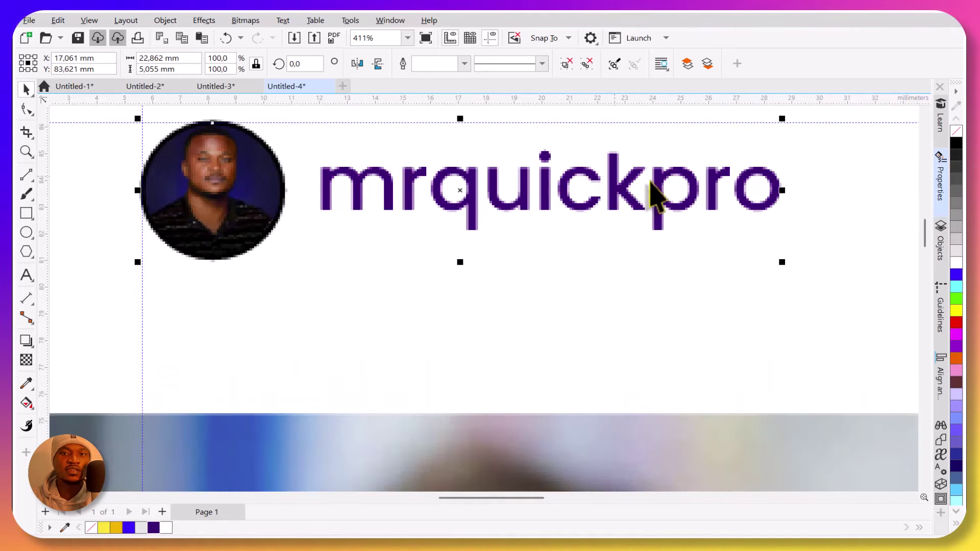
pyautogui.scroll(-4, 602, 203)
pyautogui.scroll(4, 618, 197)
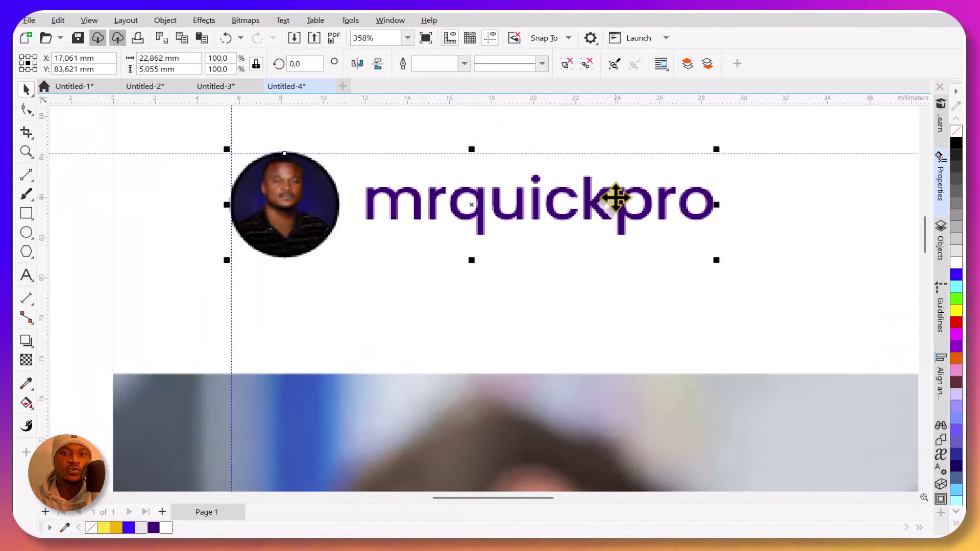
pyautogui.click(90, 20)
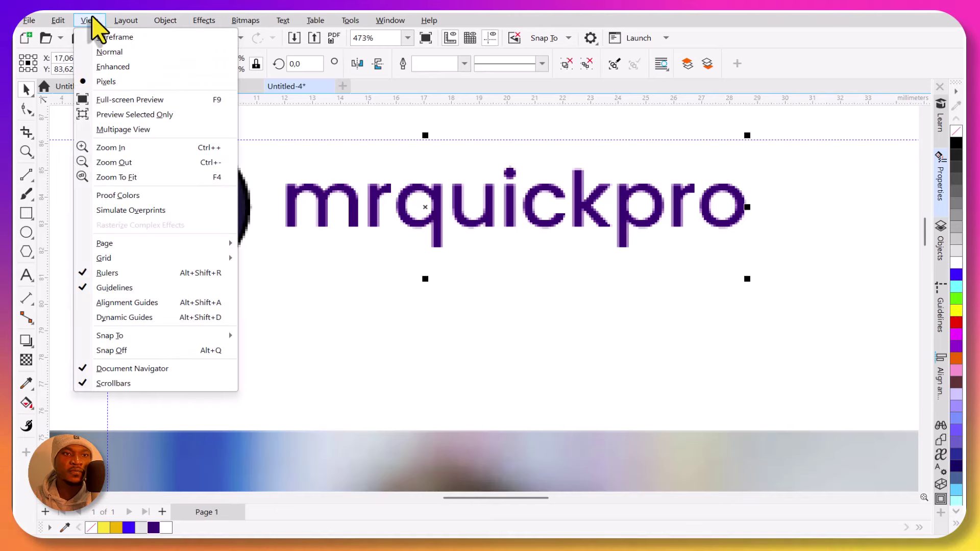
pyautogui.click(121, 67)
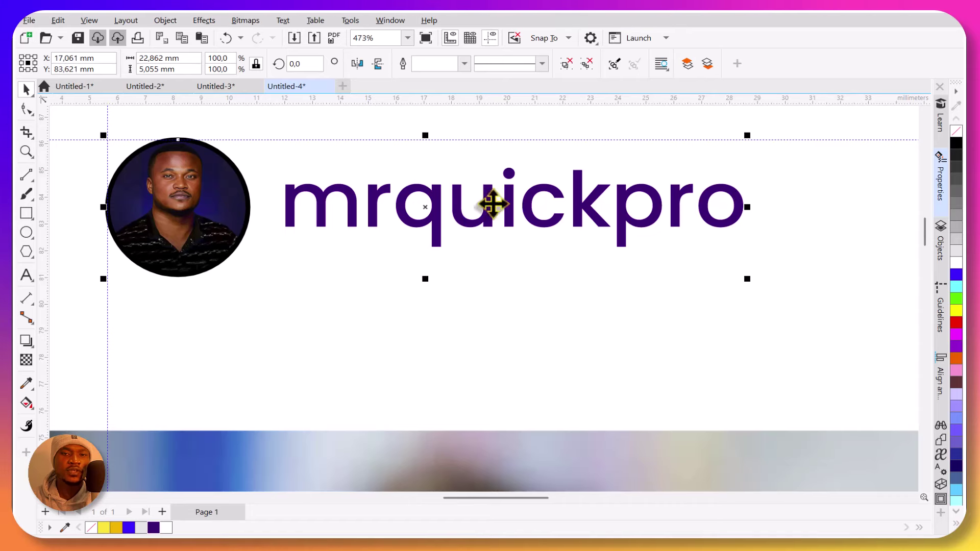
pyautogui.scroll(-5, 450, 245)
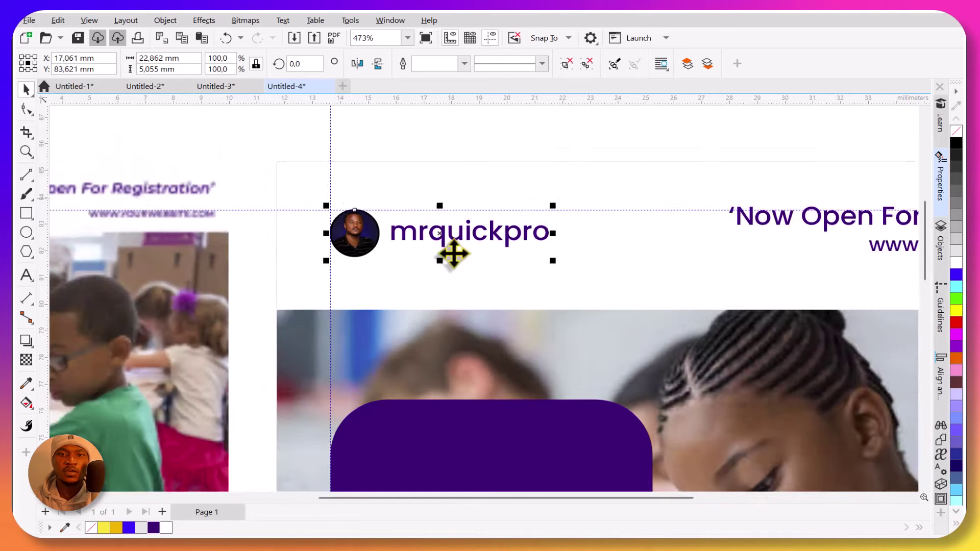
# Shorten the white header rectangle from its lower edge to about 14 mm high, keeping its full page width.
pyautogui.scroll(-4, 739, 301)
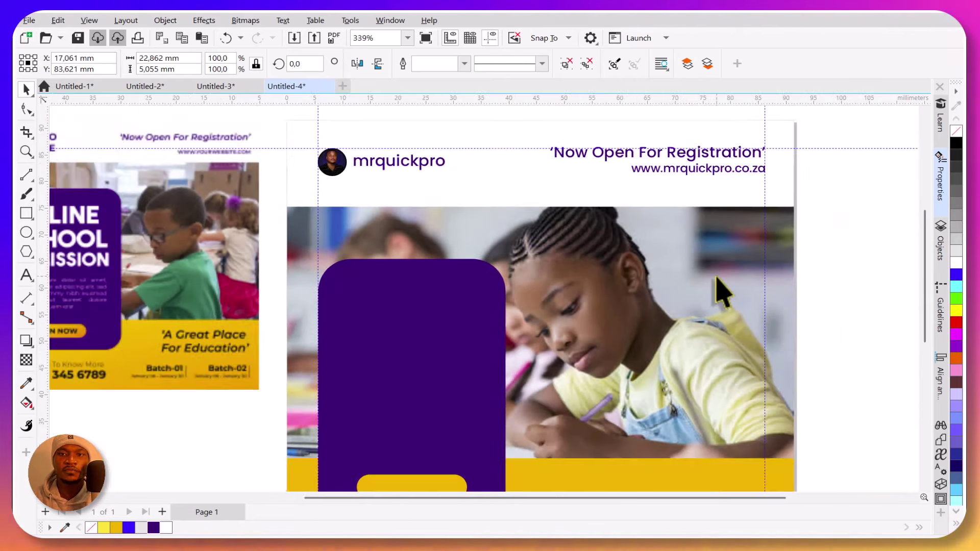
pyautogui.hscroll(1, 711, 302)
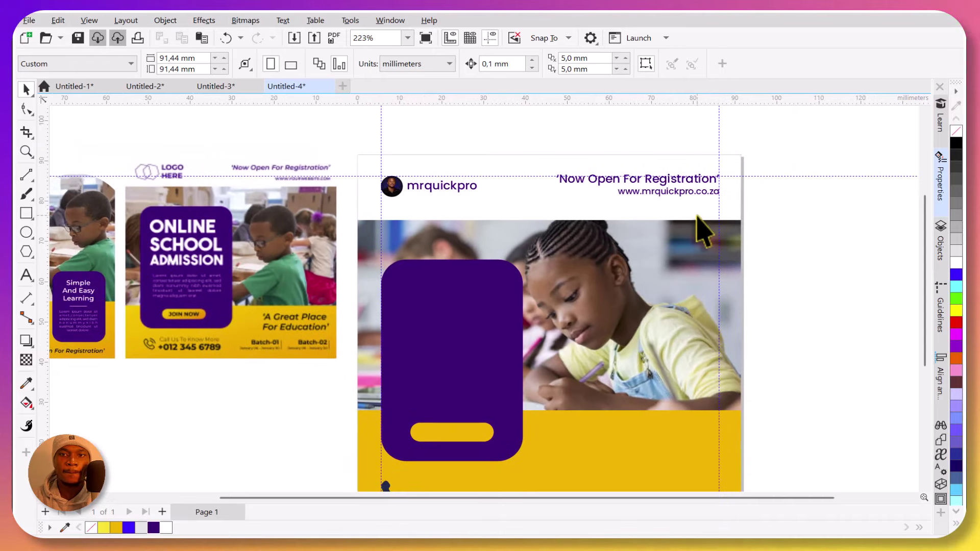
pyautogui.moveTo(642, 310); pyautogui.dragTo(654, 280)
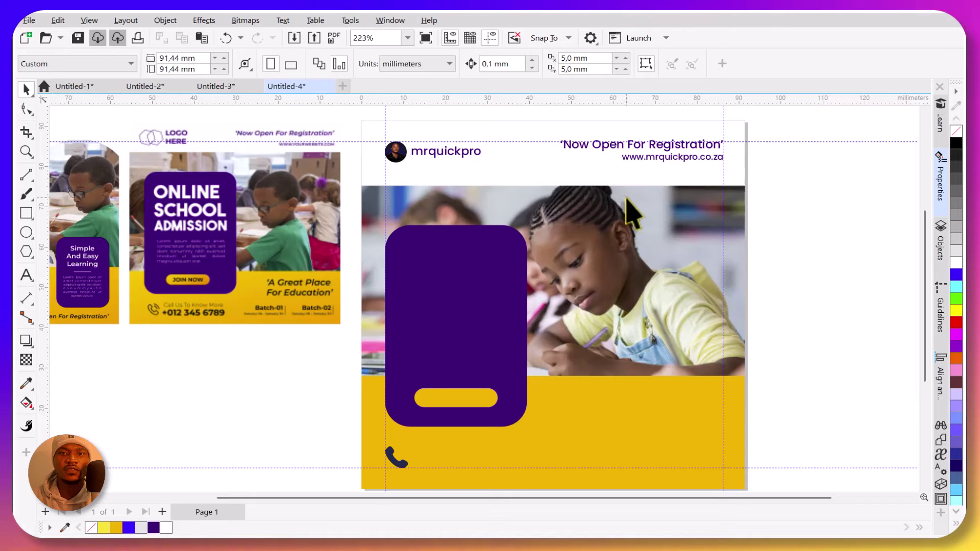
pyautogui.click(609, 202)
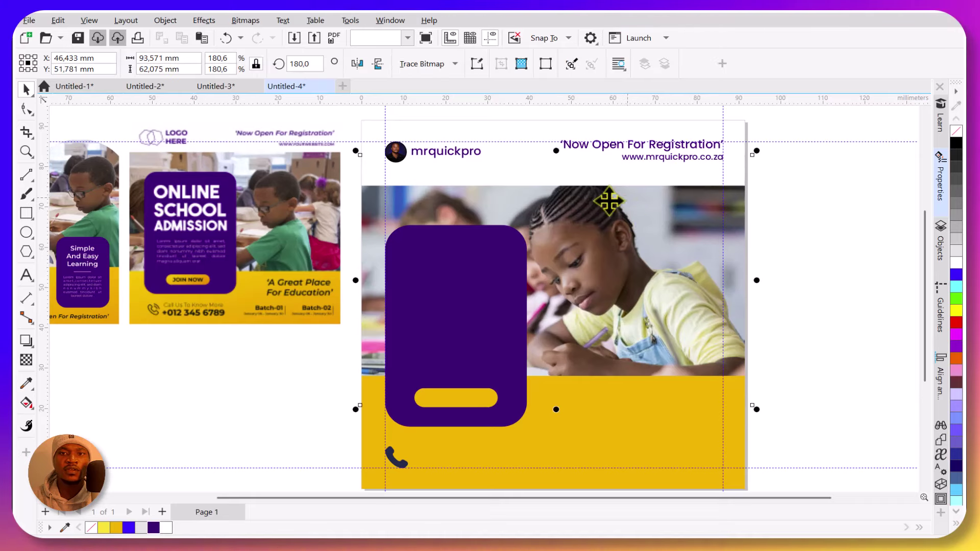
pyautogui.click(788, 221)
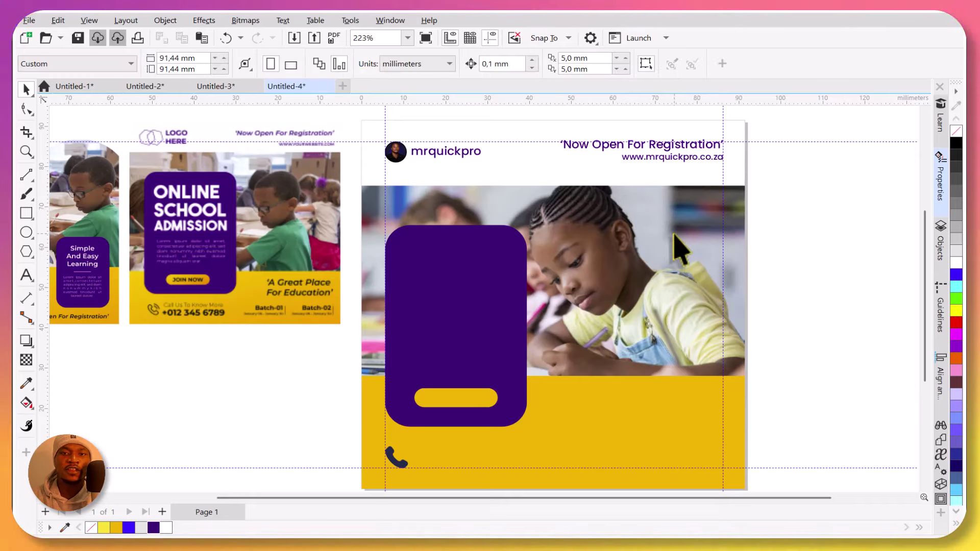
pyautogui.click(627, 246)
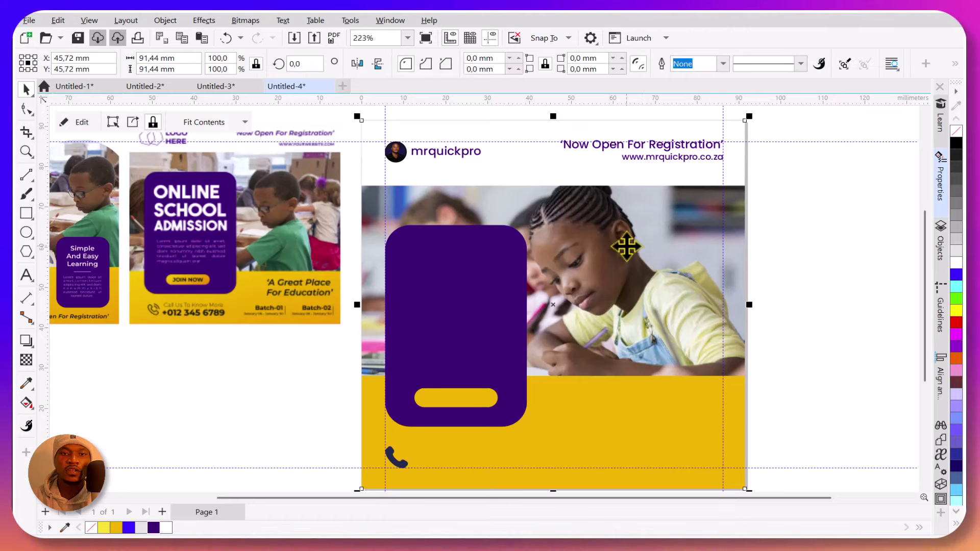
pyautogui.keyDown('ctrl'); pyautogui.click(627, 247); pyautogui.keyUp('ctrl')
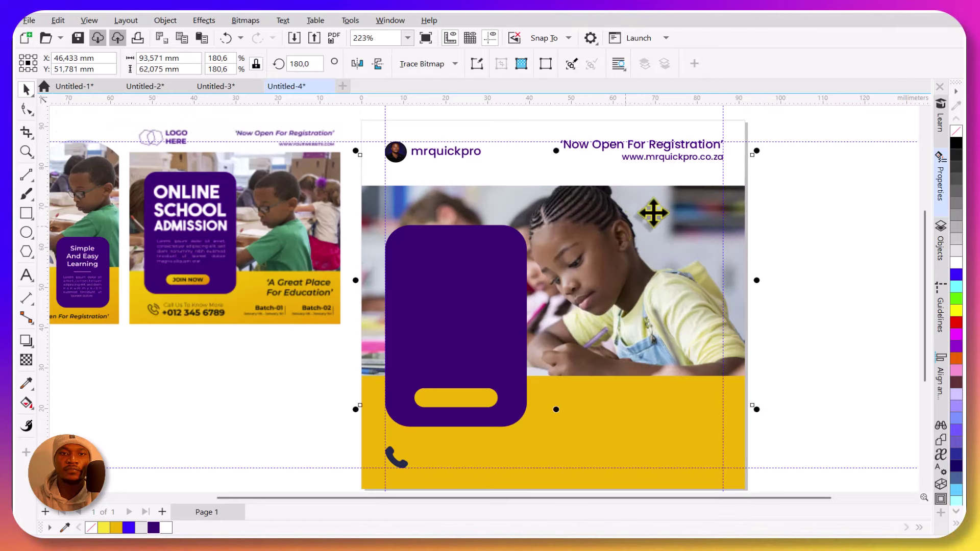
pyautogui.click(684, 181)
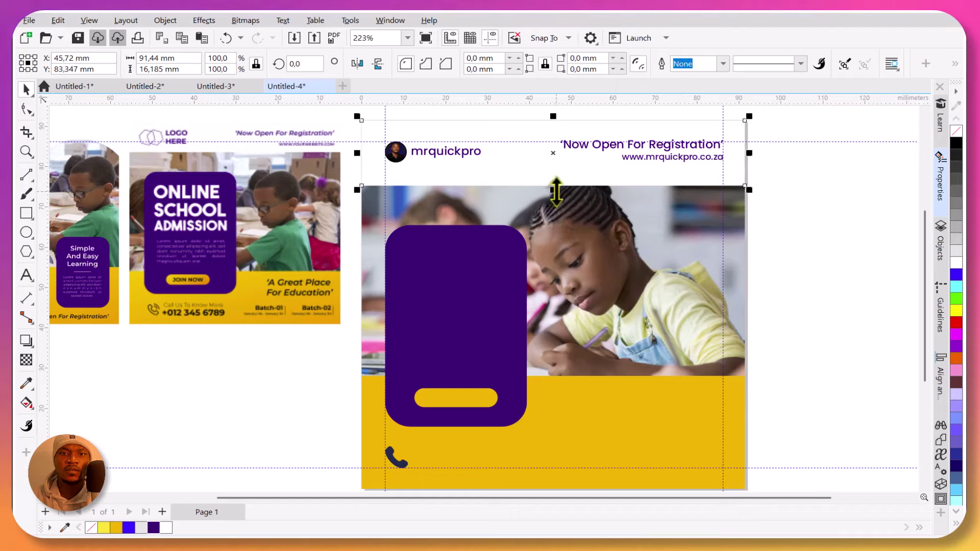
pyautogui.moveTo(553, 192); pyautogui.dragTo(569, 177)
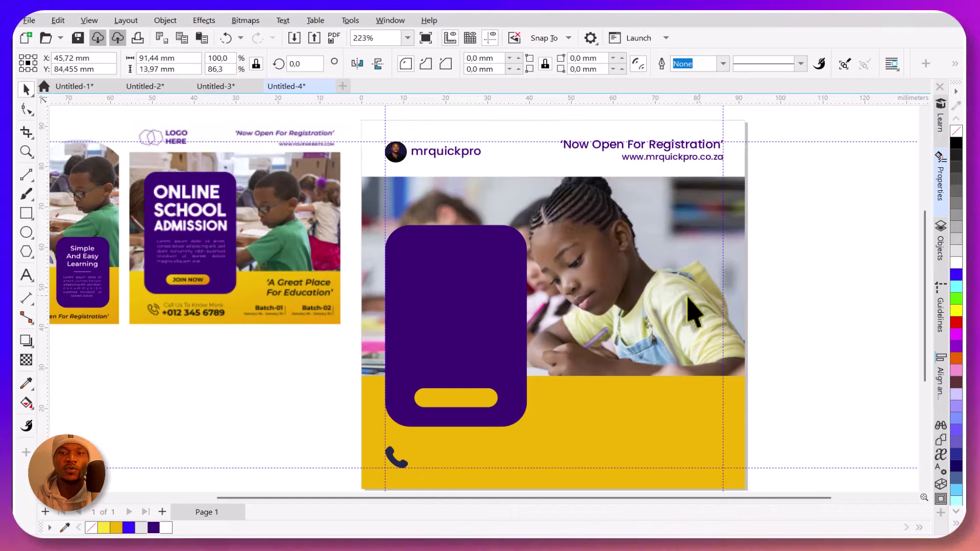
pyautogui.click(781, 289)
pyautogui.moveTo(661, 264); pyautogui.dragTo(661, 241)
pyautogui.scroll(-1, 743, 225)
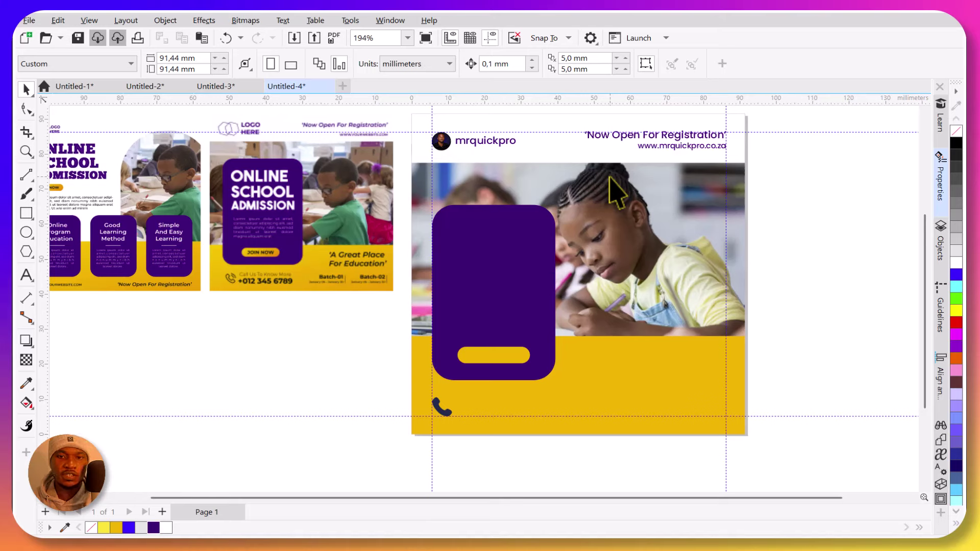
# Place two white copies of the 'Now Open For Registration' text on the purple panel, one above the other.
pyautogui.click(694, 153)
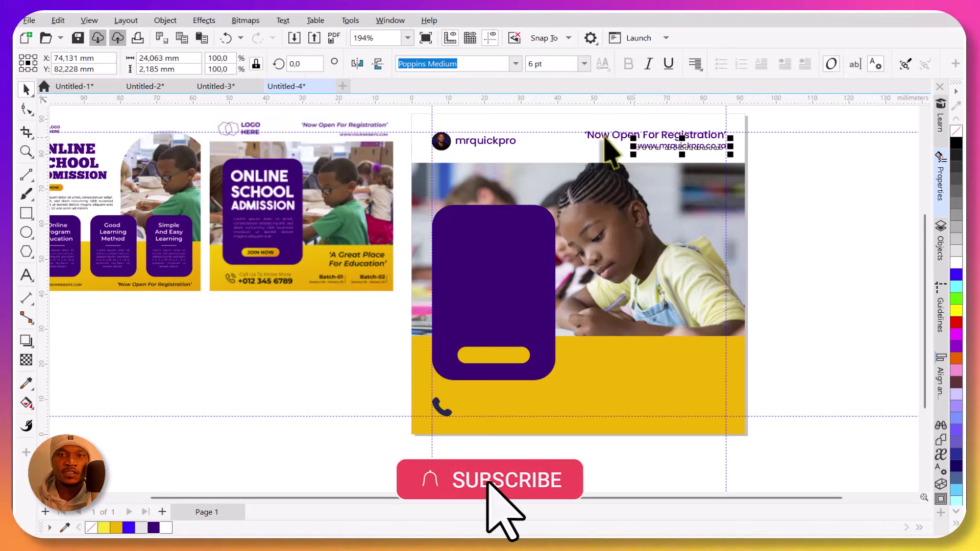
pyautogui.click(606, 136)
pyautogui.click(696, 148)
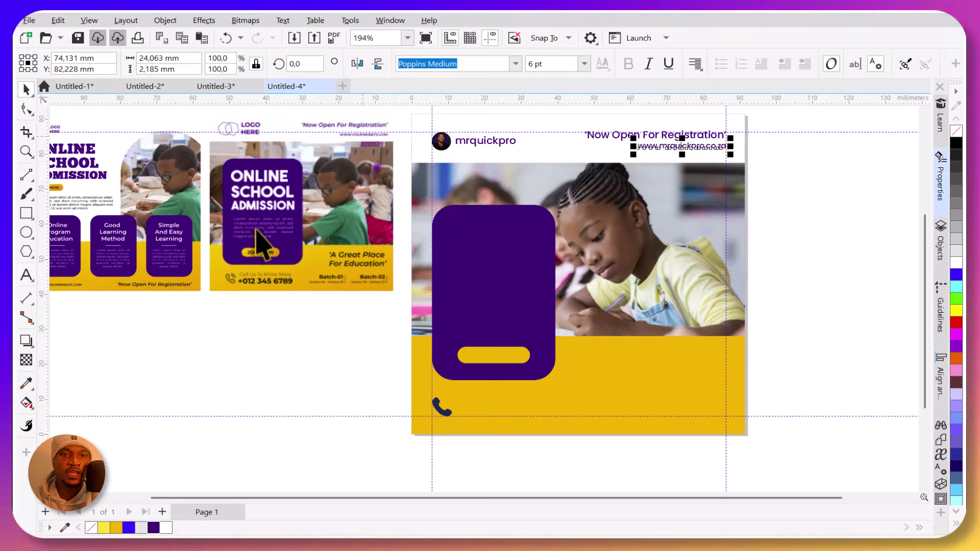
pyautogui.press('Escape')
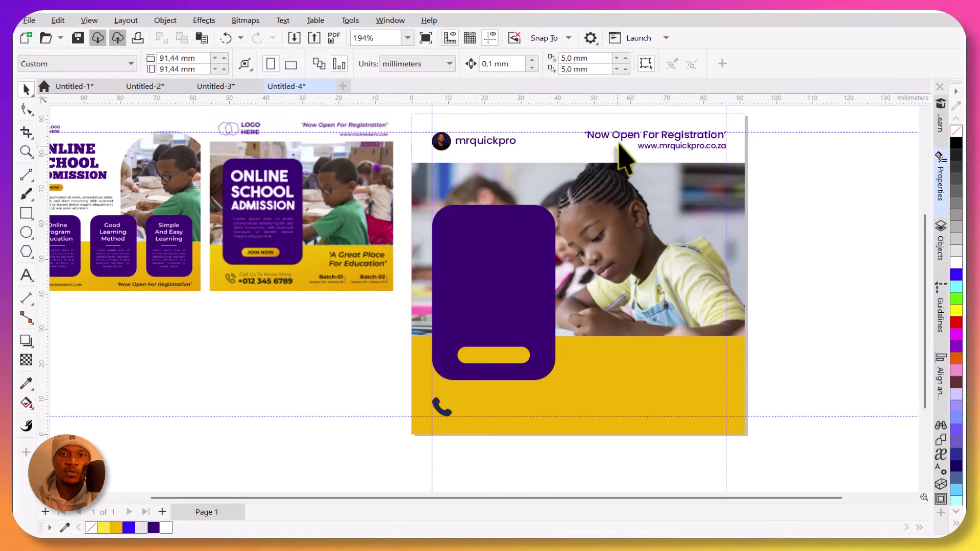
pyautogui.click(623, 141)
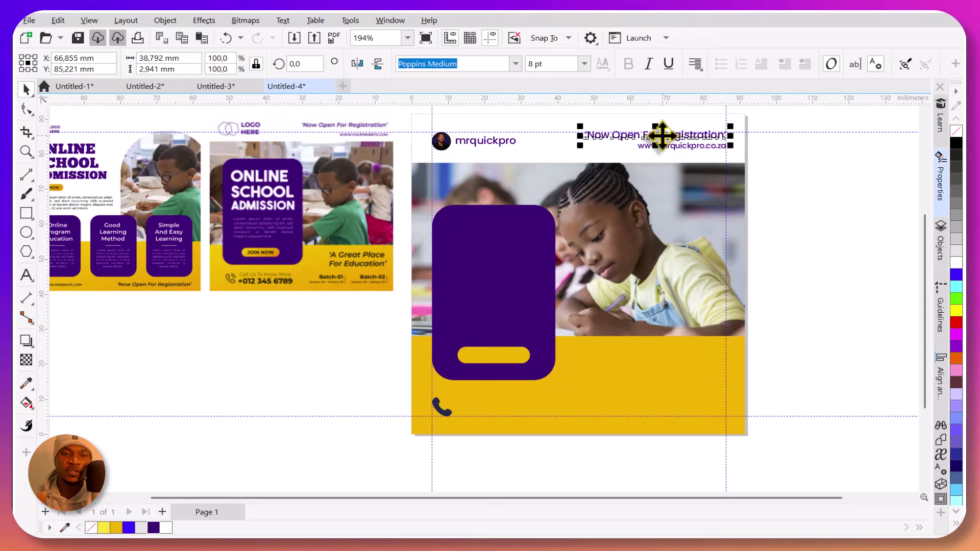
pyautogui.hotkey('ctrl', 'z')
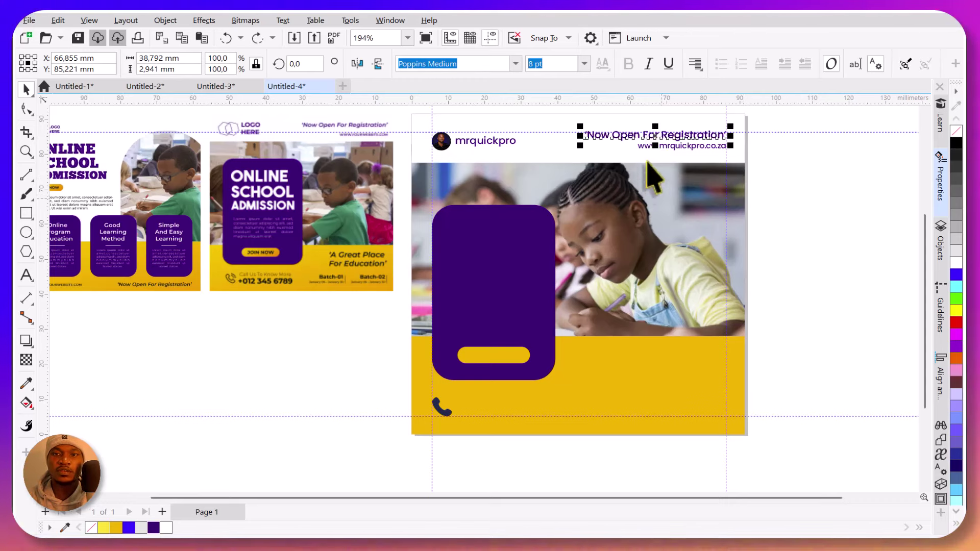
pyautogui.moveTo(652, 135); pyautogui.dragTo(513, 239)
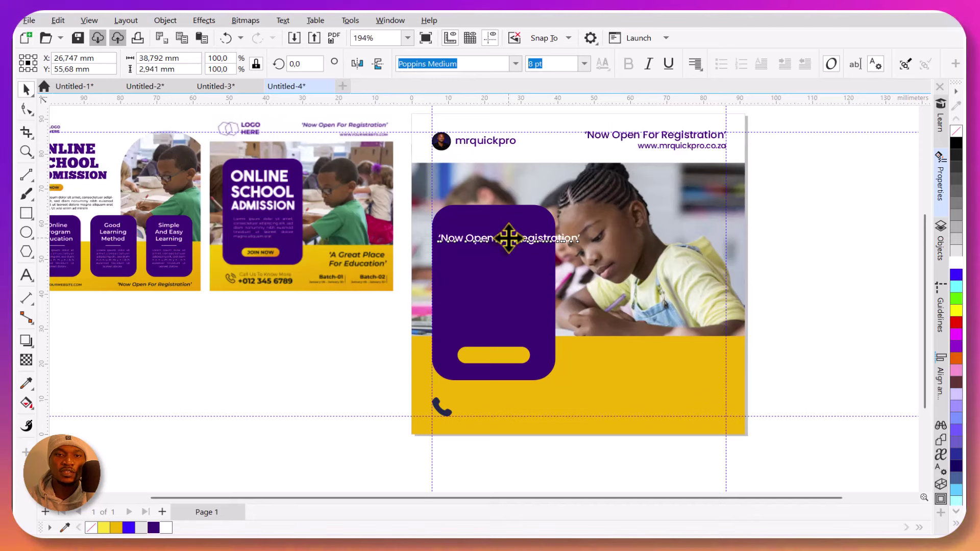
pyautogui.moveTo(504, 234); pyautogui.dragTo(496, 289)
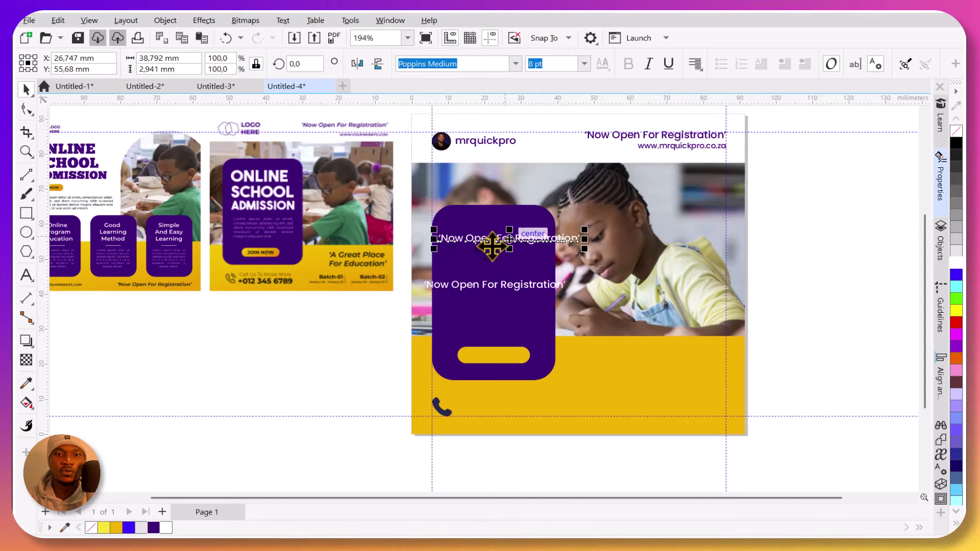
# Left-align the upper text copy on the purple panel and replace its wording with ONLINE, SCHOOL and ADMISSION on three lines.
pyautogui.click(695, 64)
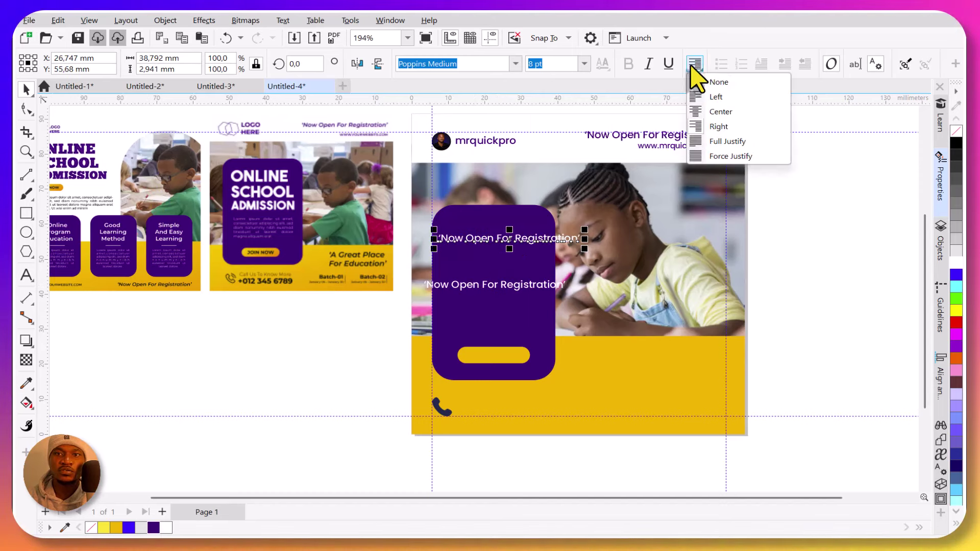
pyautogui.click(718, 127)
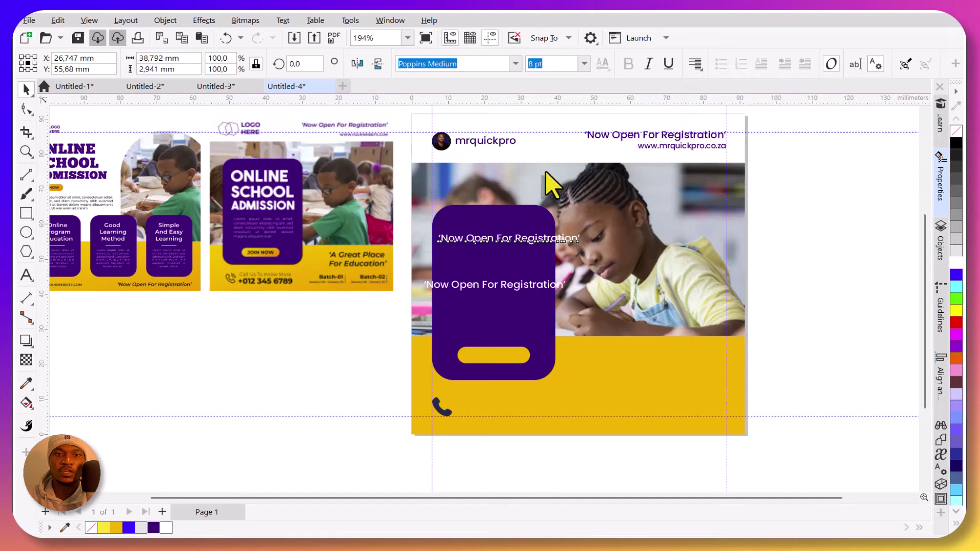
pyautogui.moveTo(463, 237); pyautogui.dragTo(471, 231)
pyautogui.doubleClick(464, 232)
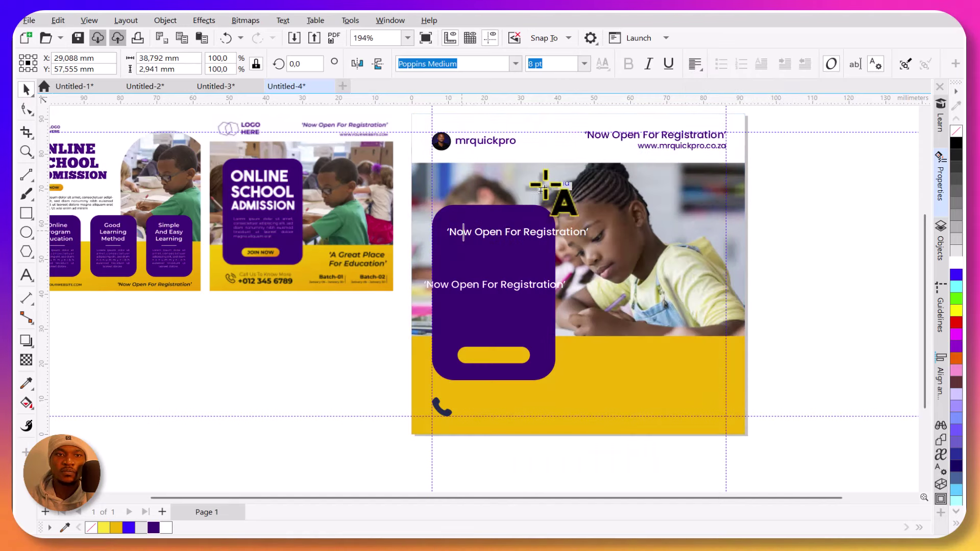
pyautogui.hotkey('ctrl', 'a')
pyautogui.write('ONLINE ')
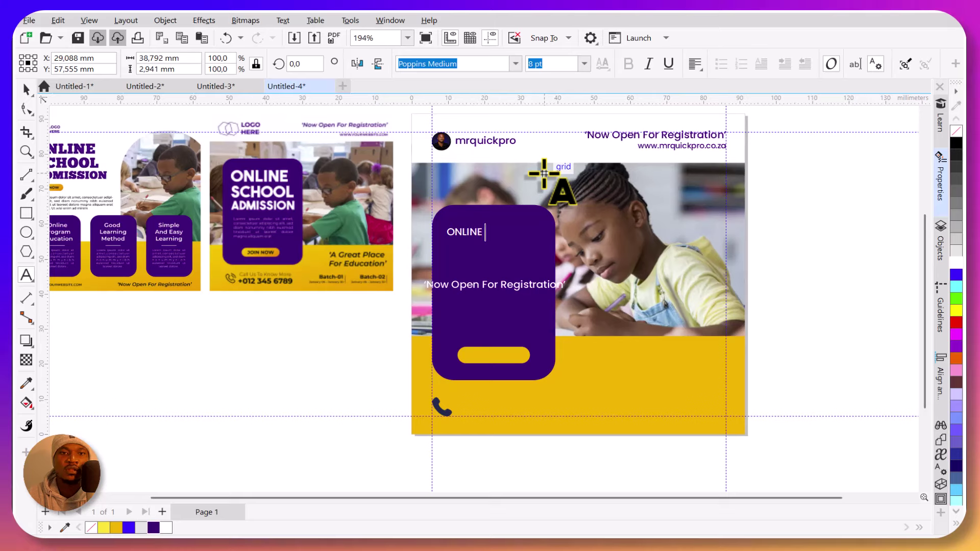
pyautogui.write('S')
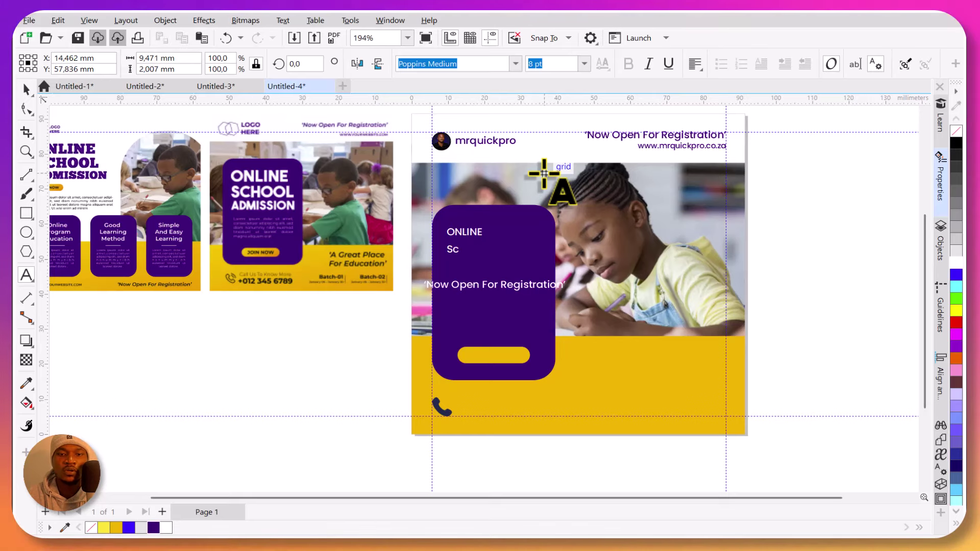
pyautogui.write('CHOOL')
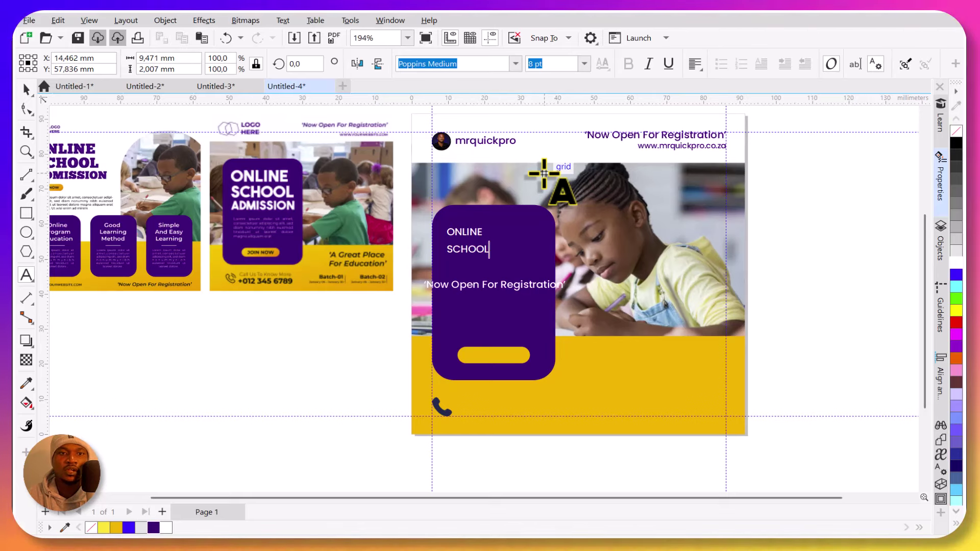
pyautogui.press('Return')
pyautogui.write('AD')
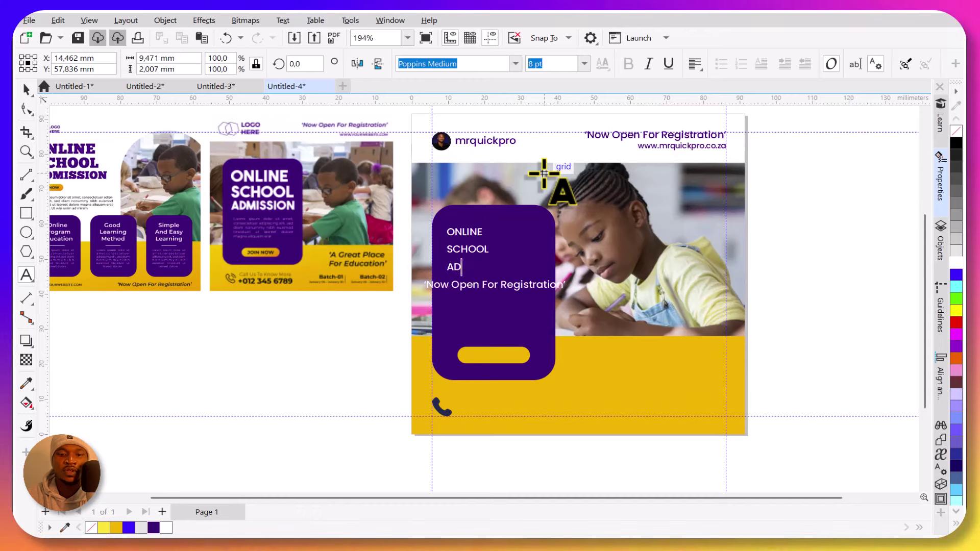
pyautogui.write('MISSION')
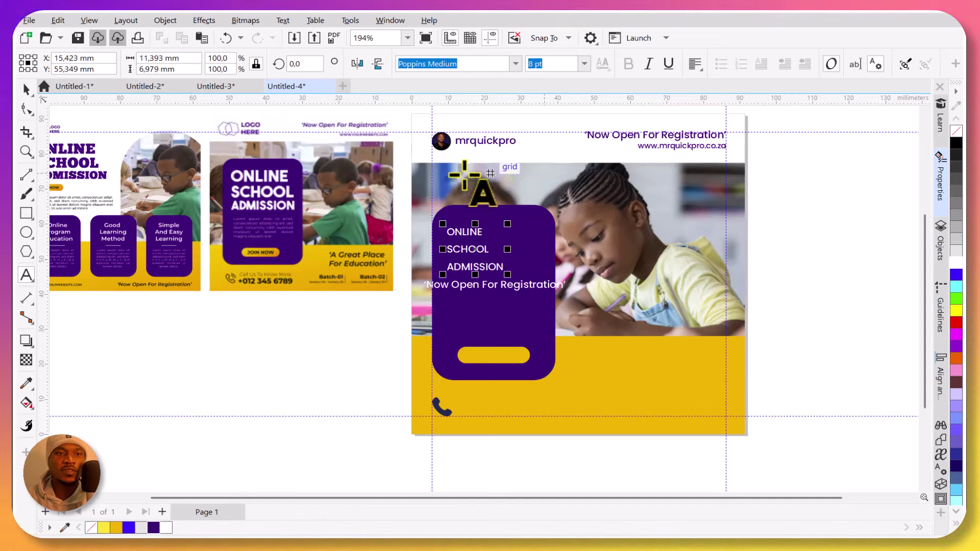
# Tighten the line spacing of the three-line heading and scale it up proportionally to about 12.63 pt, about 24 mm wide.
pyautogui.click(26, 109)
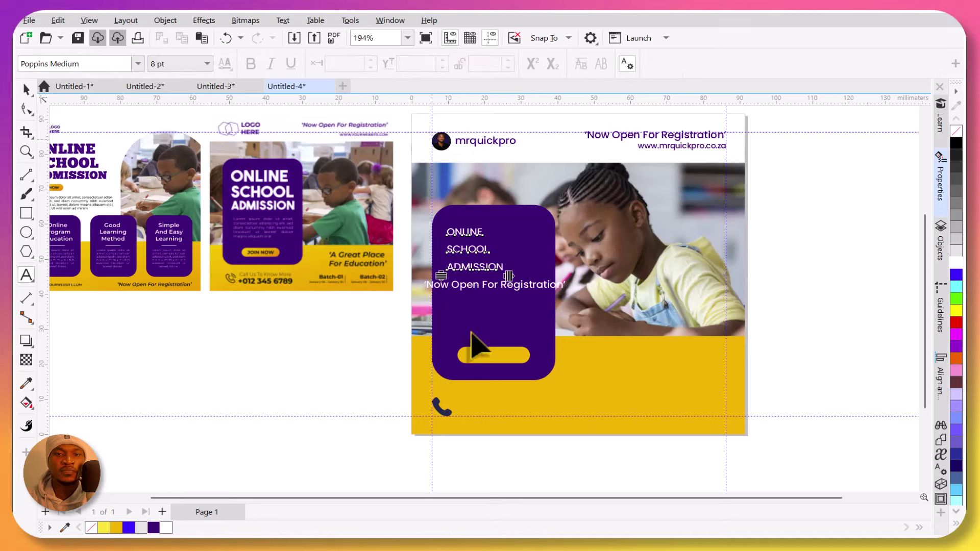
pyautogui.moveTo(442, 266); pyautogui.dragTo(443, 256)
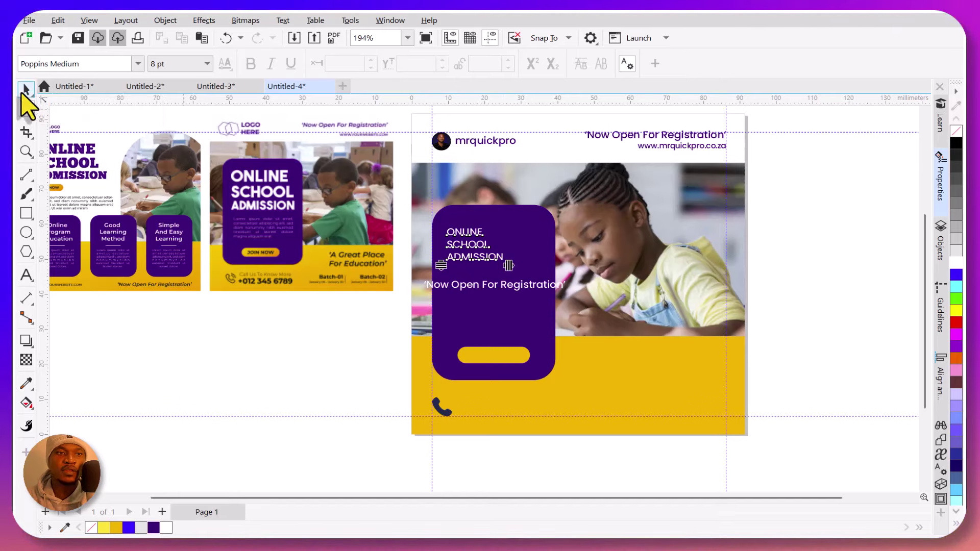
pyautogui.press('space')
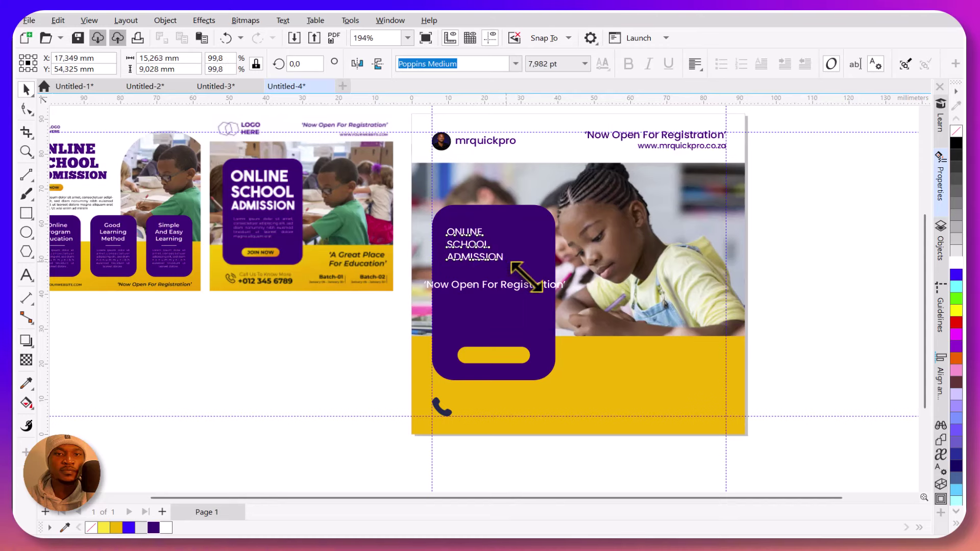
pyautogui.moveTo(526, 276); pyautogui.dragTo(541, 284)
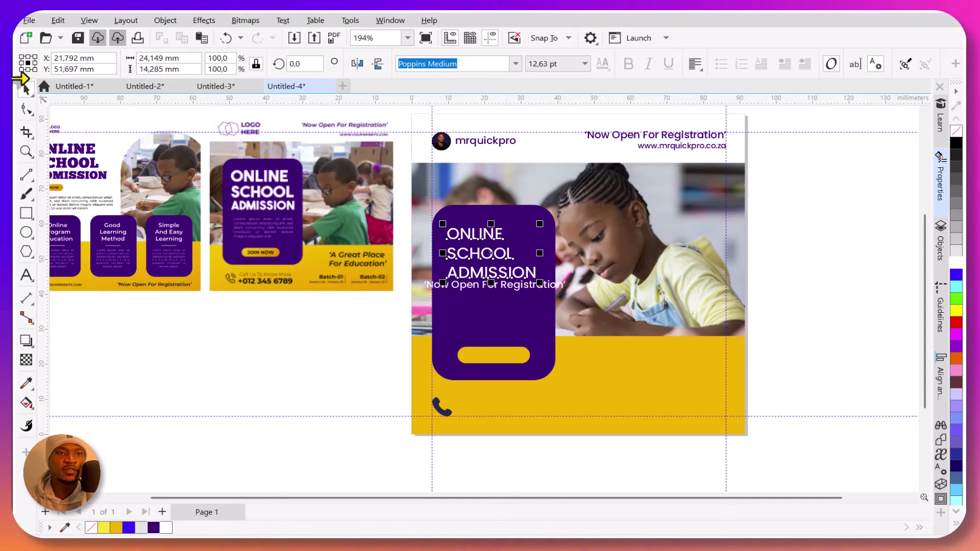
# Reduce the heading's line spacing further and enlarge it to about 13.45 pt, about 25.7 mm wide.
pyautogui.click(27, 109)
pyautogui.moveTo(442, 285); pyautogui.dragTo(448, 273)
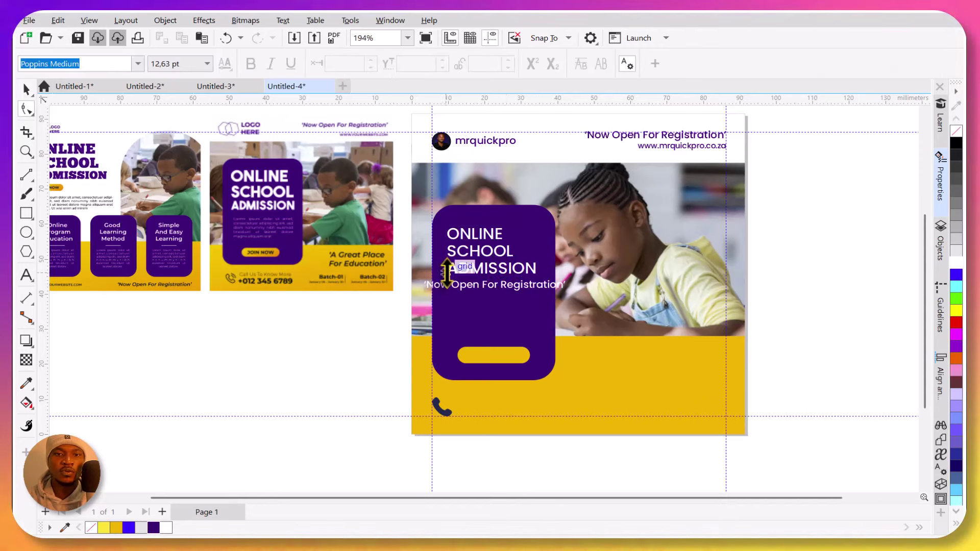
pyautogui.click(27, 91)
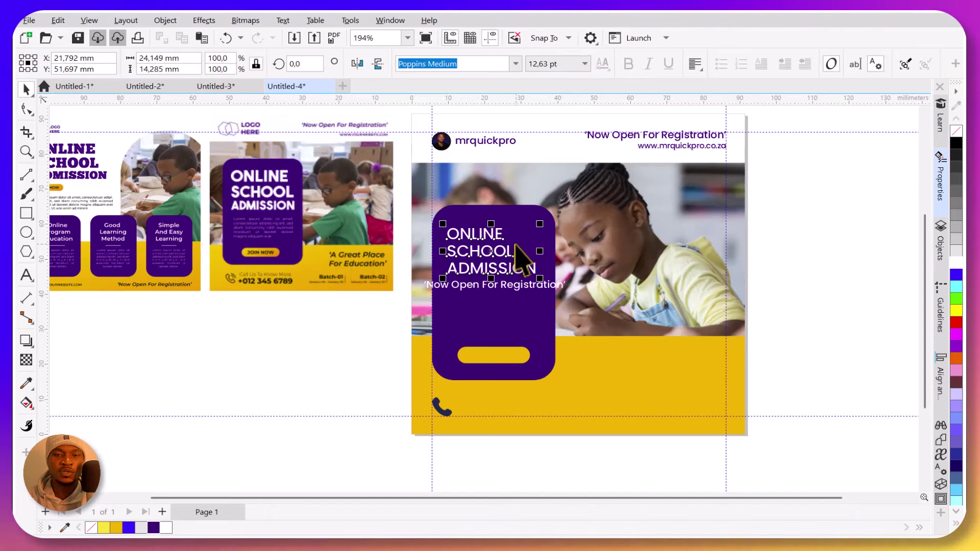
pyautogui.moveTo(540, 225); pyautogui.dragTo(546, 221)
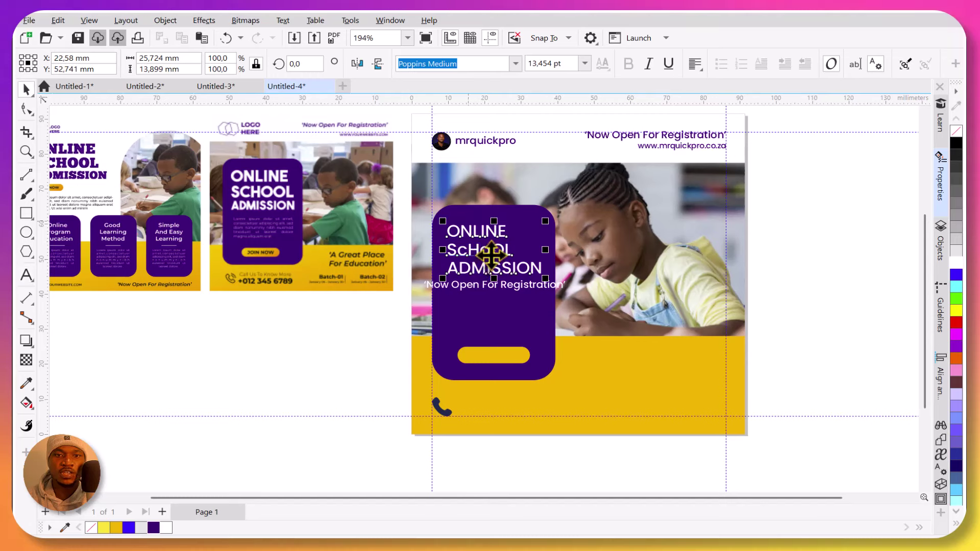
# Convert the three-line heading on the purple panel to Title Case.
pyautogui.click(286, 21)
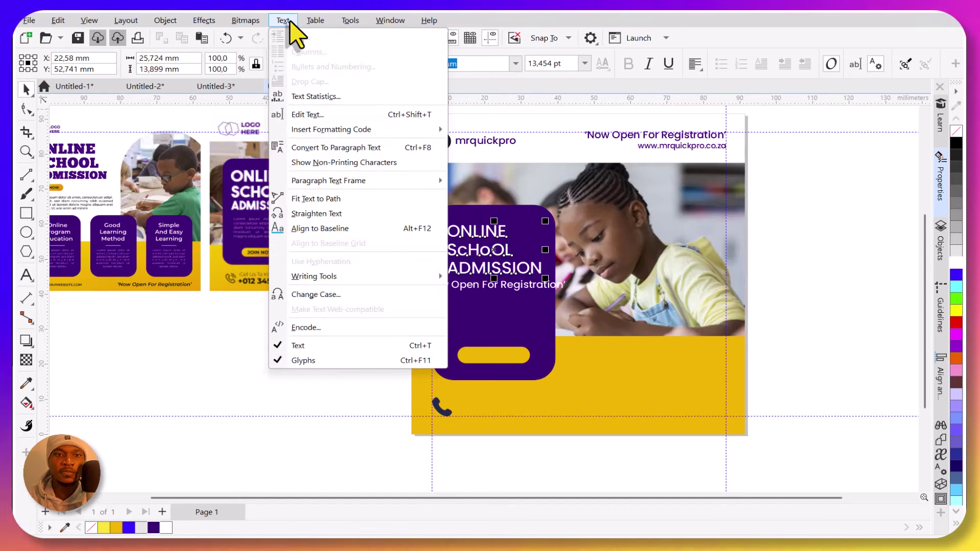
pyautogui.click(332, 295)
pyautogui.moveTo(475, 225); pyautogui.dragTo(652, 217)
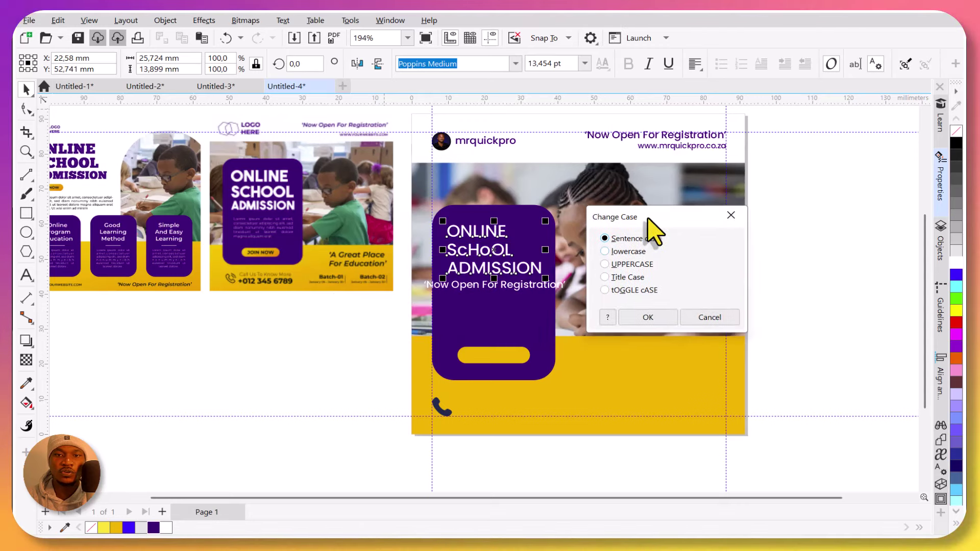
pyautogui.click(627, 251)
pyautogui.click(630, 263)
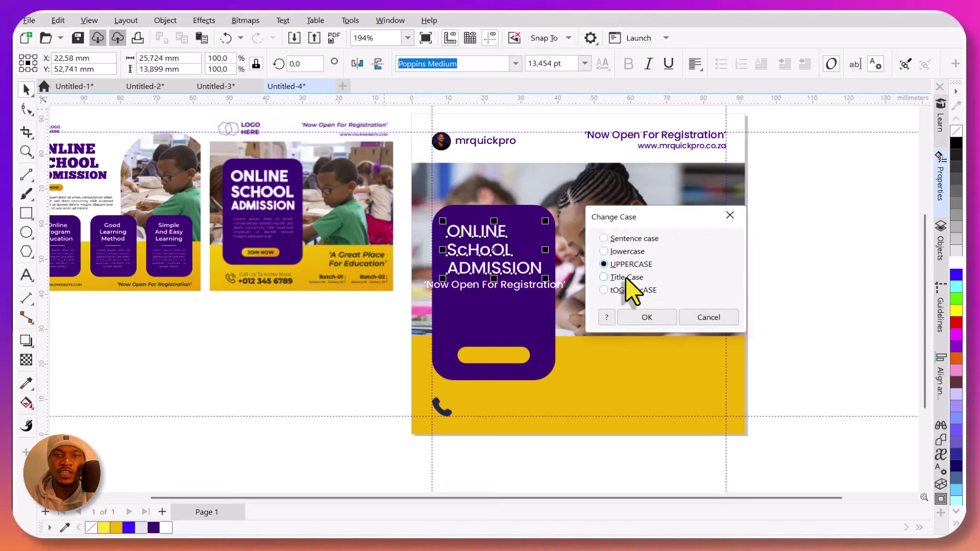
pyautogui.click(627, 278)
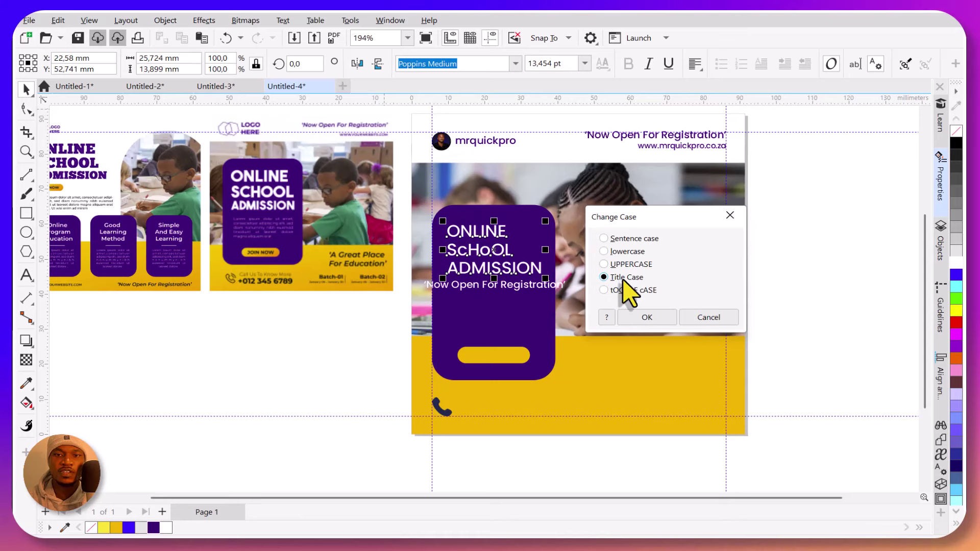
pyautogui.click(637, 318)
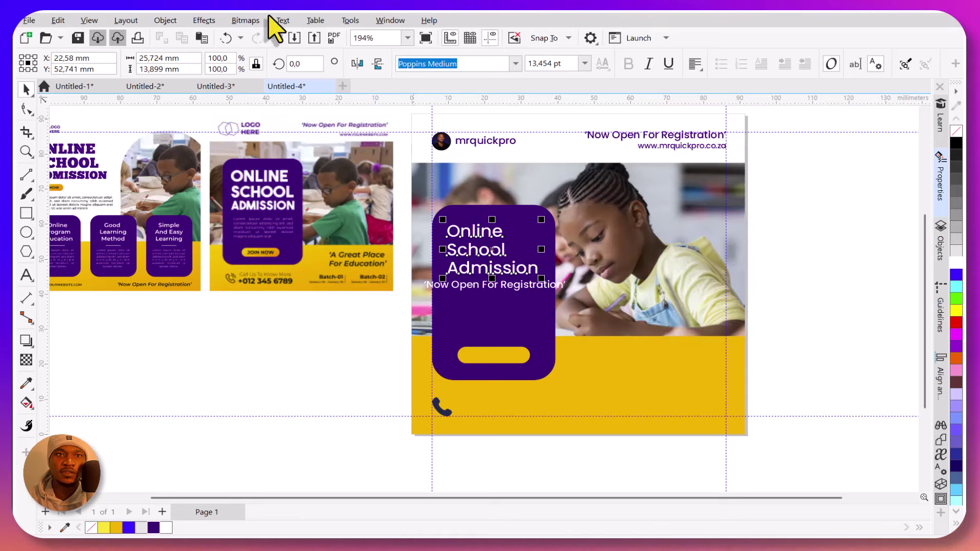
# Change the case of the three-line heading on the purple panel to UPPERCASE.
pyautogui.click(282, 21)
pyautogui.click(352, 293)
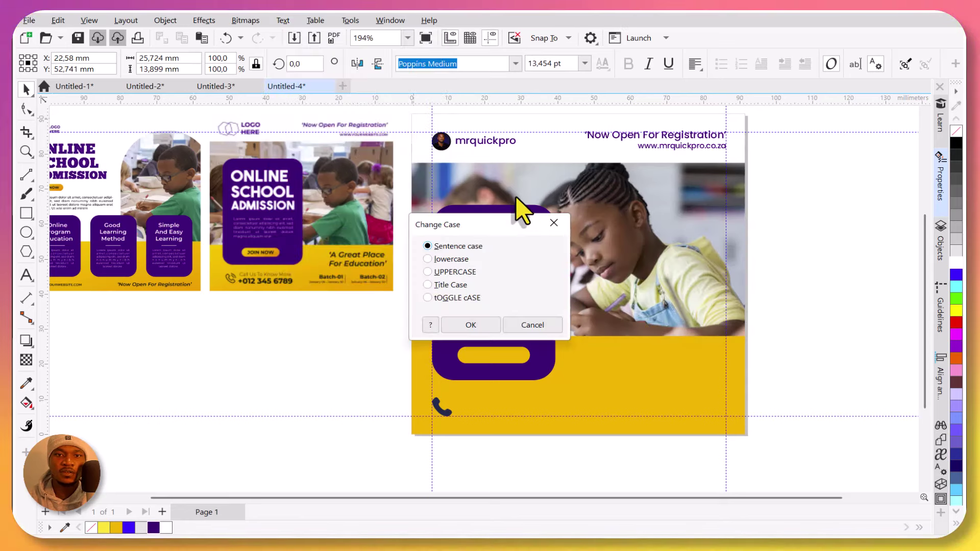
pyautogui.moveTo(508, 225); pyautogui.dragTo(693, 224)
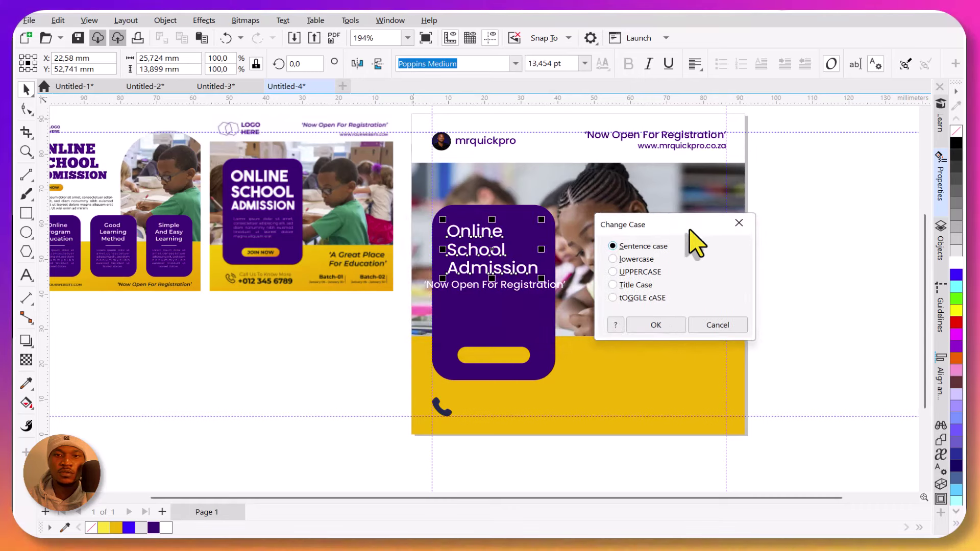
pyautogui.click(642, 272)
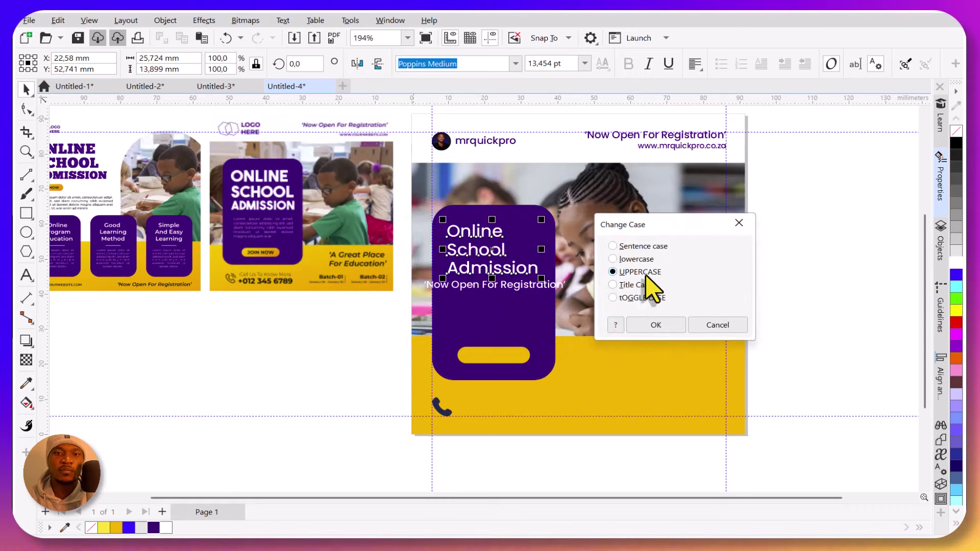
pyautogui.click(657, 326)
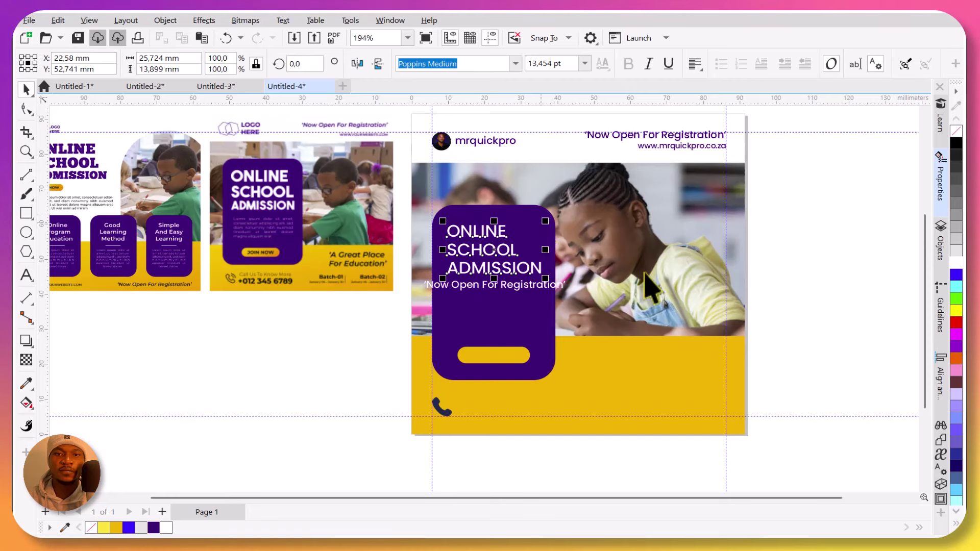
# Set the heading's font to Poppins ExtraBold and scale it down proportionally to about 12.76 pt, about 26 mm wide.
pyautogui.moveTo(515, 204); pyautogui.dragTo(490, 208)
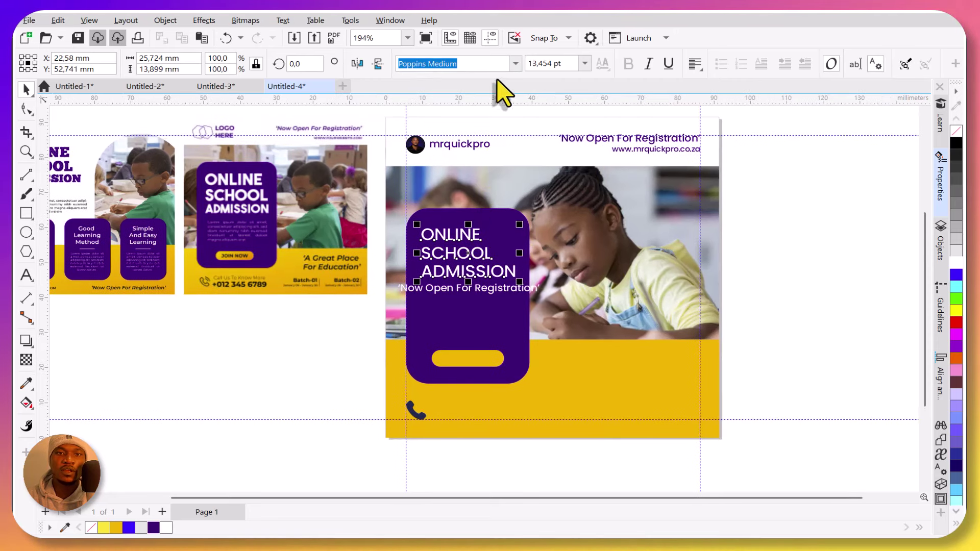
pyautogui.click(516, 64)
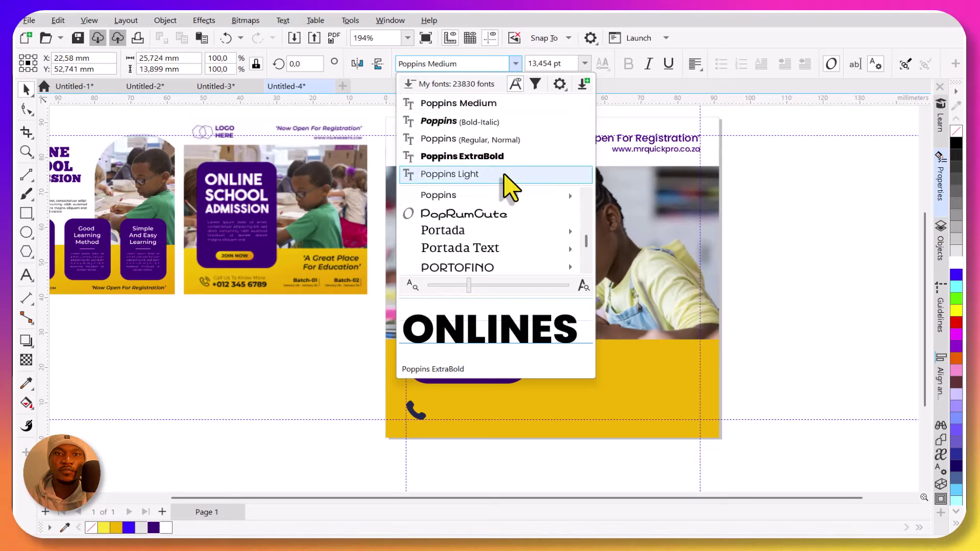
pyautogui.click(506, 157)
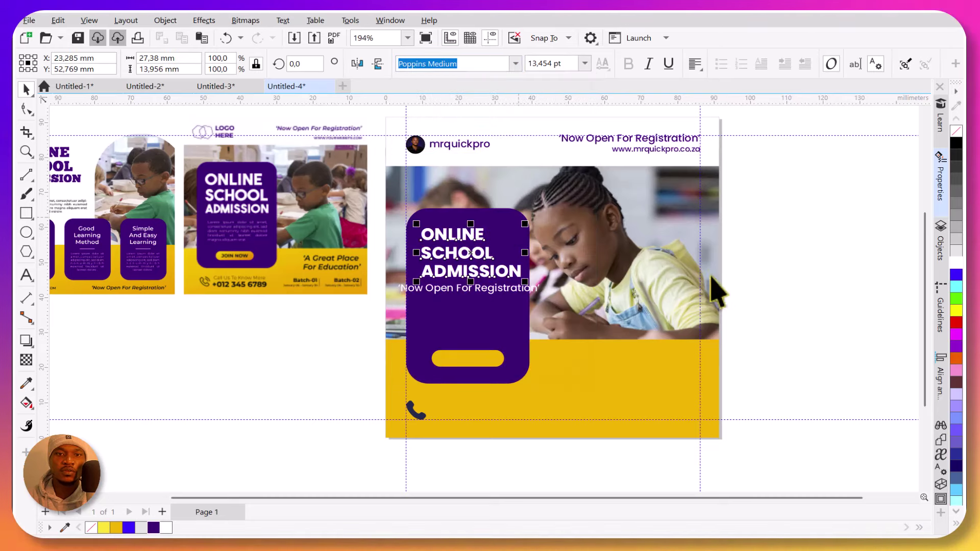
pyautogui.click(478, 229)
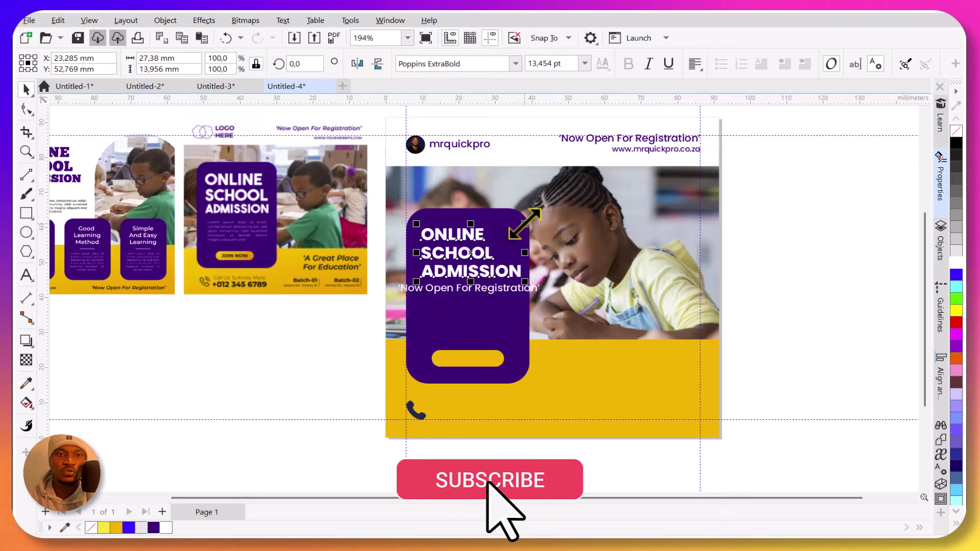
pyautogui.moveTo(525, 224); pyautogui.dragTo(517, 222)
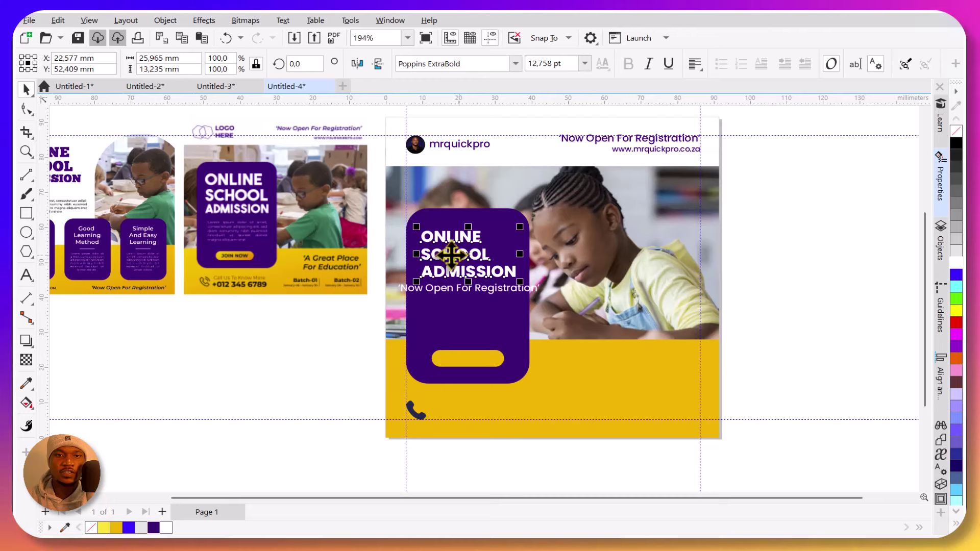
# Enlarge only the ONLINE and SCHOOL lines of the heading to 16 pt.
pyautogui.moveTo(487, 253); pyautogui.dragTo(416, 230)
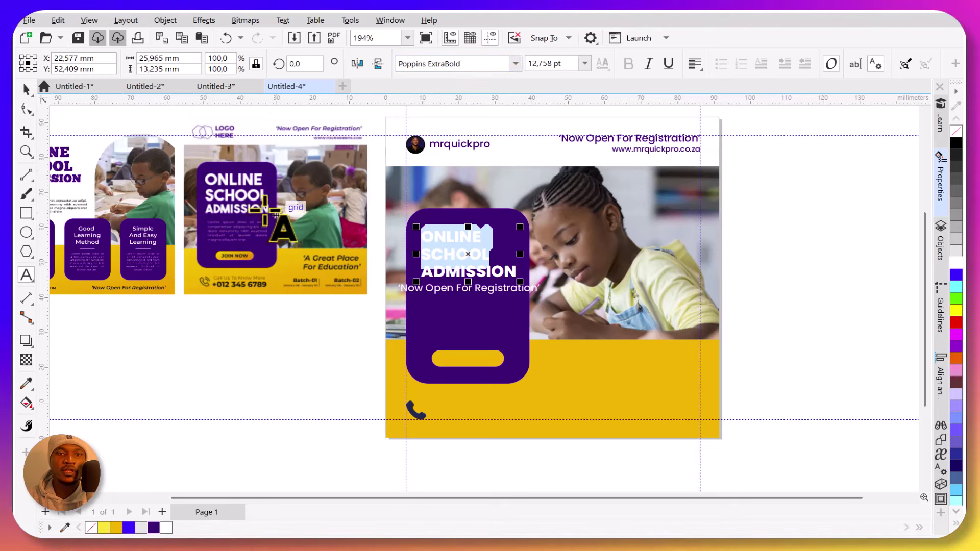
pyautogui.click(426, 234)
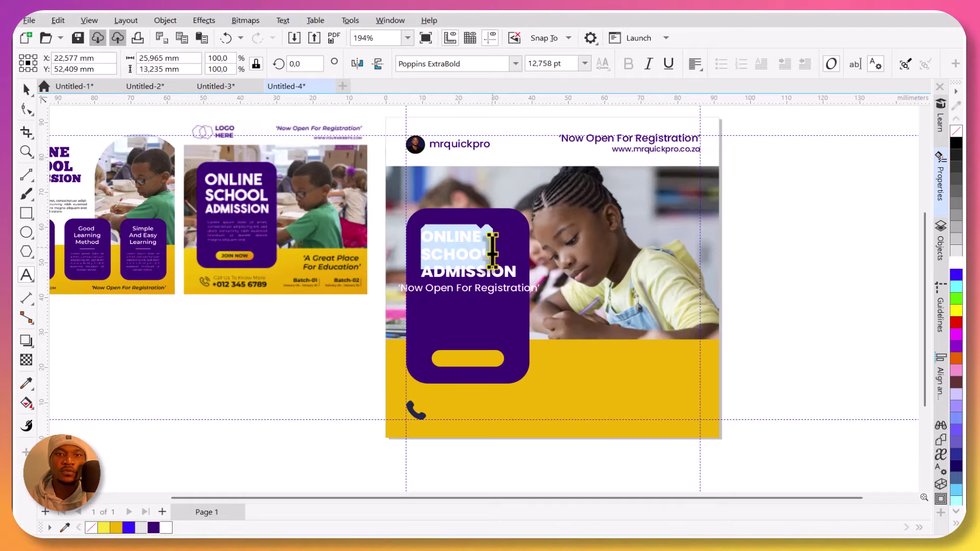
pyautogui.moveTo(492, 251); pyautogui.dragTo(490, 251)
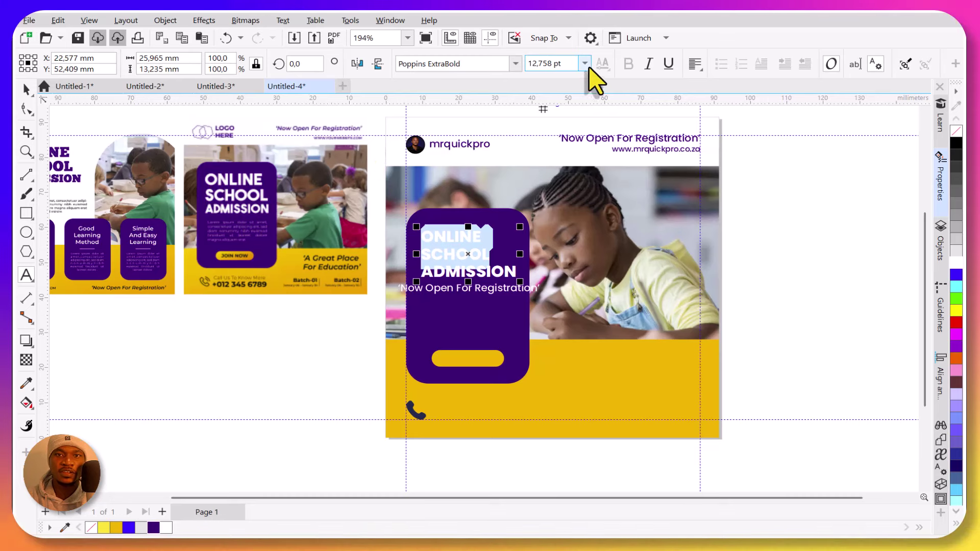
pyautogui.moveTo(573, 188); pyautogui.dragTo(497, 190)
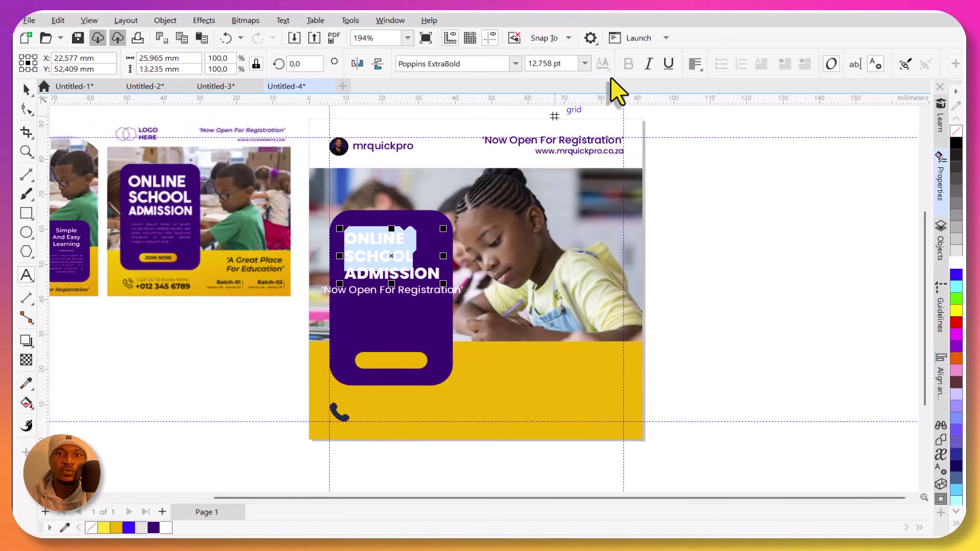
pyautogui.click(585, 64)
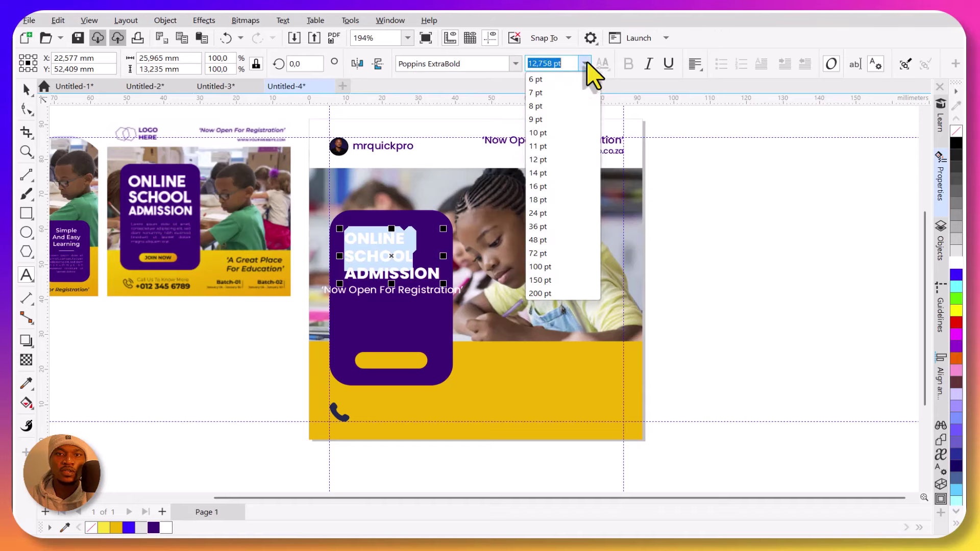
pyautogui.click(552, 176)
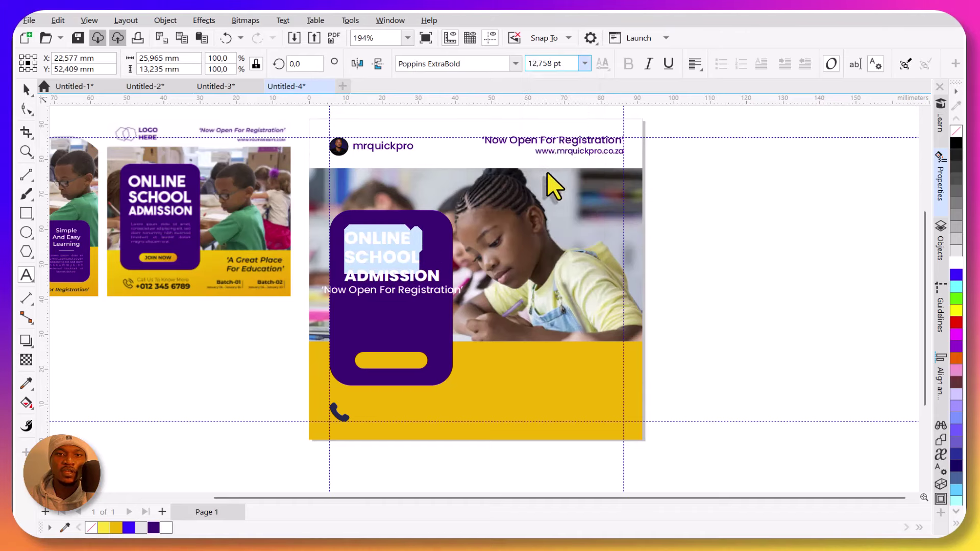
pyautogui.click(585, 64)
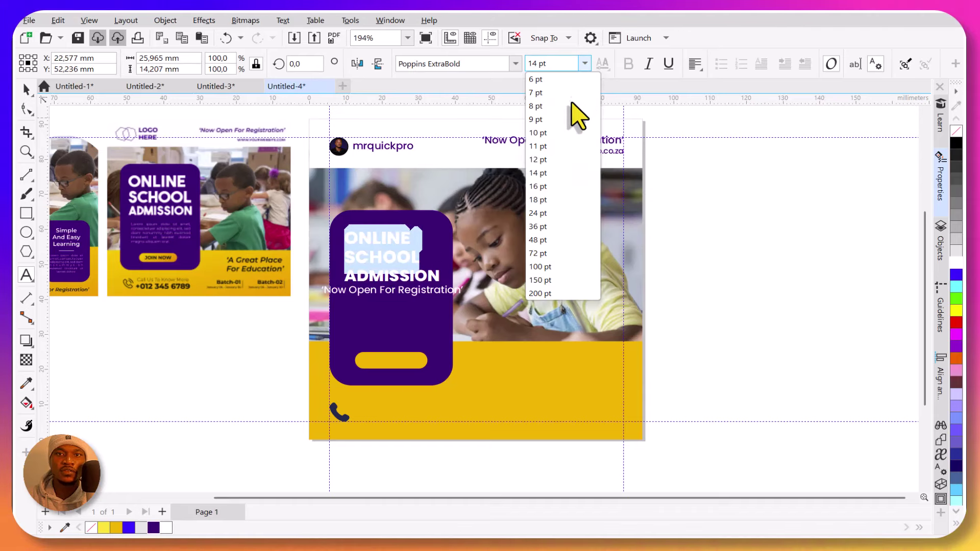
pyautogui.click(547, 187)
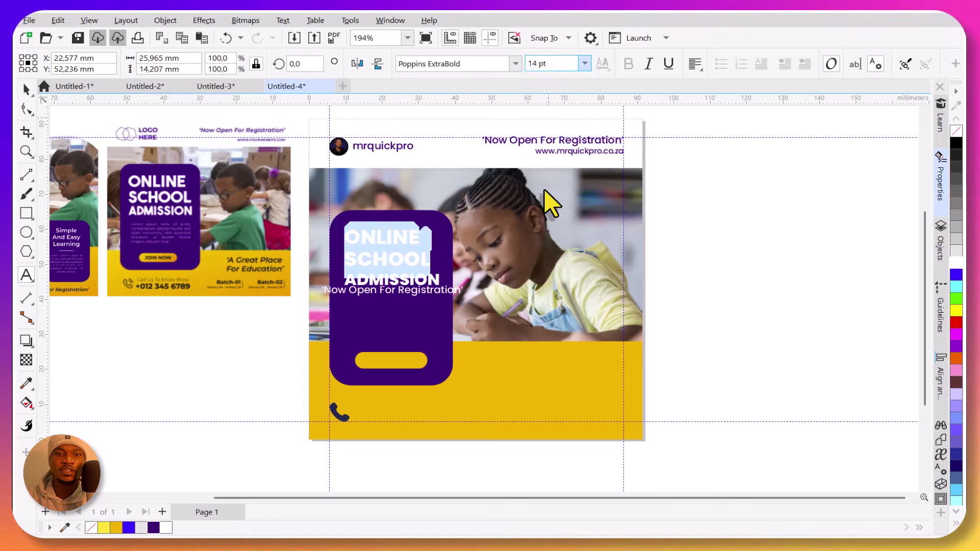
# Set the ADMISSION line of the heading to 11 pt.
pyautogui.moveTo(436, 278); pyautogui.dragTo(342, 281)
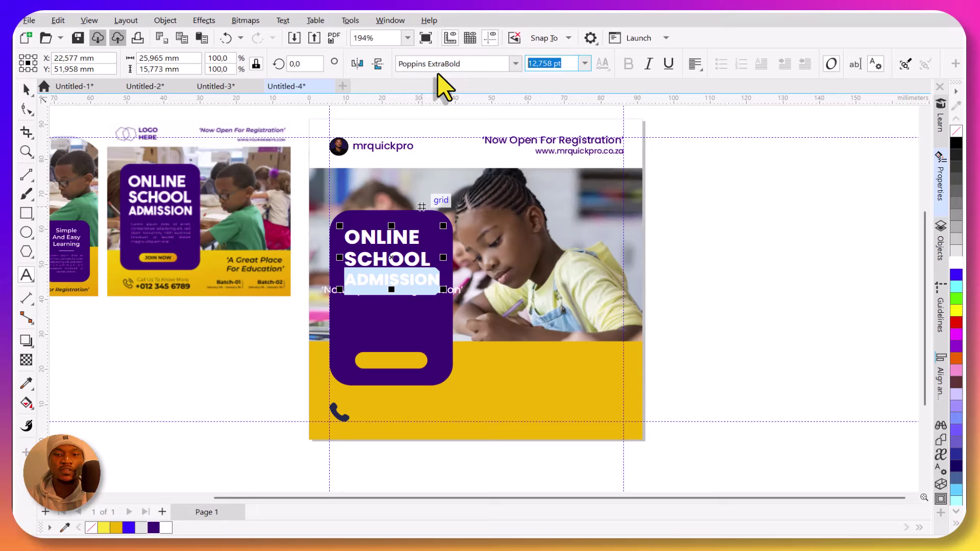
pyautogui.press('Return')
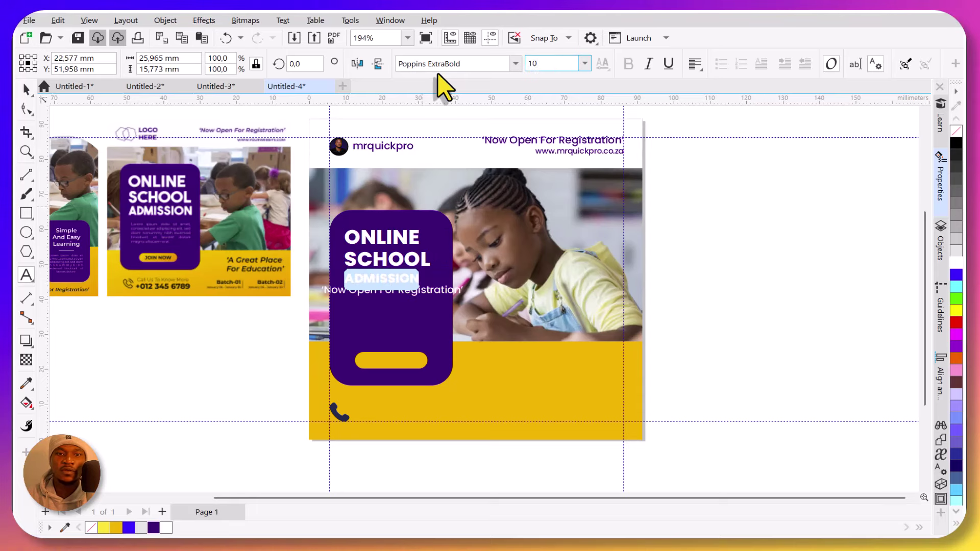
pyautogui.write('11')
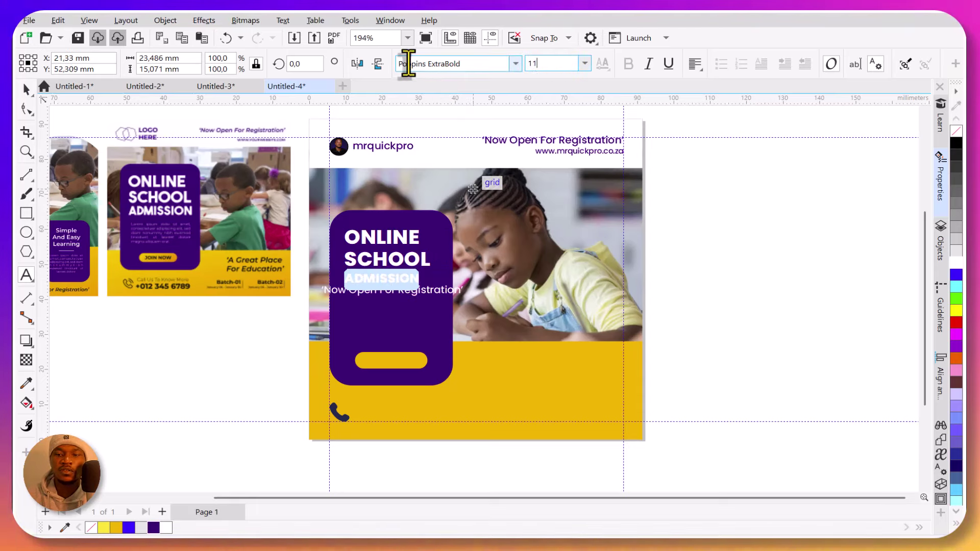
pyautogui.press('Return')
pyautogui.click(25, 88)
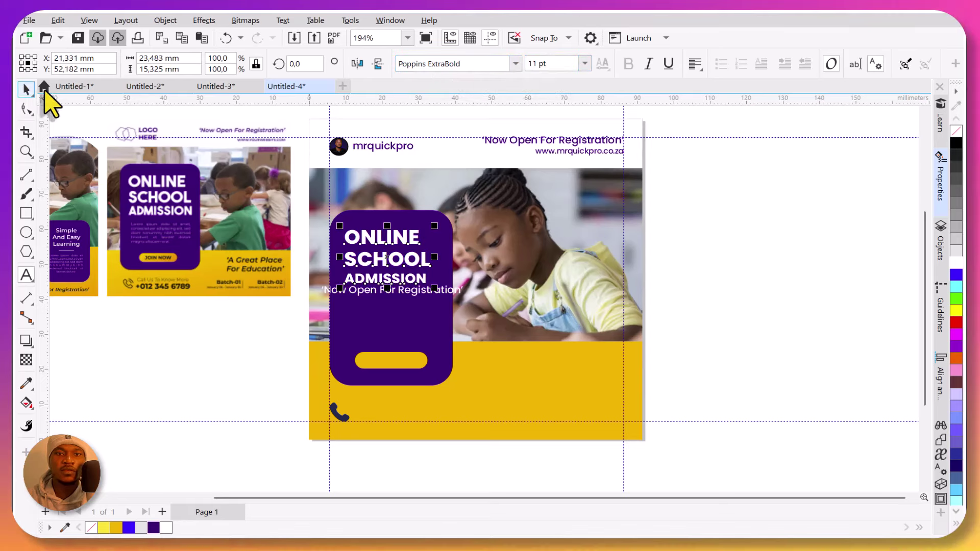
# Apply Full Justify alignment to the heading and set its ONLINE and SCHOOL lines to 15 pt.
pyautogui.click(695, 65)
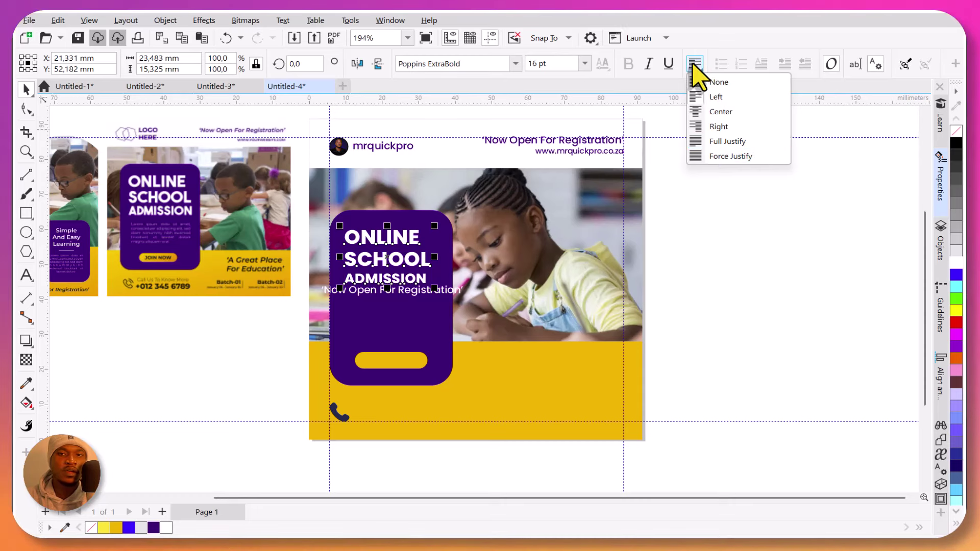
pyautogui.click(727, 145)
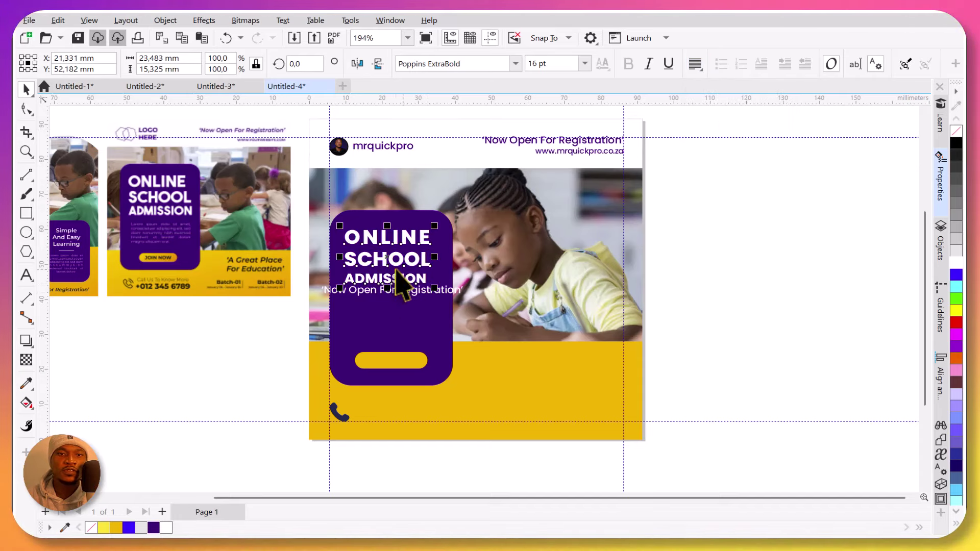
pyautogui.moveTo(426, 260); pyautogui.dragTo(383, 208)
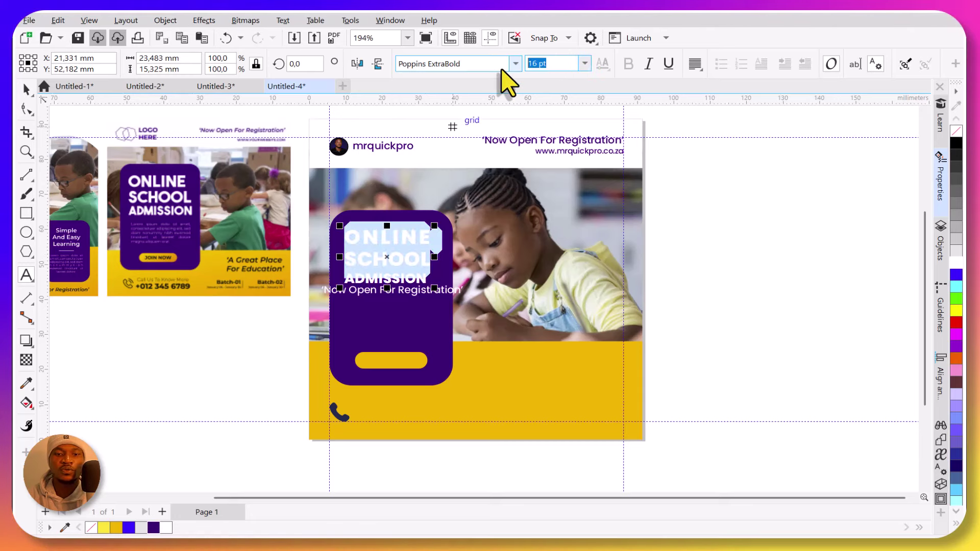
pyautogui.write('15')
pyautogui.press('Return')
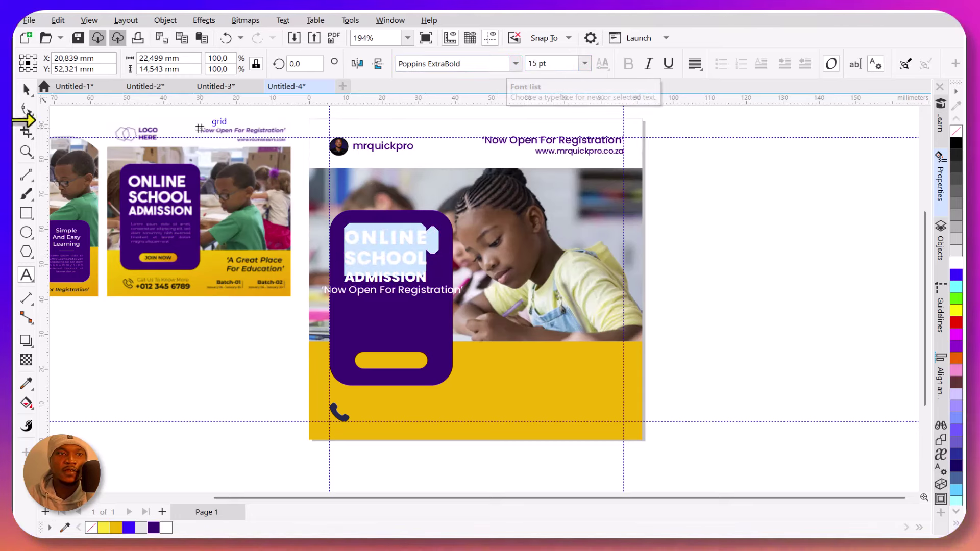
# Tighten the line spacing of the three-line heading on the purple panel with the Shape tool.
pyautogui.click(26, 109)
pyautogui.scroll(2, 336, 285)
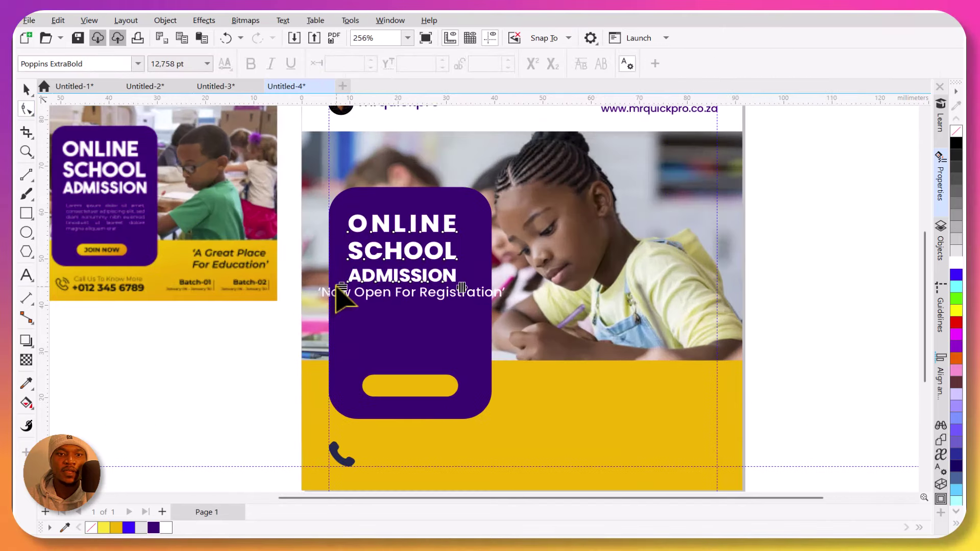
pyautogui.moveTo(337, 288); pyautogui.dragTo(338, 273)
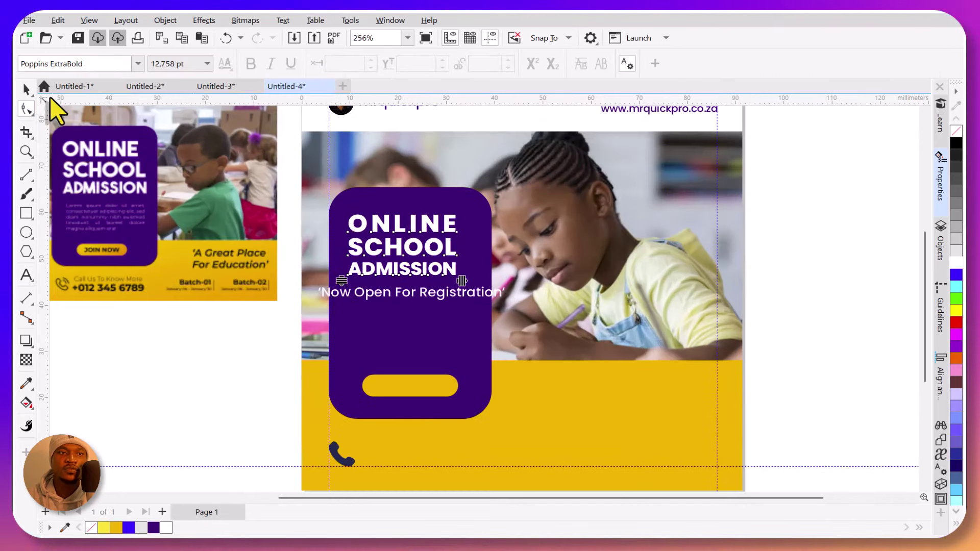
pyautogui.doubleClick(426, 268)
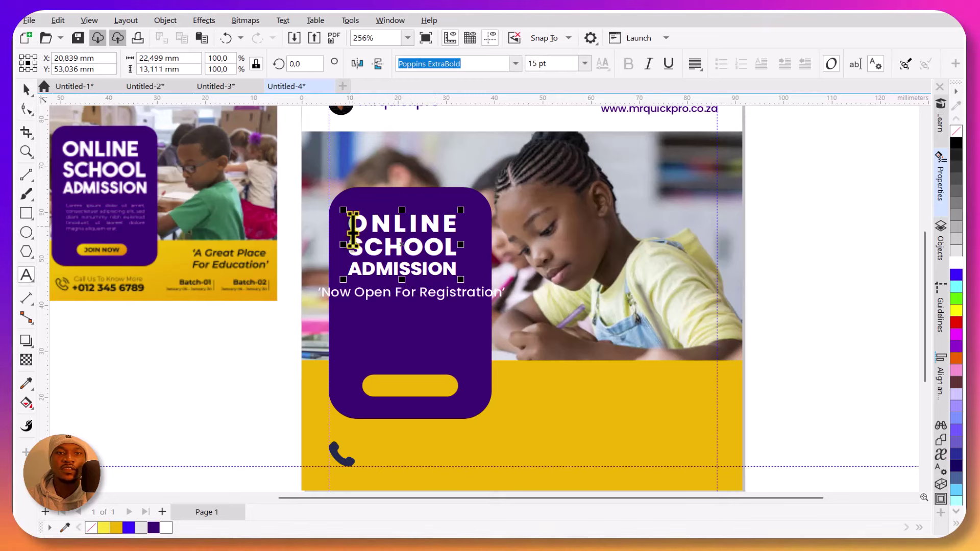
pyautogui.moveTo(404, 240); pyautogui.dragTo(460, 254)
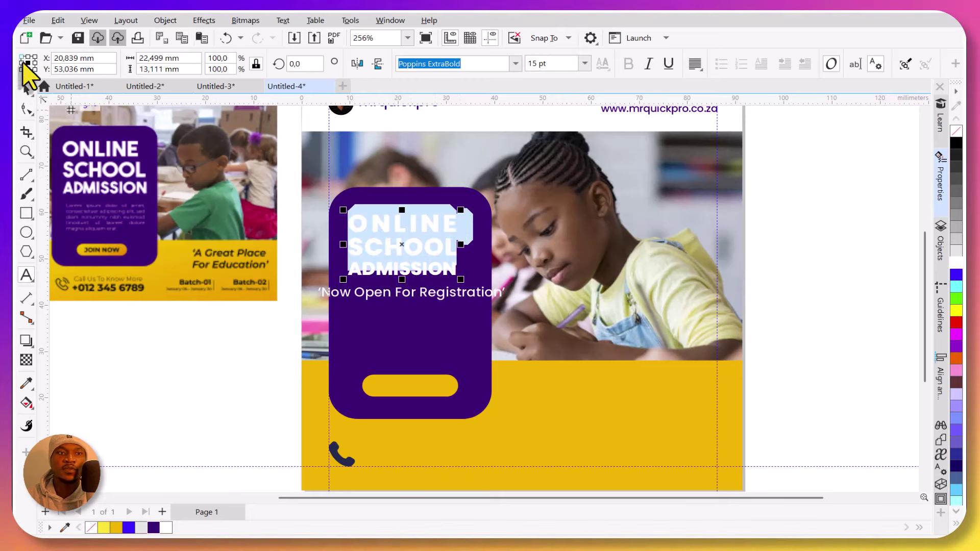
pyautogui.click(24, 90)
pyautogui.scroll(-2, 456, 269)
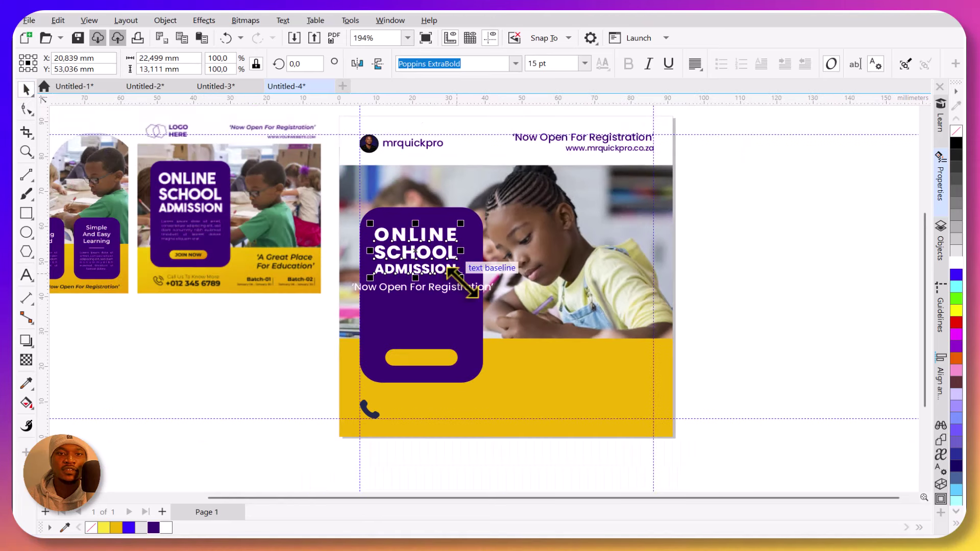
# Enlarge the heading to about 16.2 pt and align the white 'Now Open For Registration' line below it using a vertical guideline at its left edge.
pyautogui.moveTo(458, 280); pyautogui.dragTo(462, 282)
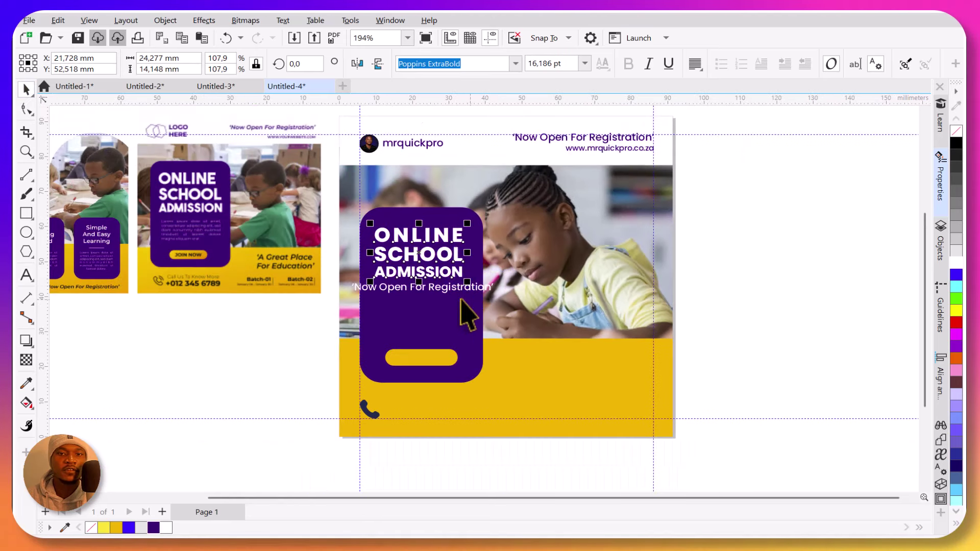
pyautogui.click(447, 288)
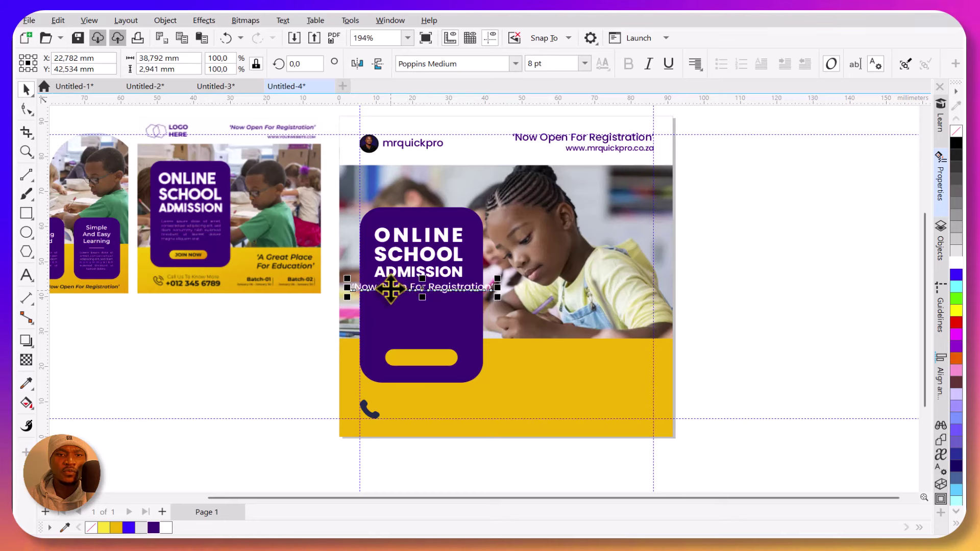
pyautogui.moveTo(391, 289); pyautogui.dragTo(473, 312)
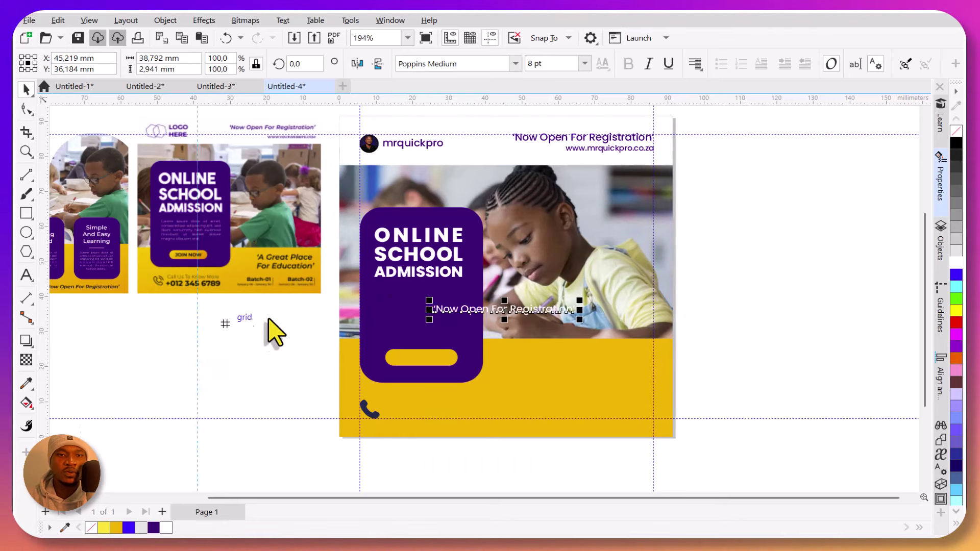
pyautogui.moveTo(268, 319); pyautogui.dragTo(374, 269)
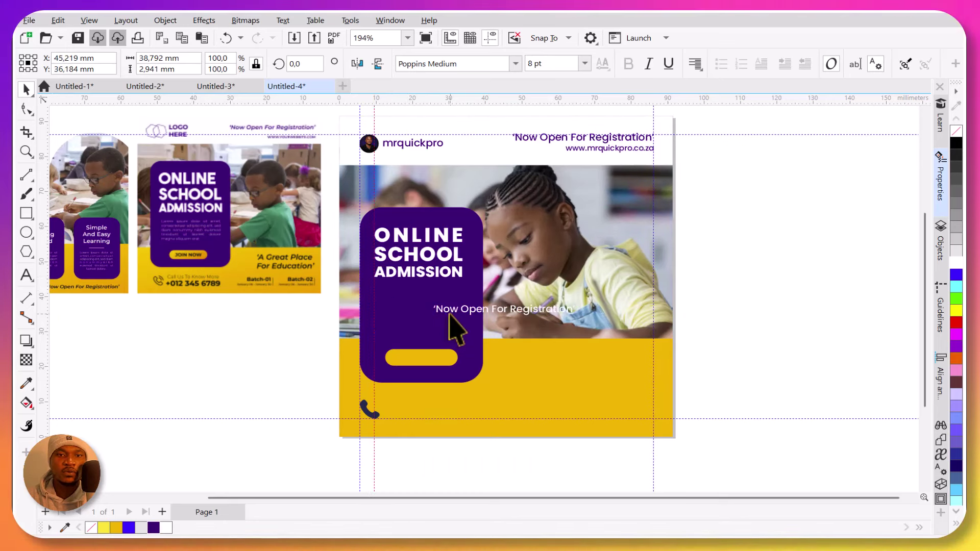
pyautogui.moveTo(449, 313); pyautogui.dragTo(389, 301)
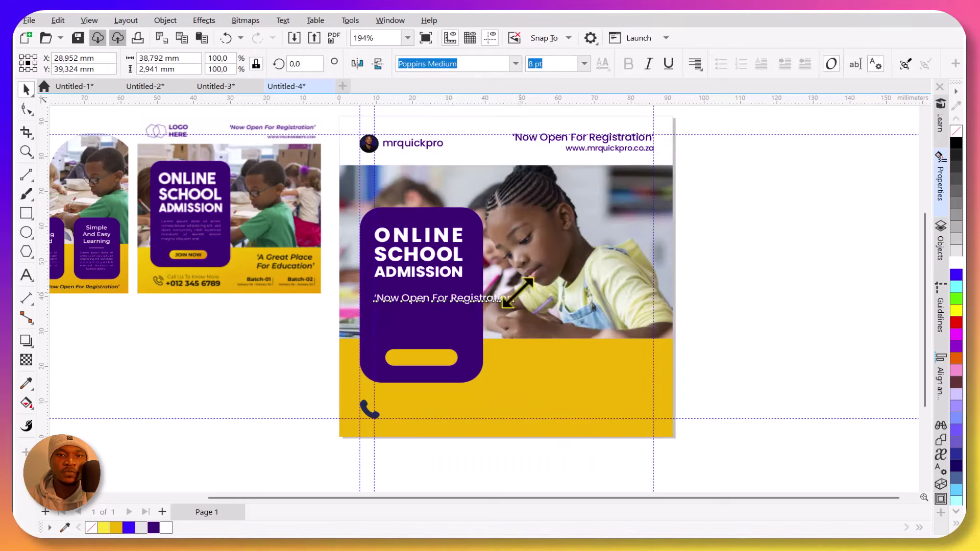
# Try scaling and stretching the white 'Now Open For Registration' line below the heading, and undo the stretching.
pyautogui.moveTo(518, 291); pyautogui.dragTo(467, 283)
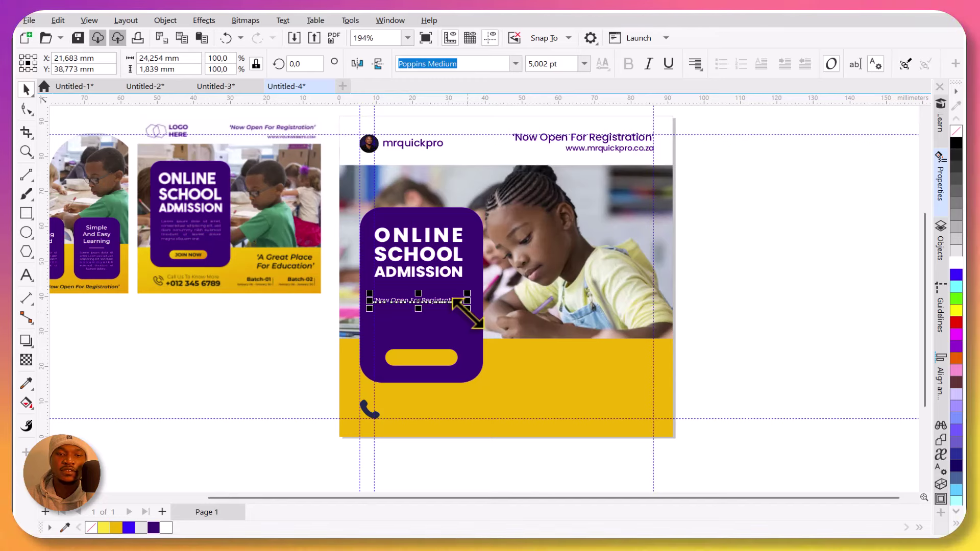
pyautogui.moveTo(468, 314); pyautogui.dragTo(468, 313)
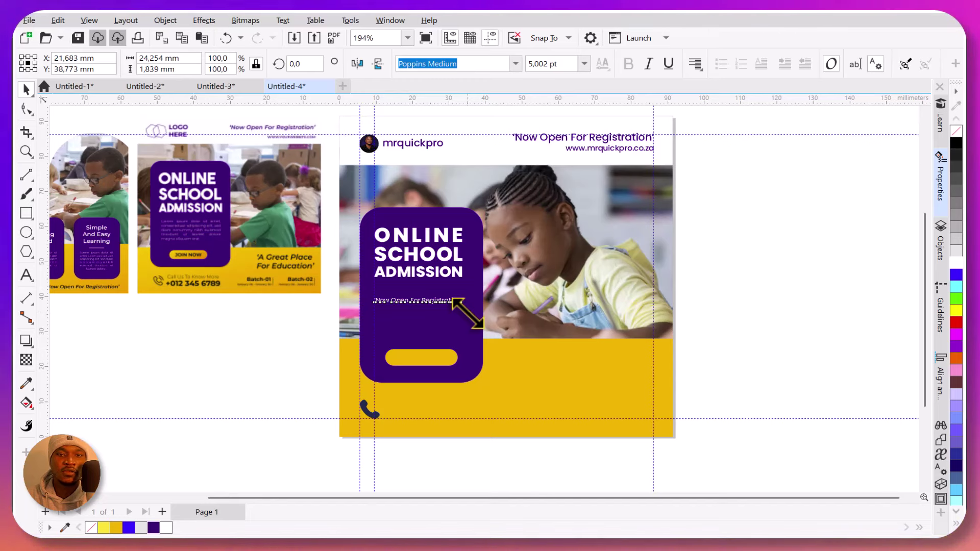
pyautogui.moveTo(474, 325); pyautogui.dragTo(521, 329)
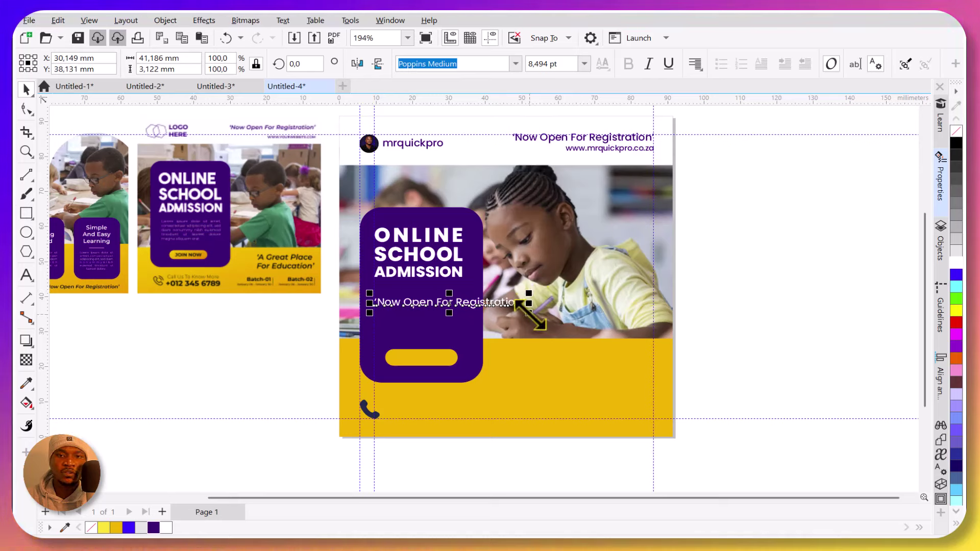
pyautogui.moveTo(573, 348); pyautogui.dragTo(574, 344)
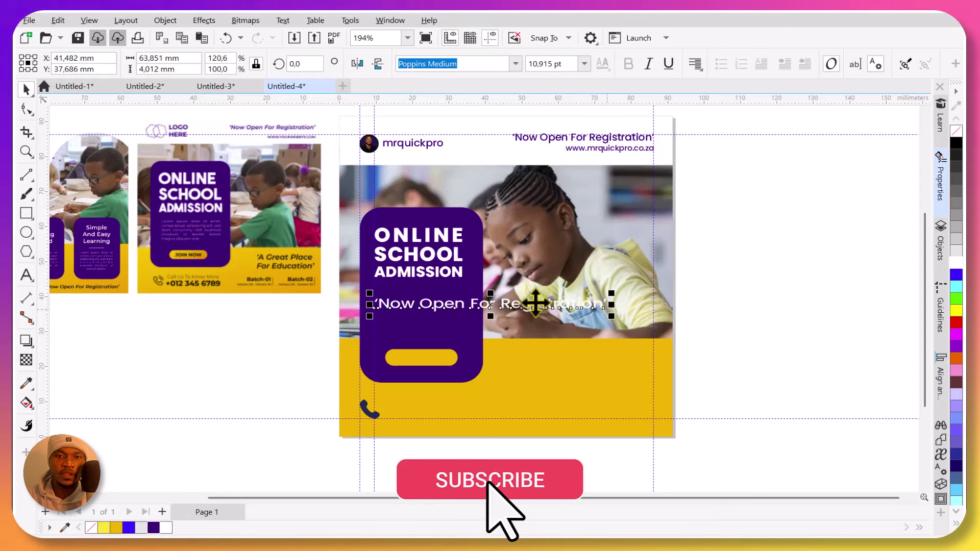
pyautogui.moveTo(491, 316); pyautogui.dragTo(487, 344)
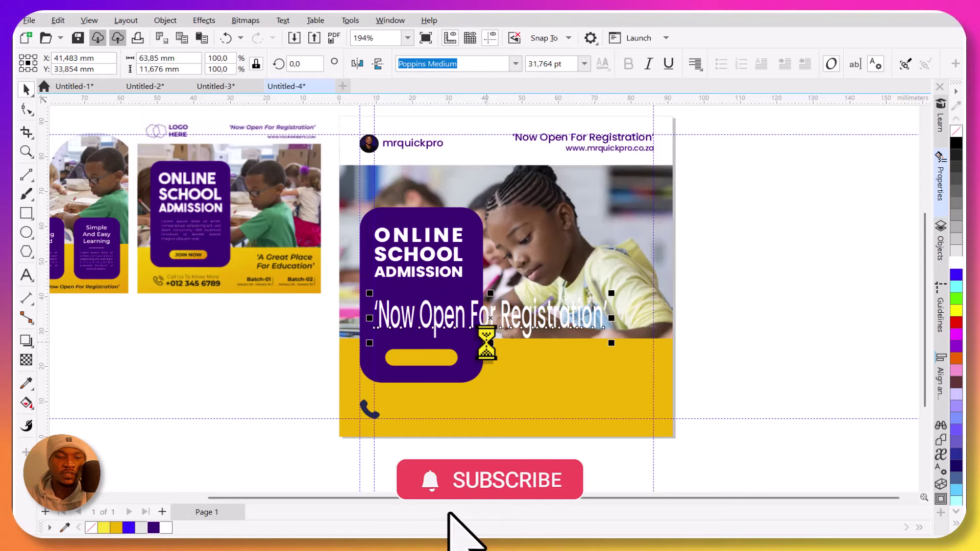
pyautogui.hotkey('ctrl', 'z')
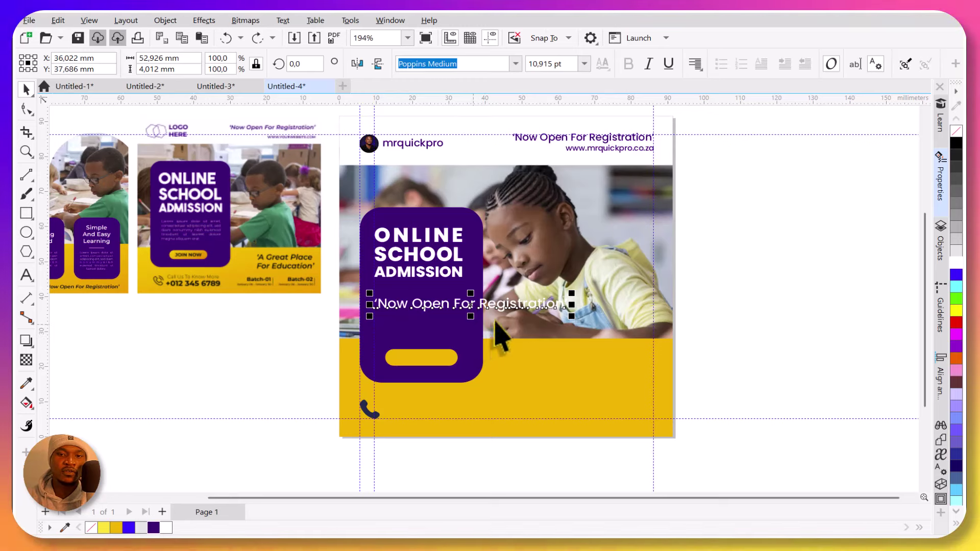
# Shrink the white 'Now Open For Registration' line proportionally to about the heading's width, roughly 23 mm.
pyautogui.moveTo(571, 294); pyautogui.dragTo(446, 298)
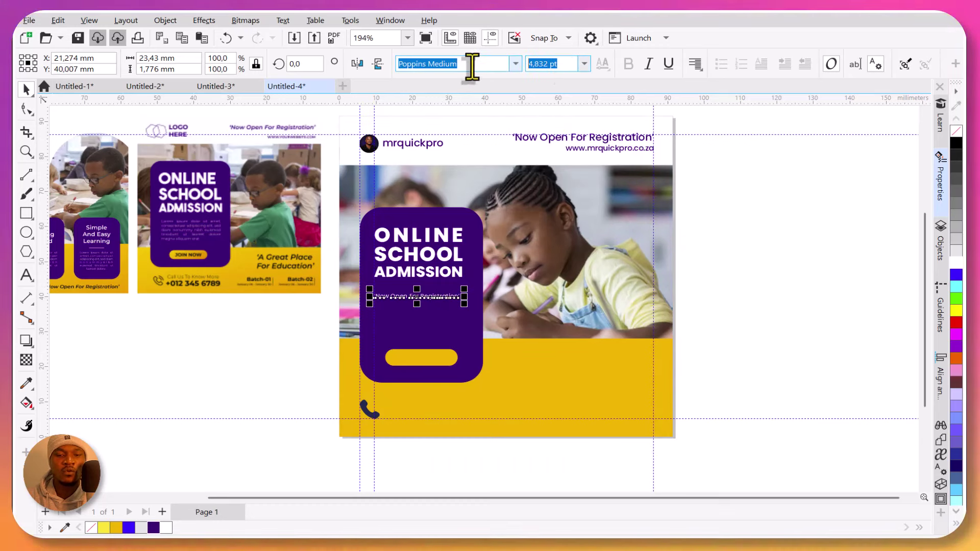
pyautogui.write('5')
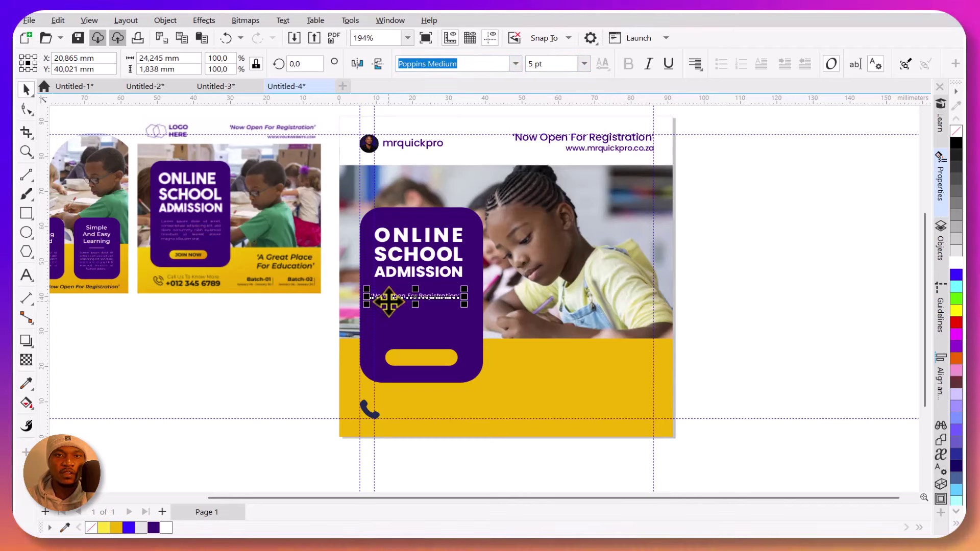
pyautogui.hotkey('ctrl', 'z')
# Apply Left alignment to the white line below the heading and set its font size to 5 pt.
pyautogui.click(694, 64)
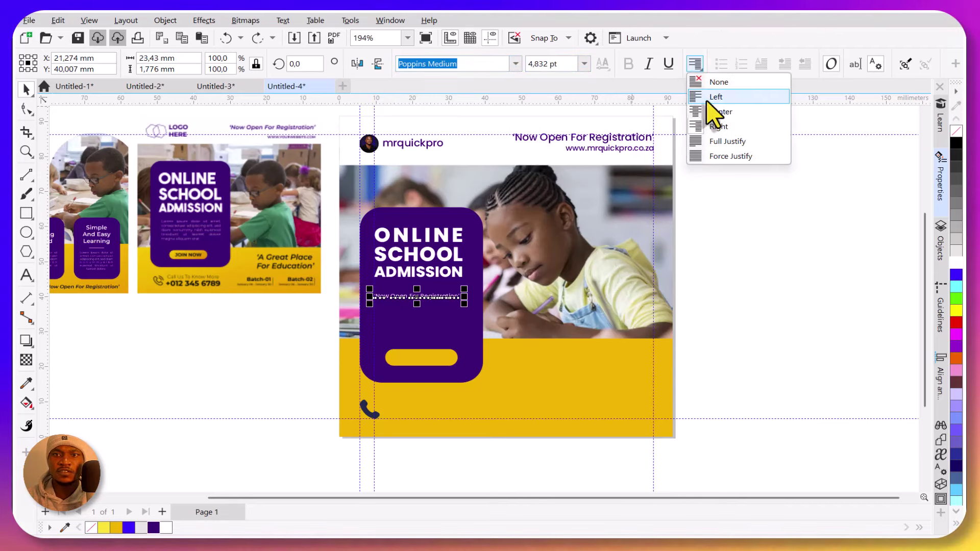
pyautogui.click(470, 293)
pyautogui.click(585, 63)
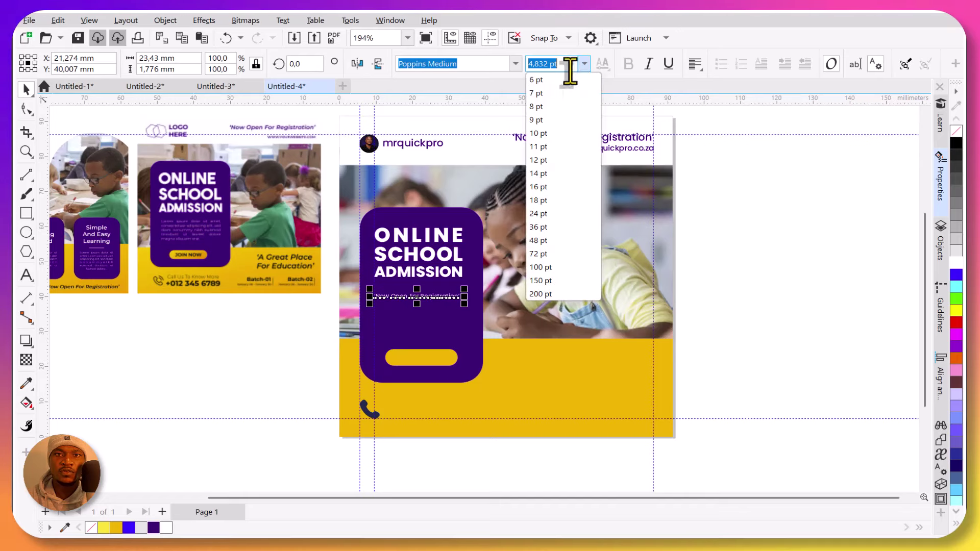
pyautogui.click(424, 64)
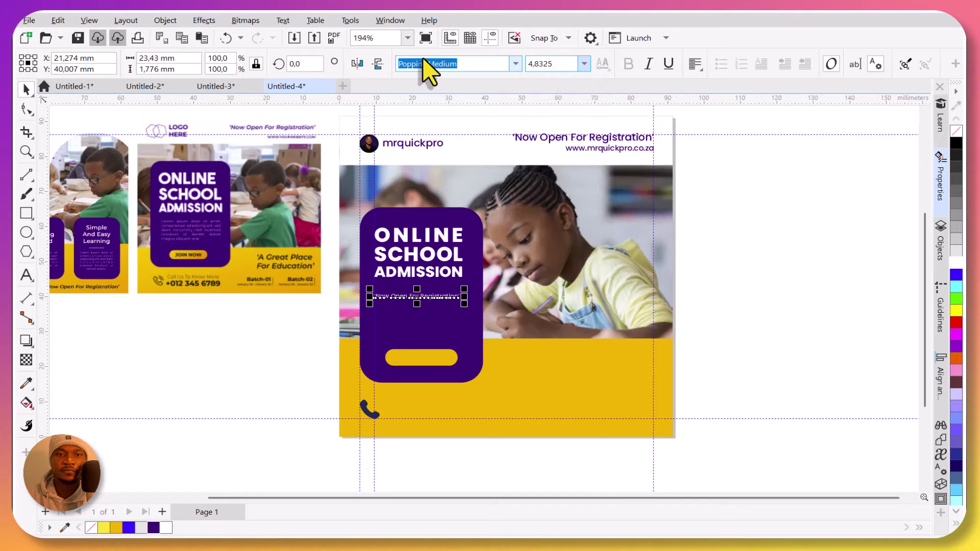
pyautogui.click(559, 63)
pyautogui.write('5')
pyautogui.press('Return')
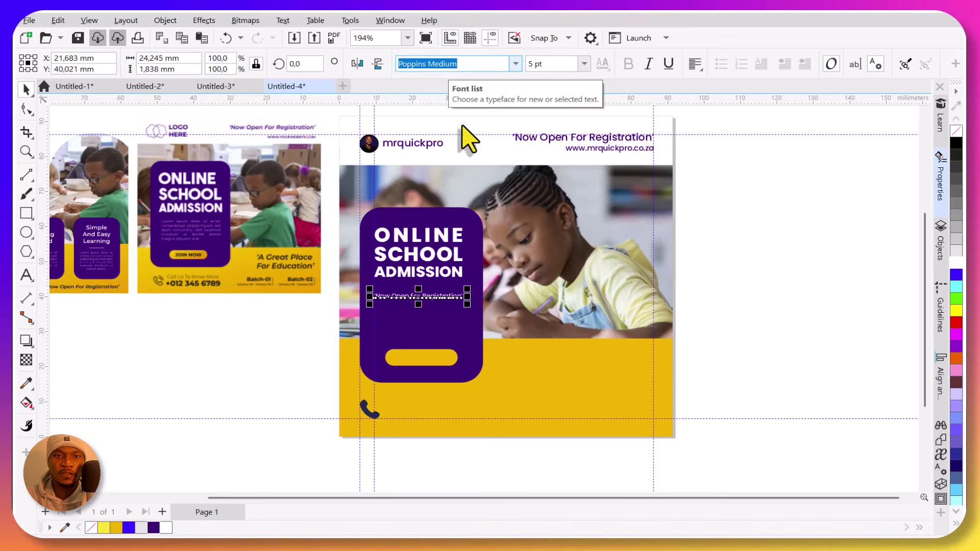
# Convert the white line below the heading to paragraph text and size its frame to about 25 by 14 mm.
pyautogui.click(291, 356)
pyautogui.click(449, 297)
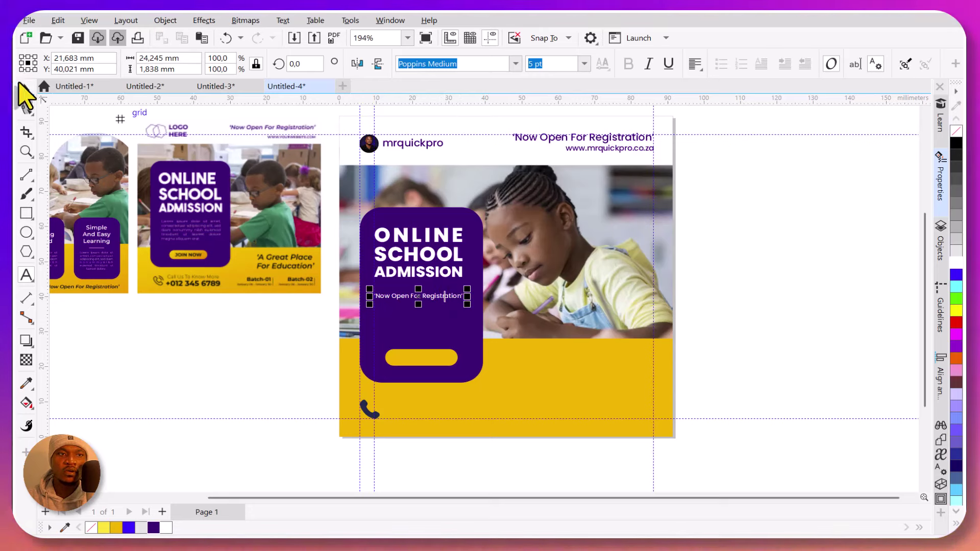
pyautogui.click(26, 89)
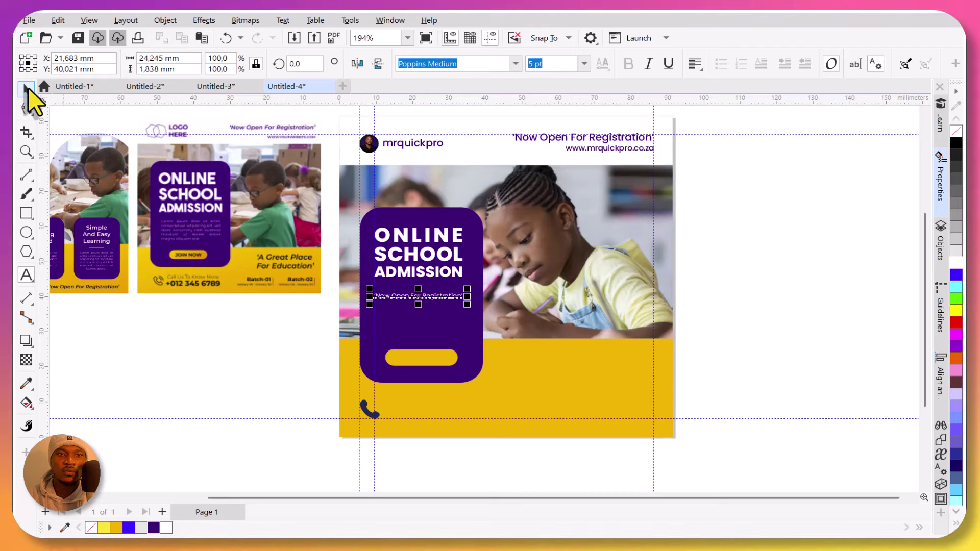
pyautogui.rightClick(457, 299)
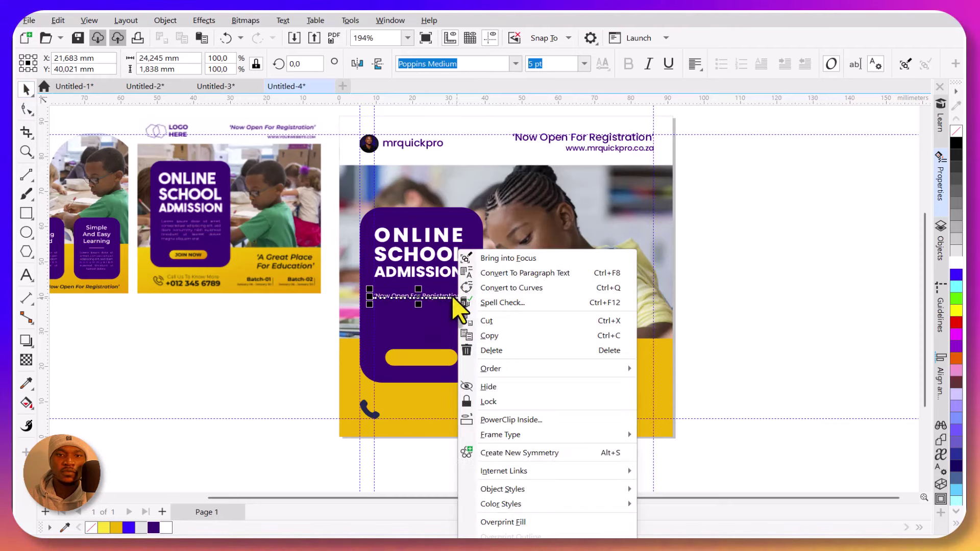
pyautogui.click(531, 279)
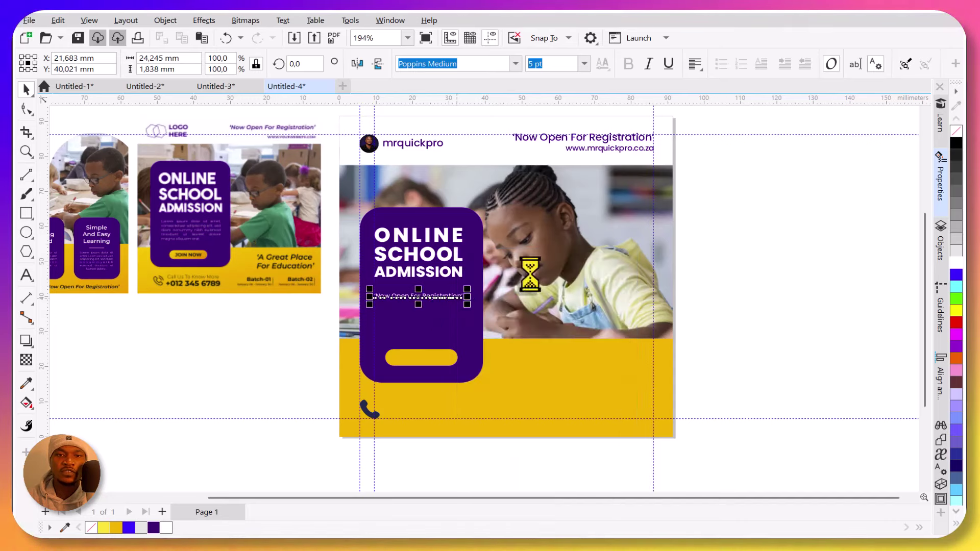
pyautogui.moveTo(418, 306); pyautogui.dragTo(416, 343)
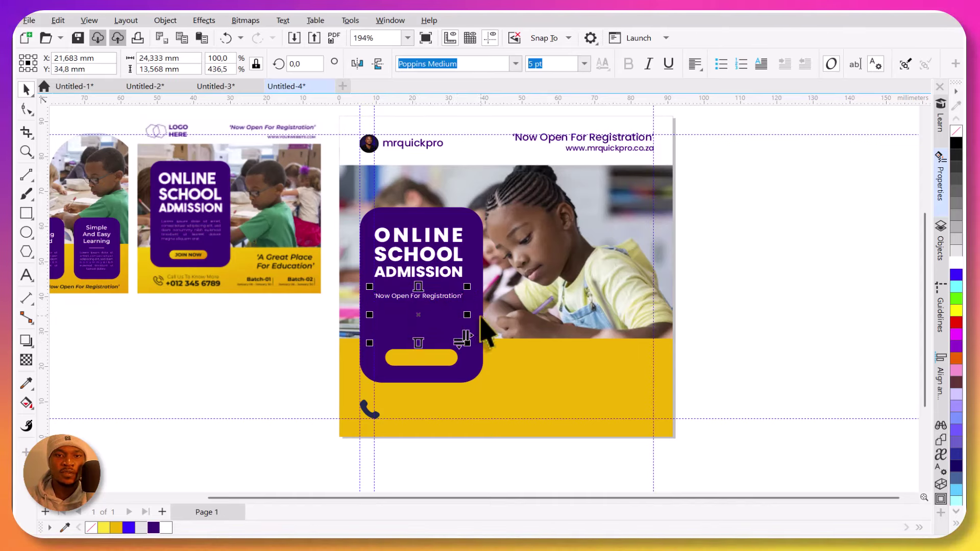
pyautogui.moveTo(480, 323); pyautogui.dragTo(475, 323)
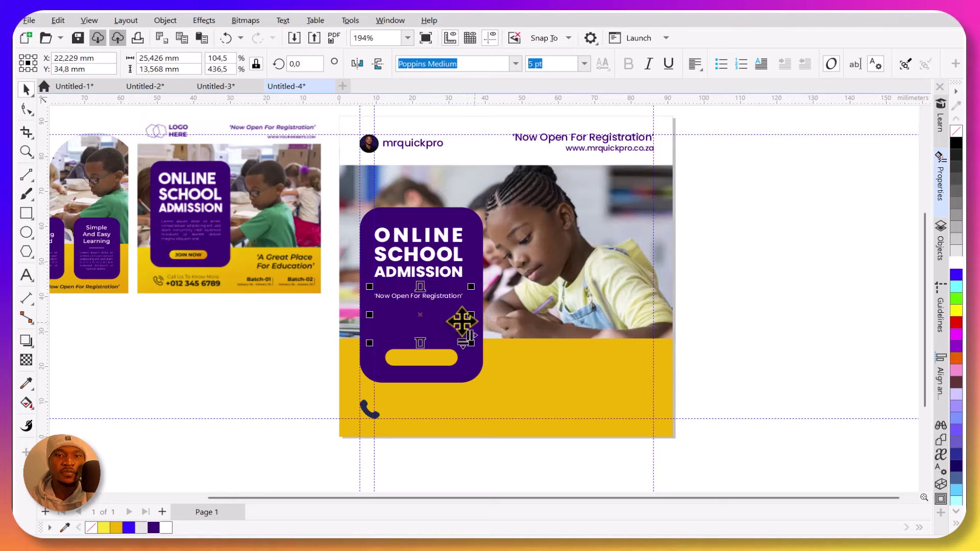
# Fill the paragraph frame with repeated copies of 'Now Open For Registration' and widen the frame to about 30 mm.
pyautogui.doubleClick(453, 298)
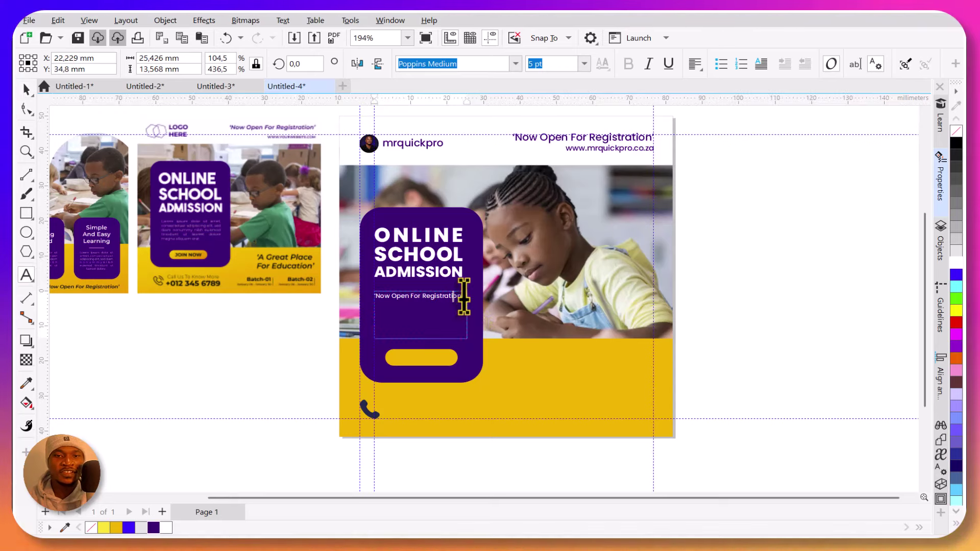
pyautogui.hotkey('ctrl', 'a')
pyautogui.hotkey('ctrl', 'c')
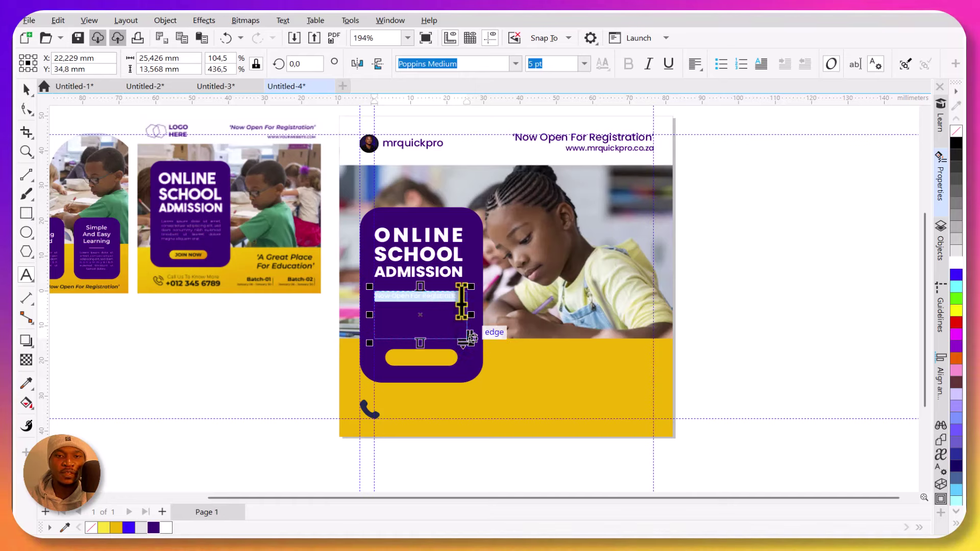
pyautogui.click(456, 300)
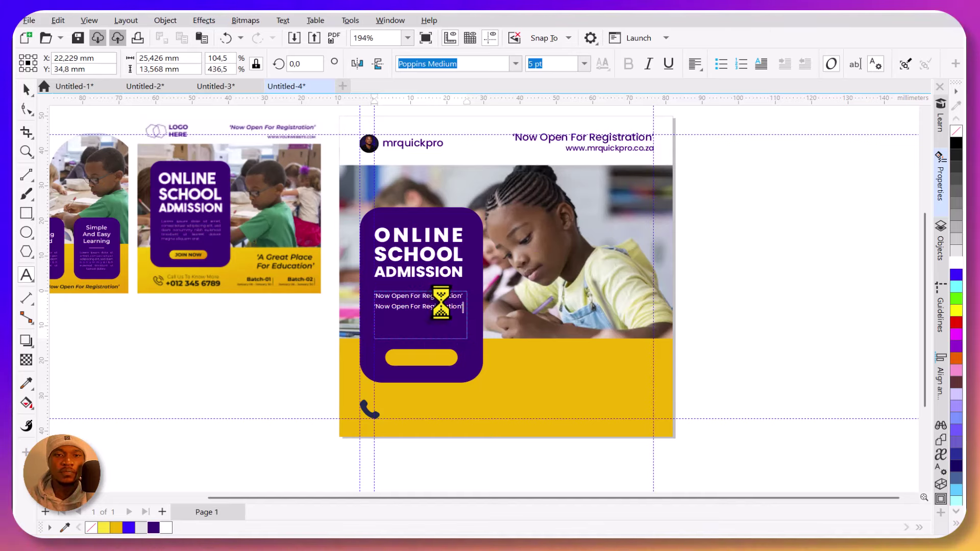
pyautogui.hotkey('ctrl', 'v')
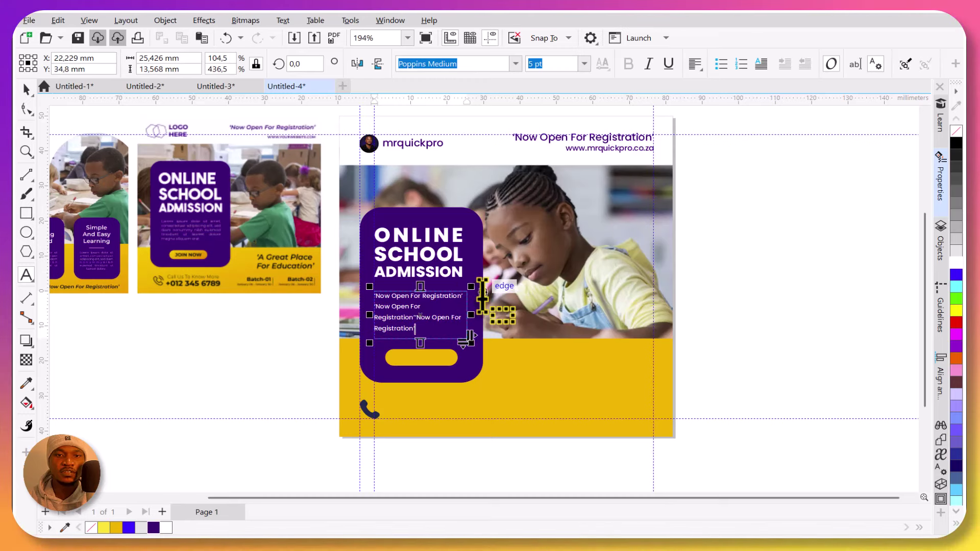
pyautogui.click(27, 90)
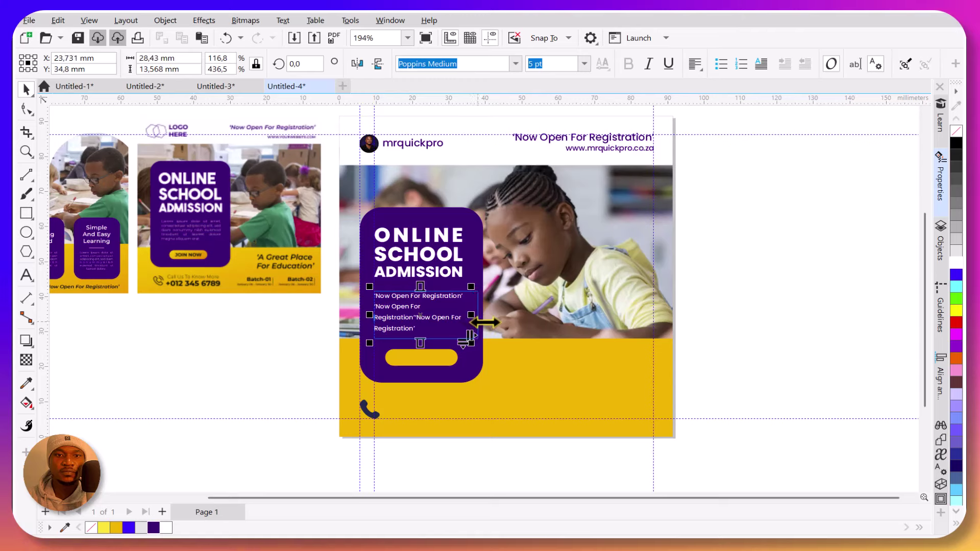
pyautogui.moveTo(485, 323)
pyautogui.mouseDown()
pyautogui.moveTo(494, 324)
pyautogui.moveTo(415, 323)
pyautogui.moveTo(470, 313)
pyautogui.moveTo(487, 322)
pyautogui.mouseUp()
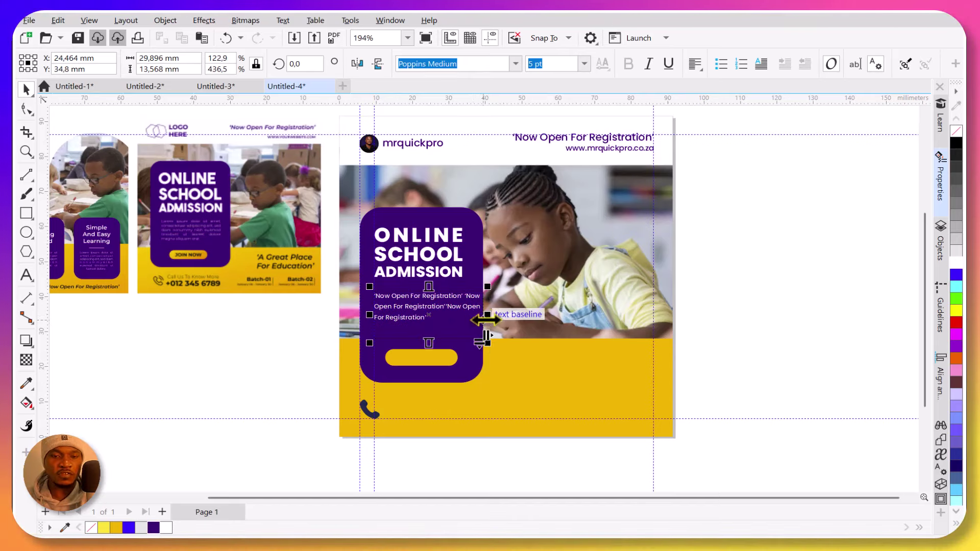
# Try converting the repeated text to artistic text and narrowing the block to about 25 mm.
pyautogui.rightClick(450, 306)
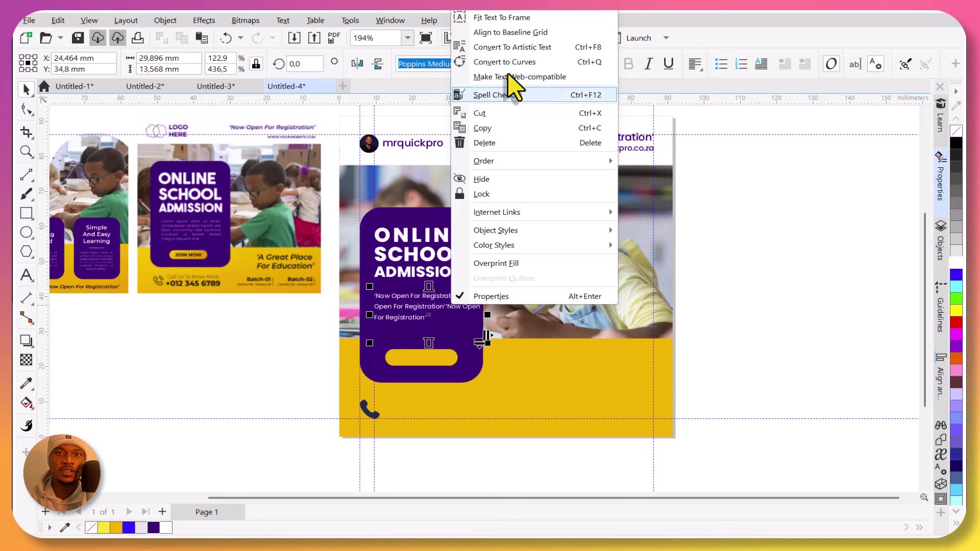
pyautogui.click(530, 49)
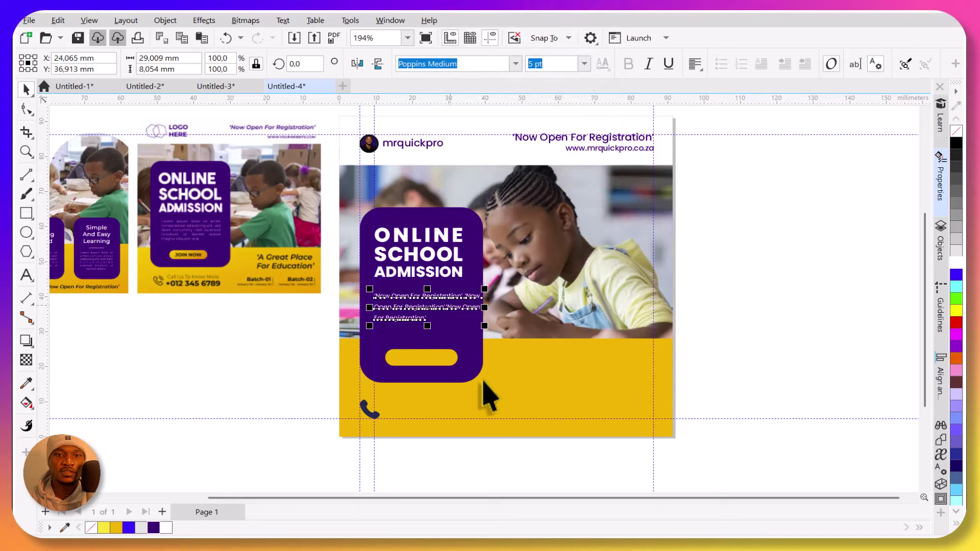
pyautogui.moveTo(480, 307); pyautogui.dragTo(435, 316)
pyautogui.hotkey('ctrl', 'z')
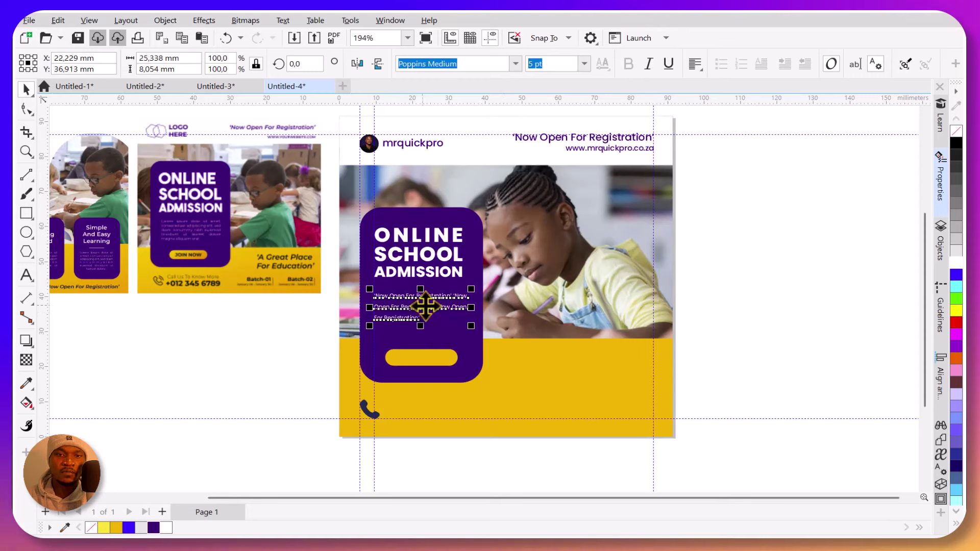
# Convert the repeated text back to paragraph text and widen its frame to about 34 mm.
pyautogui.rightClick(425, 306)
pyautogui.click(513, 14)
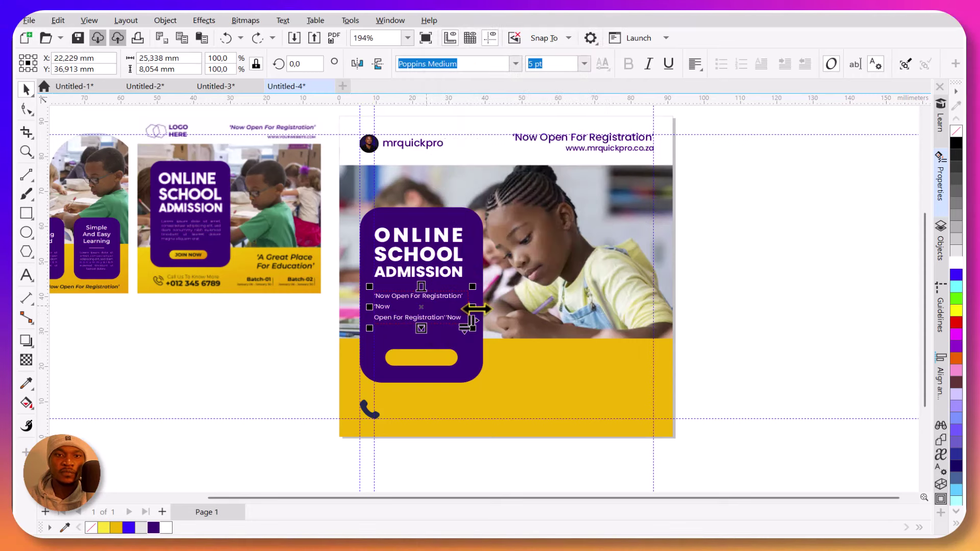
pyautogui.click(457, 317)
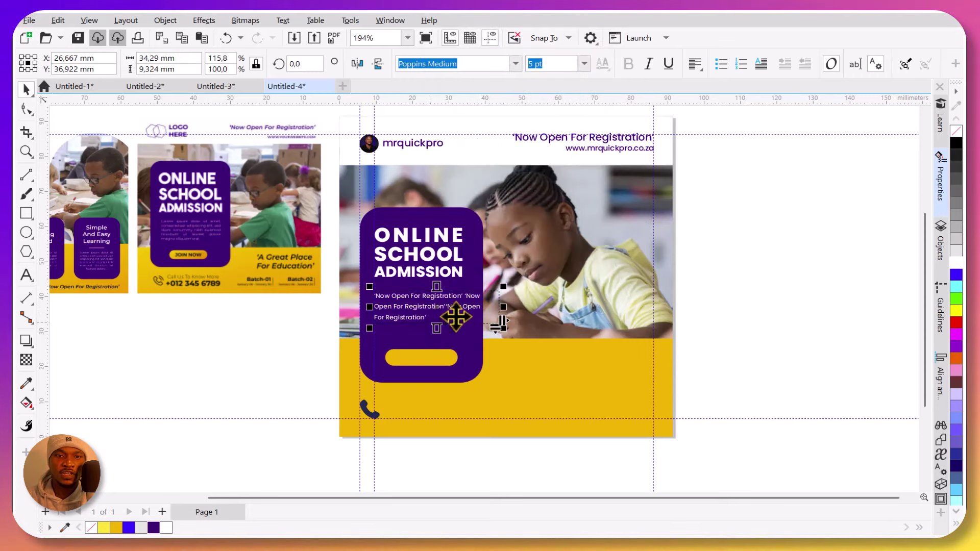
pyautogui.moveTo(496, 315); pyautogui.dragTo(496, 316)
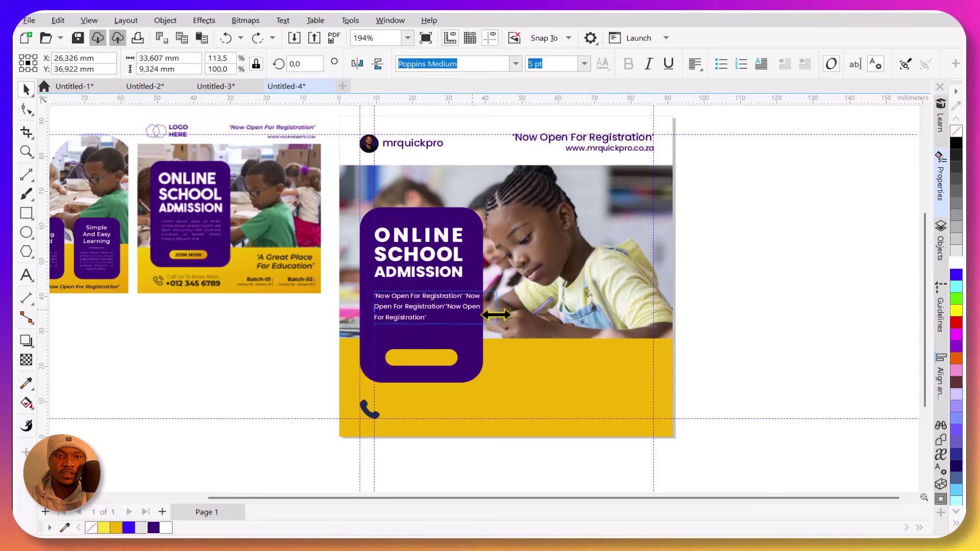
# Resize the paragraph frame below the heading to about 28 by 14 mm and set its text size to 4,5 pt.
pyautogui.click(455, 315)
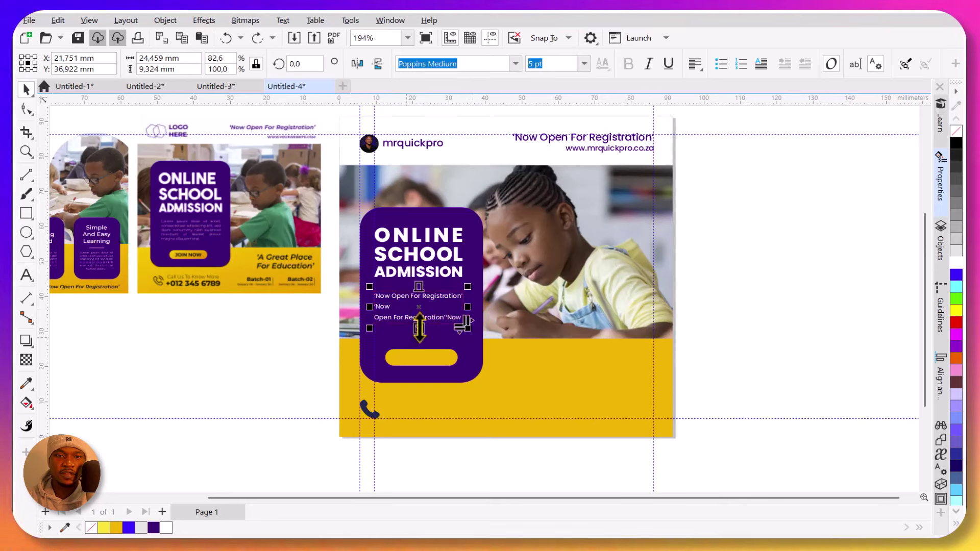
pyautogui.moveTo(419, 345); pyautogui.dragTo(419, 346)
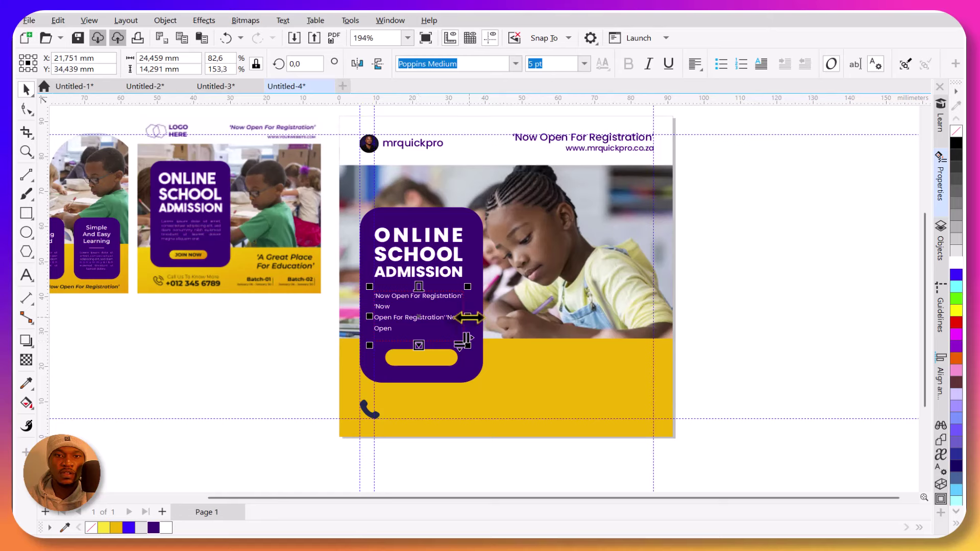
pyautogui.moveTo(467, 317); pyautogui.dragTo(482, 335)
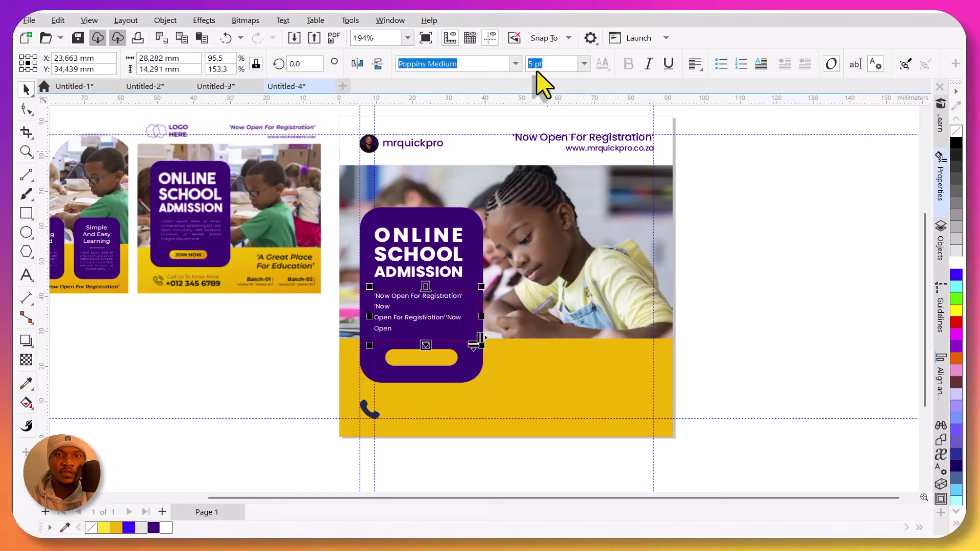
pyautogui.moveTo(552, 68); pyautogui.dragTo(501, 68)
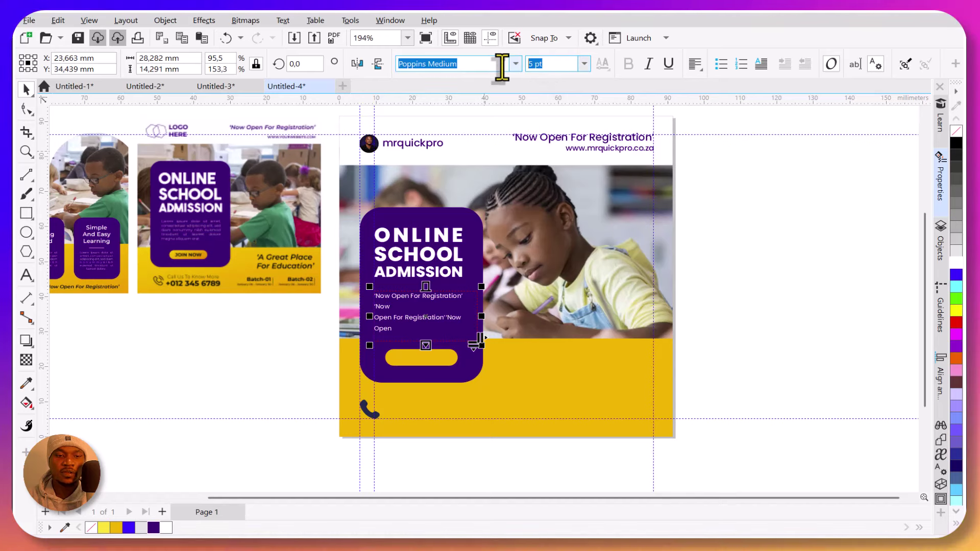
pyautogui.write('4,')
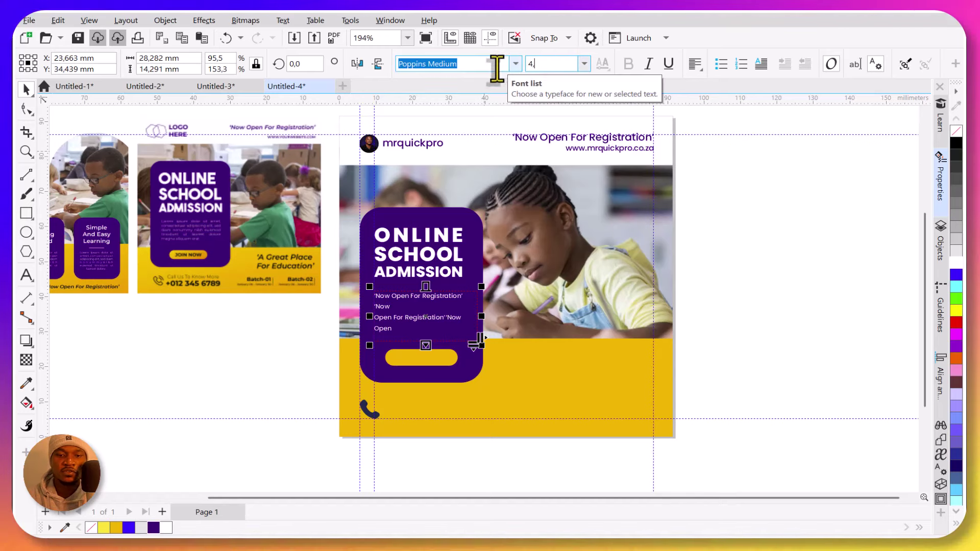
pyautogui.write('5')
pyautogui.press('Return')
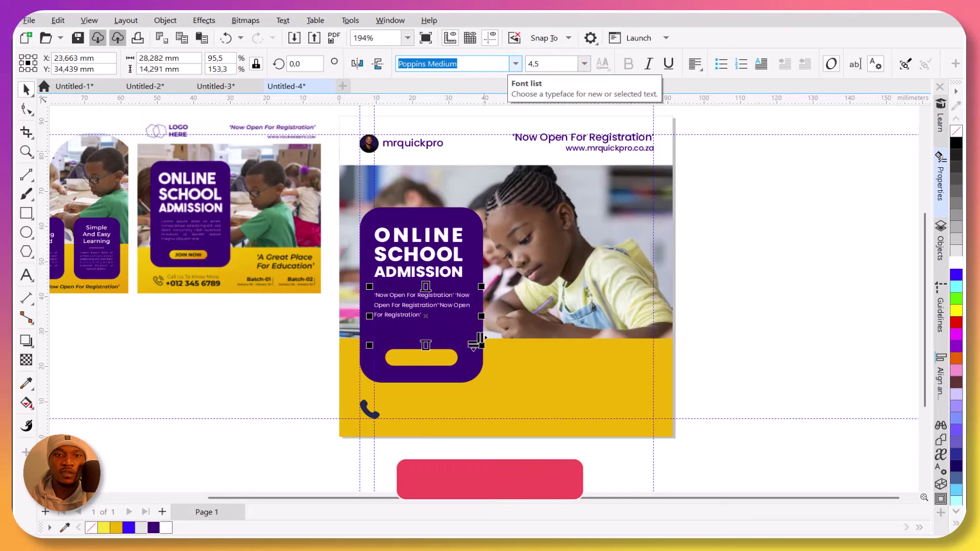
# Append two more copies of 'Now Open For Registration' to the paragraph and extend its frame height to about 17 mm.
pyautogui.doubleClick(417, 317)
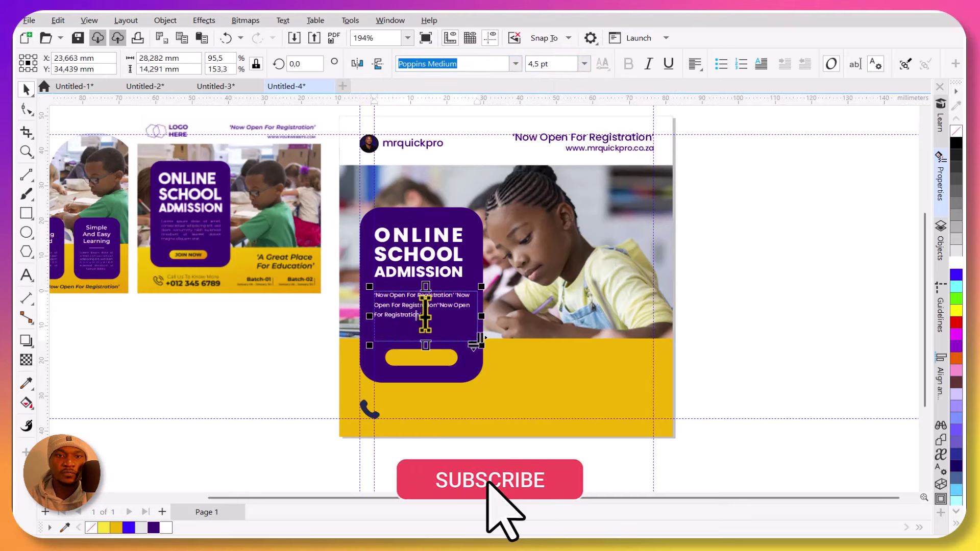
pyautogui.press('End')
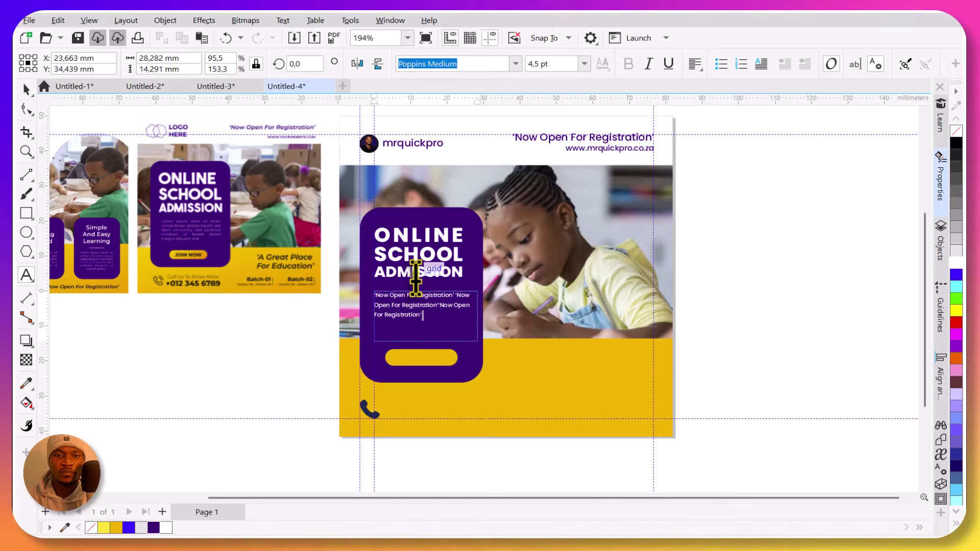
pyautogui.hotkey('ctrl', 'v')
pyautogui.hotkey('ctrl', 'v')
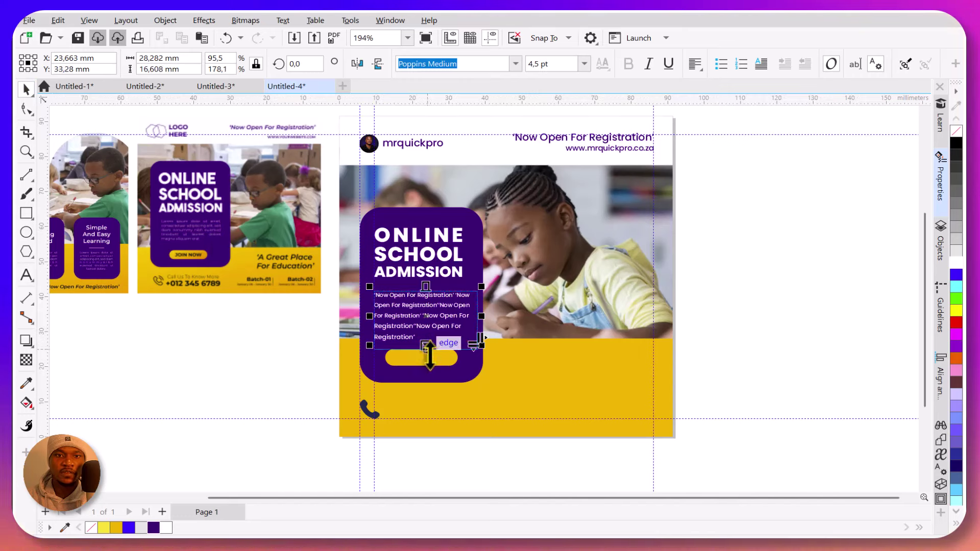
pyautogui.moveTo(429, 355); pyautogui.dragTo(428, 354)
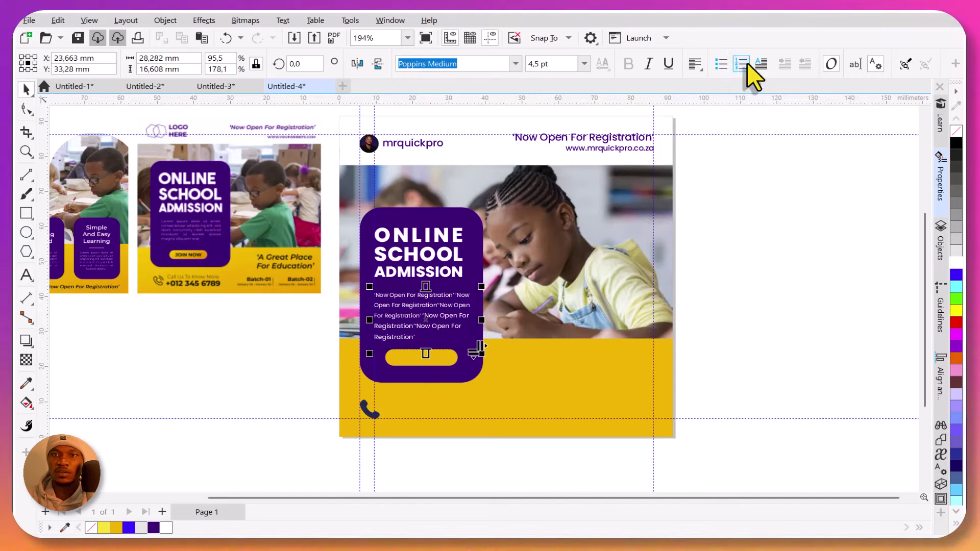
# Apply Full Justify alignment to the paragraph and narrow its frame to about 26 mm.
pyautogui.click(695, 65)
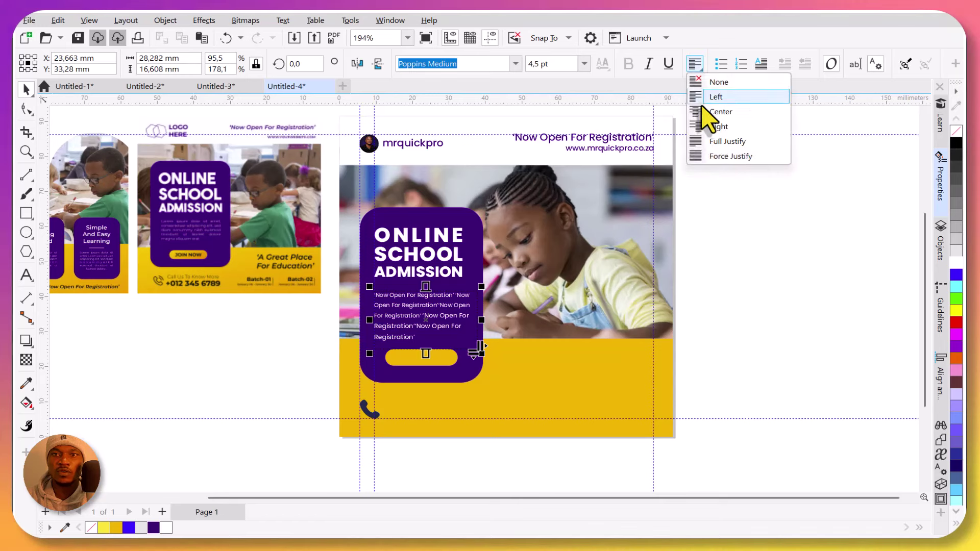
pyautogui.click(731, 143)
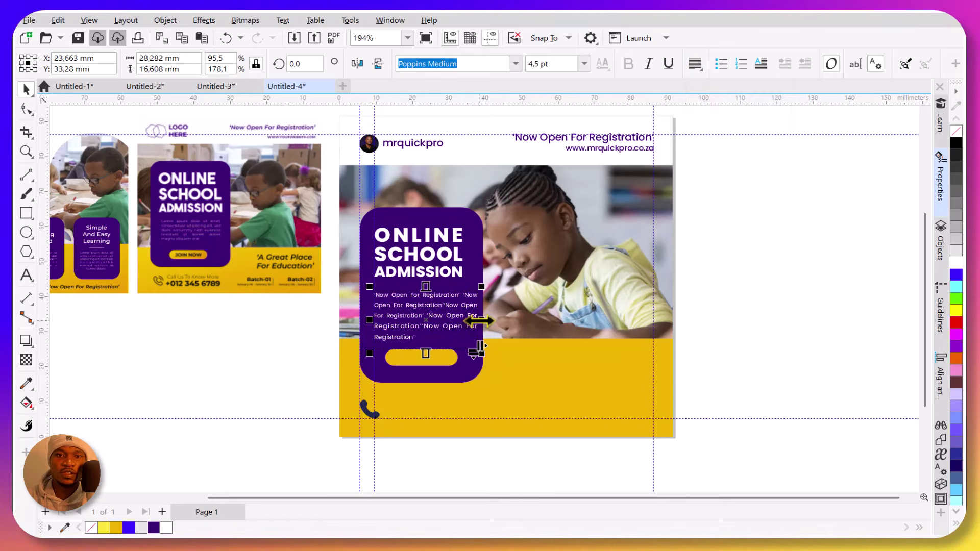
pyautogui.moveTo(482, 320); pyautogui.dragTo(467, 308)
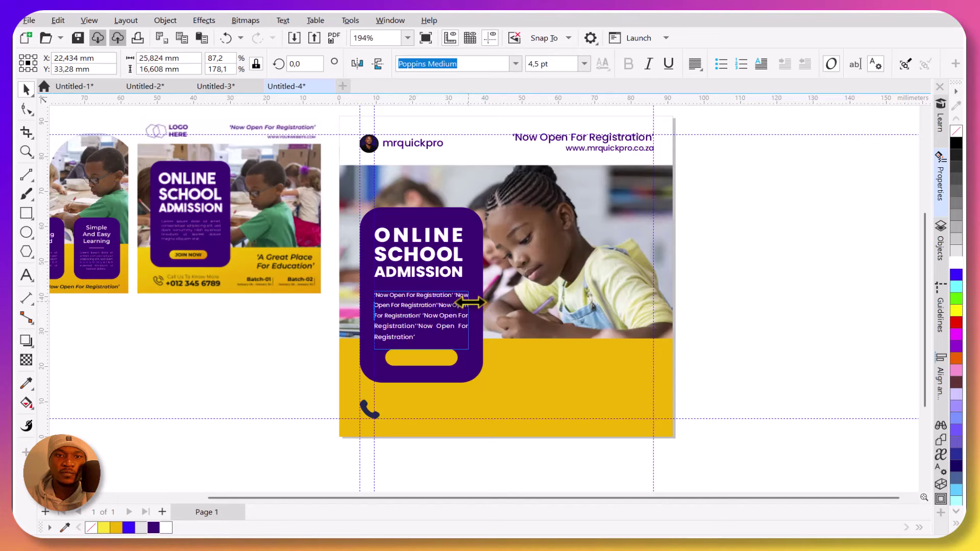
# Scale the ONLINE SCHOOL ADMISSION heading up to about 26 by 15 mm to match the paragraph width.
pyautogui.click(462, 276)
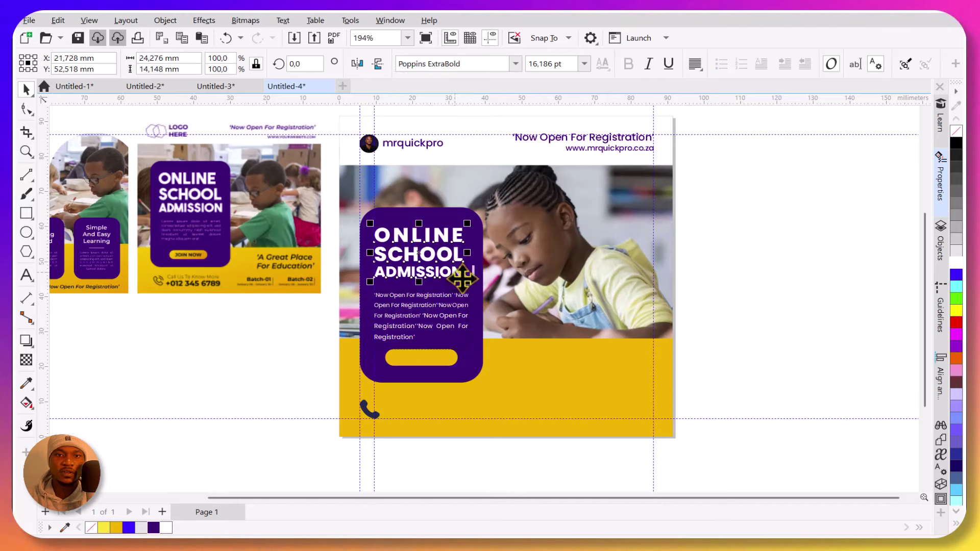
pyautogui.scroll(1, 455, 283)
pyautogui.moveTo(469, 282); pyautogui.dragTo(477, 292)
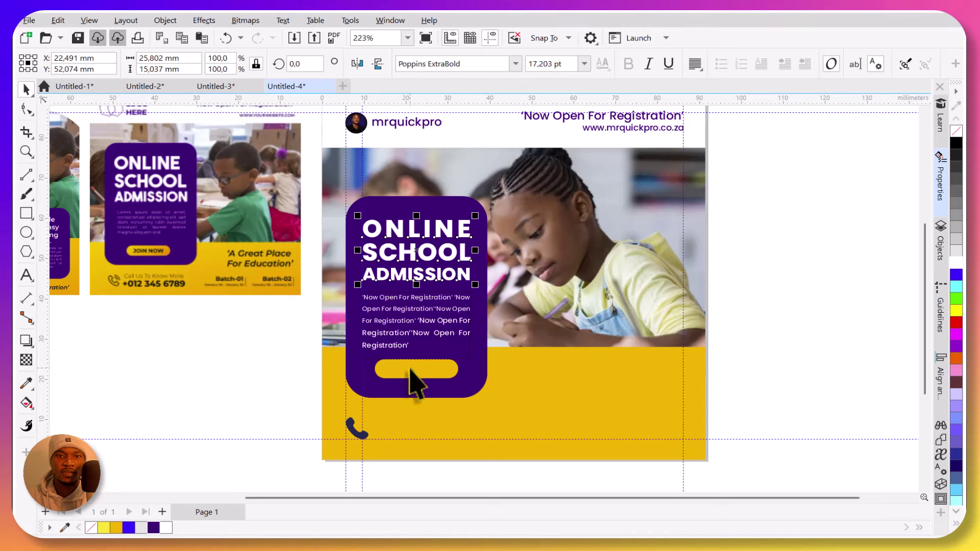
pyautogui.click(412, 371)
pyautogui.press('Escape')
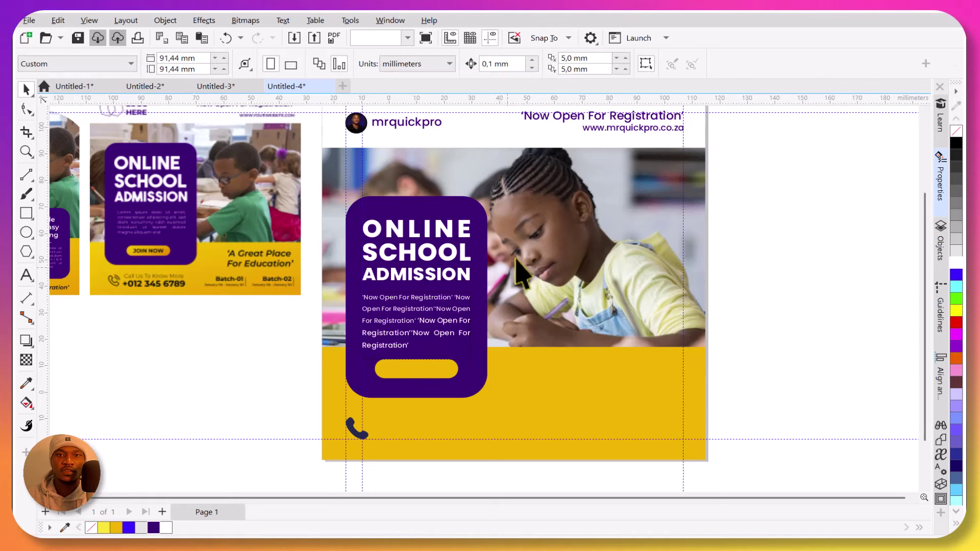
# Examine the flyer beside the reference designs at the 10%, 50% and 75% zoom levels.
pyautogui.scroll(-3, 518, 270)
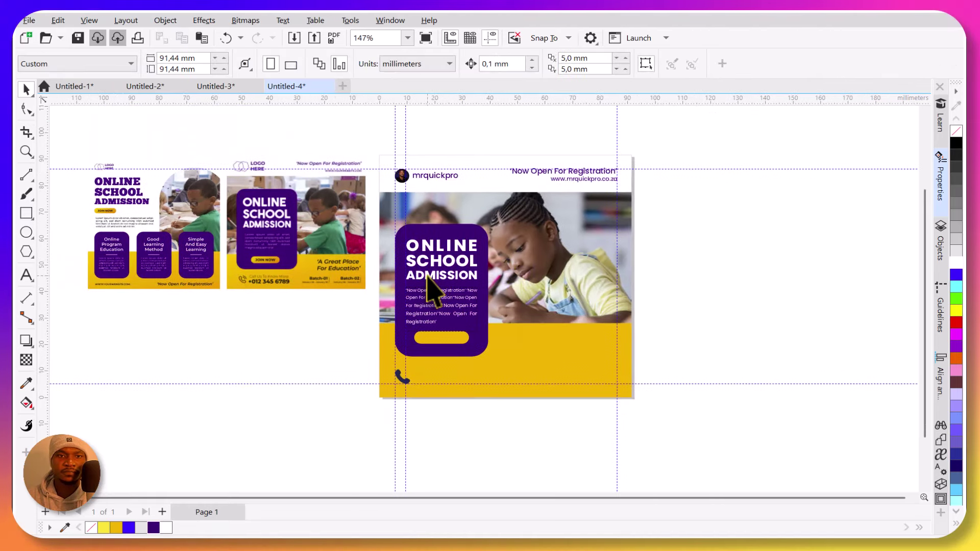
pyautogui.scroll(1, 430, 287)
pyautogui.moveTo(431, 289); pyautogui.dragTo(492, 288)
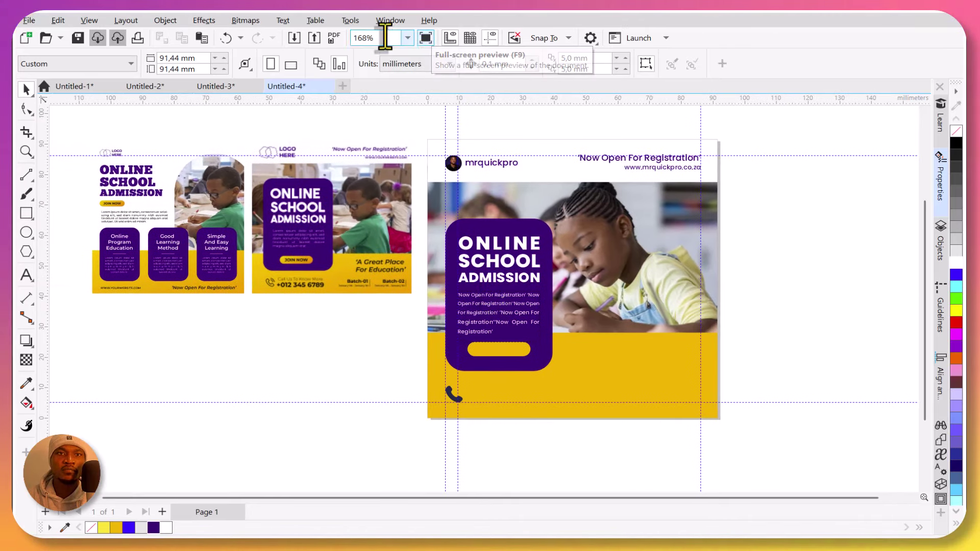
pyautogui.click(408, 38)
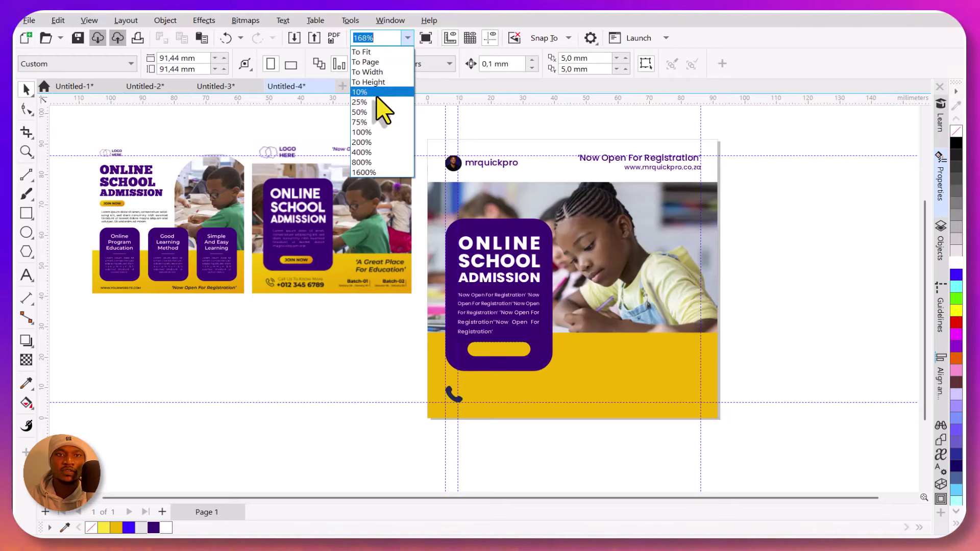
pyautogui.click(379, 93)
pyautogui.click(407, 38)
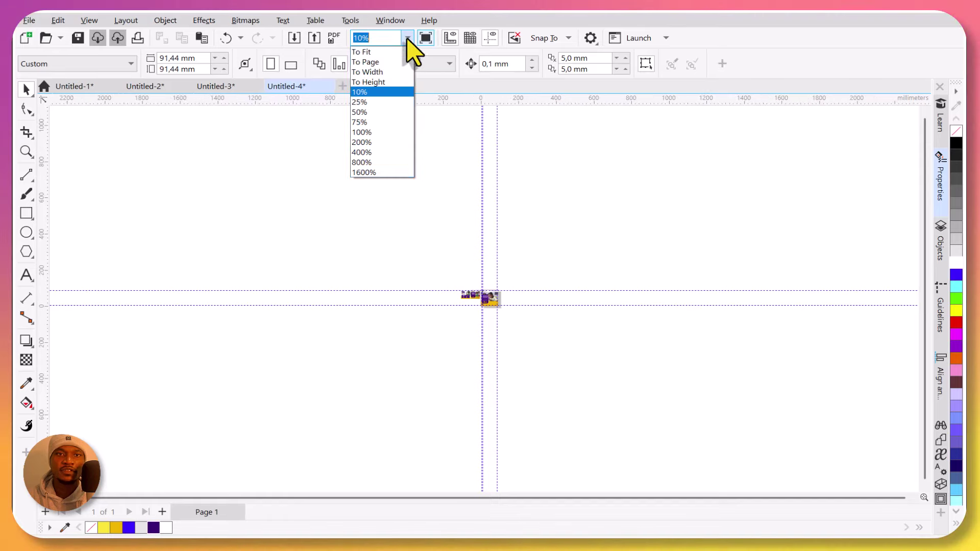
pyautogui.click(365, 113)
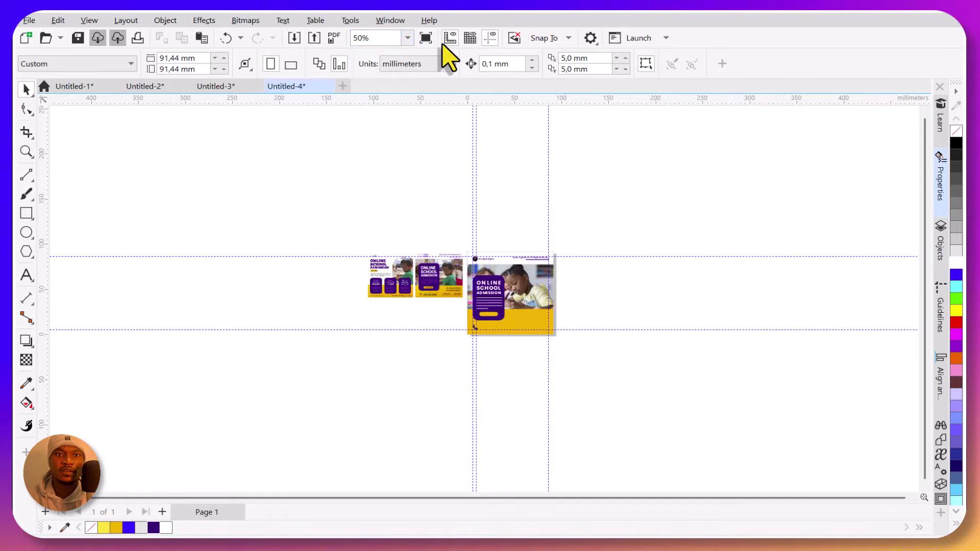
pyautogui.click(407, 38)
pyautogui.click(382, 113)
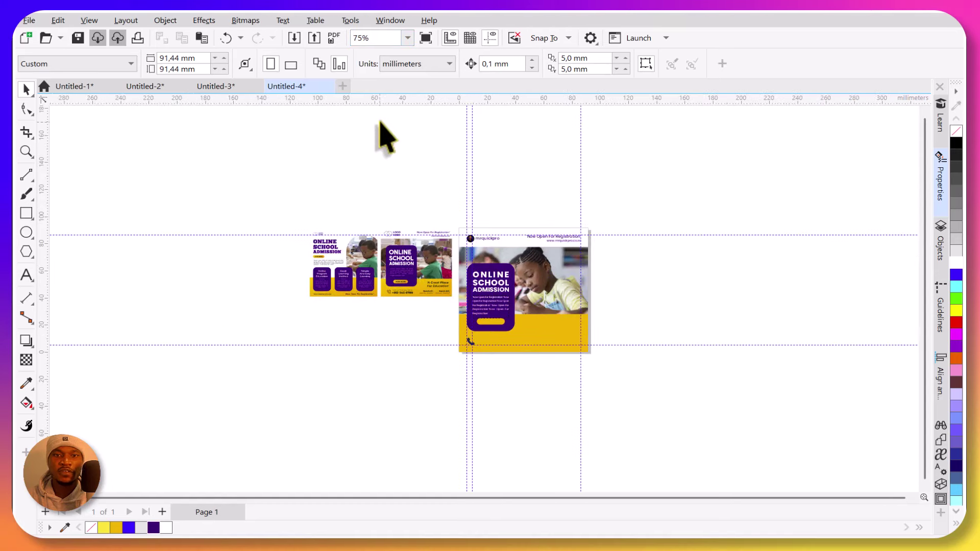
pyautogui.write('75')
pyautogui.press('Return')
pyautogui.scroll(3, 508, 269)
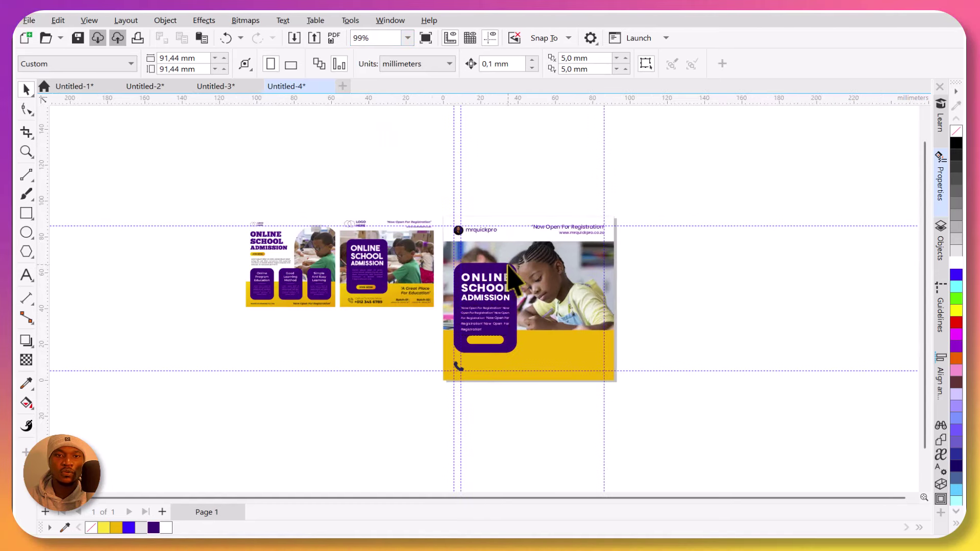
# Examine the flyer layout up close and in a full-screen preview.
pyautogui.scroll(1, 507, 296)
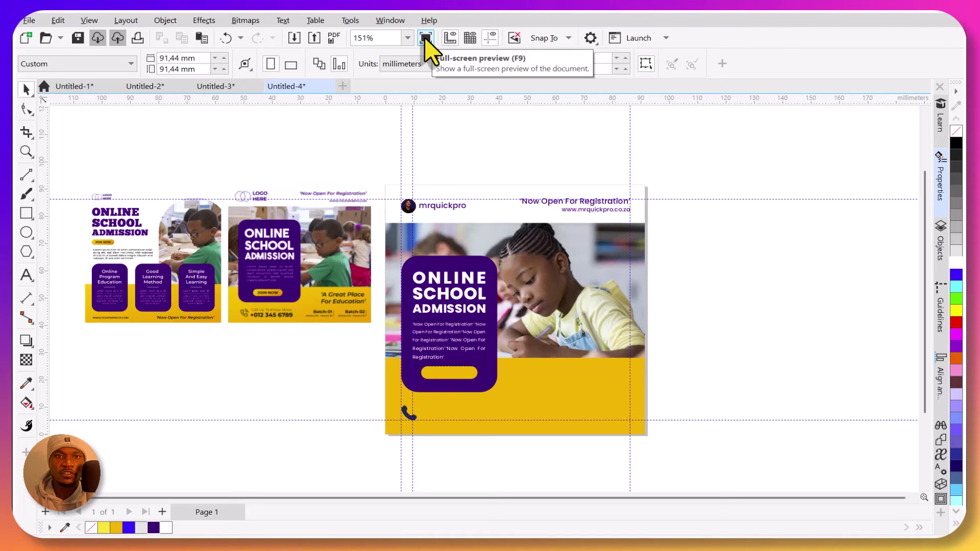
pyautogui.scroll(3, 480, 353)
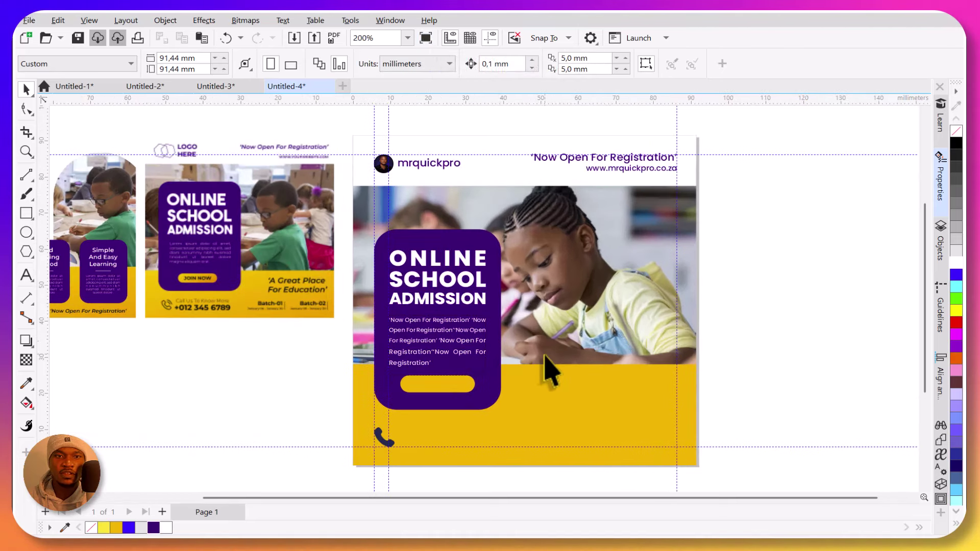
pyautogui.scroll(1, 539, 360)
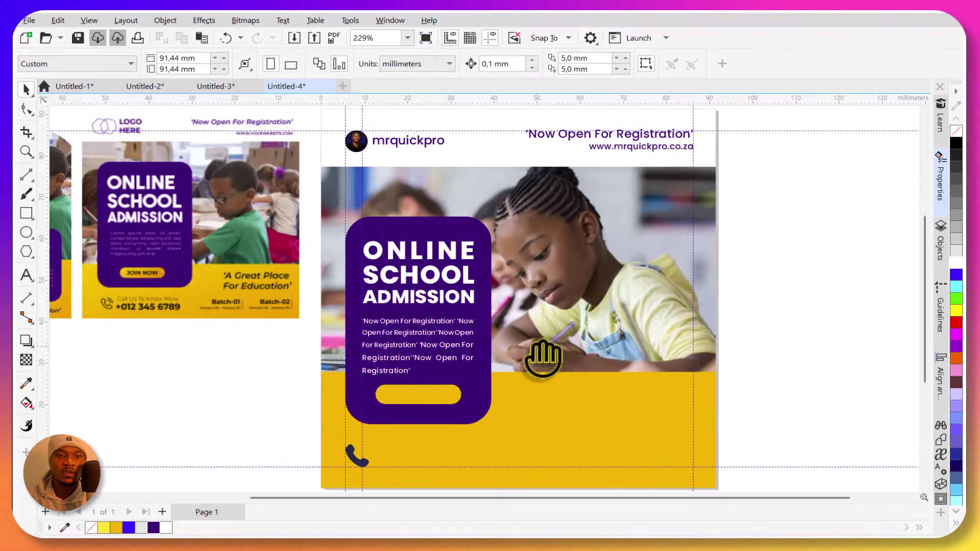
pyautogui.click(425, 38)
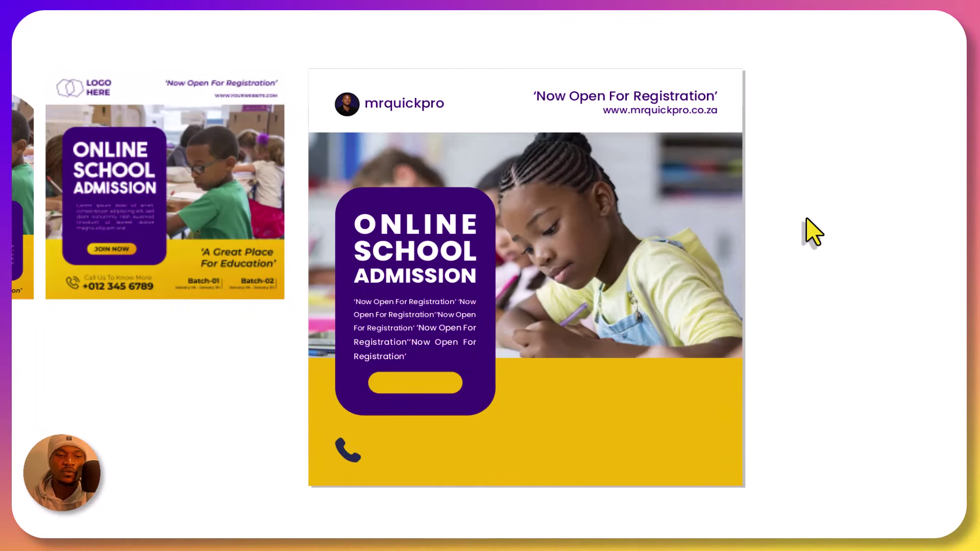
pyautogui.press('Escape')
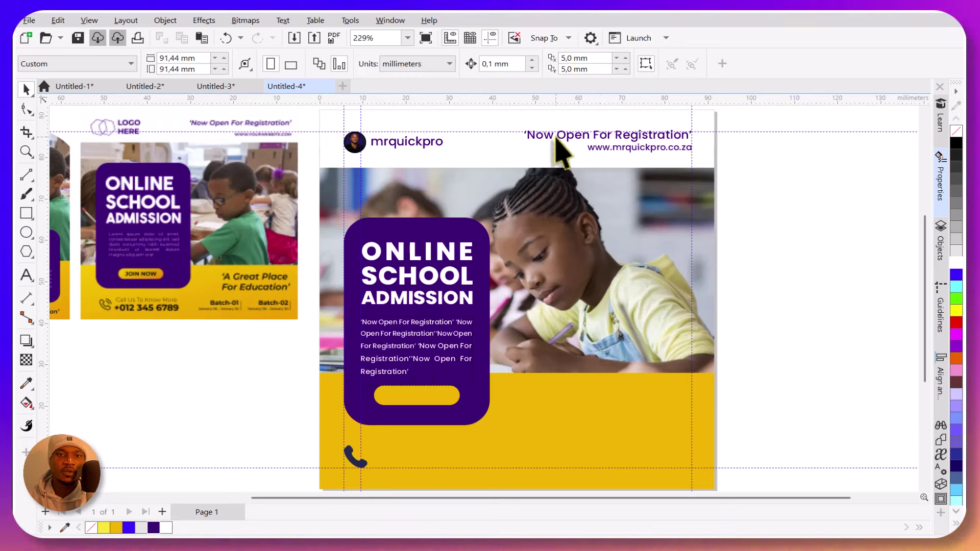
# Place a copy of the header's 'Now Open For Registration' line over the yellow button and center-align its text.
pyautogui.click(578, 139)
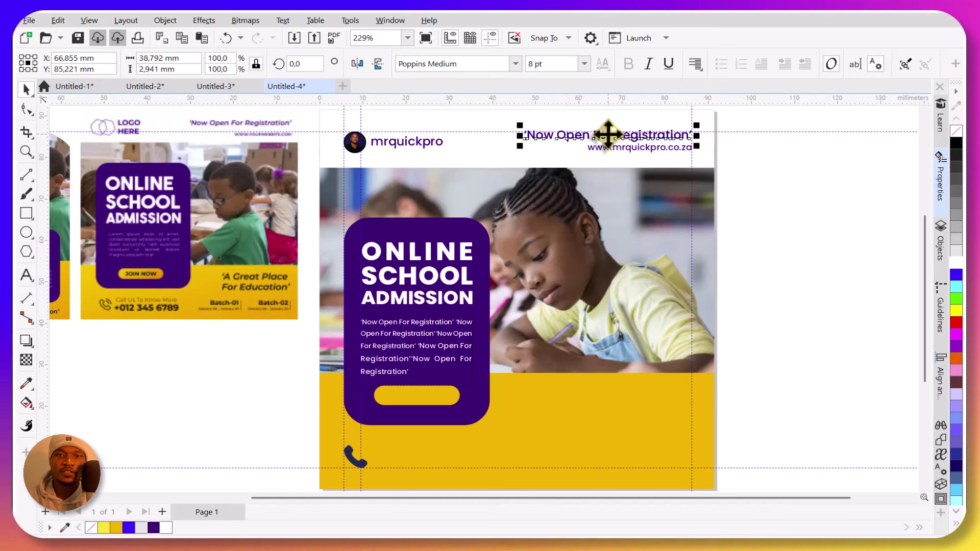
pyautogui.moveTo(608, 134); pyautogui.dragTo(421, 400)
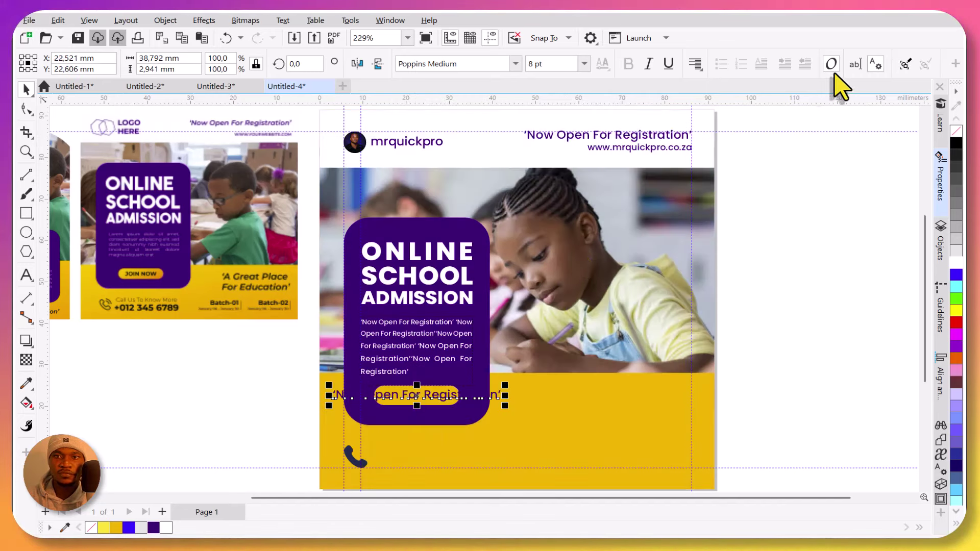
pyautogui.click(695, 63)
pyautogui.click(724, 113)
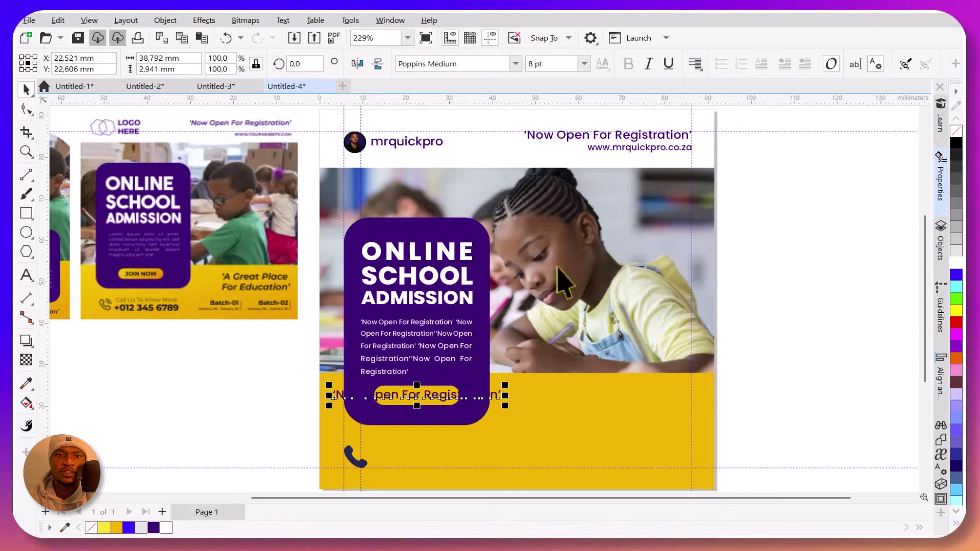
# Replace the copied line on the yellow button with the text JOIN NOW.
pyautogui.doubleClick(411, 396)
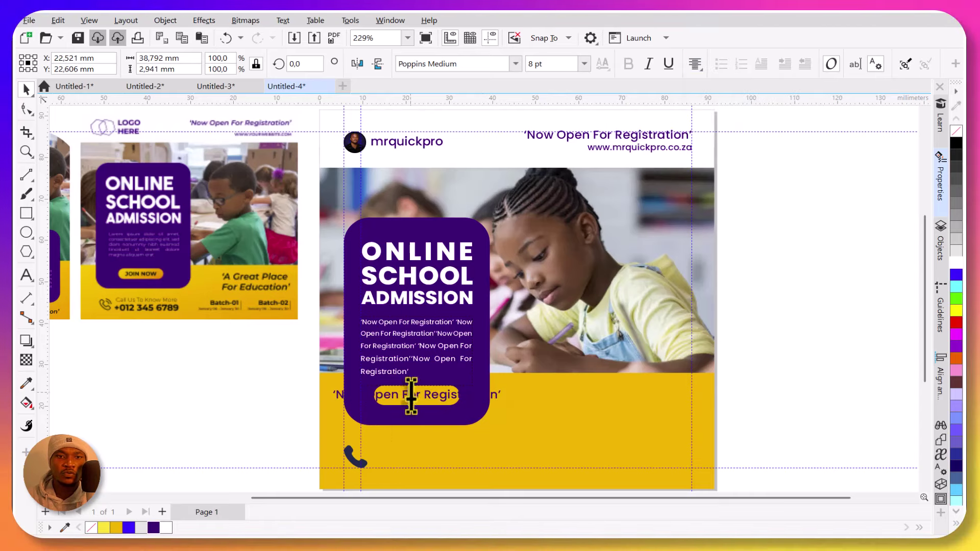
pyautogui.hotkey('ctrl', 'a')
pyautogui.write('J')
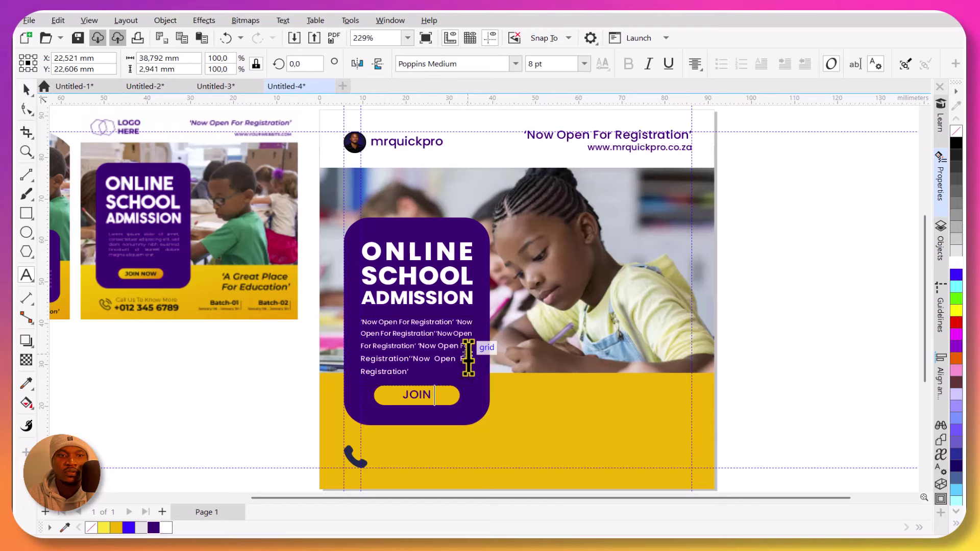
pyautogui.write('OIN NOW')
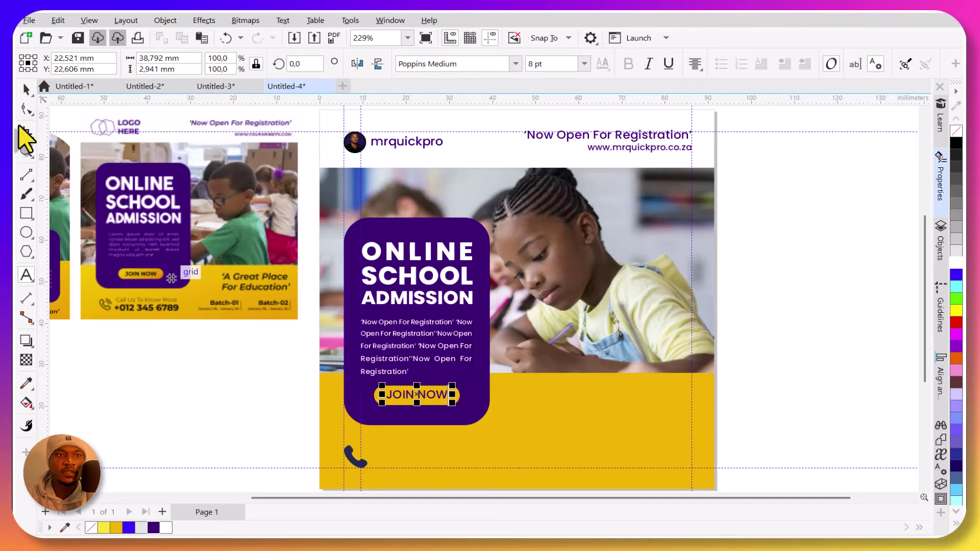
# Set the JOIN NOW text on the yellow button to the bold style of the Poppins font.
pyautogui.moveTo(545, 239); pyautogui.dragTo(524, 242)
pyautogui.click(515, 64)
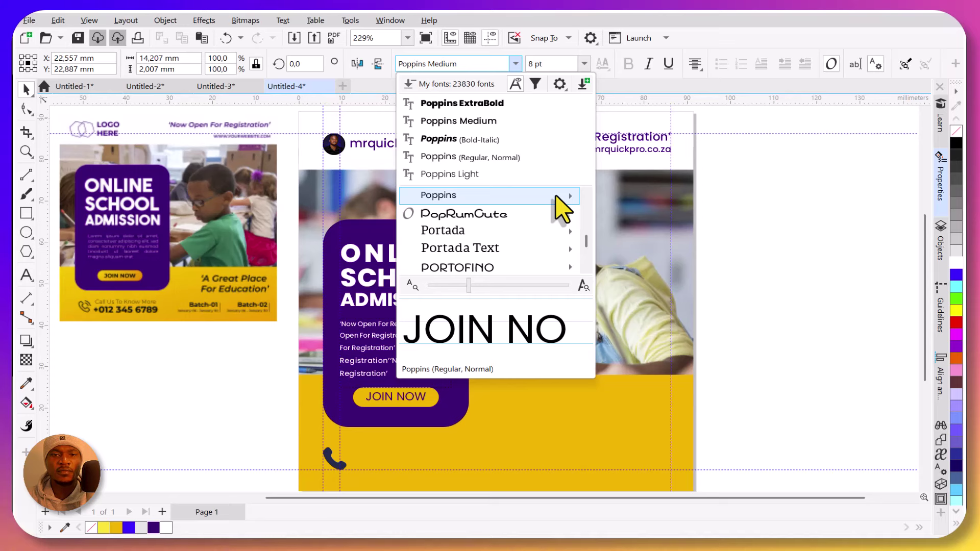
pyautogui.moveTo(547, 196)
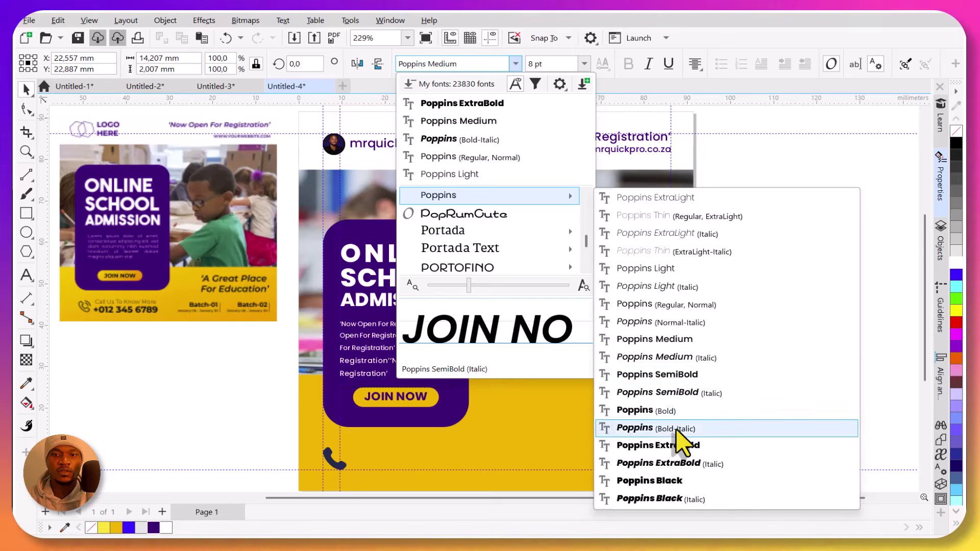
pyautogui.click(681, 416)
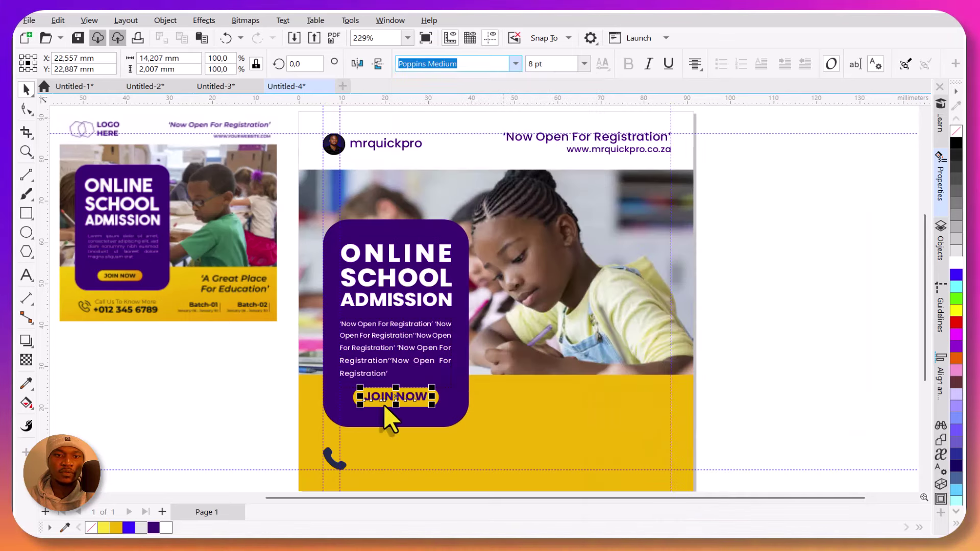
# Center the JOIN NOW text on the yellow button and deselect it.
pyautogui.scroll(3, 388, 401)
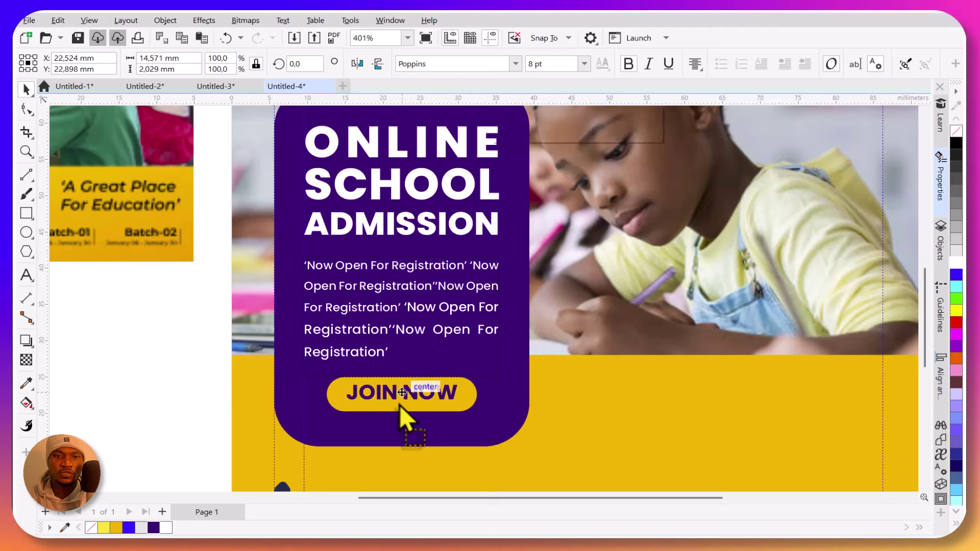
pyautogui.moveTo(402, 392); pyautogui.dragTo(403, 394)
pyautogui.scroll(-3, 486, 323)
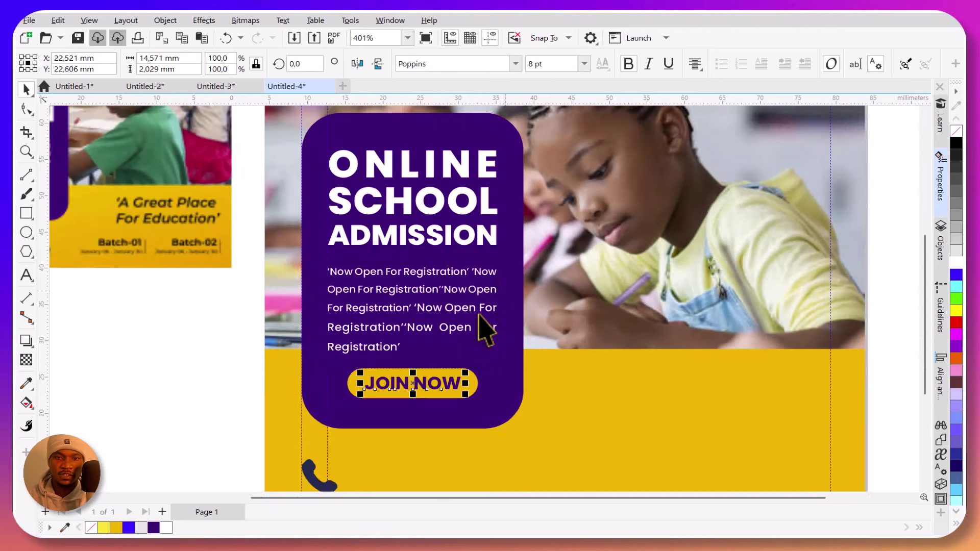
pyautogui.press('Escape')
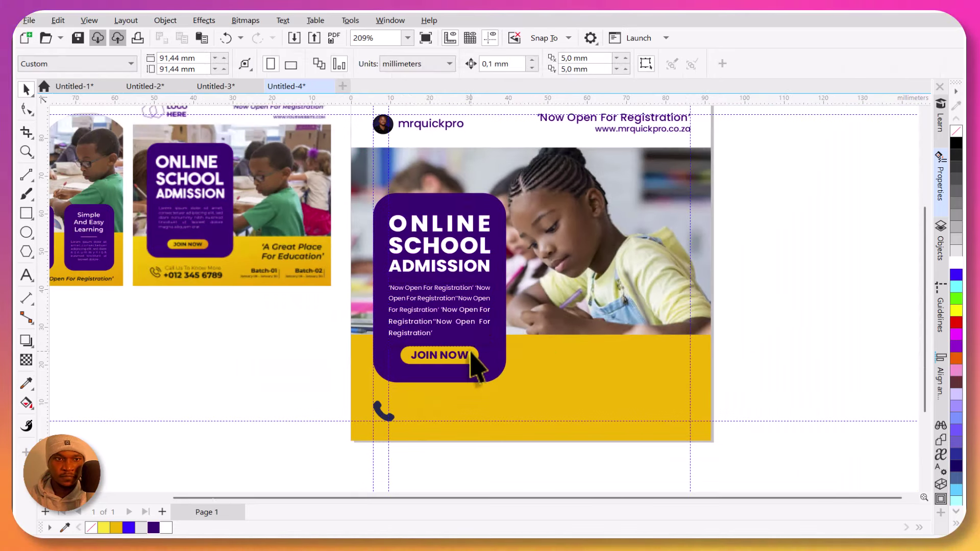
# Compare the flyer with the reference designs in a full-screen preview, and select the website line in the flyer's header.
pyautogui.scroll(-1, 470, 361)
pyautogui.moveTo(591, 324); pyautogui.dragTo(652, 346)
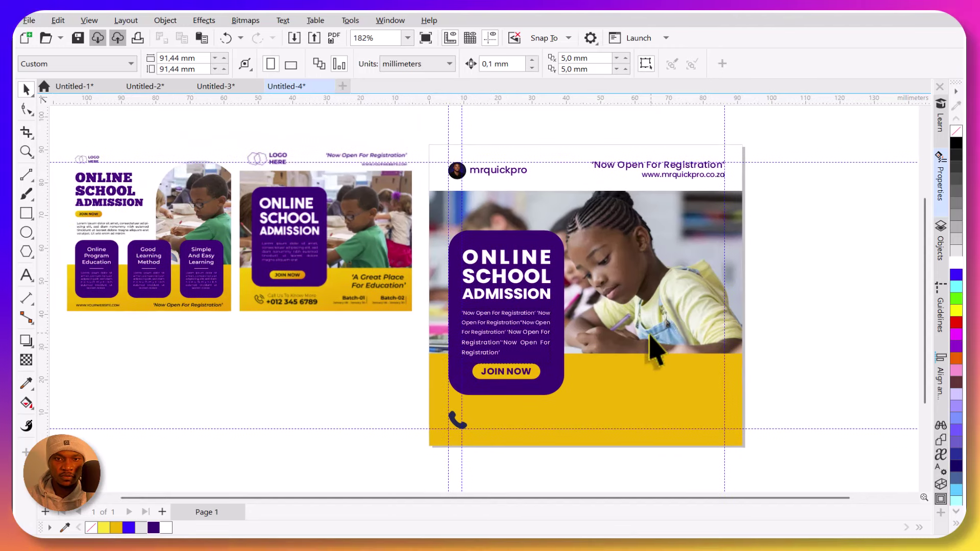
pyautogui.click(427, 37)
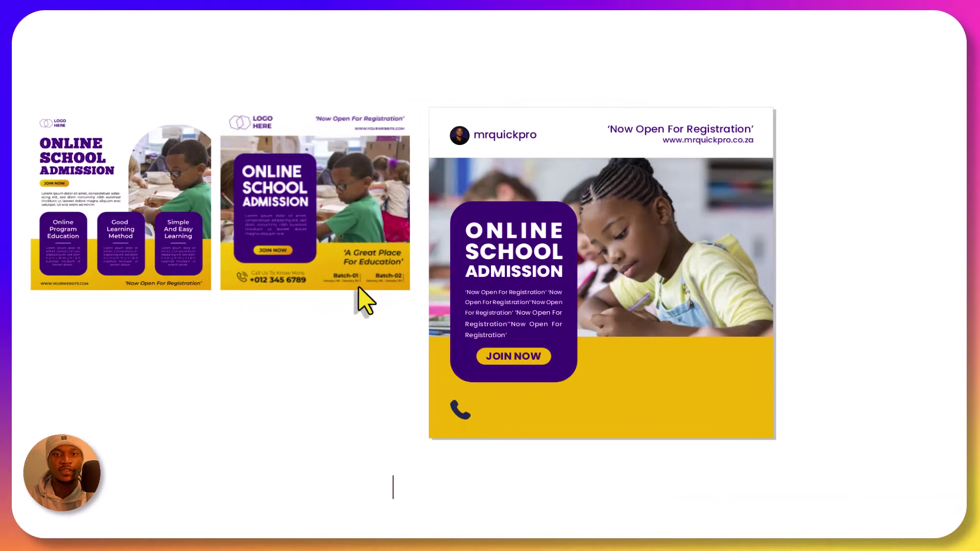
pyautogui.click(354, 344)
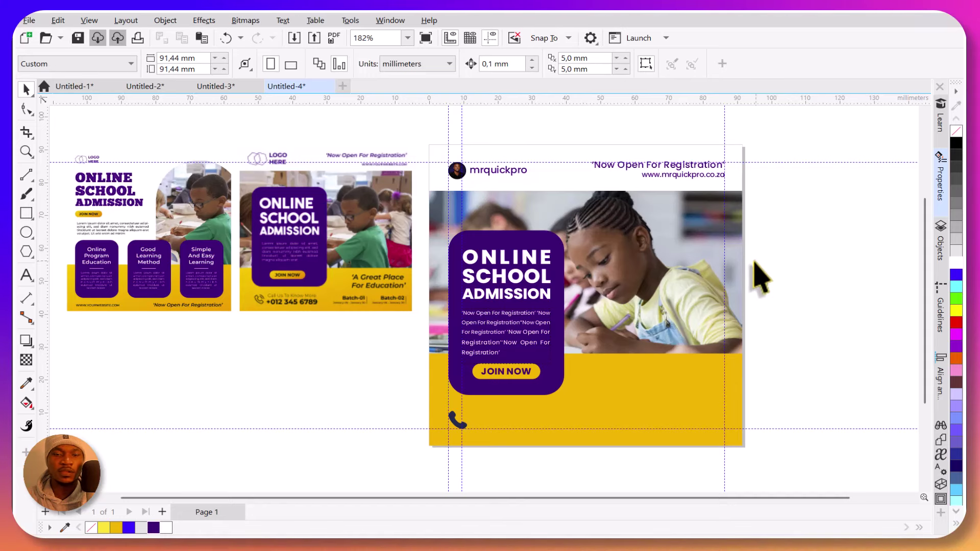
pyautogui.click(681, 177)
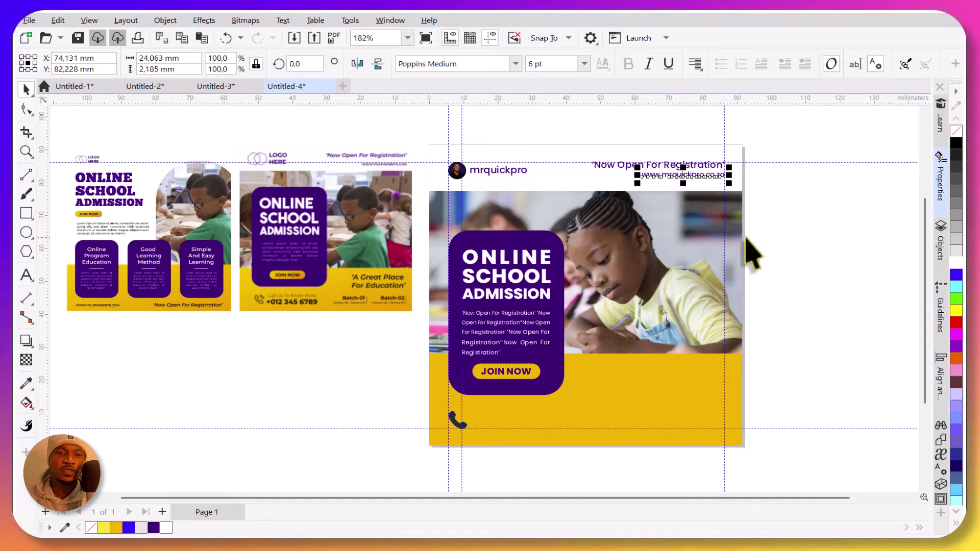
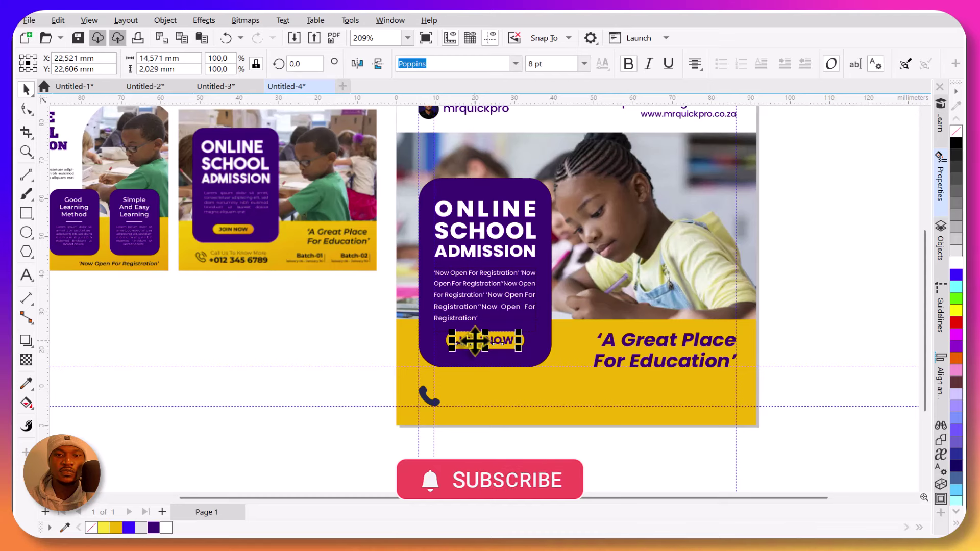
# Place two copies of the JOIN NOW text, stacked one above the other, beside the phone icon in the yellow footer.
pyautogui.moveTo(475, 342); pyautogui.dragTo(479, 403)
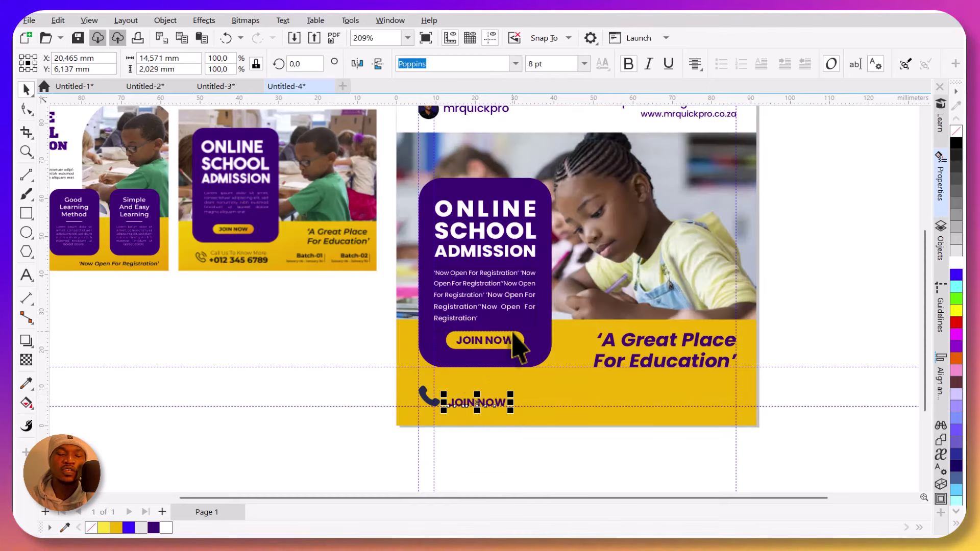
pyautogui.moveTo(520, 344); pyautogui.dragTo(525, 381)
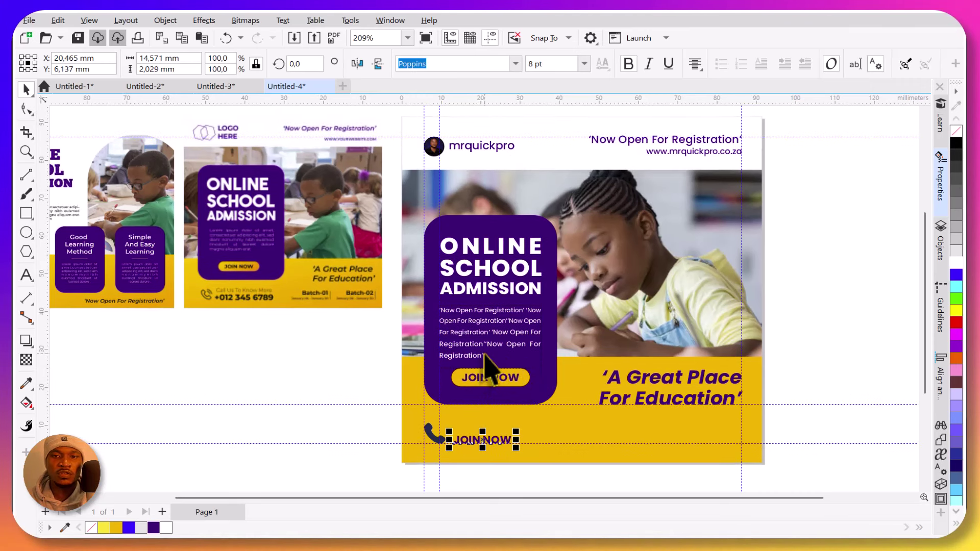
pyautogui.scroll(1, 475, 436)
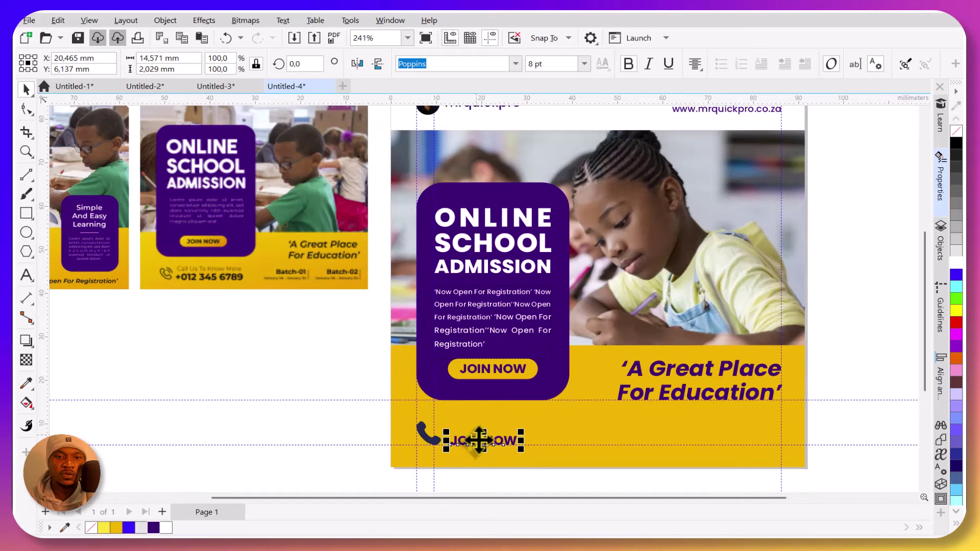
pyautogui.moveTo(484, 433); pyautogui.dragTo(485, 428)
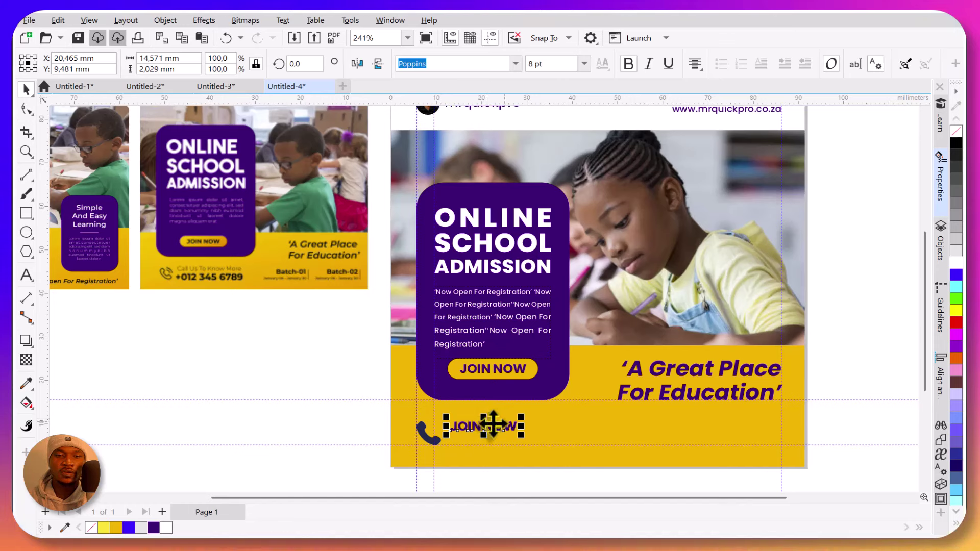
pyautogui.moveTo(484, 438); pyautogui.dragTo(485, 444)
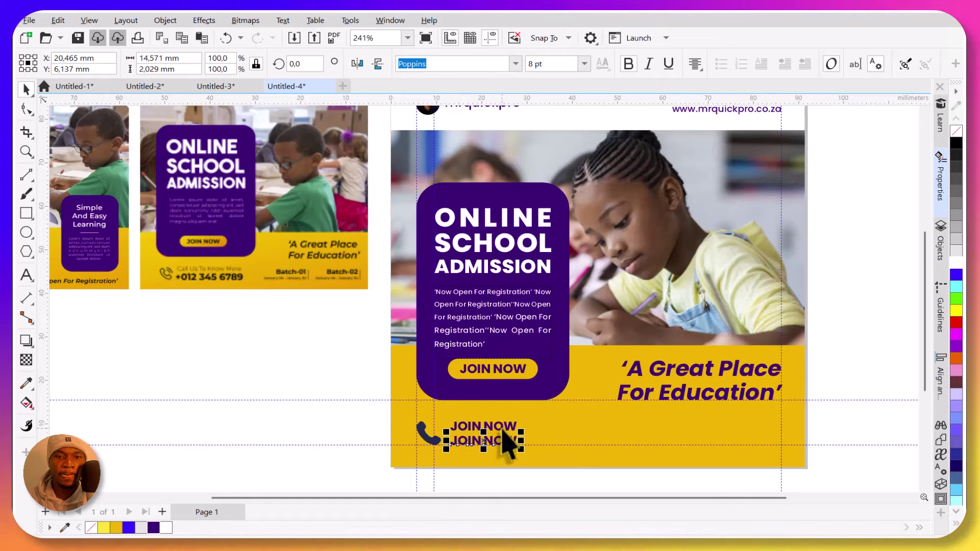
pyautogui.doubleClick(505, 427)
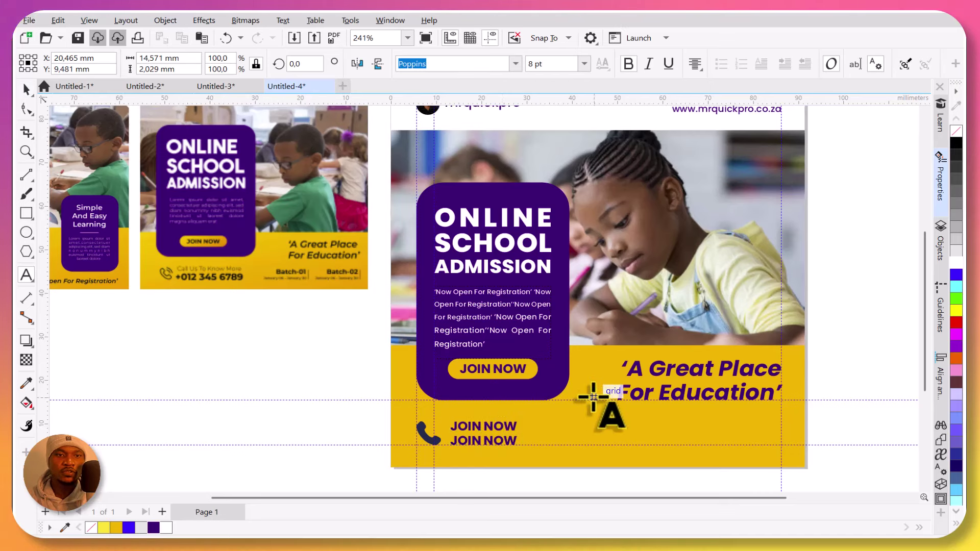
pyautogui.hotkey('ctrl', 'a')
pyautogui.write('Call')
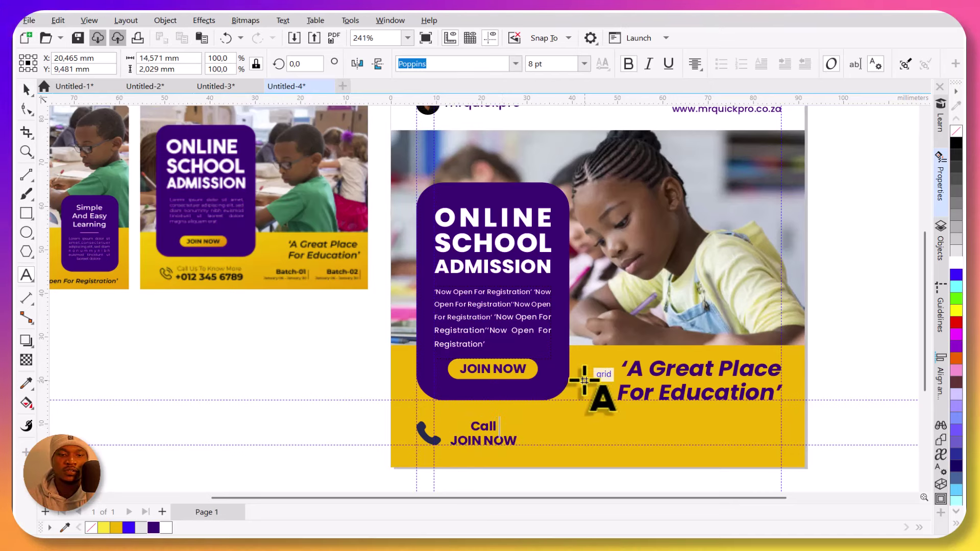
pyautogui.hotkey('ctrl', 'z')
pyautogui.hotkey('ctrl', 'z')
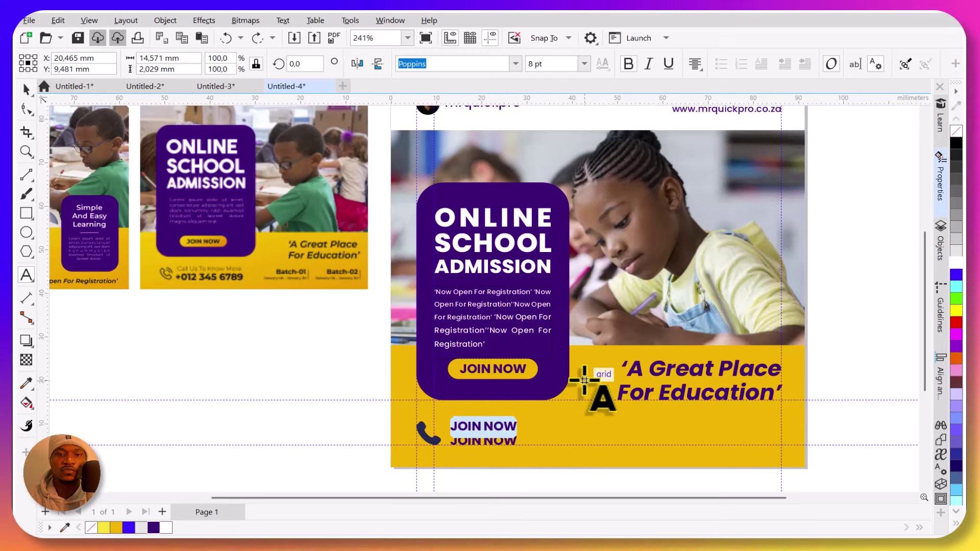
# Left-align the upper JOIN NOW copy beside the phone icon and replace its text with 'Call Us To Know More'.
pyautogui.hotkey('ctrl', 'l')
pyautogui.click(696, 65)
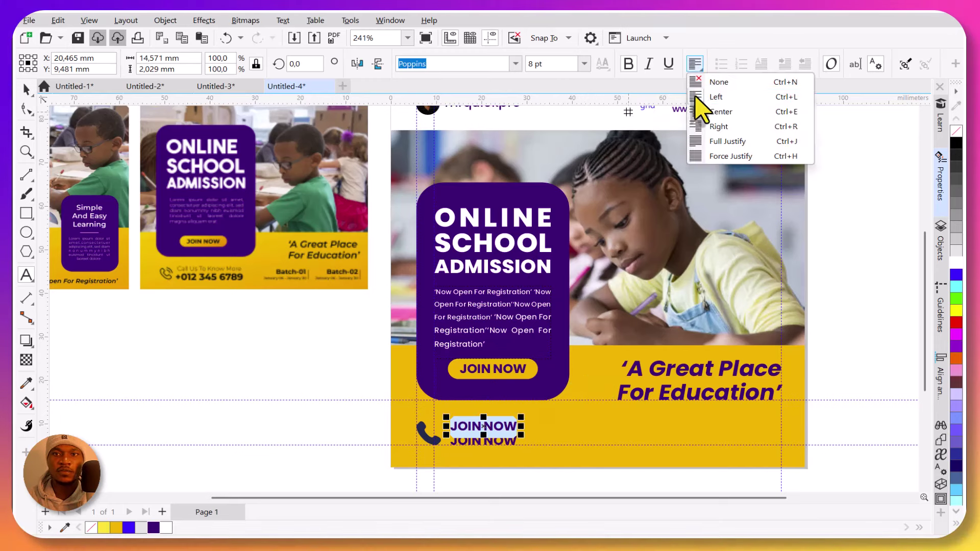
pyautogui.click(697, 96)
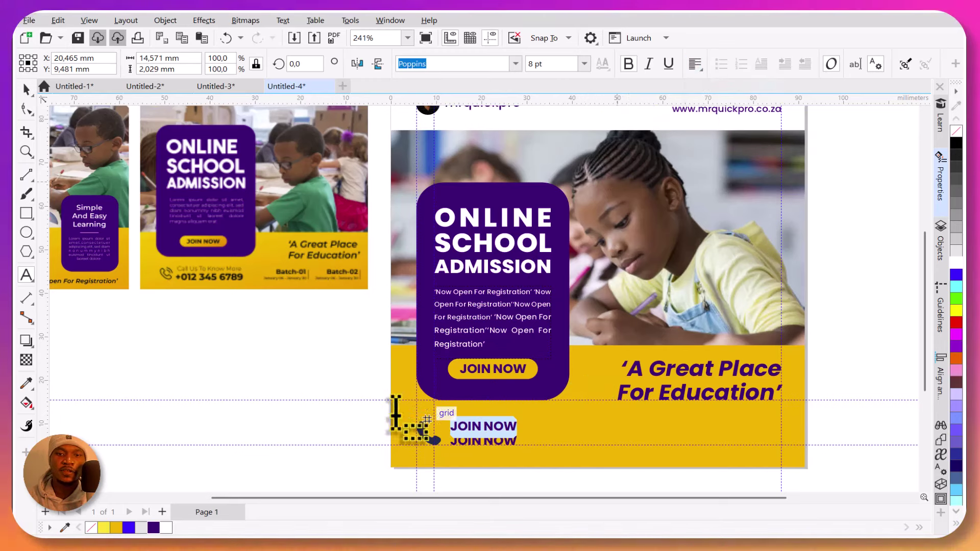
pyautogui.write('Call Us To Know More')
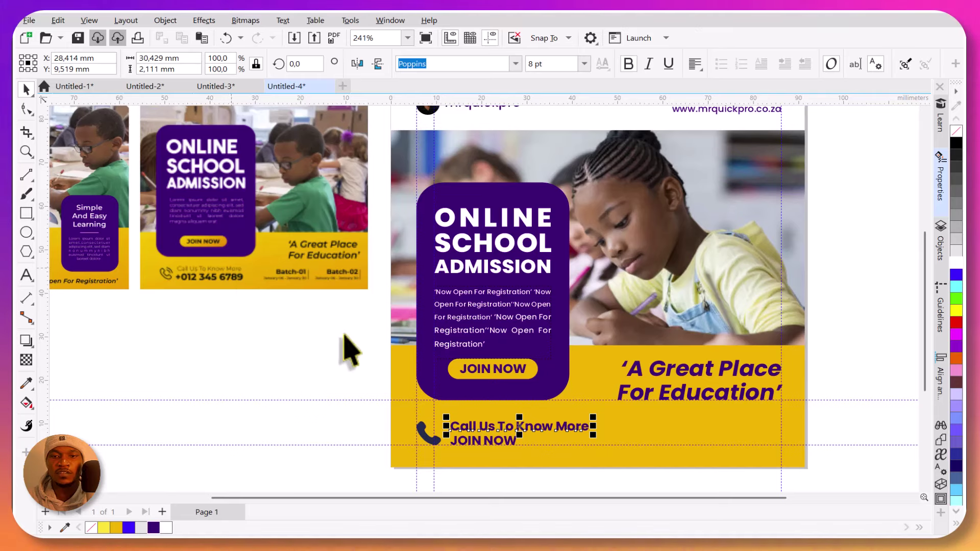
# Check the font size of the purple panel's paragraph and set the 'Call Us To Know More' line to 6 pt.
pyautogui.click(519, 334)
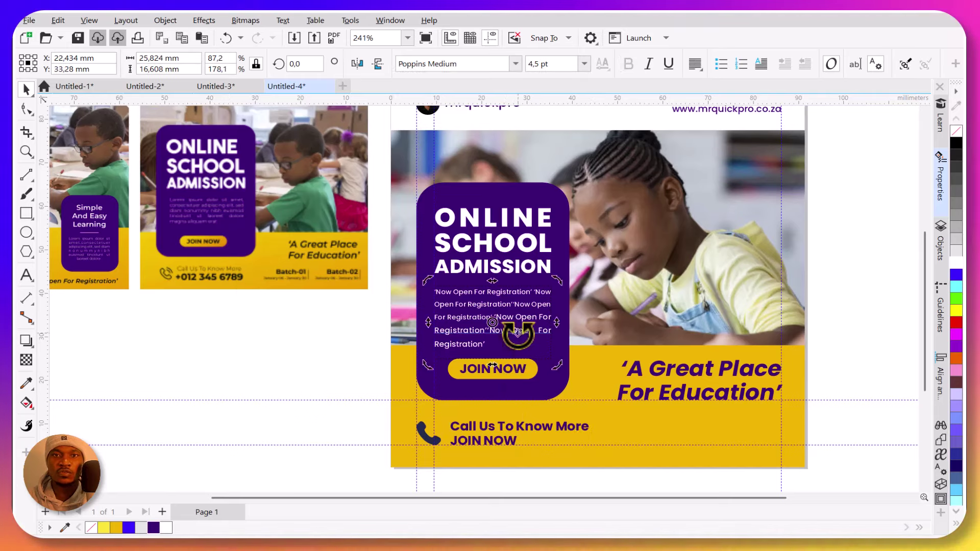
pyautogui.click(26, 91)
pyautogui.click(31, 93)
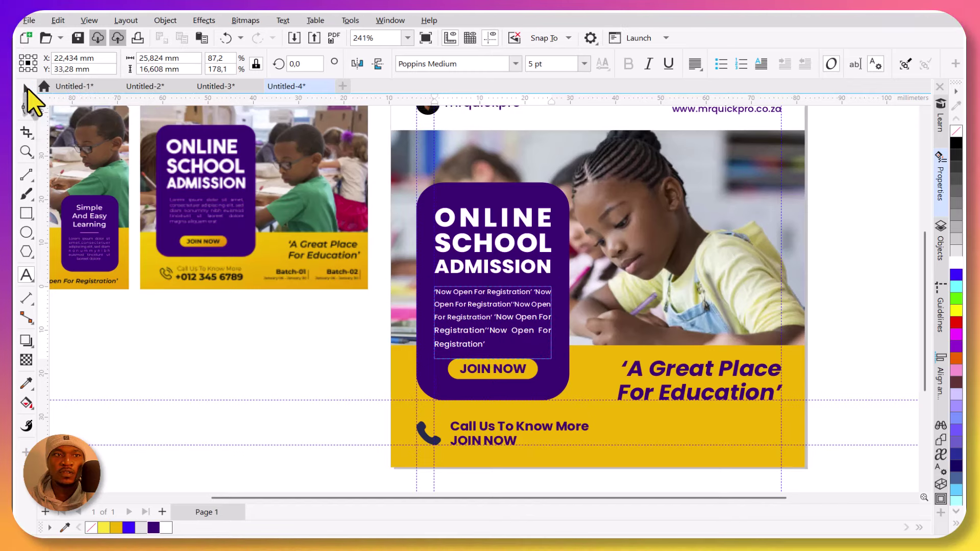
pyautogui.click(548, 435)
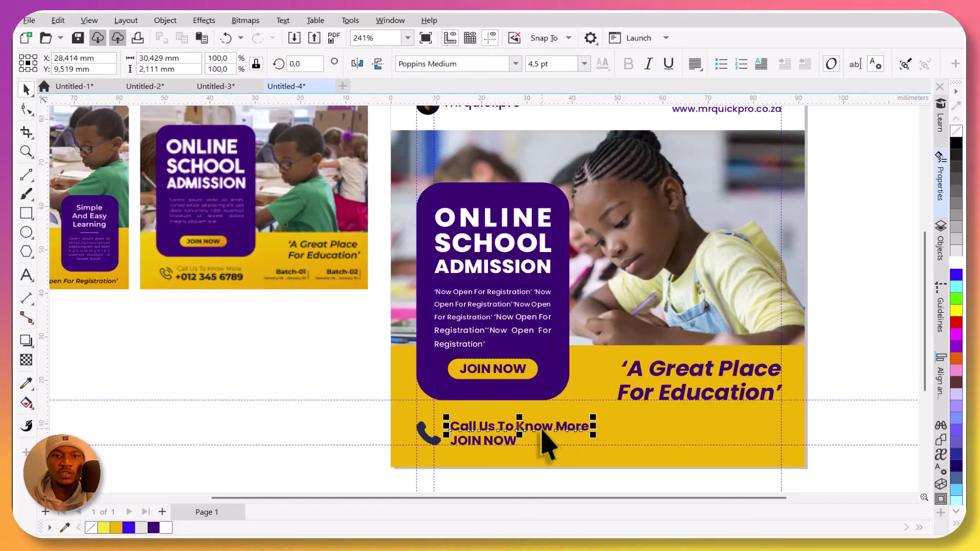
pyautogui.click(554, 64)
pyautogui.write('6')
pyautogui.press('Return')
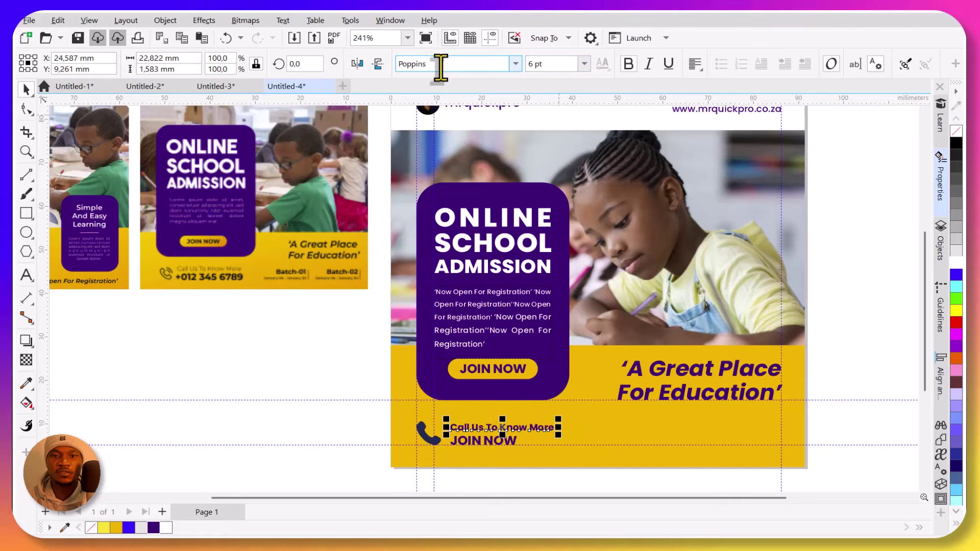
# Left-align the remaining JOIN NOW copy beside the phone icon, replace its text with the contact phone number, and deselect it.
pyautogui.doubleClick(509, 441)
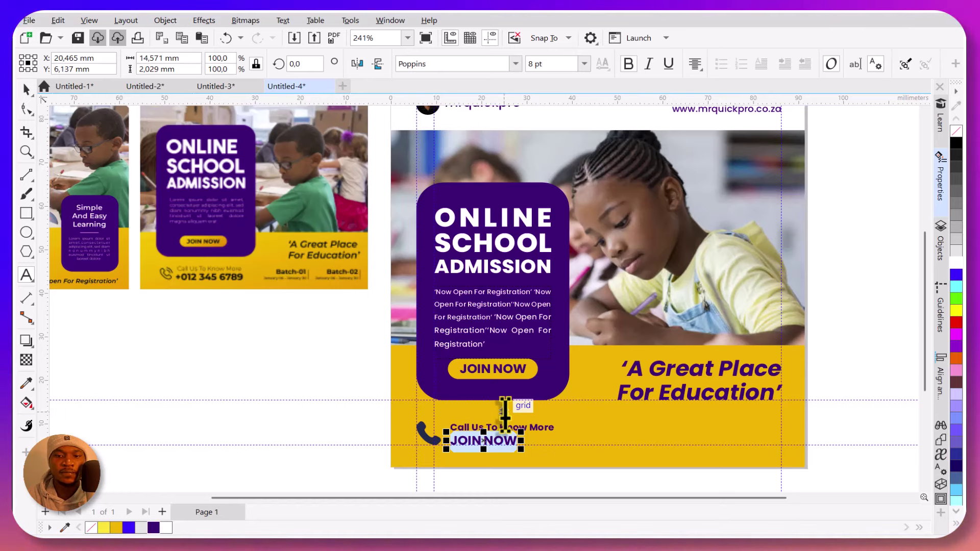
pyautogui.press('Delete')
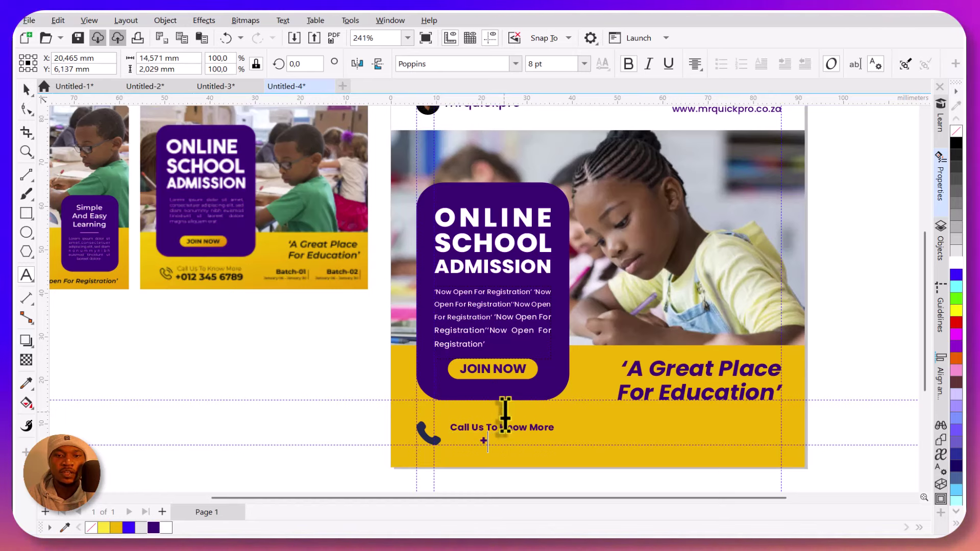
pyautogui.hotkey('ctrl', 'z')
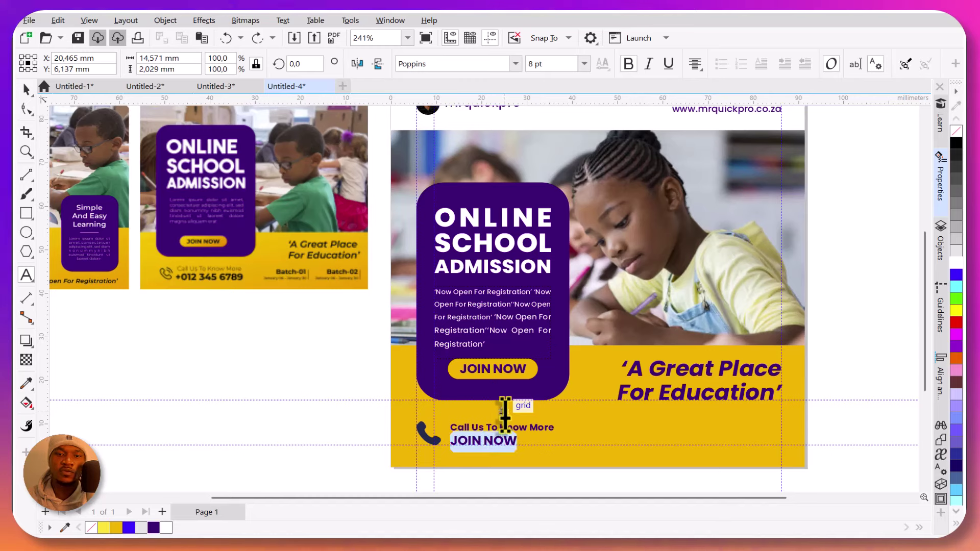
pyautogui.click(696, 63)
pyautogui.click(715, 97)
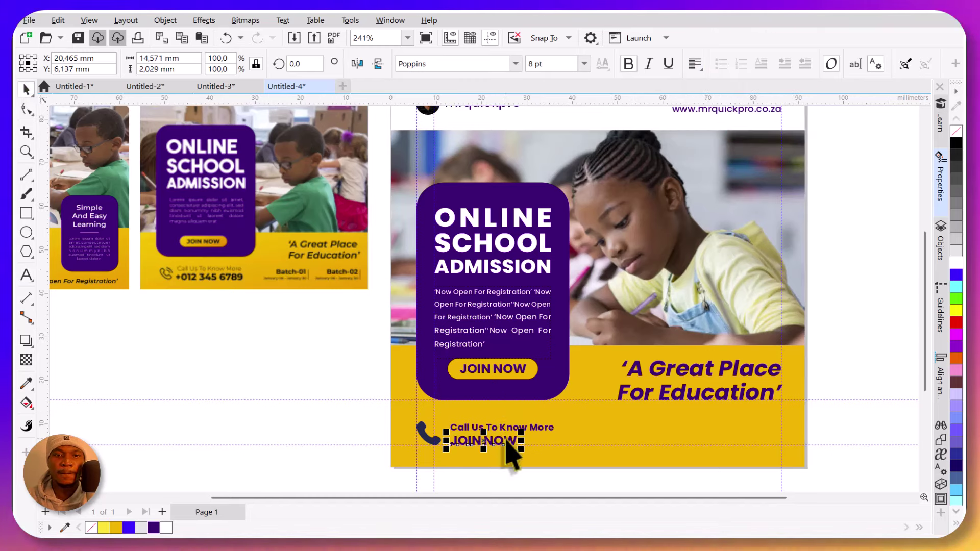
pyautogui.doubleClick(503, 440)
pyautogui.hotkey('ctrl', 'a')
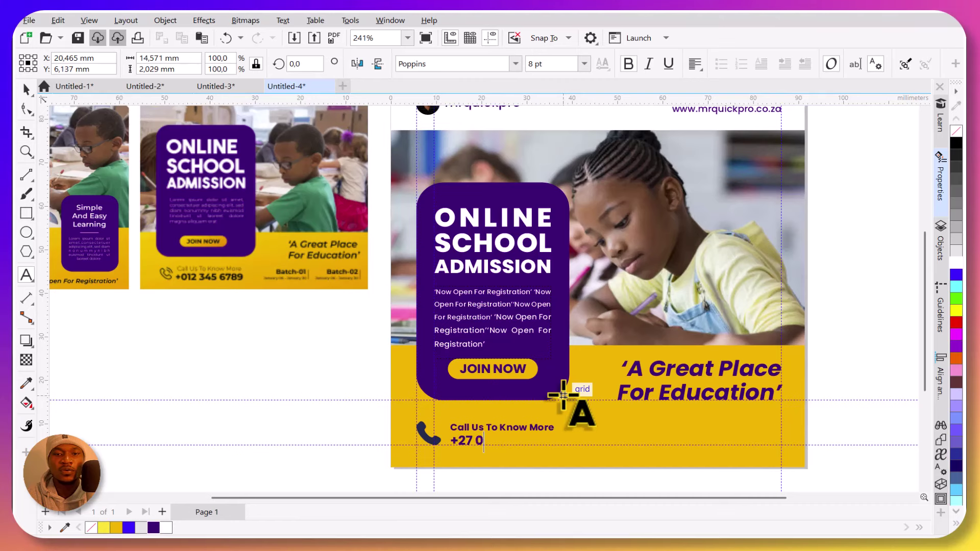
pyautogui.write('345 6789')
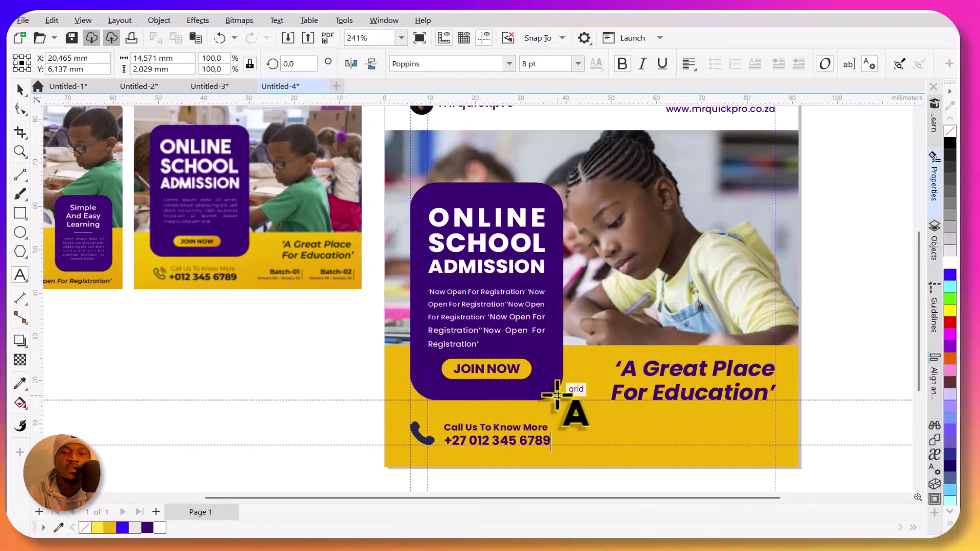
pyautogui.click(20, 90)
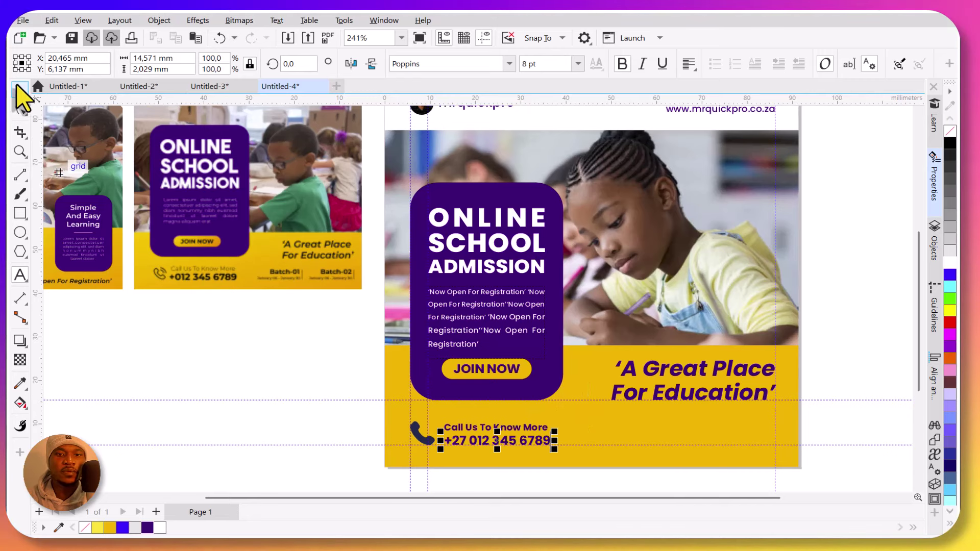
pyautogui.click(353, 331)
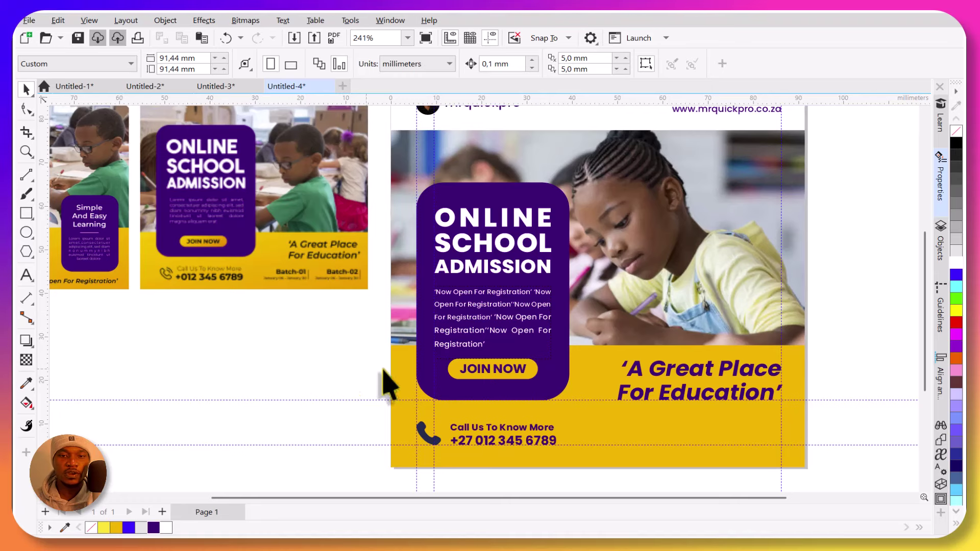
pyautogui.moveTo(543, 418); pyautogui.dragTo(519, 414)
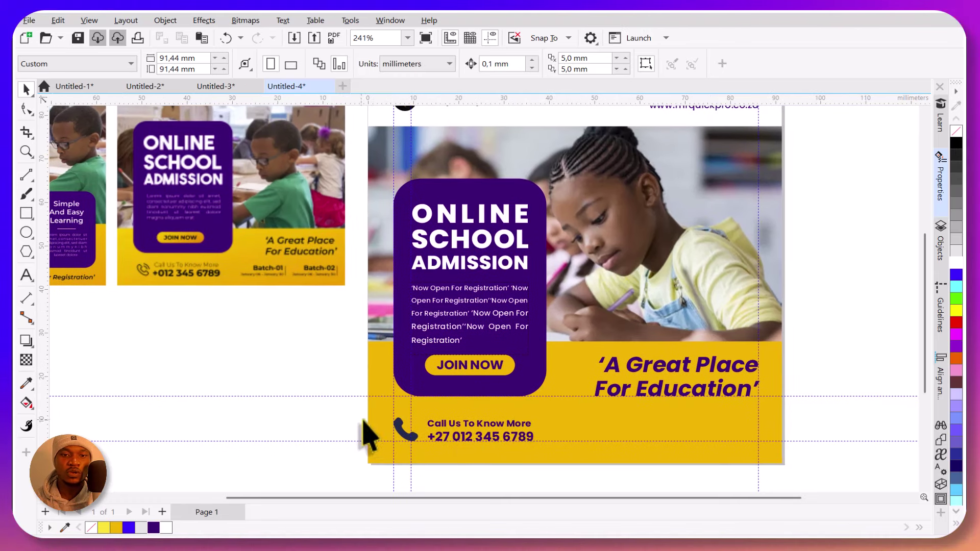
# Place a copy of the 'Call Us To Know More' and phone number lines under the tagline in the yellow footer.
pyautogui.click(515, 435)
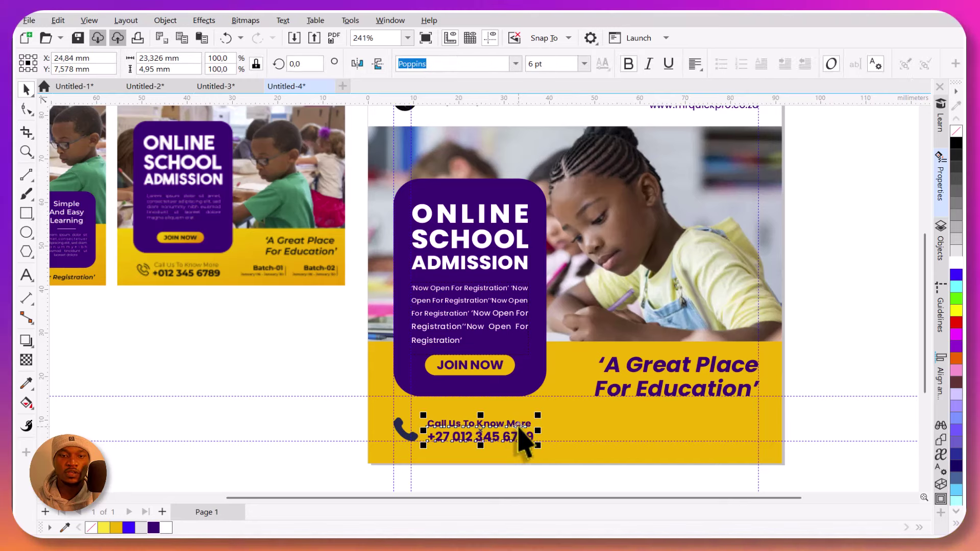
pyautogui.click(520, 429)
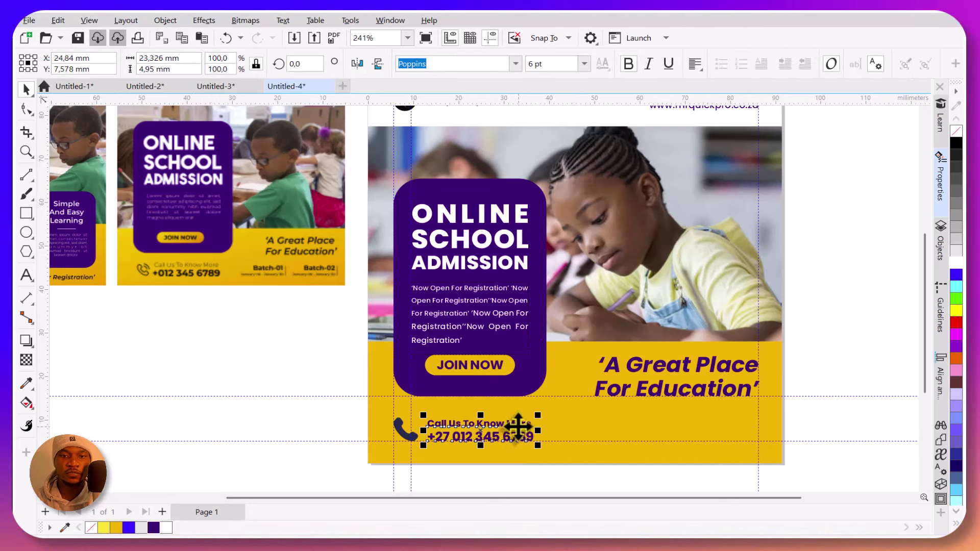
pyautogui.moveTo(503, 426); pyautogui.dragTo(640, 429)
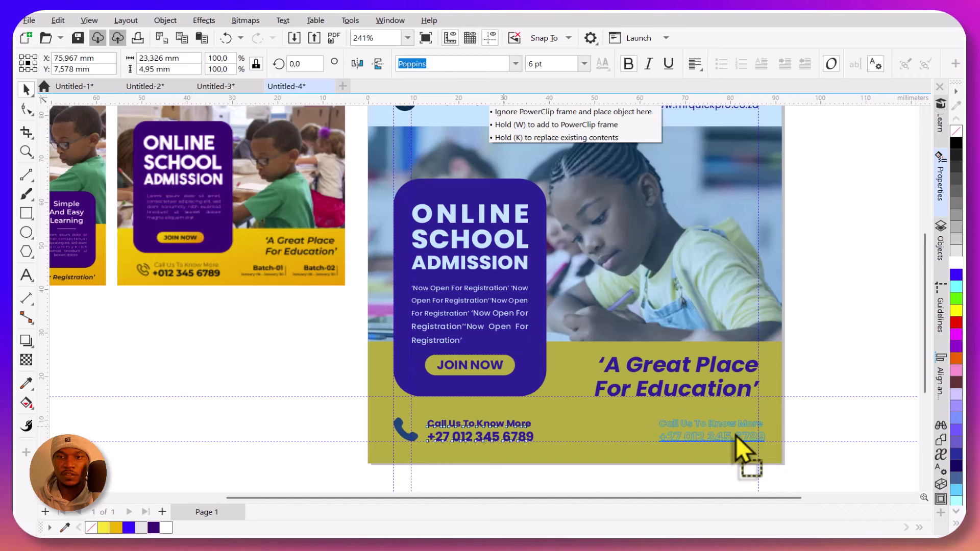
pyautogui.moveTo(737, 436); pyautogui.dragTo(730, 434)
pyautogui.click(810, 420)
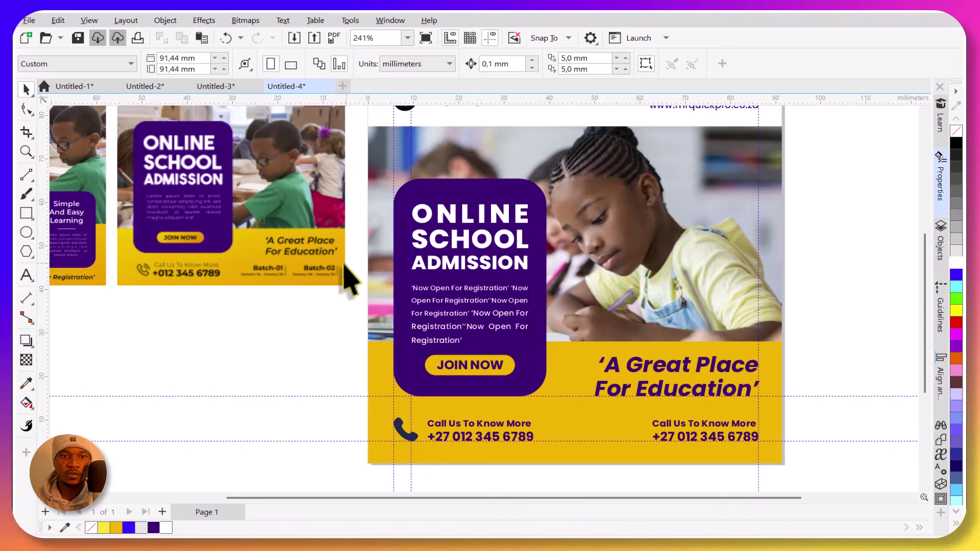
# Nudge the copied contact lines 0.8 mm left, inside the right margin guideline, and deselect them.
pyautogui.click(746, 430)
pyautogui.keyDown('shift'); pyautogui.click(748, 440); pyautogui.keyUp('shift')
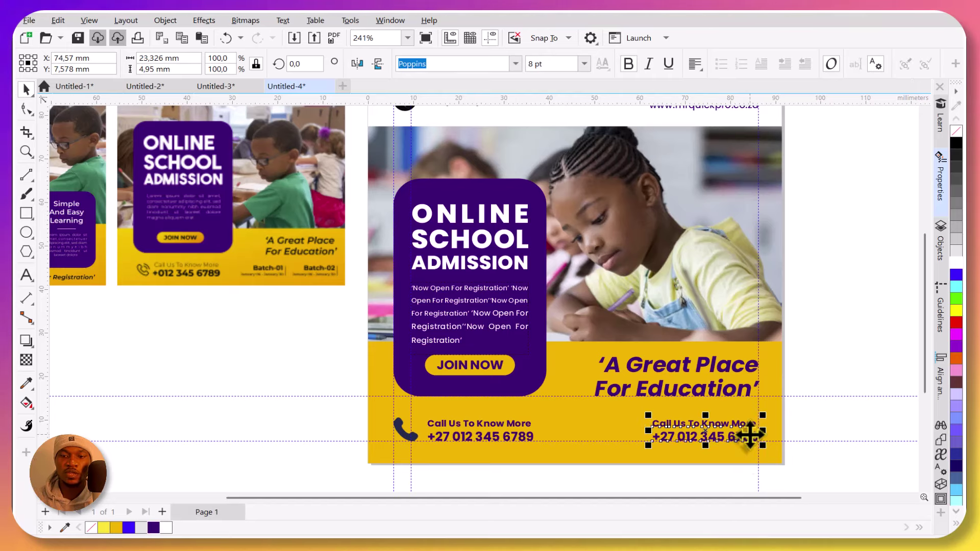
pyautogui.press('Left')
pyautogui.press('Left')
pyautogui.press('Left')
pyautogui.press('Left')
pyautogui.press('Left')
pyautogui.press('Left')
pyautogui.press('Left')
pyautogui.press('Left')
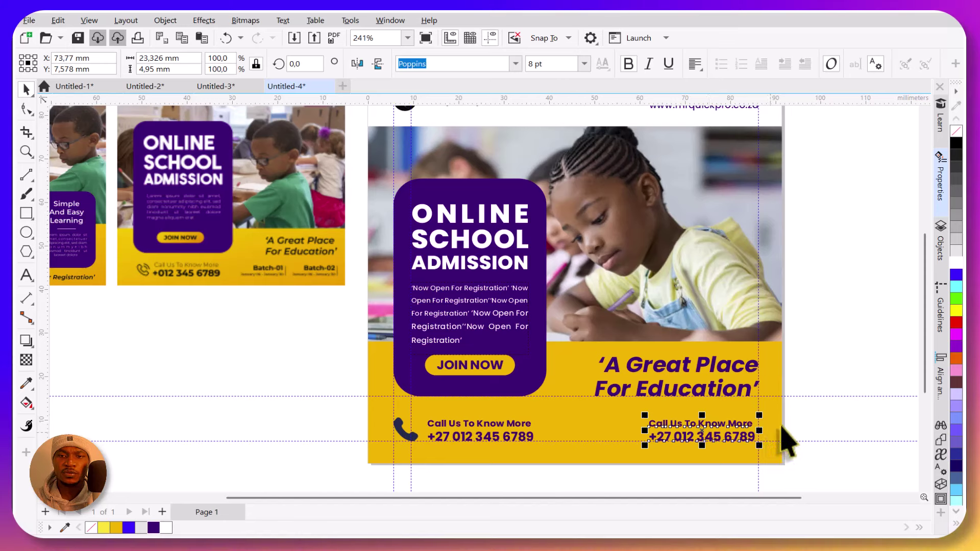
pyautogui.press('Escape')
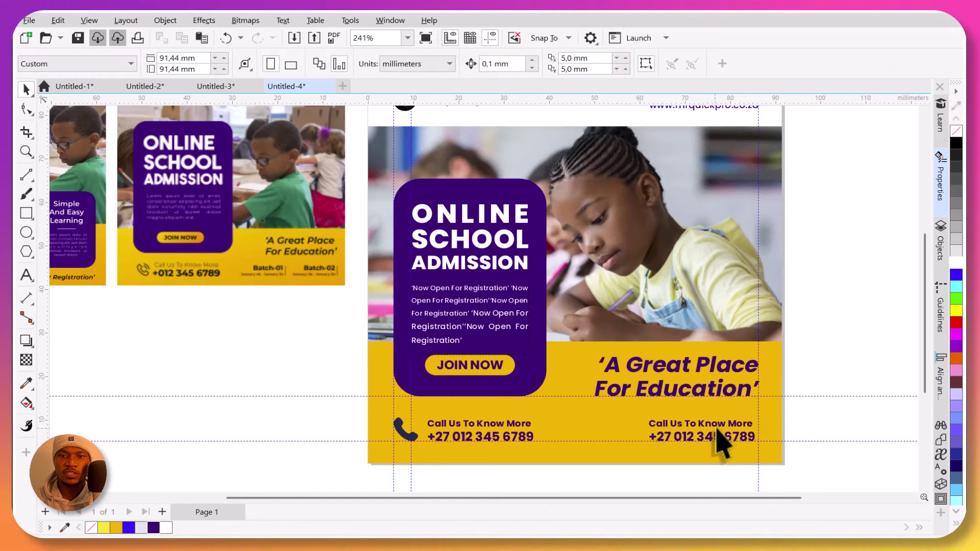
# Check the font sizes of the footer's contact lines and remove the bold style from the copied phone number.
pyautogui.click(719, 432)
pyautogui.click(719, 424)
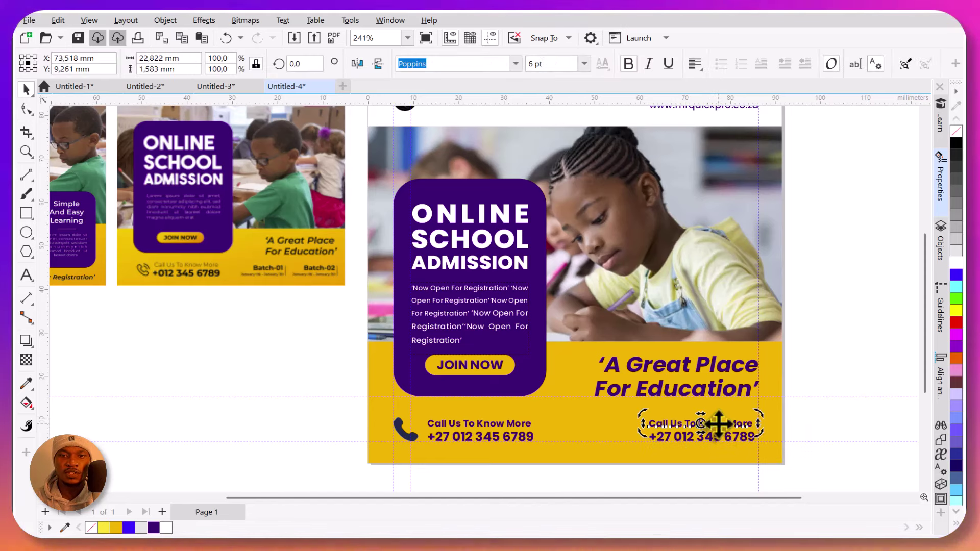
pyautogui.click(561, 67)
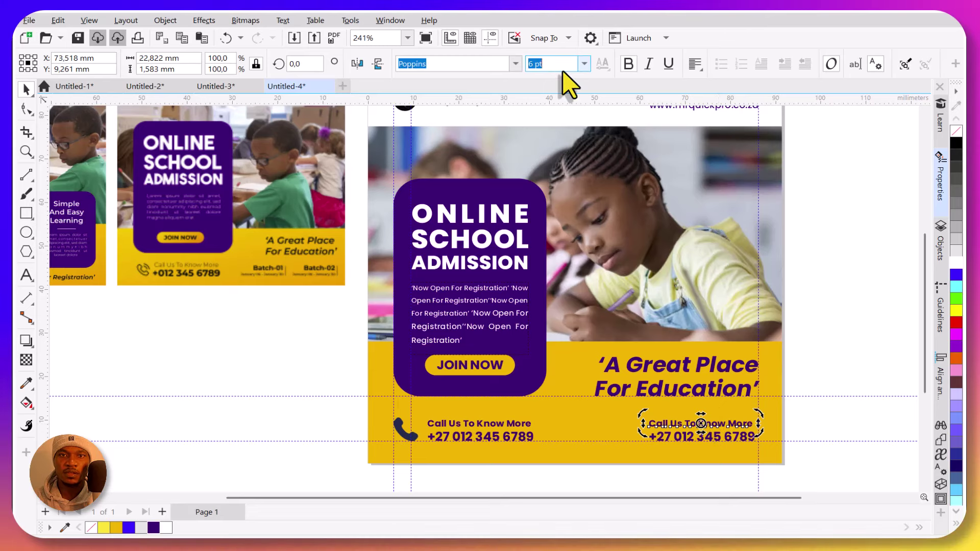
pyautogui.click(522, 436)
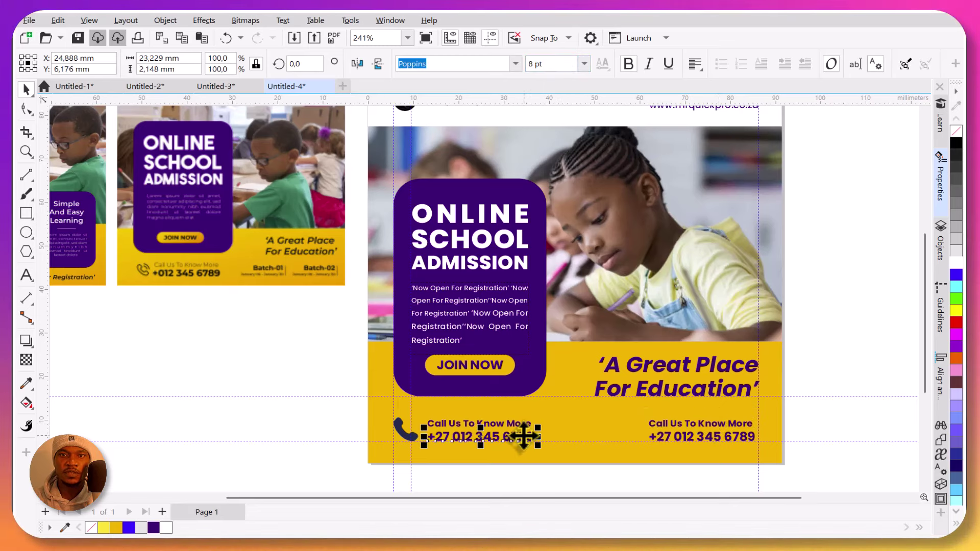
pyautogui.click(693, 430)
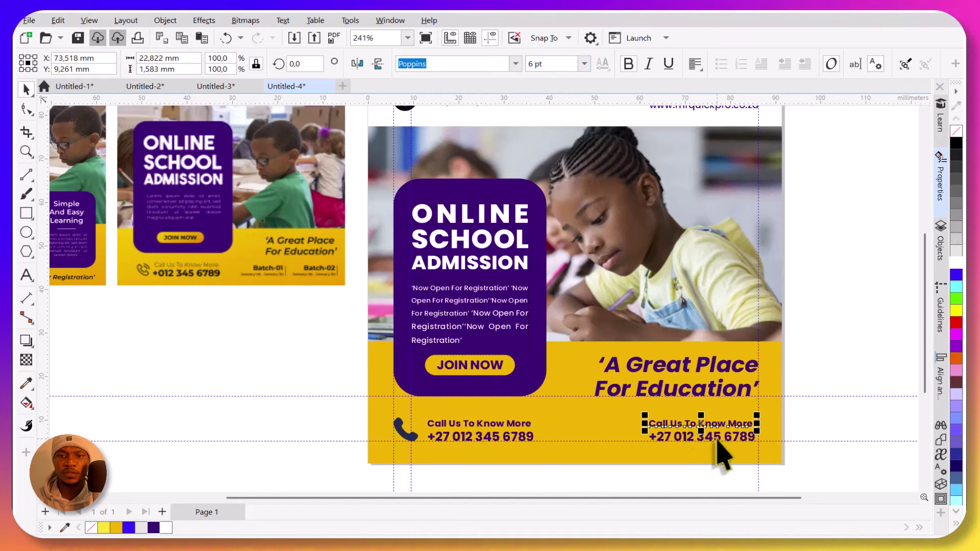
pyautogui.click(717, 440)
pyautogui.click(628, 65)
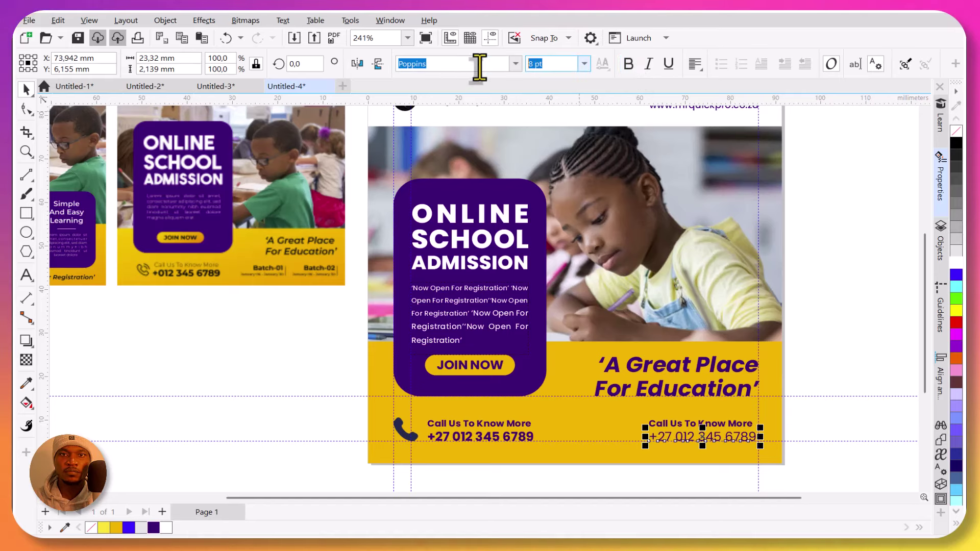
# Try a 5 pt font size on the copied phone number and undo the size change.
pyautogui.write('5')
pyautogui.press('Return')
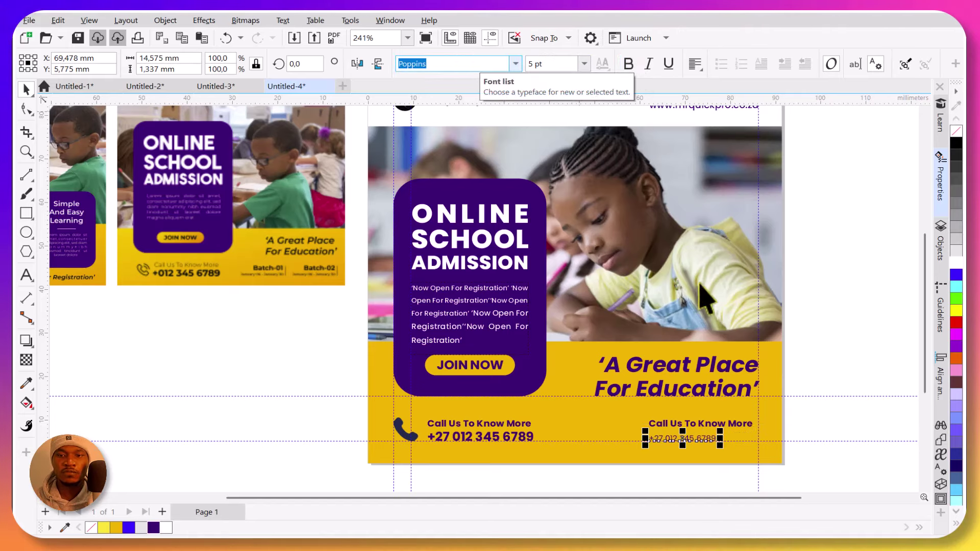
pyautogui.hotkey('ctrl', 'z')
# Right-align the copied phone number and the 'Call Us To Know More' copy above it, setting the upper line to 5 pt.
pyautogui.click(695, 63)
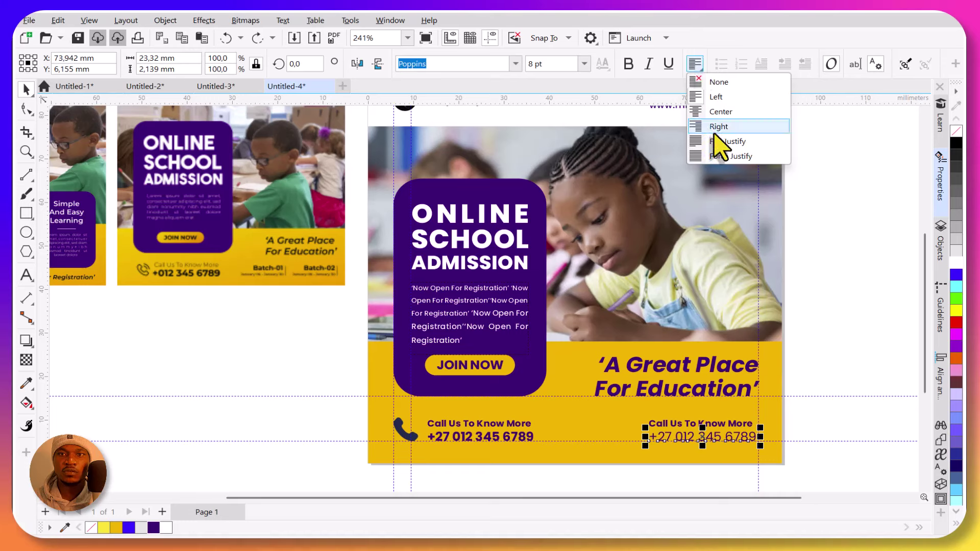
pyautogui.click(713, 502)
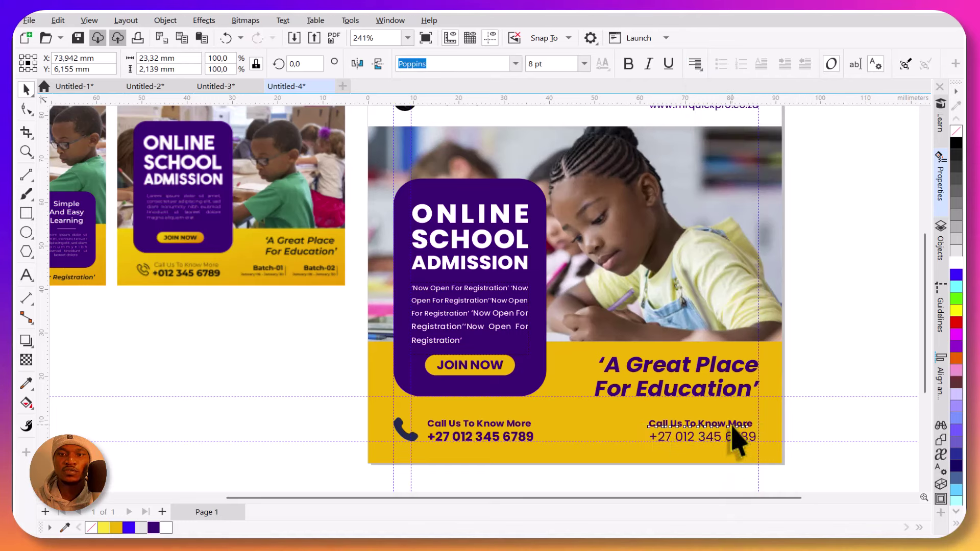
pyautogui.click(733, 424)
pyautogui.click(695, 64)
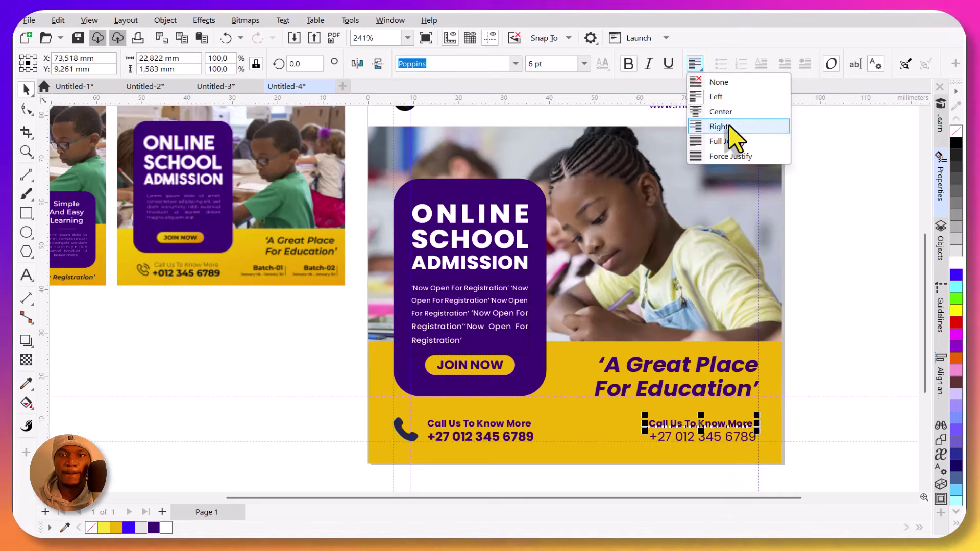
pyautogui.click(729, 127)
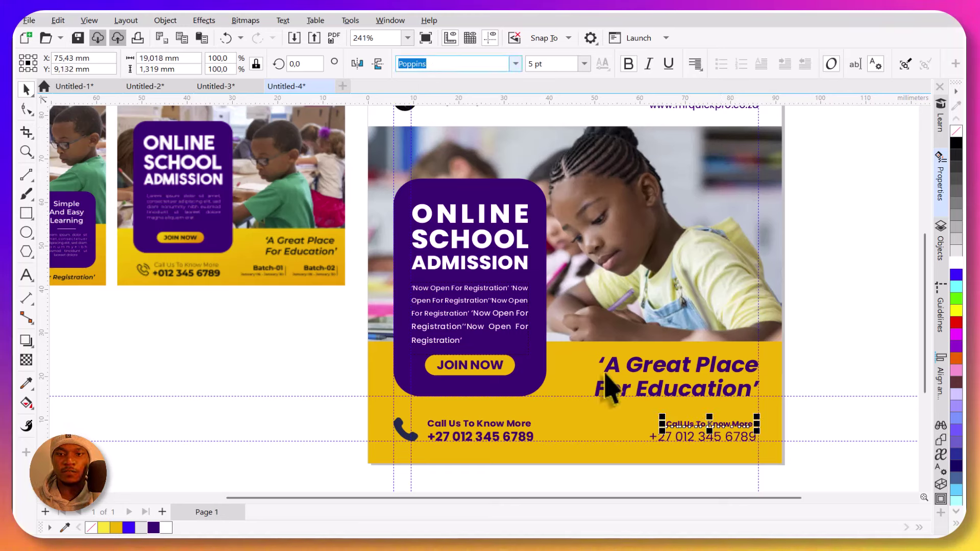
# Set the copied phone number to 5 pt and nudge the line above it 0.4 mm right and 0.1 mm down.
pyautogui.click(703, 439)
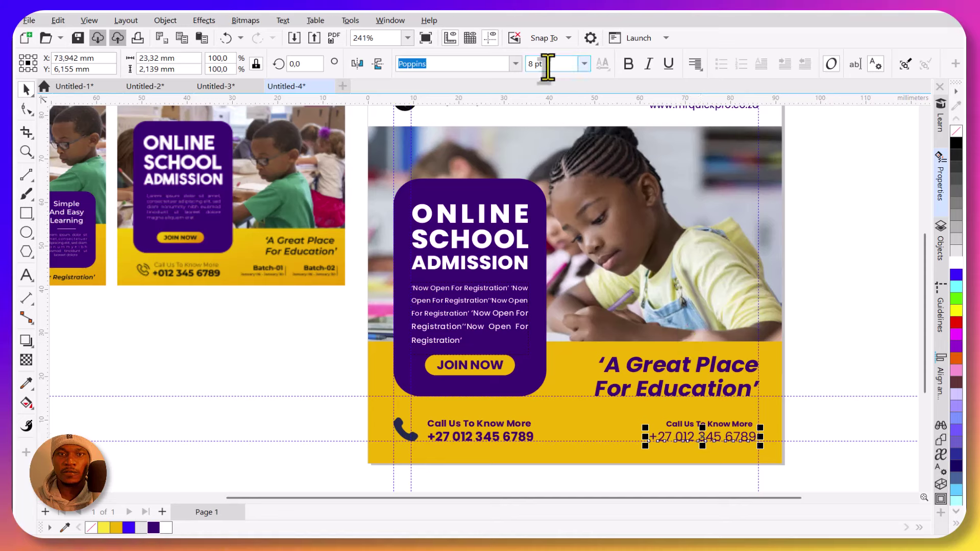
pyautogui.press('Return')
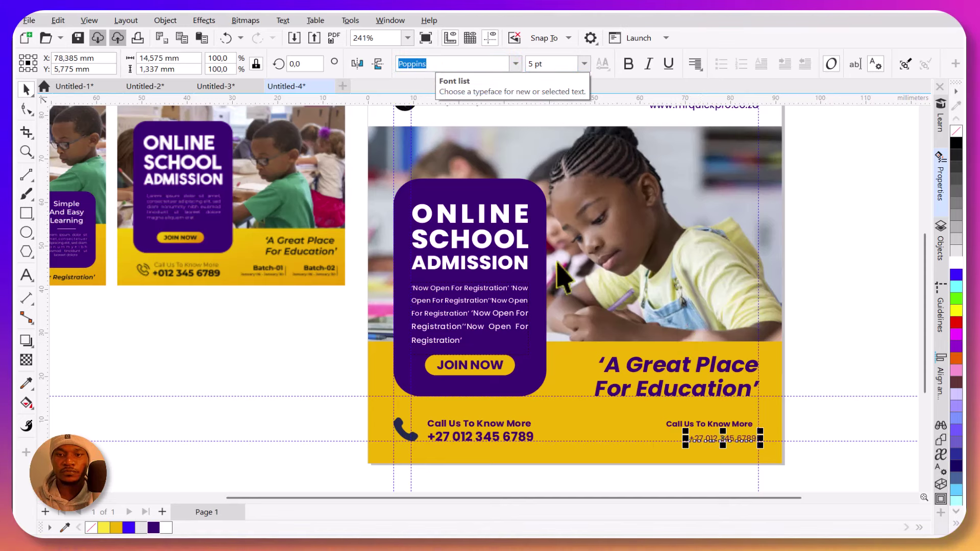
pyautogui.click(750, 425)
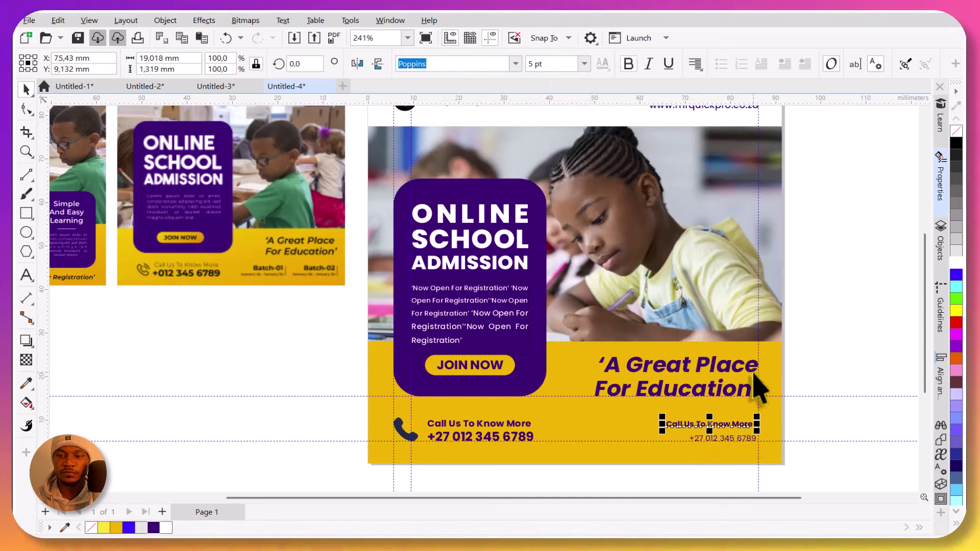
pyautogui.click(803, 424)
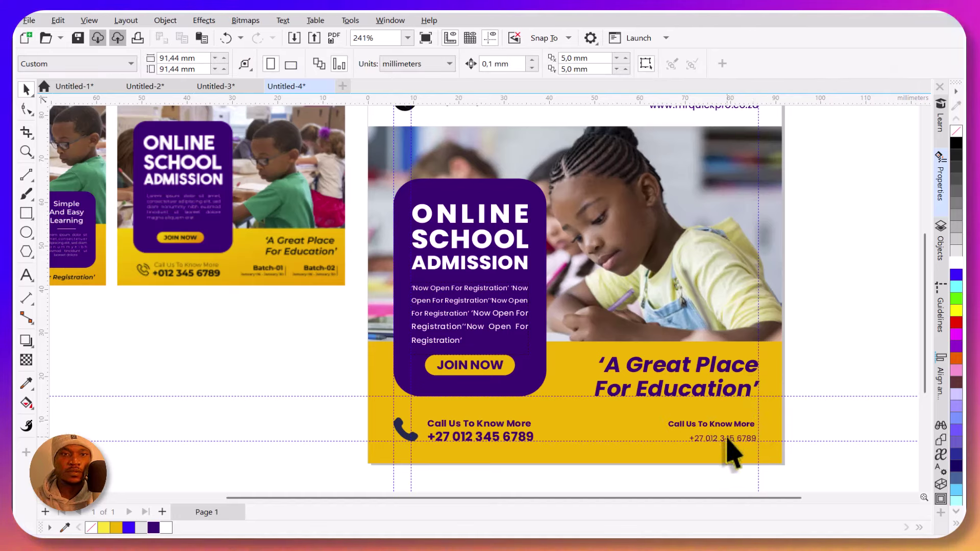
# Replace the copied phone number's text with 'Special Price 1 Annually' and finish editing the text.
pyautogui.click(729, 439)
pyautogui.press('F8')
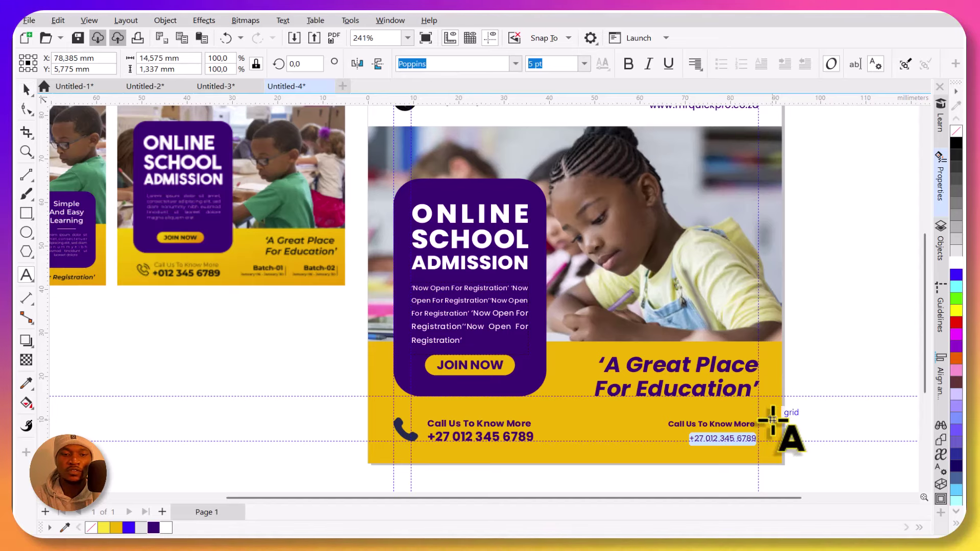
pyautogui.write('special Pr')
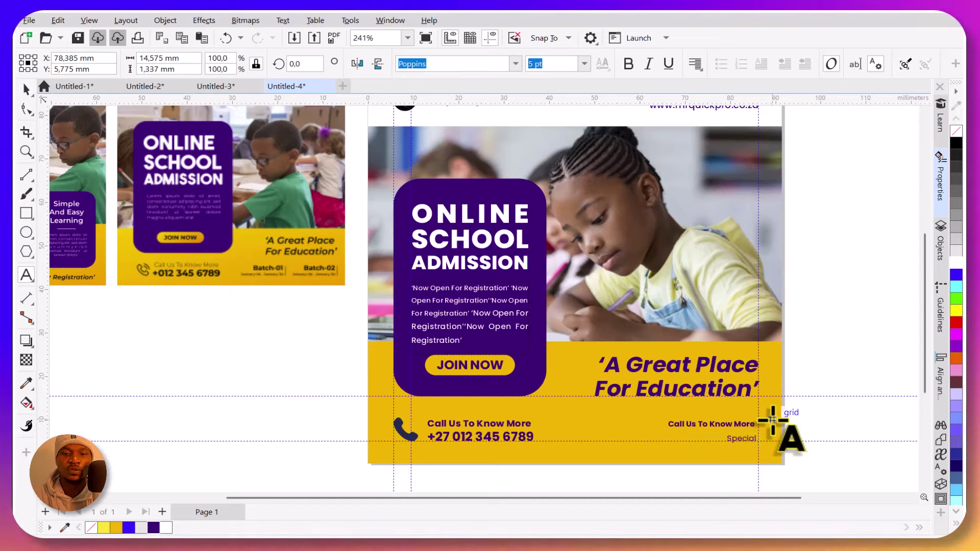
pyautogui.write('ice 1')
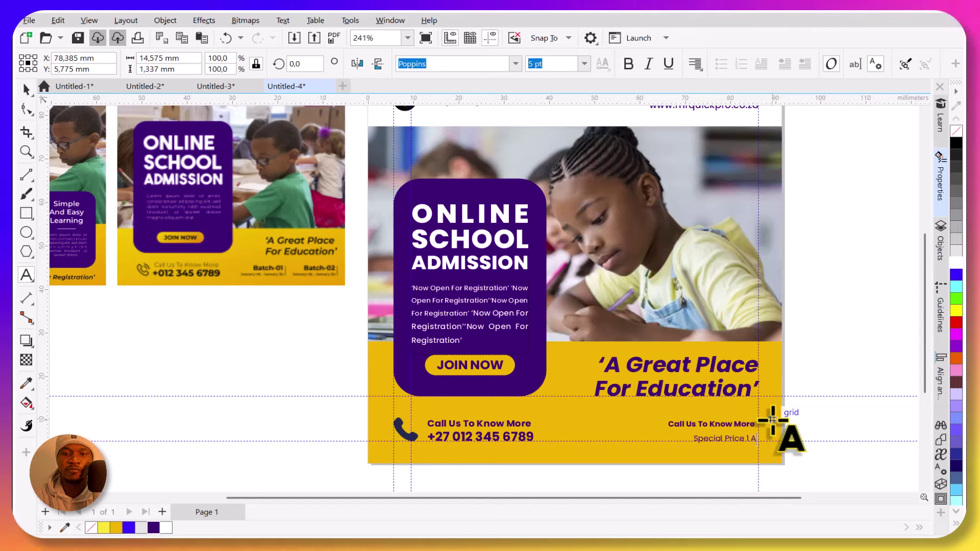
pyautogui.write('Annua')
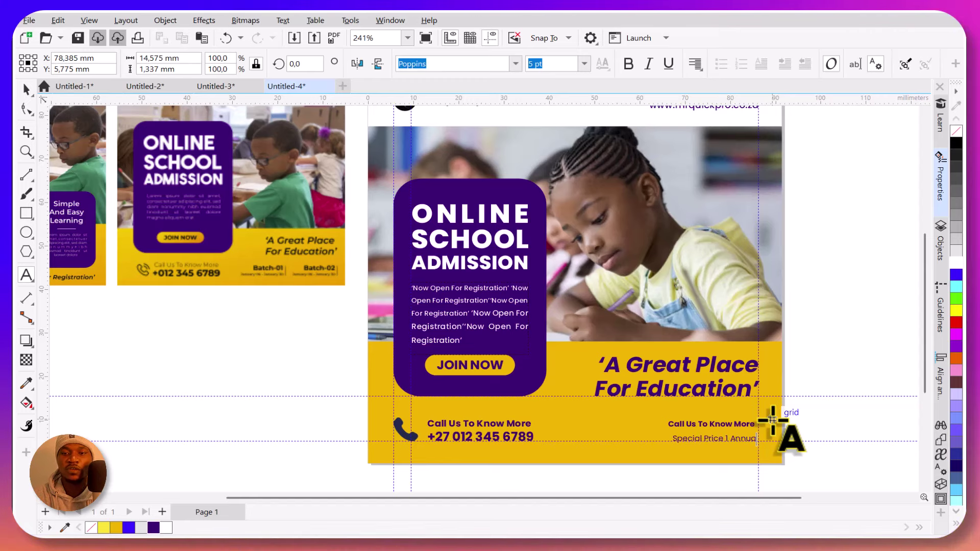
pyautogui.write('lly')
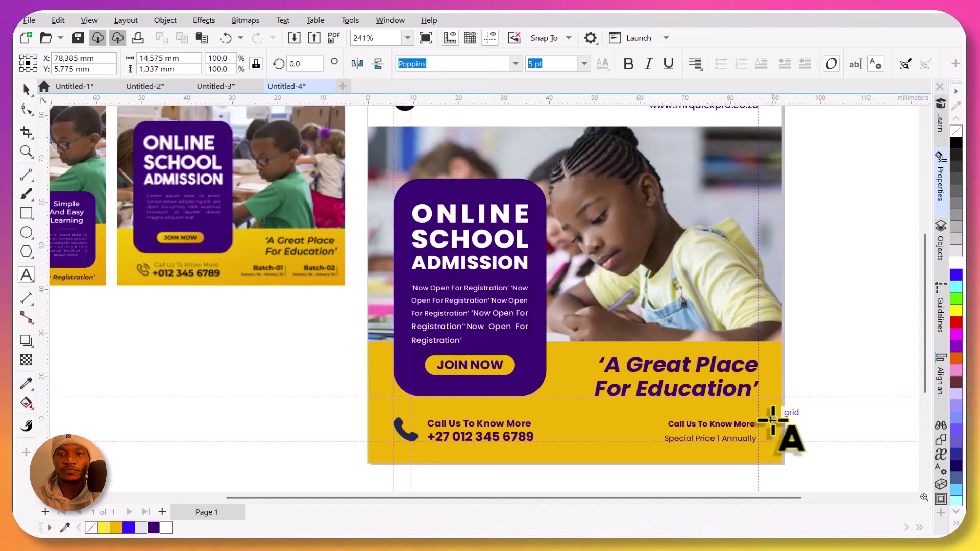
pyautogui.click(28, 89)
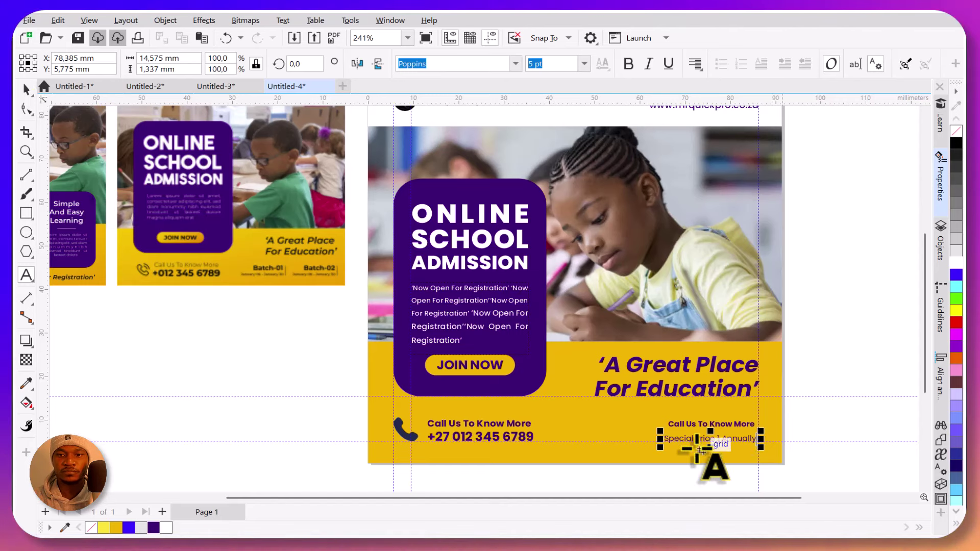
pyautogui.click(695, 442)
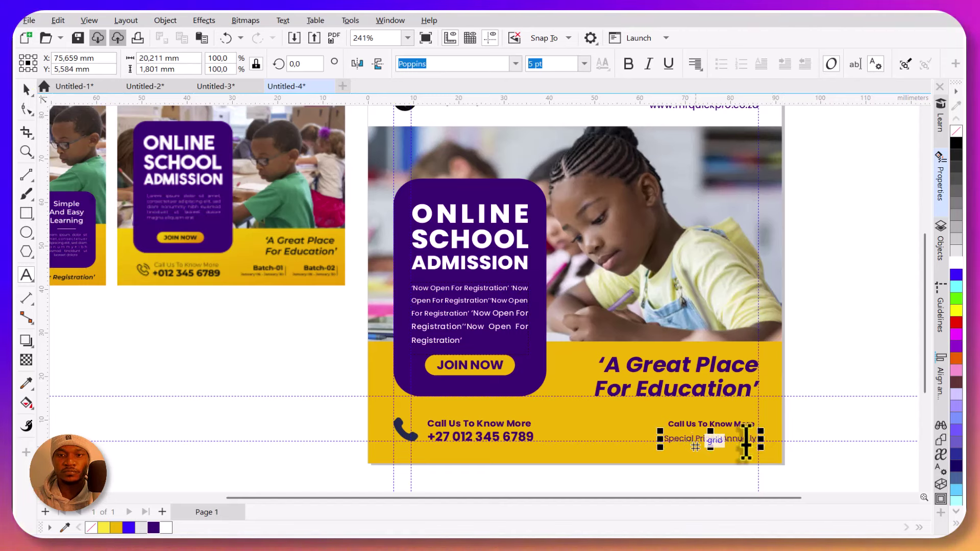
pyautogui.click(843, 434)
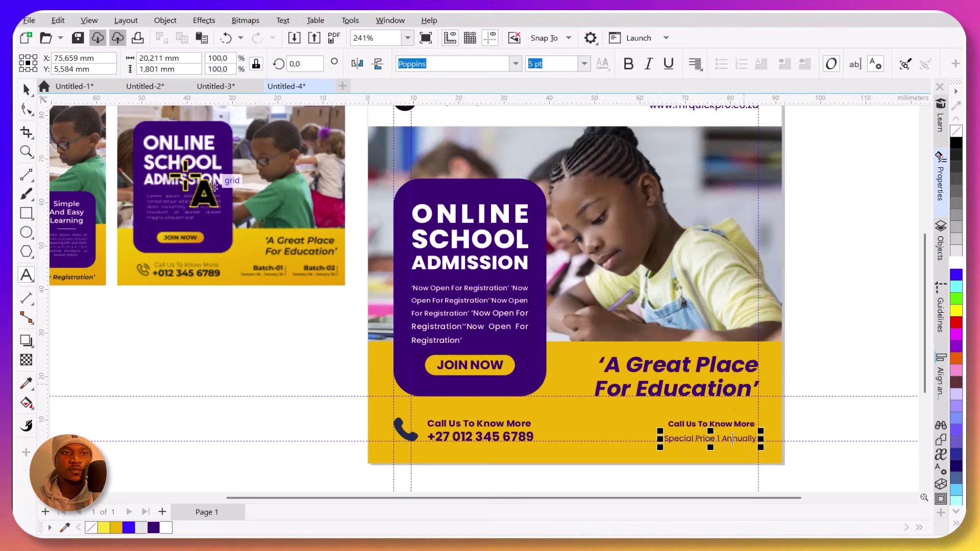
pyautogui.click(28, 91)
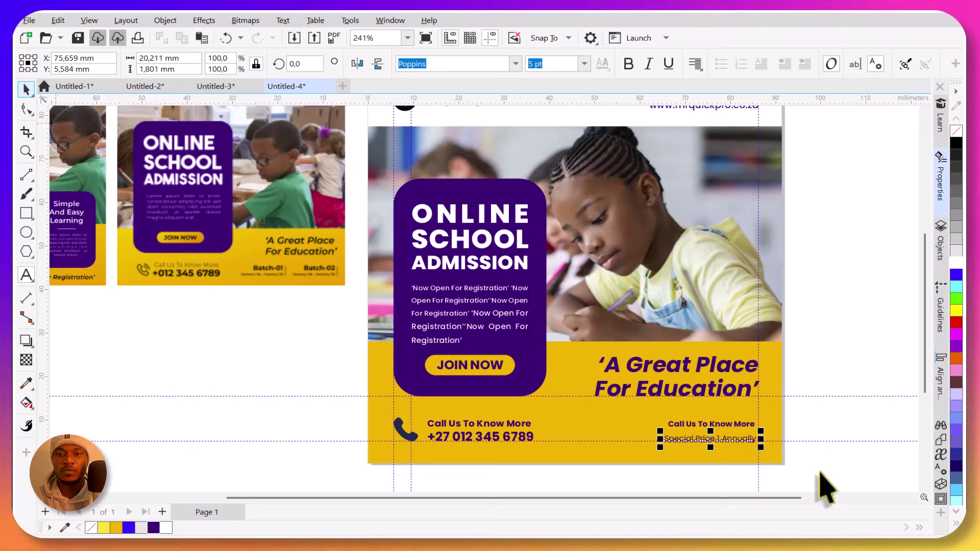
# Nudge the copied 'Call Us To Know More' line 0.9 mm down, closer to the special price line.
pyautogui.click(754, 427)
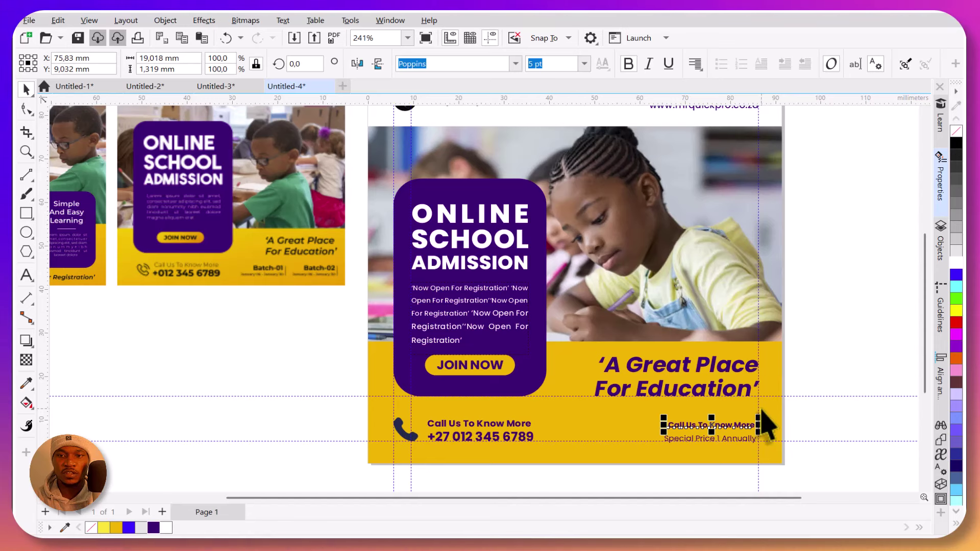
pyautogui.press('Down')
pyautogui.press('Down')
pyautogui.press('Down')
pyautogui.press('Down')
pyautogui.press('Down')
pyautogui.press('Down')
pyautogui.press('Down')
pyautogui.press('Down')
pyautogui.press('Down')
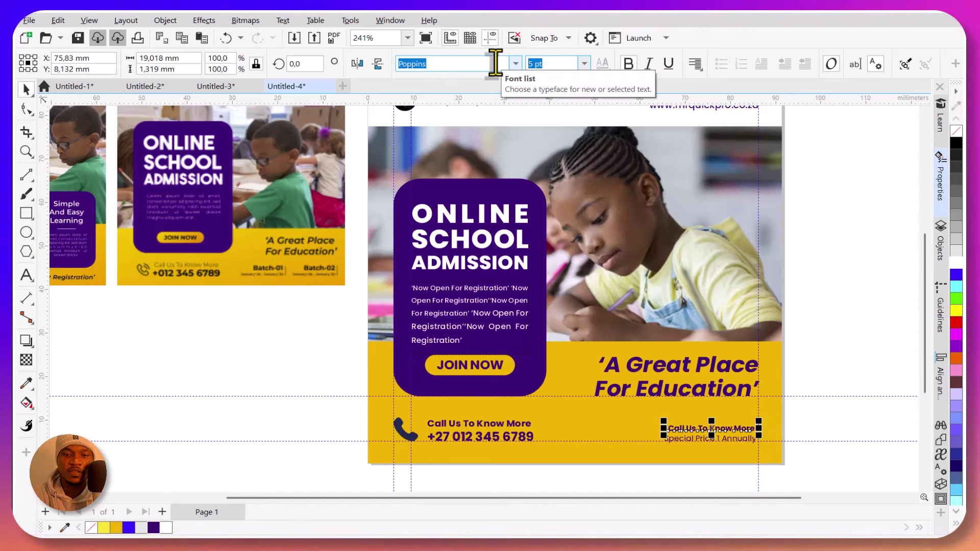
# Set the copied 'Call Us To Know More' line above the special price to 6 pt and replace its text with 'Batch-02'.
pyautogui.write('8')
pyautogui.press('Return')
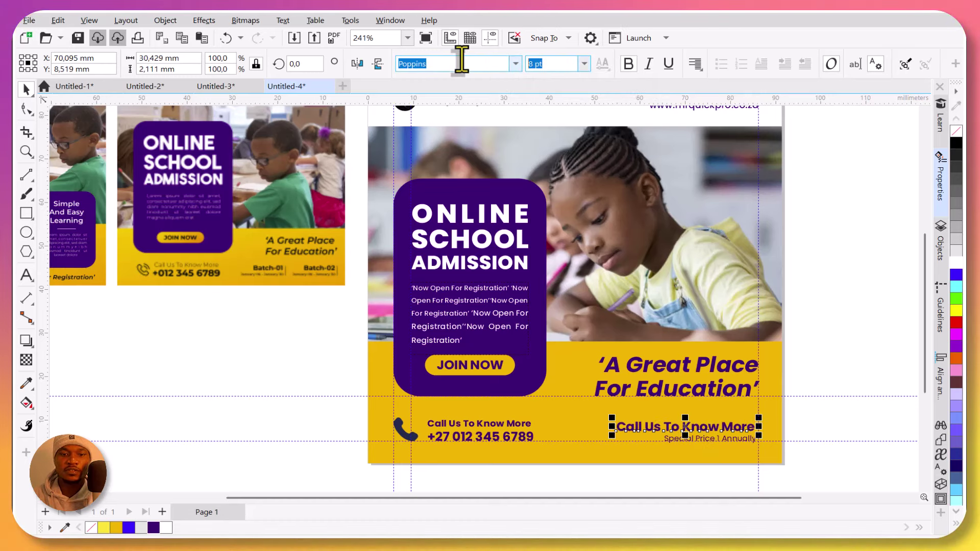
pyautogui.doubleClick(673, 428)
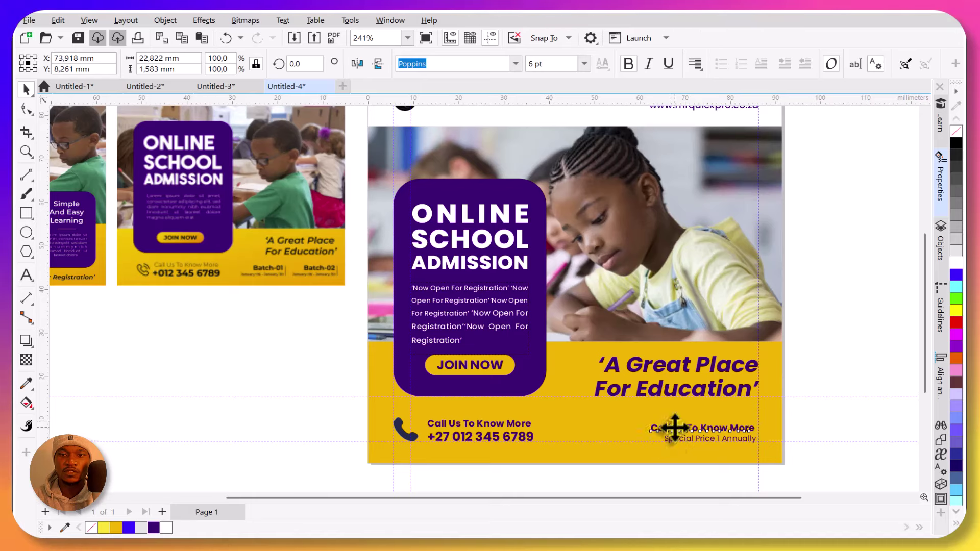
pyautogui.write('Batch-02')
pyautogui.click(675, 430)
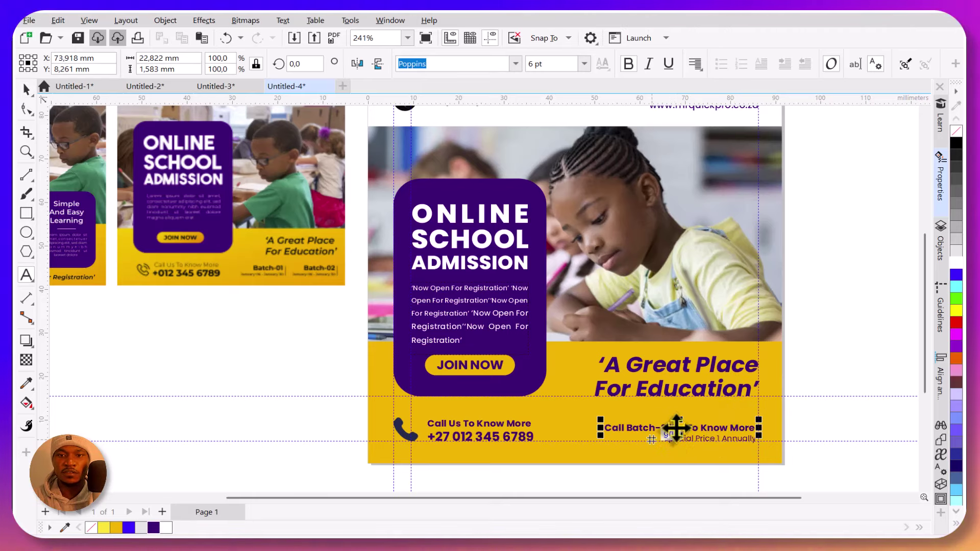
pyautogui.moveTo(755, 431); pyautogui.dragTo(765, 368)
pyautogui.press('BackSpace')
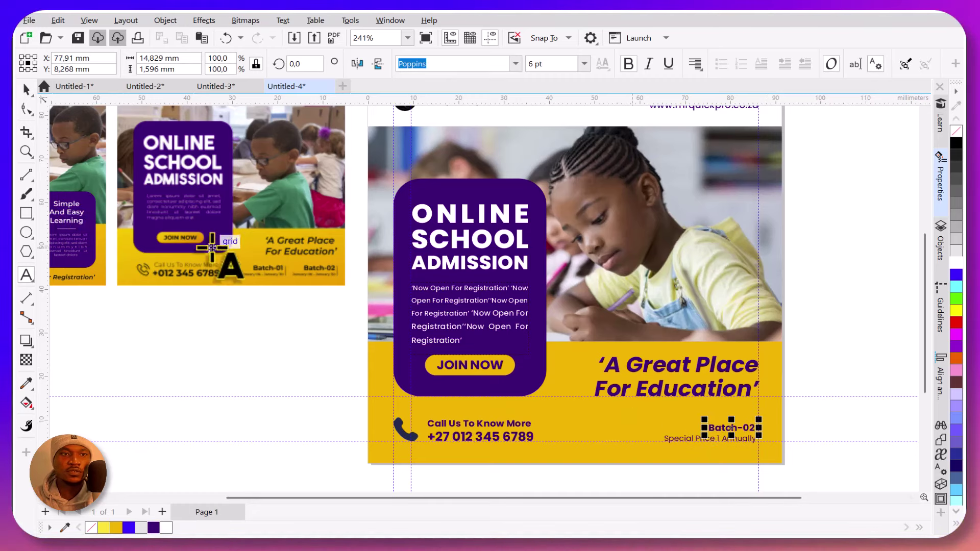
pyautogui.click(812, 437)
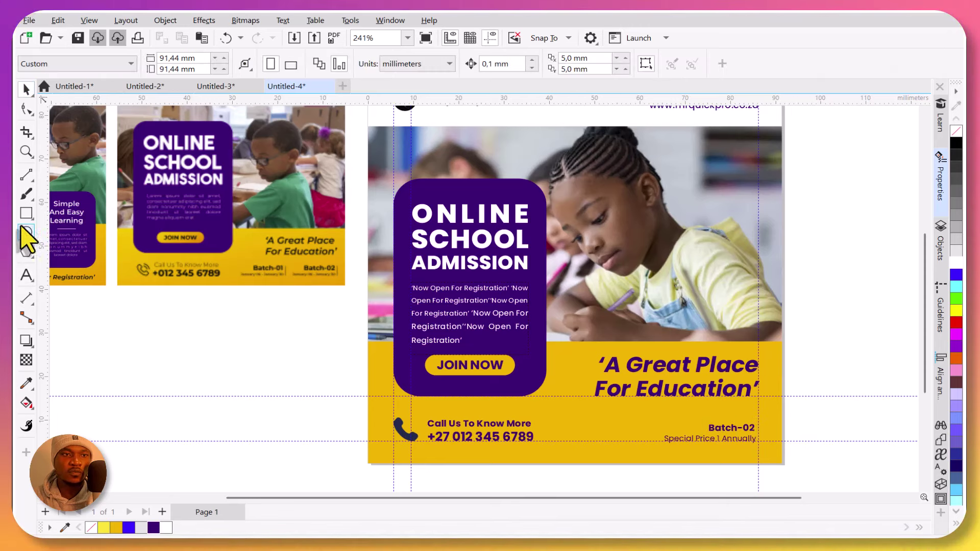
# Draw a vertical 2-Point Line about 3.9 mm tall on the right margin guide beside the Batch-02 text and colour it dark purple.
pyautogui.click(29, 178)
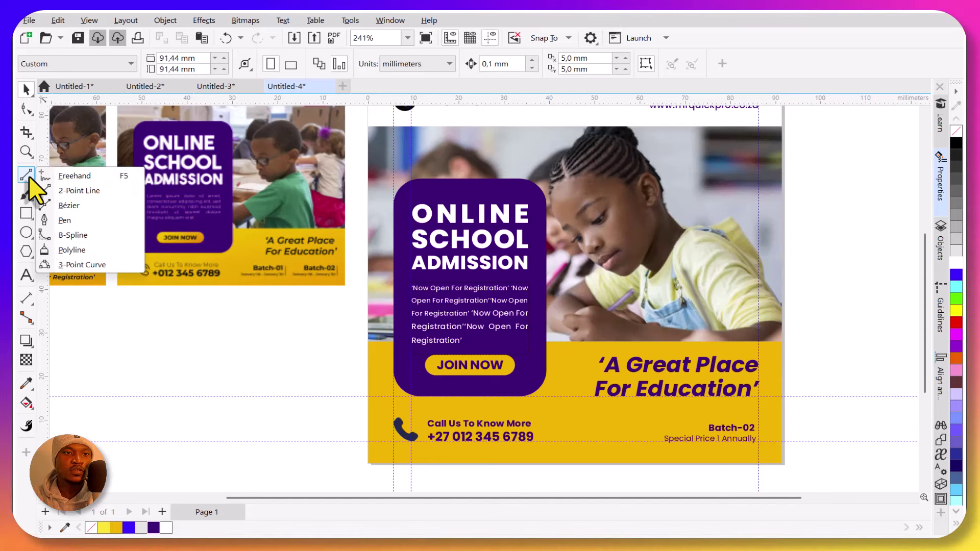
pyautogui.click(60, 193)
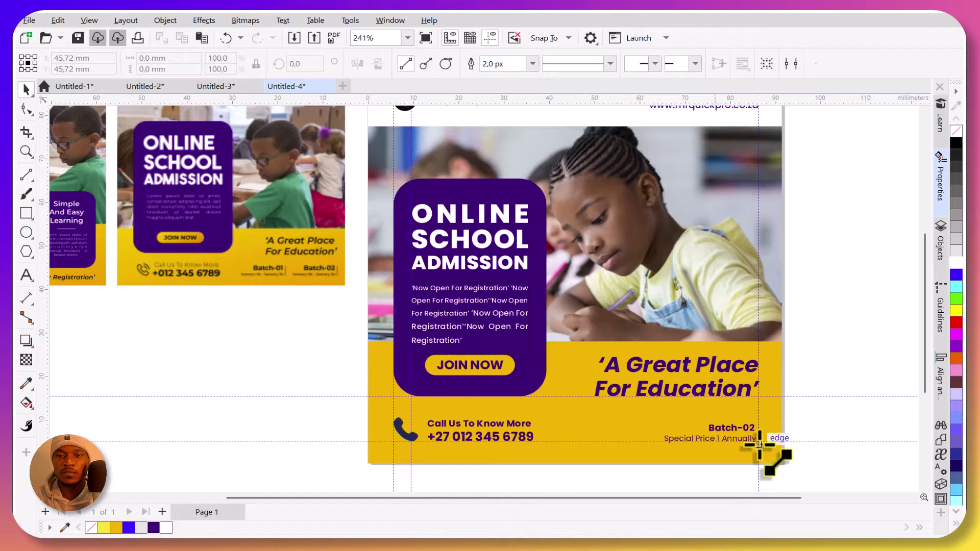
pyautogui.scroll(4, 755, 444)
pyautogui.scroll(5, 764, 434)
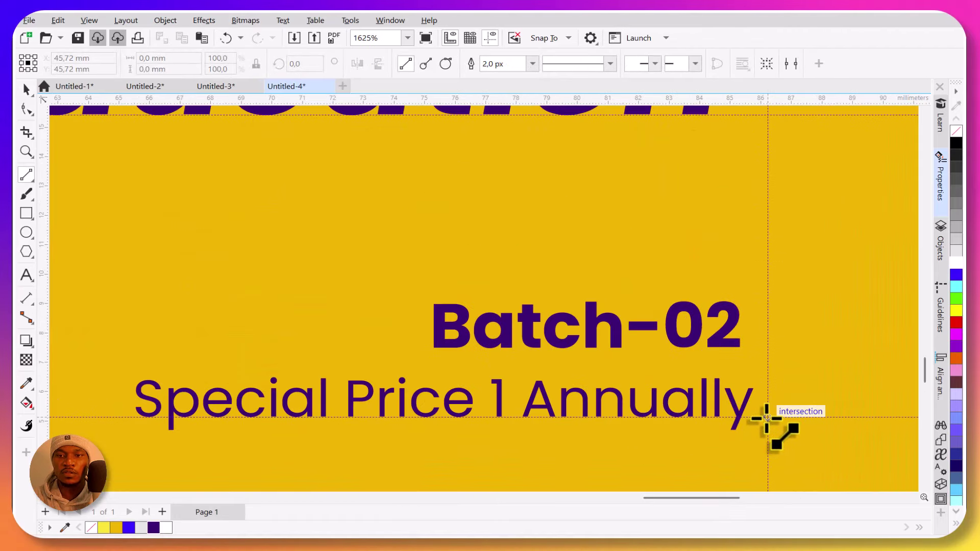
pyautogui.moveTo(765, 304); pyautogui.dragTo(768, 416)
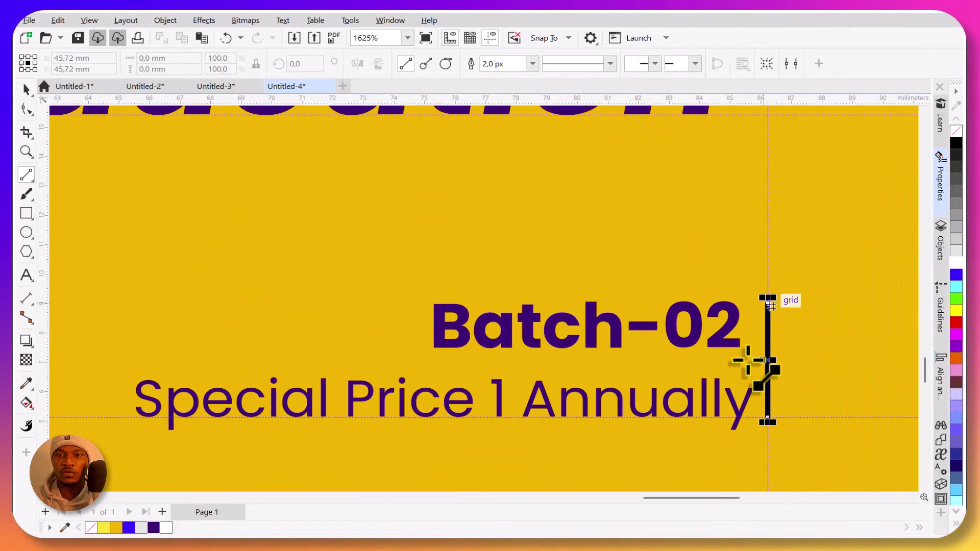
pyautogui.click(26, 89)
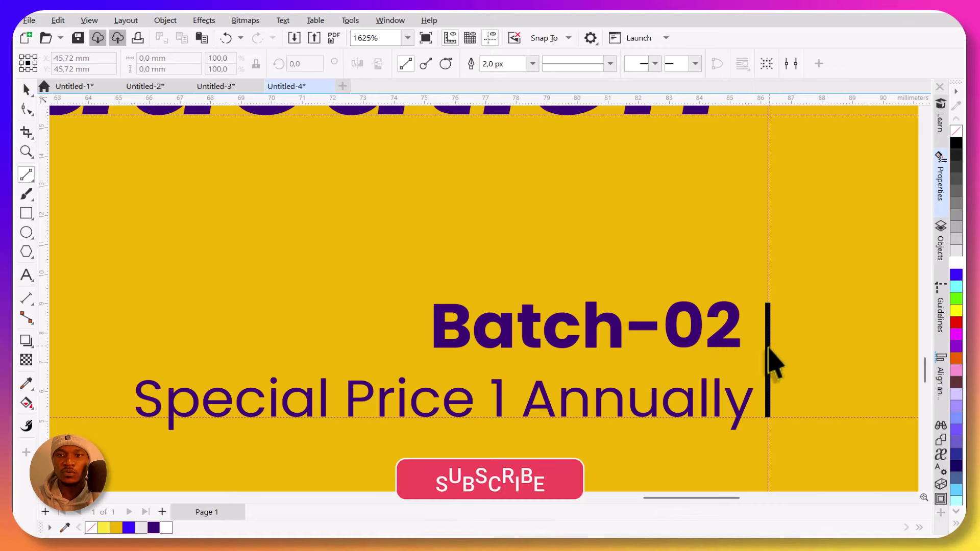
pyautogui.click(769, 363)
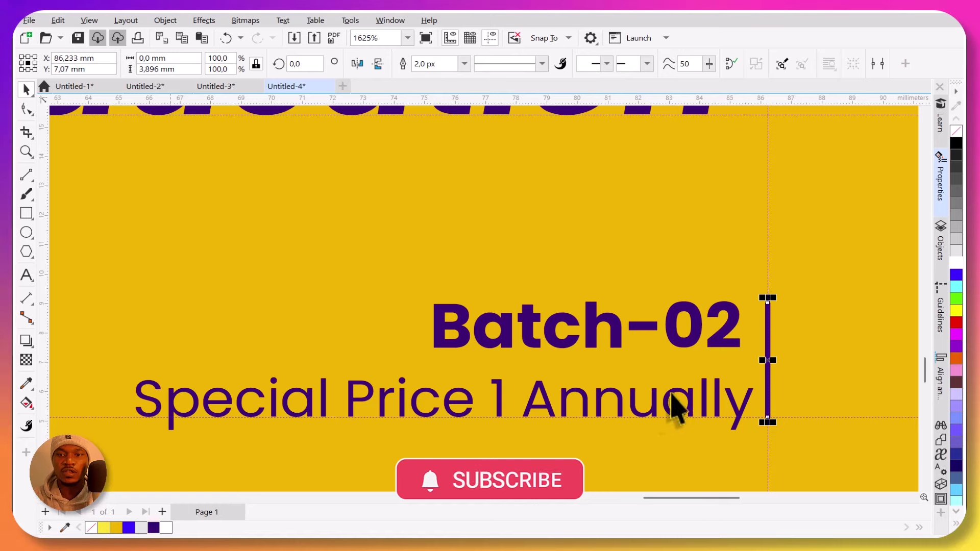
# Place a copy of the Batch-02 text, price line and divider about 23 mm to the left of the original.
pyautogui.scroll(-3, 663, 409)
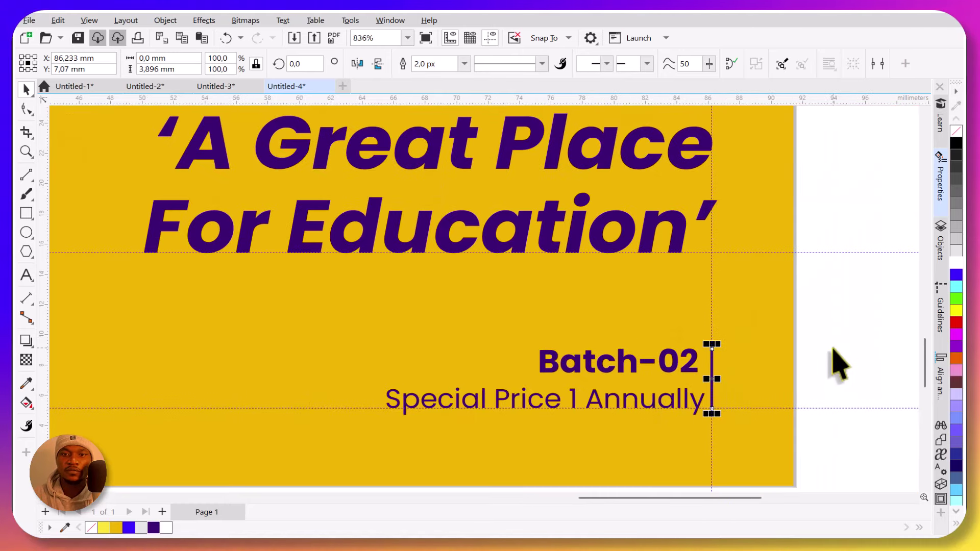
pyautogui.scroll(-3, 777, 357)
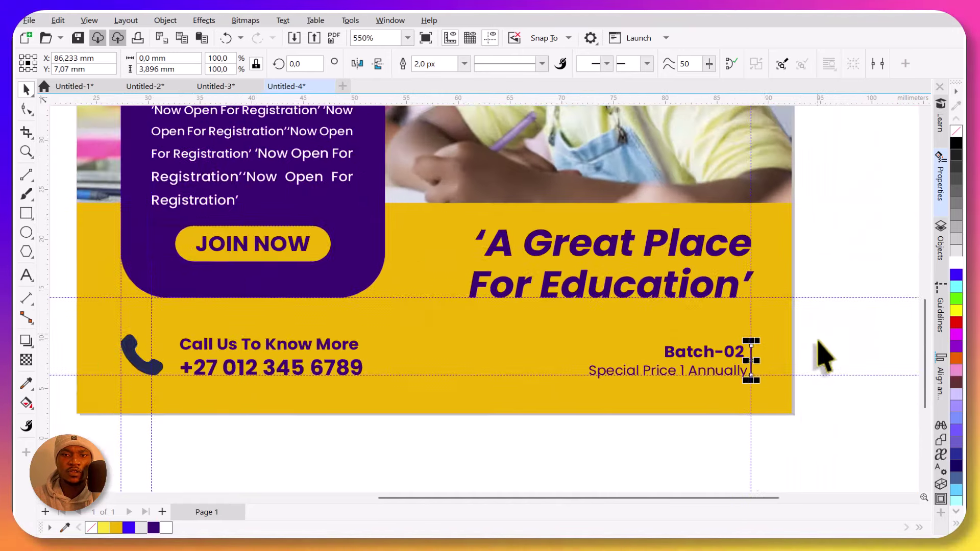
pyautogui.scroll(-4, 822, 358)
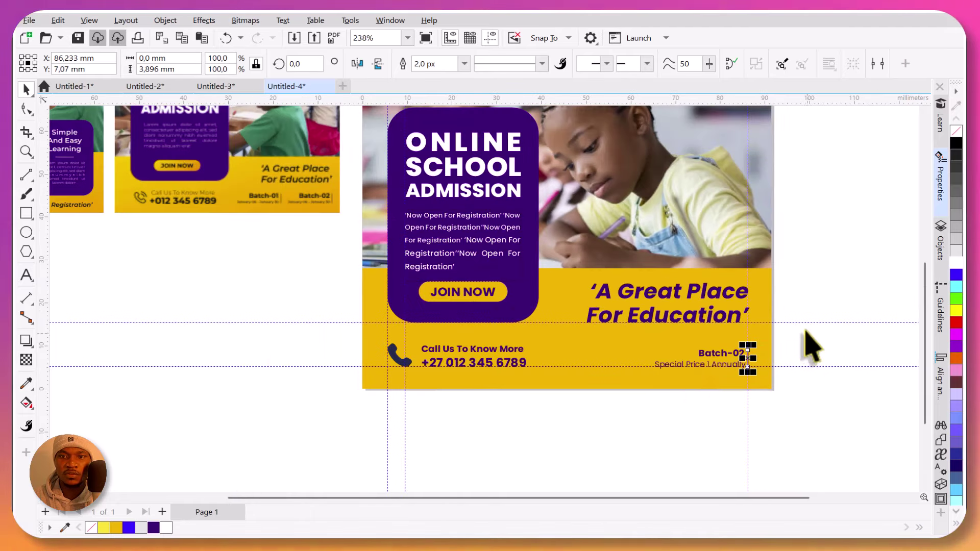
pyautogui.moveTo(812, 347); pyautogui.dragTo(638, 393)
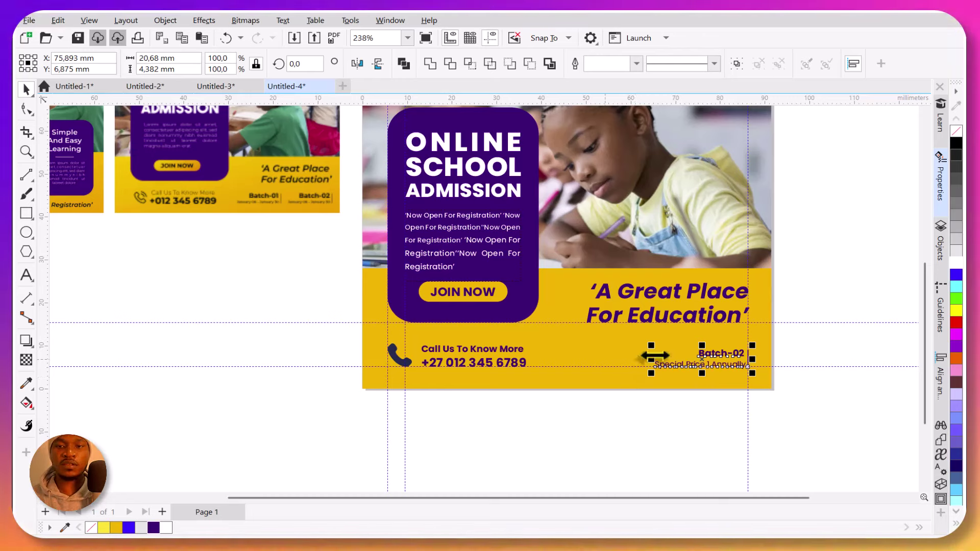
pyautogui.moveTo(714, 358); pyautogui.dragTo(610, 354)
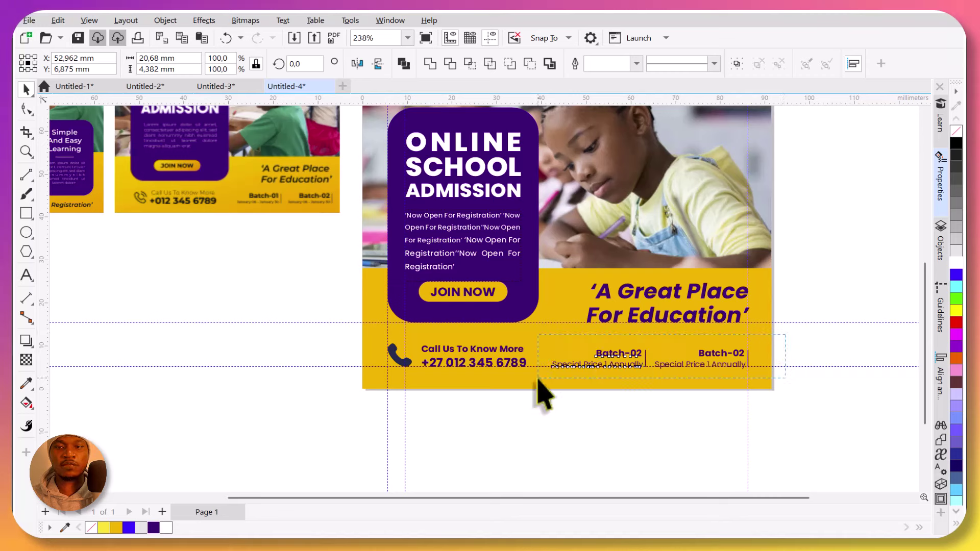
# Scale both batch blocks down together to about 36 mm wide, with the outer divider on the right margin guide.
pyautogui.moveTo(538, 379); pyautogui.dragTo(541, 384)
pyautogui.moveTo(547, 344); pyautogui.dragTo(567, 351)
pyautogui.moveTo(740, 352); pyautogui.dragTo(747, 354)
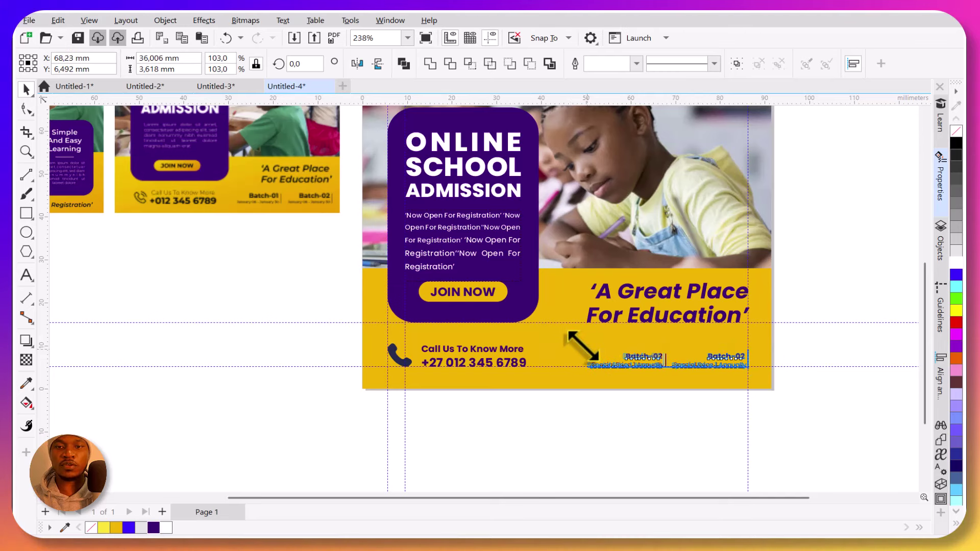
pyautogui.moveTo(582, 347); pyautogui.dragTo(582, 349)
pyautogui.click(828, 349)
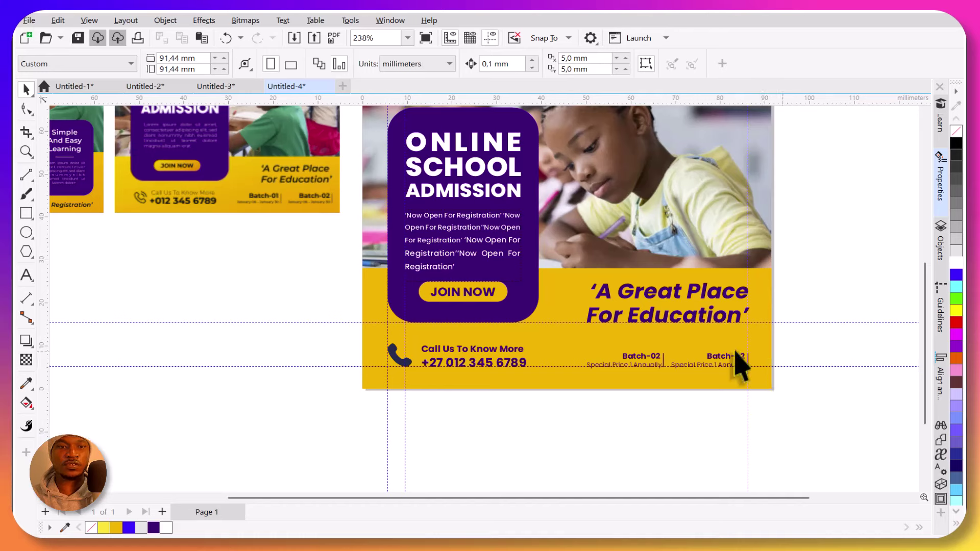
# Change the copied block's heading to 'Batch-01' and its price line to 'Special Price 1 Monthly'.
pyautogui.doubleClick(653, 359)
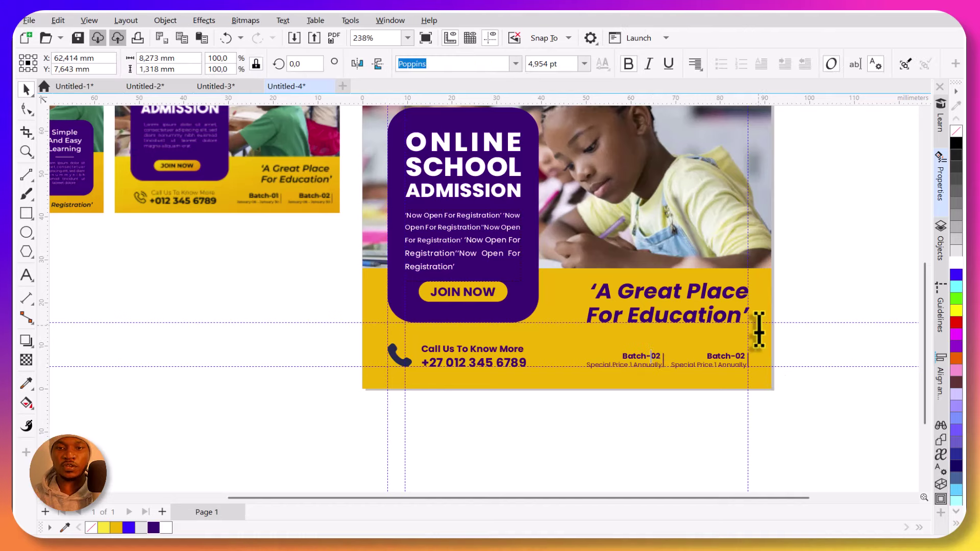
pyautogui.press('Escape')
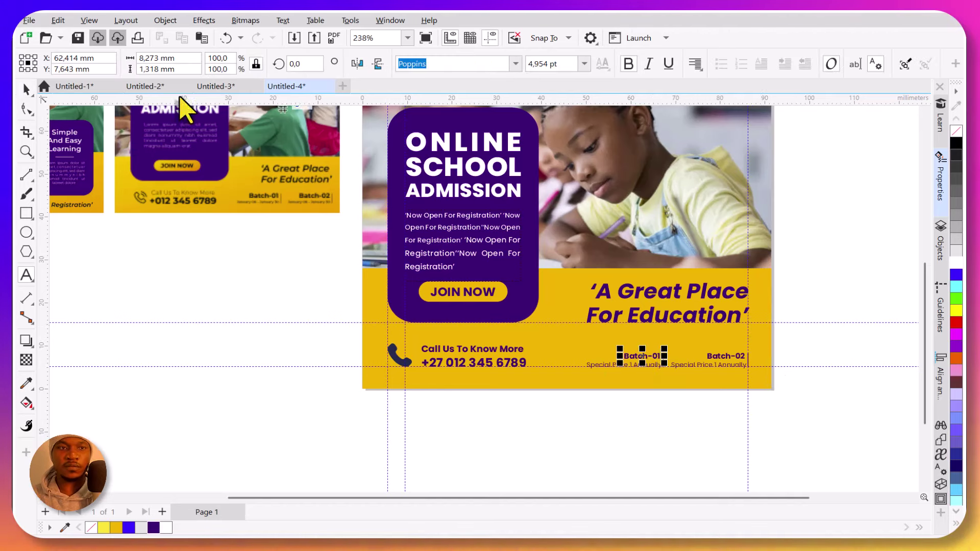
pyautogui.click(654, 366)
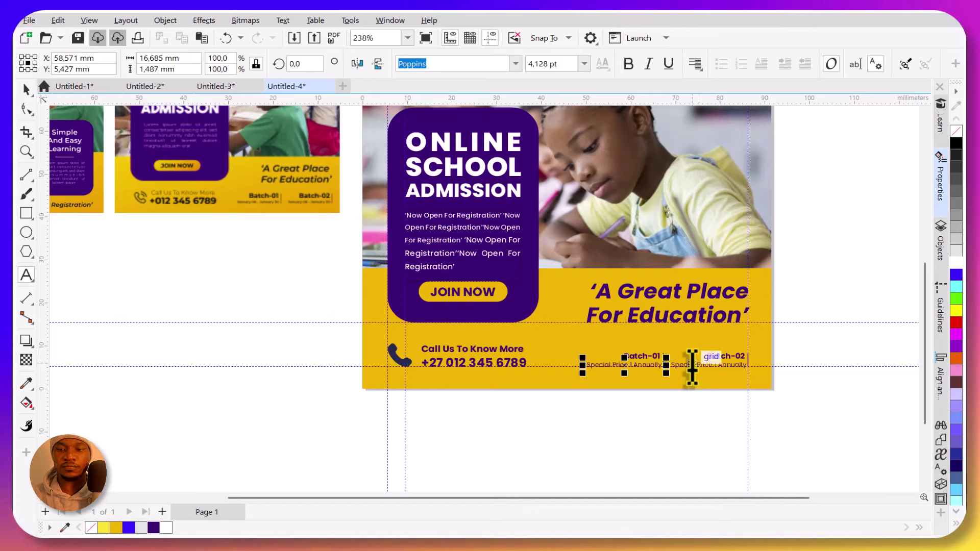
pyautogui.doubleClick(652, 368)
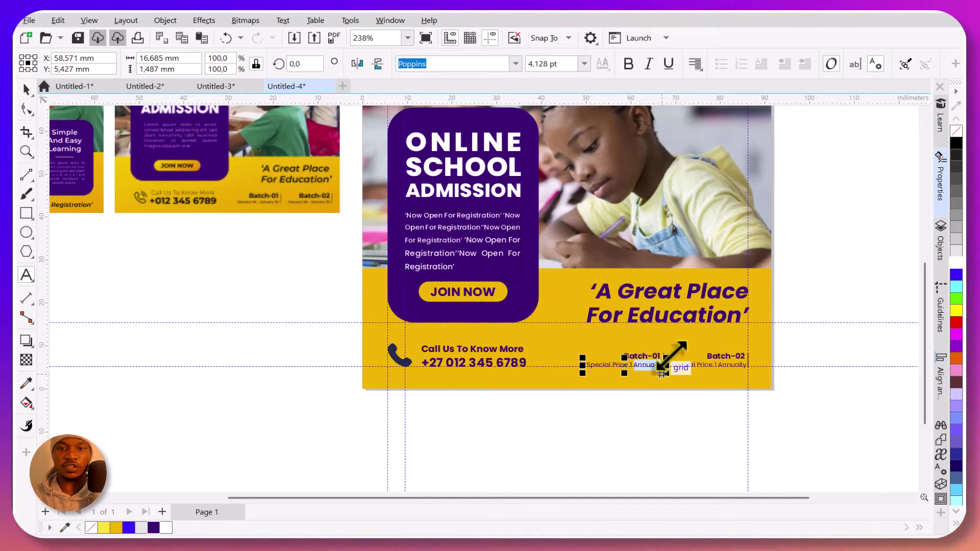
pyautogui.write('Monthly')
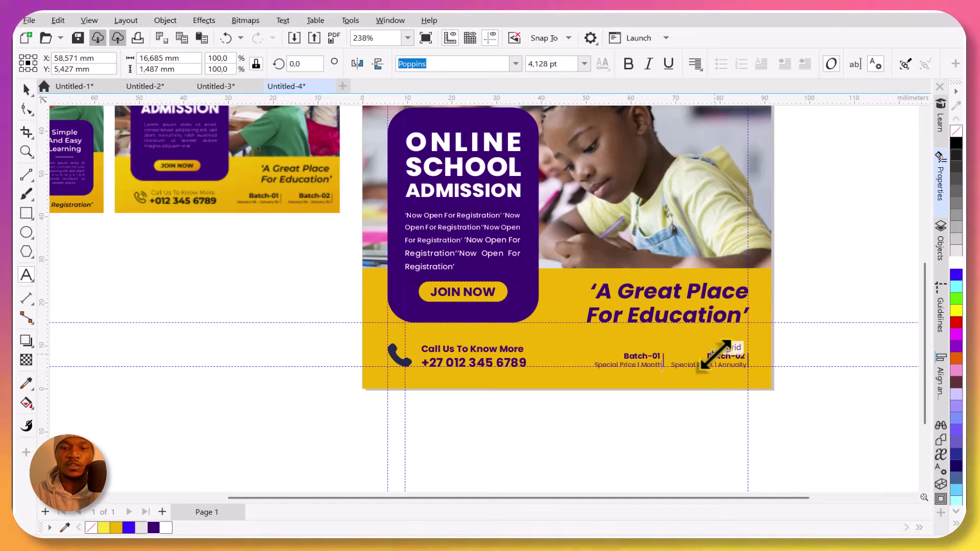
pyautogui.click(26, 89)
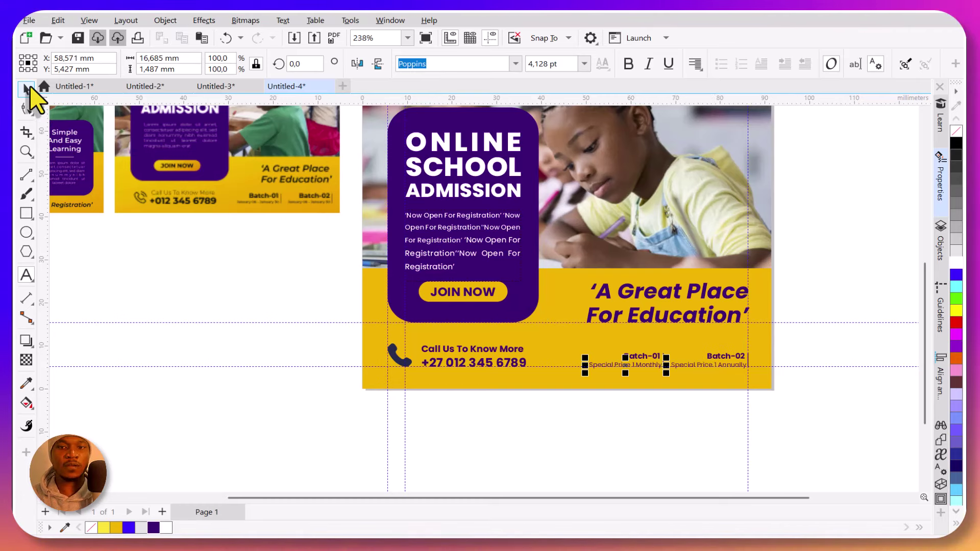
pyautogui.click(781, 327)
# Enlarge both batch blocks together slightly towards the phone number, keeping their right edge on the margin guide.
pyautogui.moveTo(722, 286); pyautogui.dragTo(726, 307)
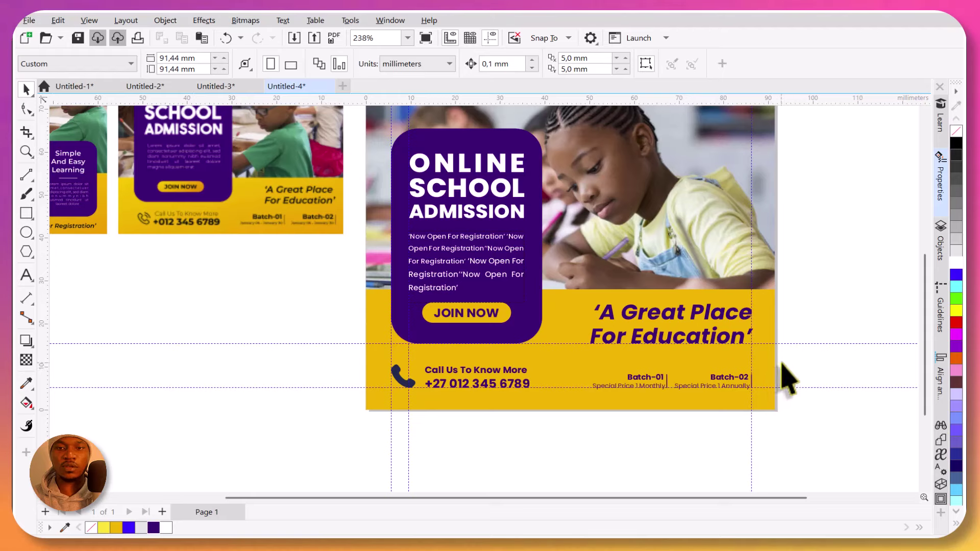
pyautogui.moveTo(567, 401); pyautogui.dragTo(575, 409)
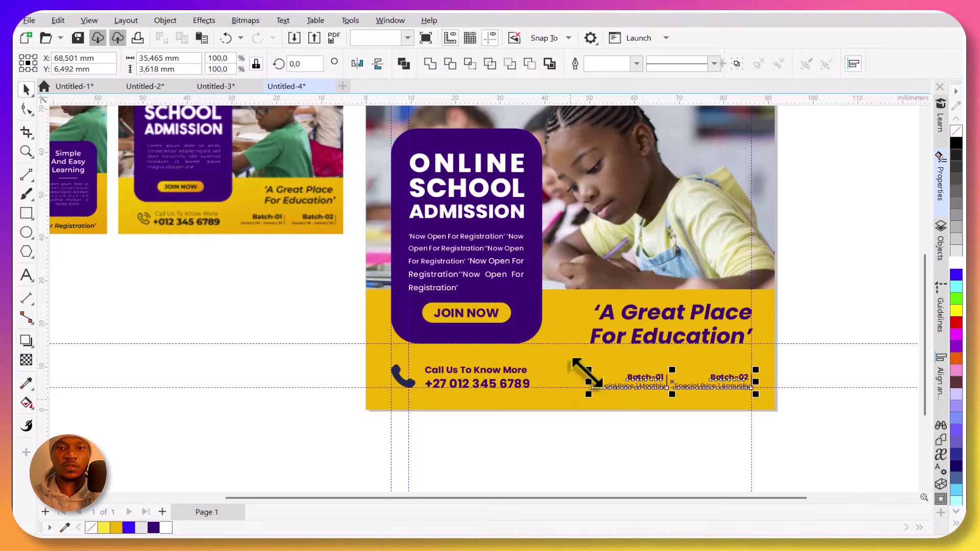
pyautogui.moveTo(587, 373); pyautogui.dragTo(564, 371)
pyautogui.click(805, 361)
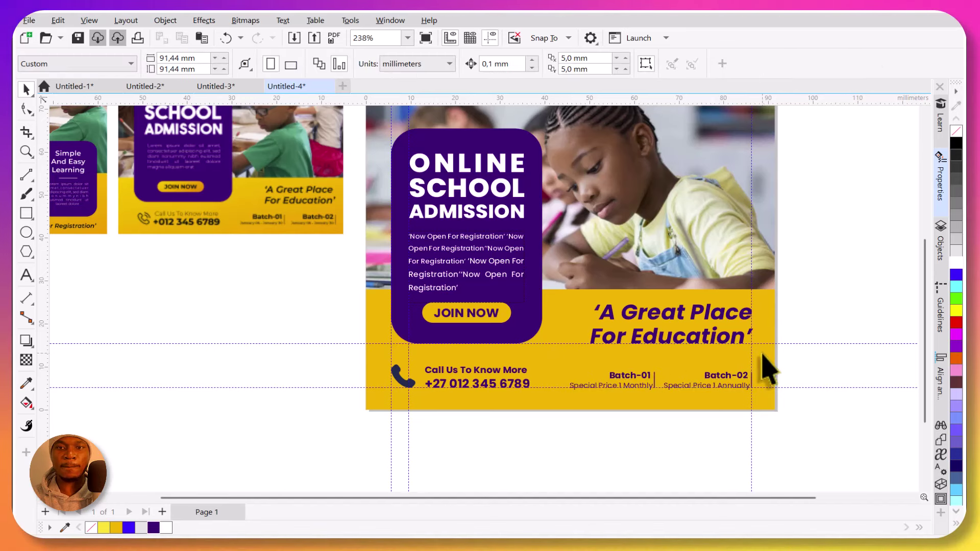
# Fit the page height in view and examine the flyer in a full-screen preview.
pyautogui.scroll(-2, 768, 368)
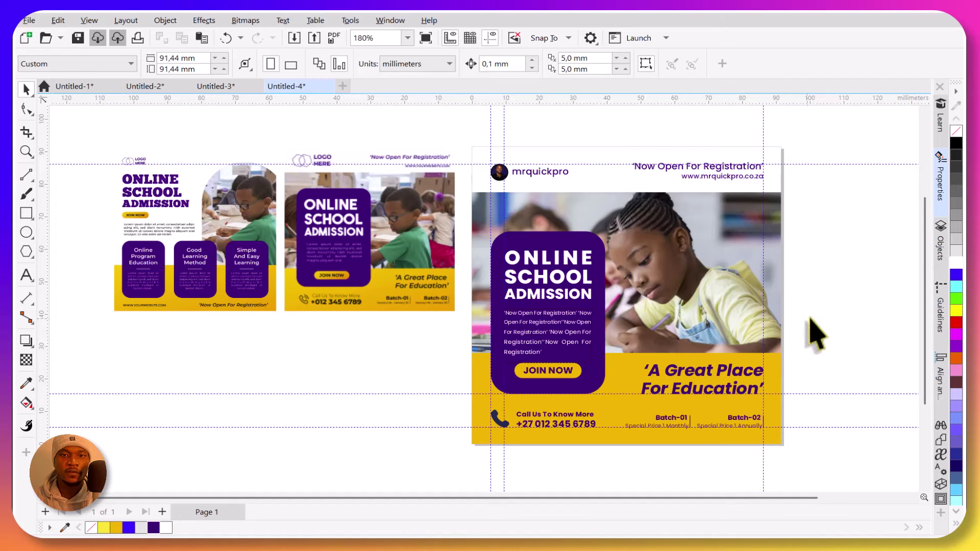
pyautogui.click(407, 37)
pyautogui.click(396, 89)
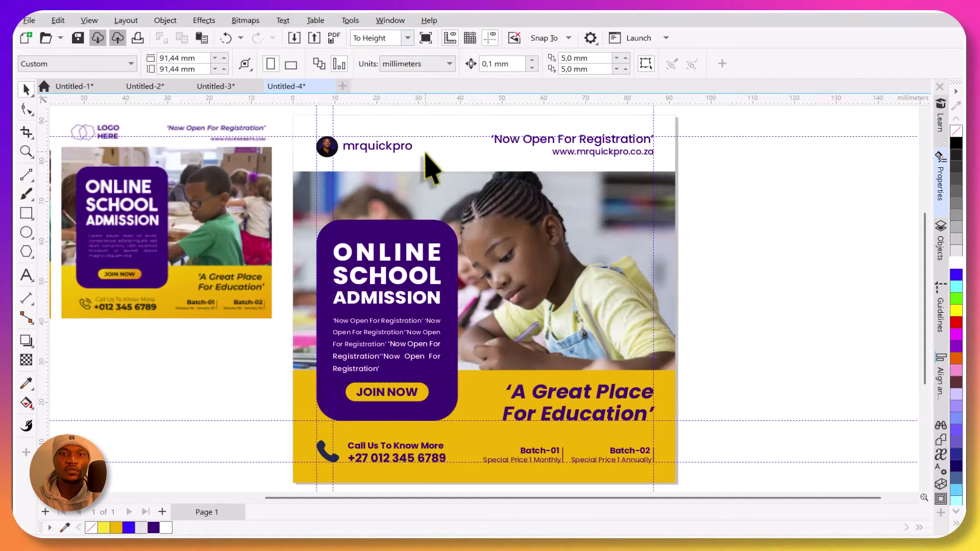
pyautogui.click(425, 38)
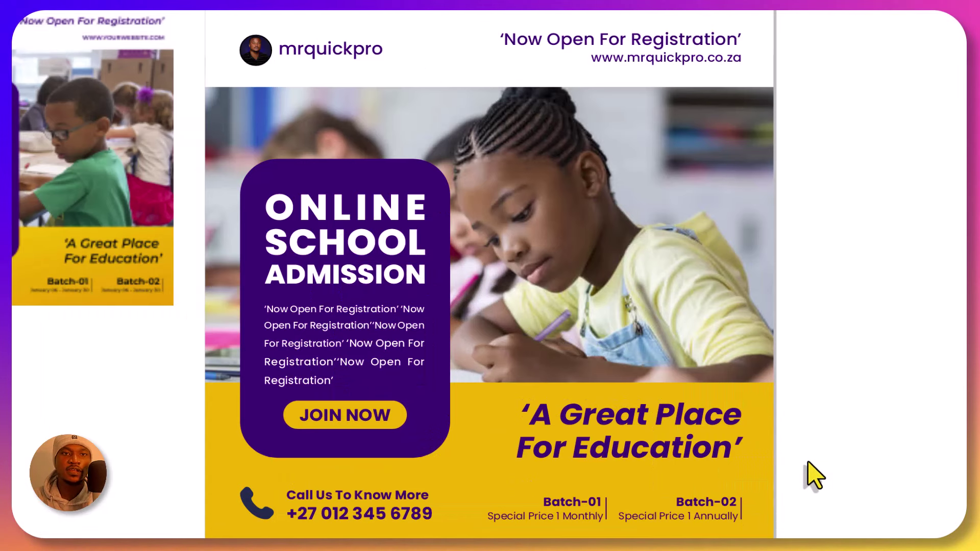
pyautogui.click(484, 276)
# Enlarge the reference design beside the page to about 73 mm wide and compare it with the flyer.
pyautogui.moveTo(401, 278); pyautogui.dragTo(526, 284)
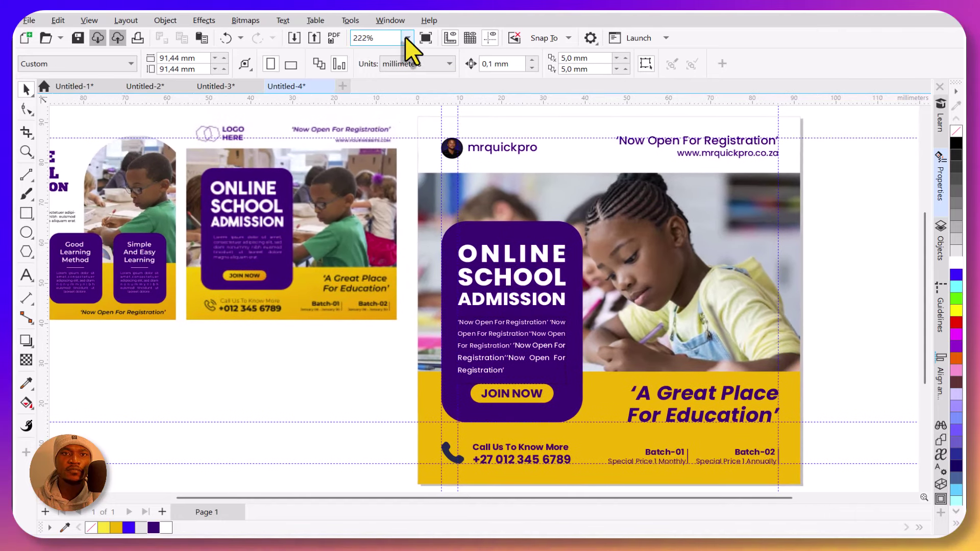
pyautogui.click(272, 261)
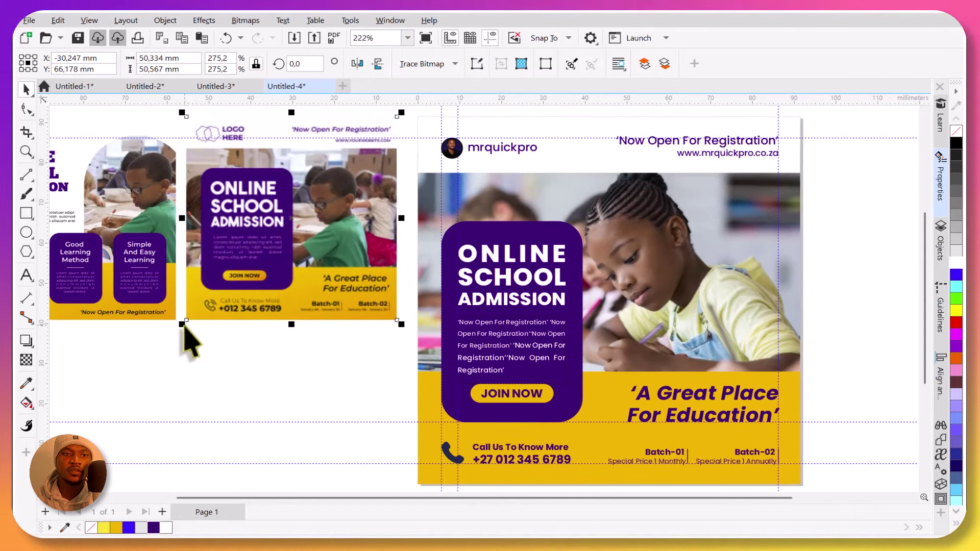
pyautogui.moveTo(182, 325); pyautogui.dragTo(91, 414)
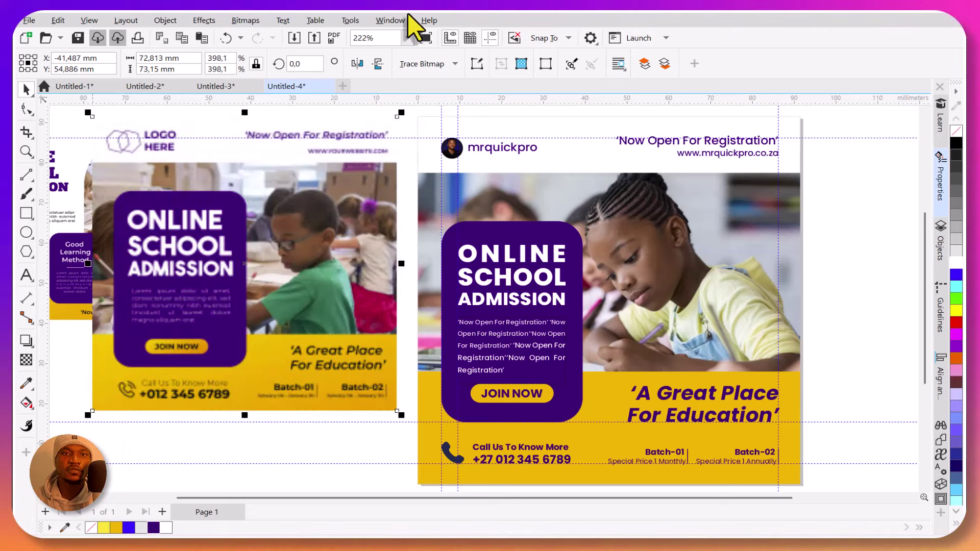
pyautogui.click(429, 41)
pyautogui.click(367, 113)
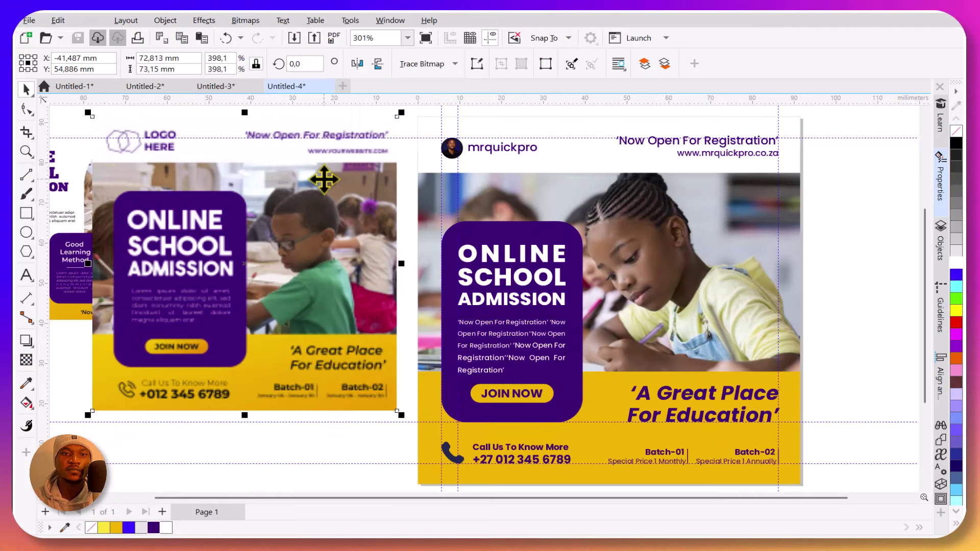
pyautogui.scroll(-1, 332, 189)
pyautogui.moveTo(336, 191); pyautogui.dragTo(370, 203)
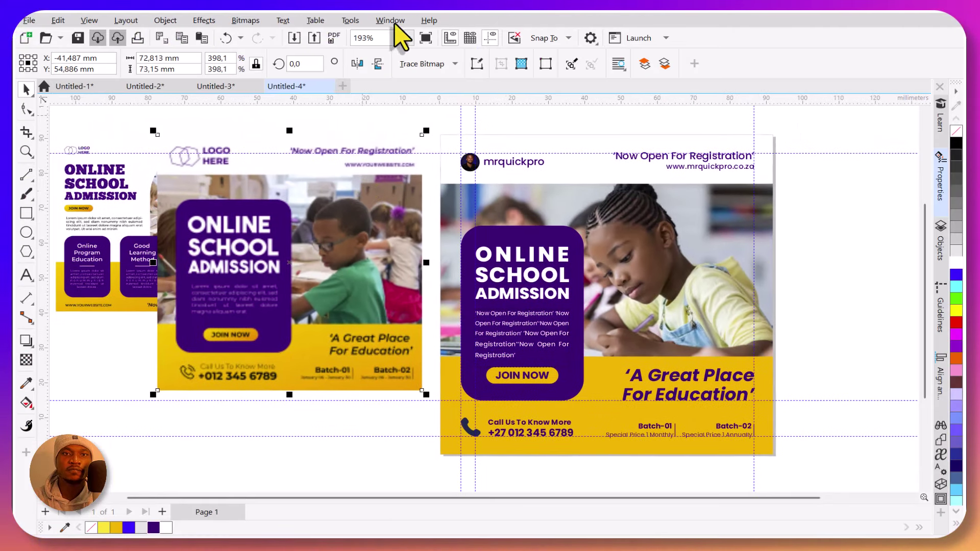
# Preview the flyer full screen and lower the 'JOIN NOW' button together with its label by 1.6 mm.
pyautogui.click(427, 38)
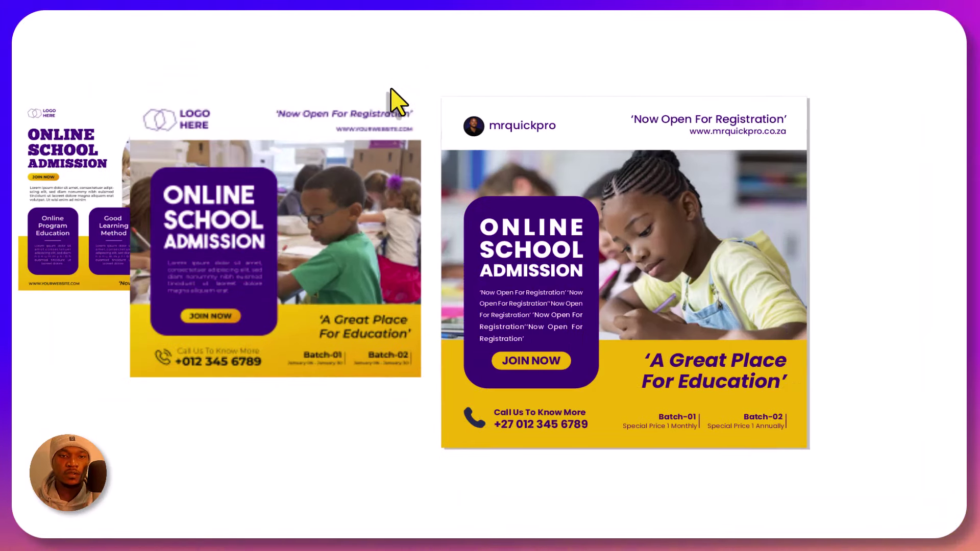
pyautogui.click(541, 330)
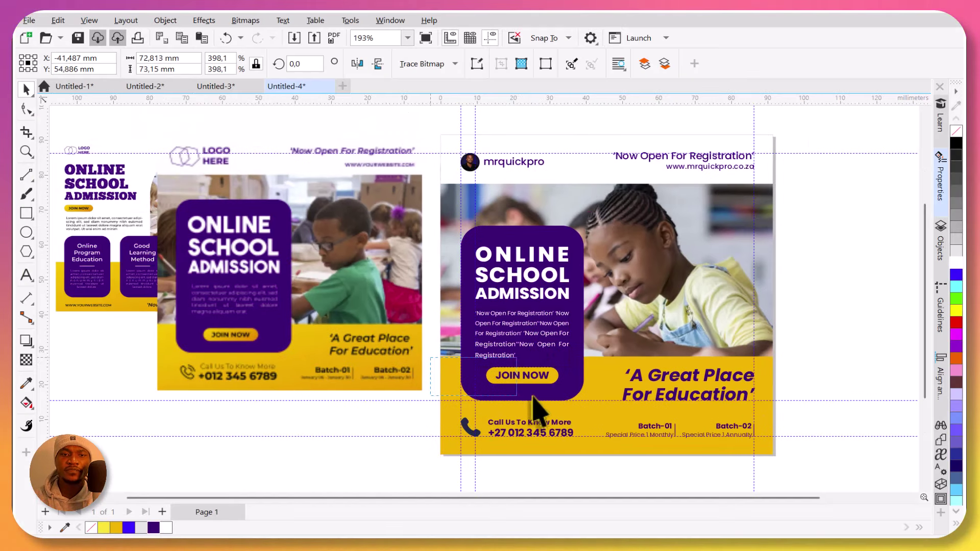
pyautogui.click(519, 375)
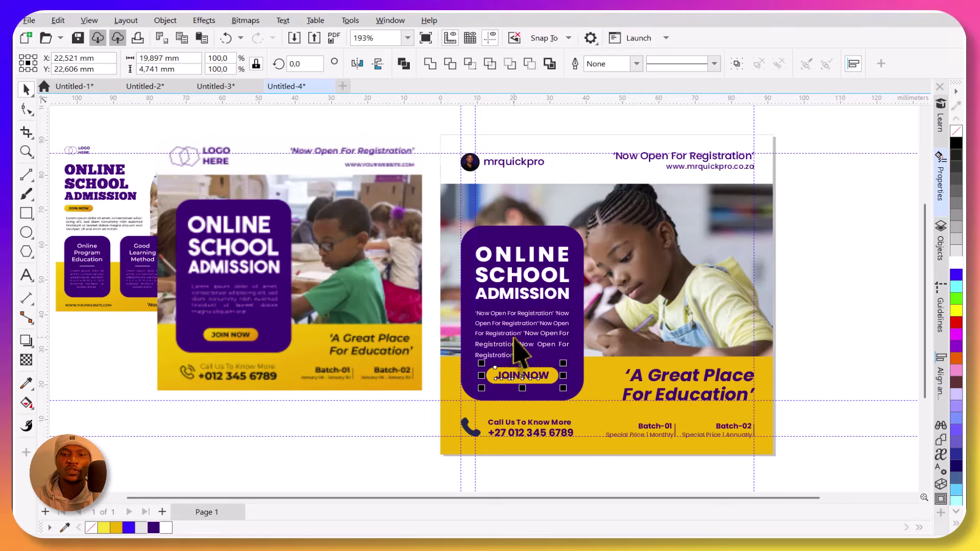
pyautogui.press('Down')
pyautogui.press('Down')
pyautogui.press('Down')
pyautogui.press('Down')
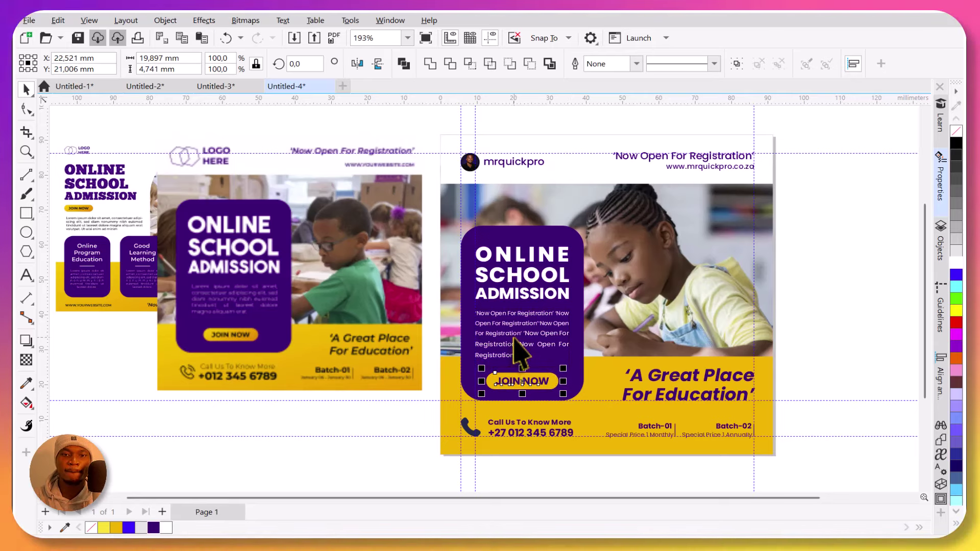
# Nudge the paragraph text in the purple panel down slightly to a Y position of 32.68 mm.
pyautogui.click(510, 345)
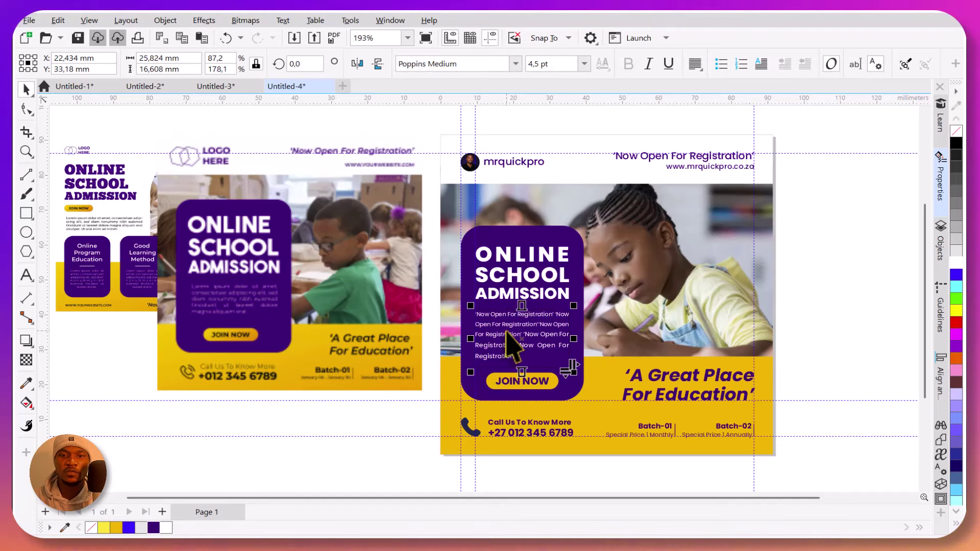
pyautogui.press('Down')
pyautogui.press('Down')
pyautogui.press('Down')
pyautogui.press('Down')
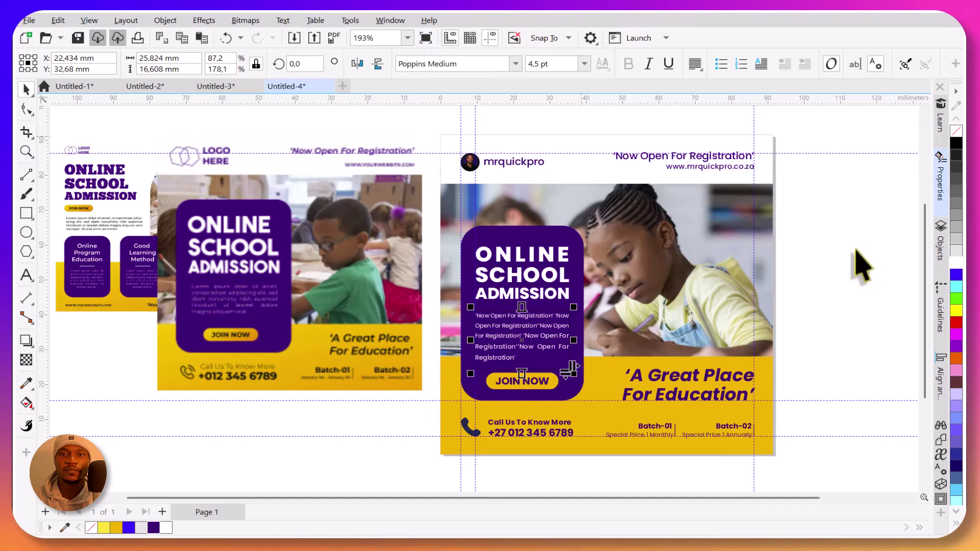
pyautogui.press('Escape')
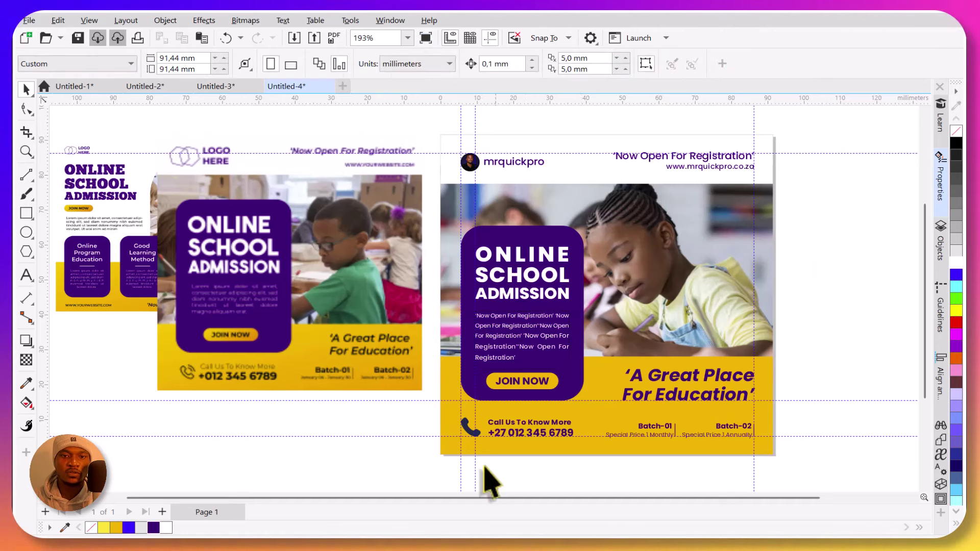
# Apply a straight vertical gradient to the yellow footer rectangle, from its existing yellow at the base to white at its upper edge.
pyautogui.click(575, 448)
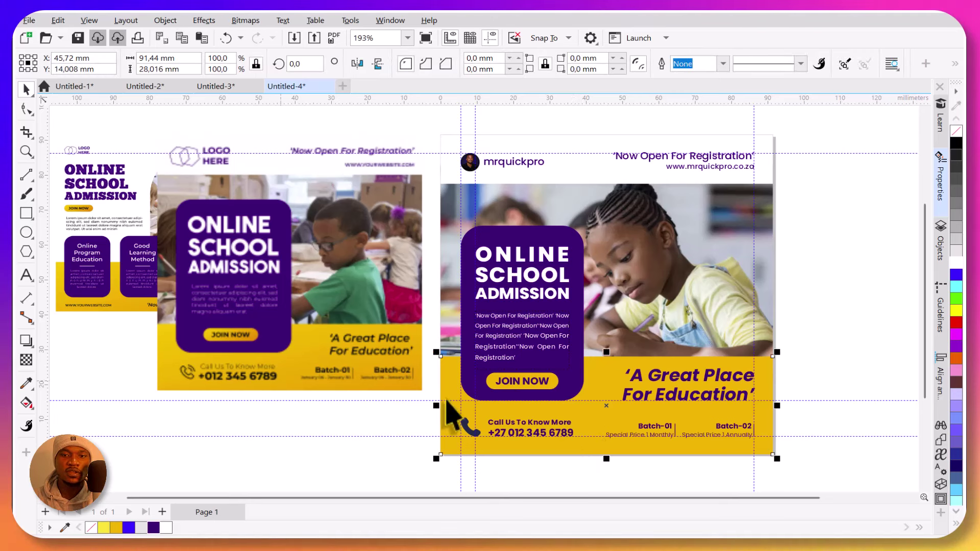
pyautogui.press('g')
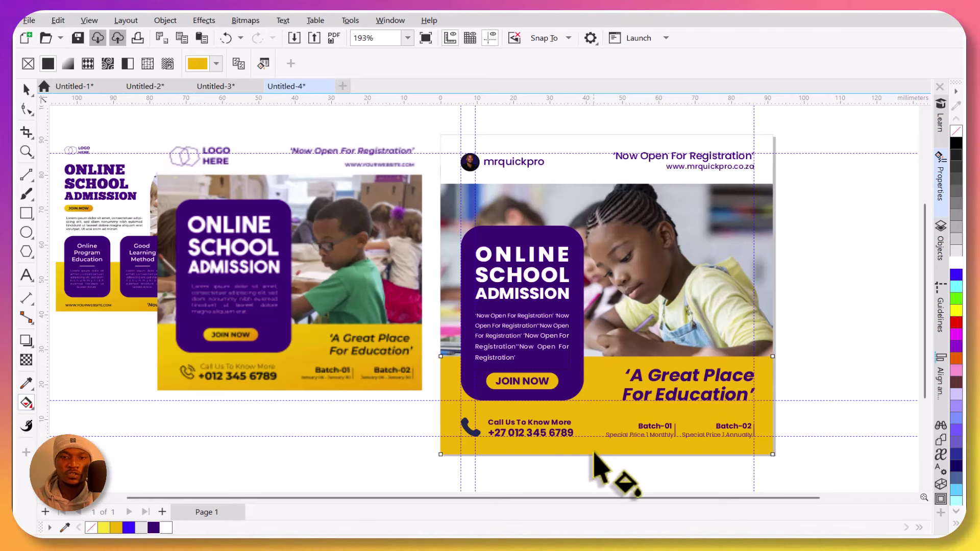
pyautogui.moveTo(594, 361); pyautogui.dragTo(595, 362)
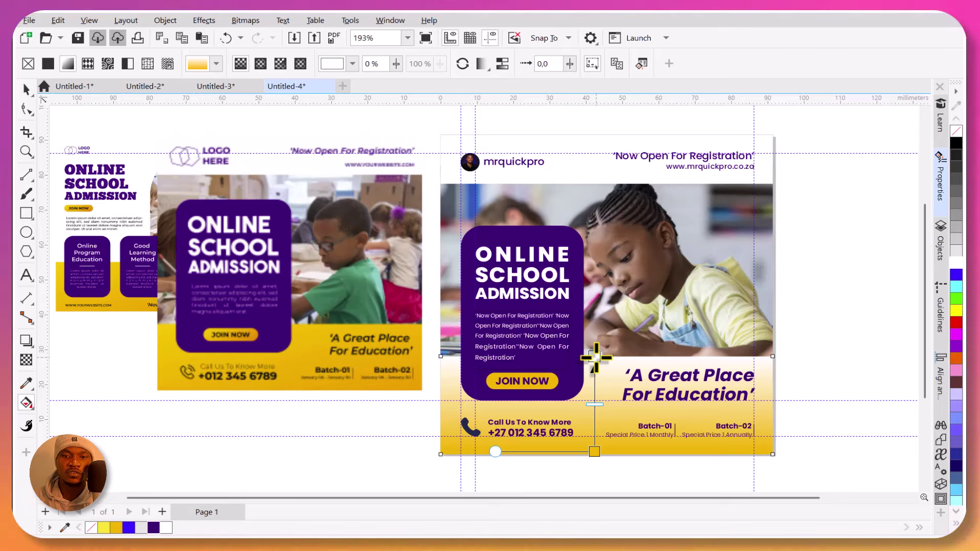
pyautogui.moveTo(603, 357); pyautogui.dragTo(608, 356)
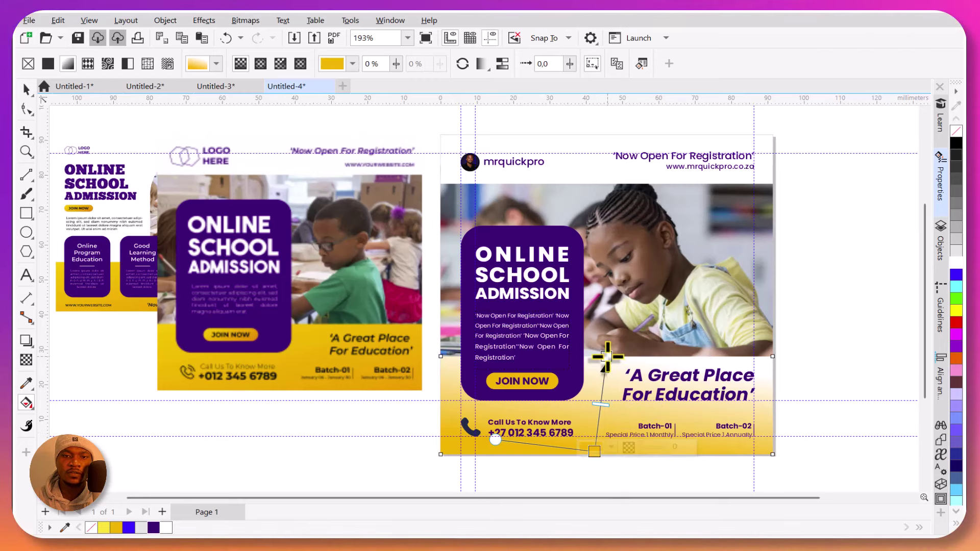
pyautogui.moveTo(608, 356); pyautogui.dragTo(595, 356)
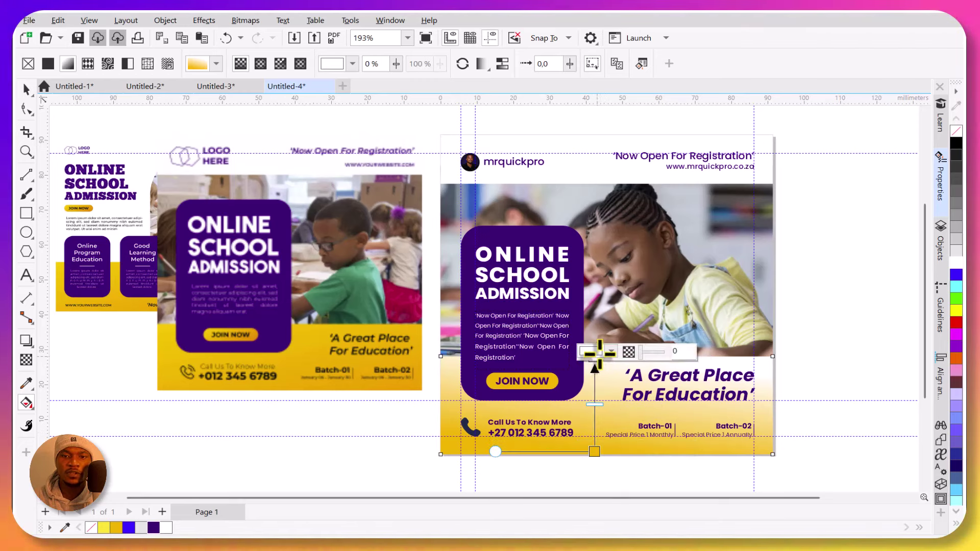
# Change the upper colour of the footer's gradient to bright yellow #FFEE00.
pyautogui.click(611, 351)
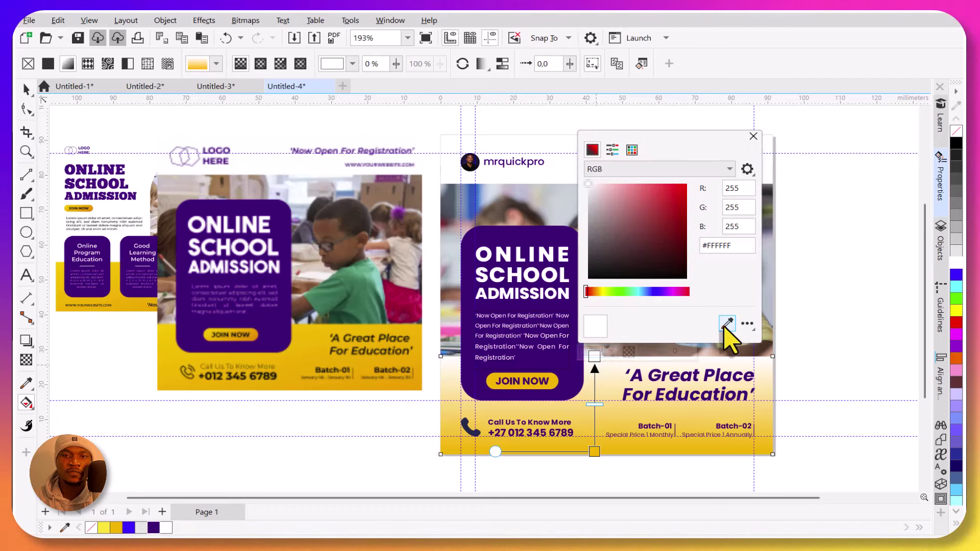
pyautogui.click(602, 291)
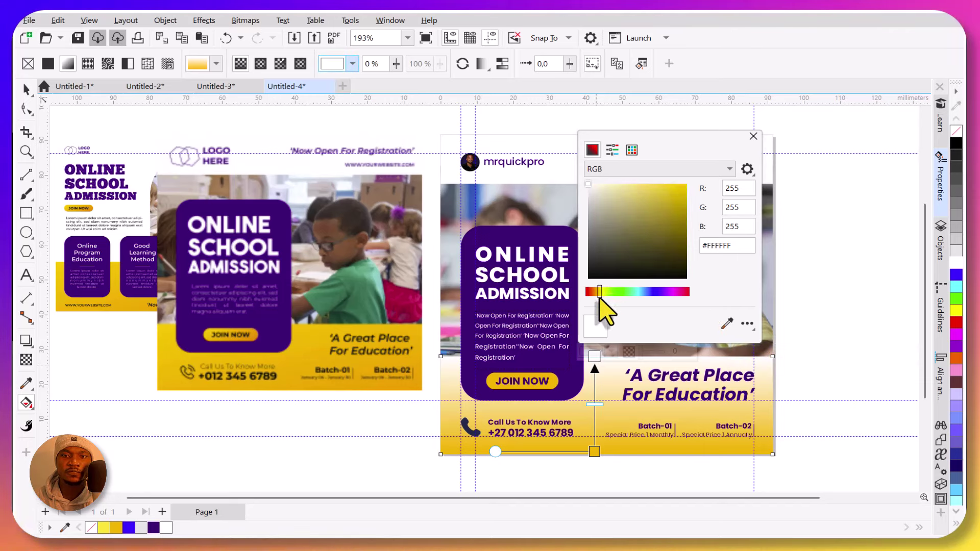
pyautogui.moveTo(598, 301); pyautogui.dragTo(601, 302)
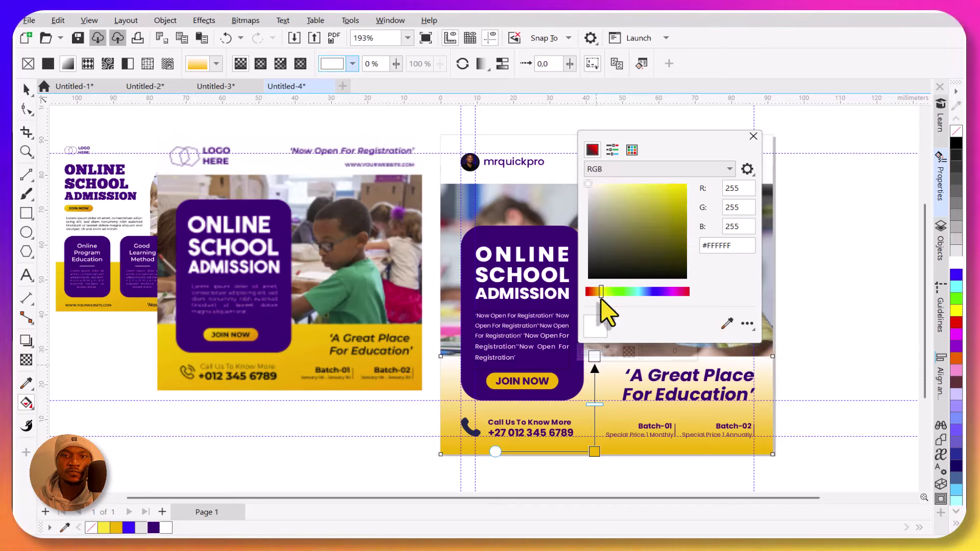
pyautogui.click(687, 185)
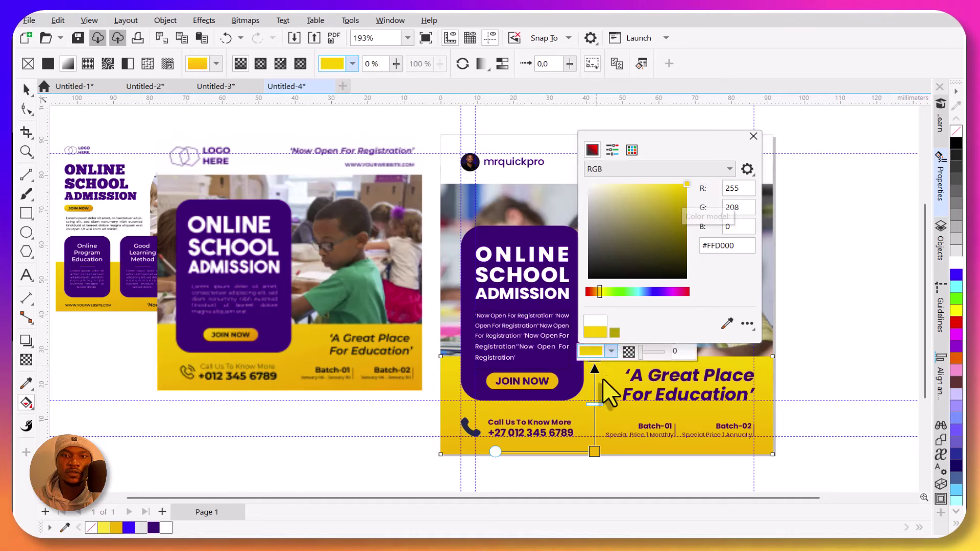
pyautogui.click(603, 293)
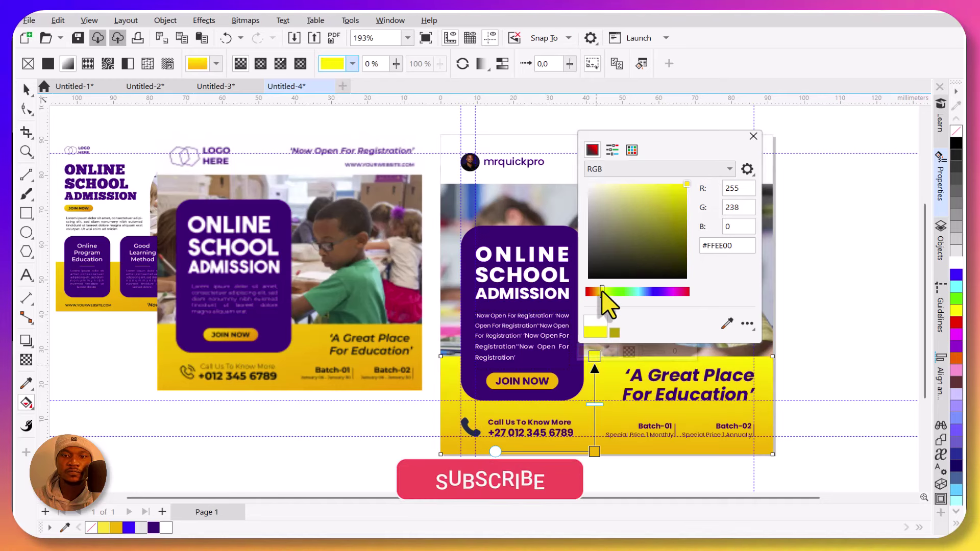
pyautogui.click(28, 90)
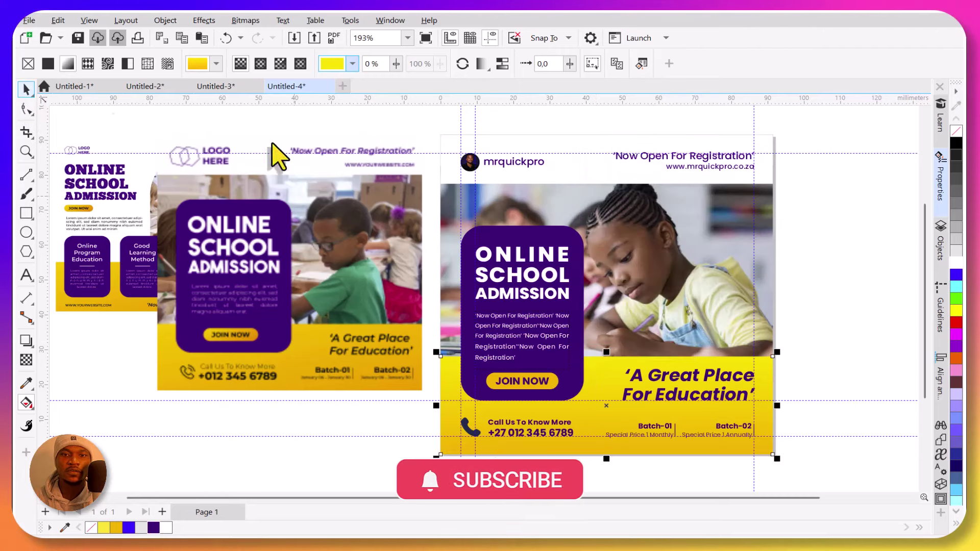
# Copy the footer rectangle's yellow gradient fill onto the 'JOIN NOW' button shape.
pyautogui.click(554, 384)
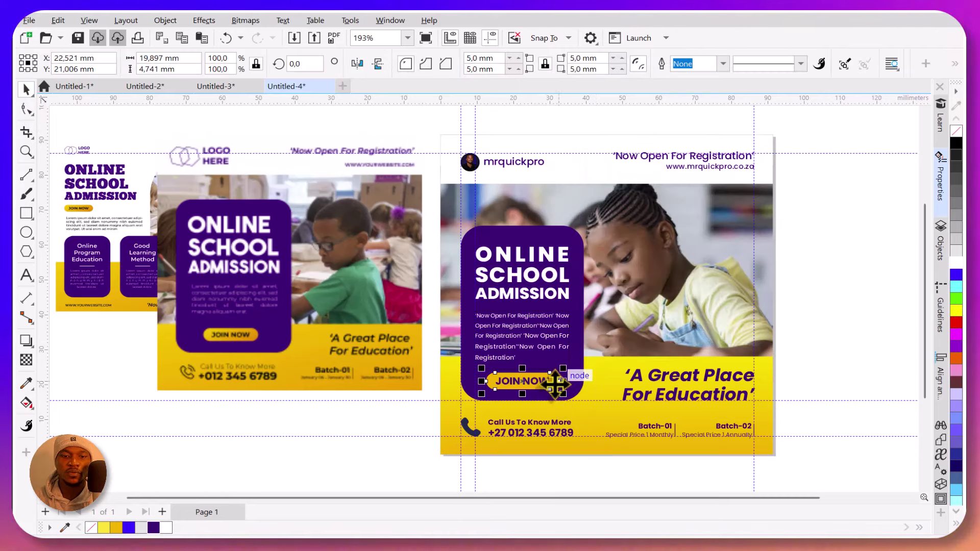
pyautogui.press('g')
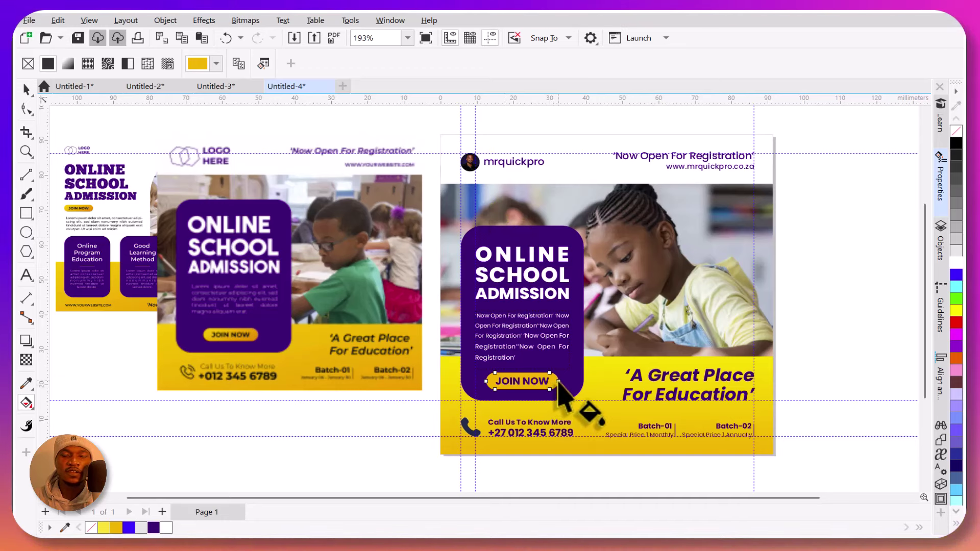
pyautogui.click(26, 404)
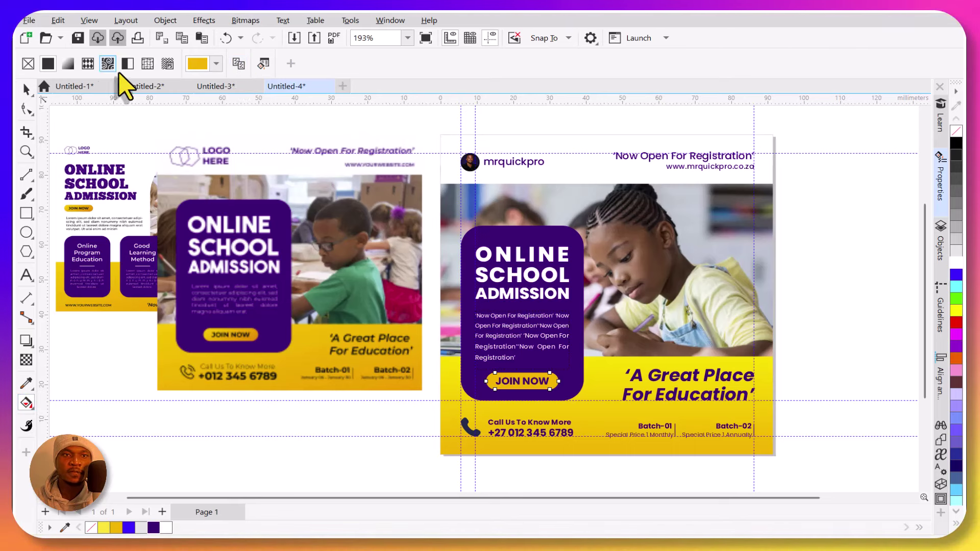
pyautogui.click(239, 64)
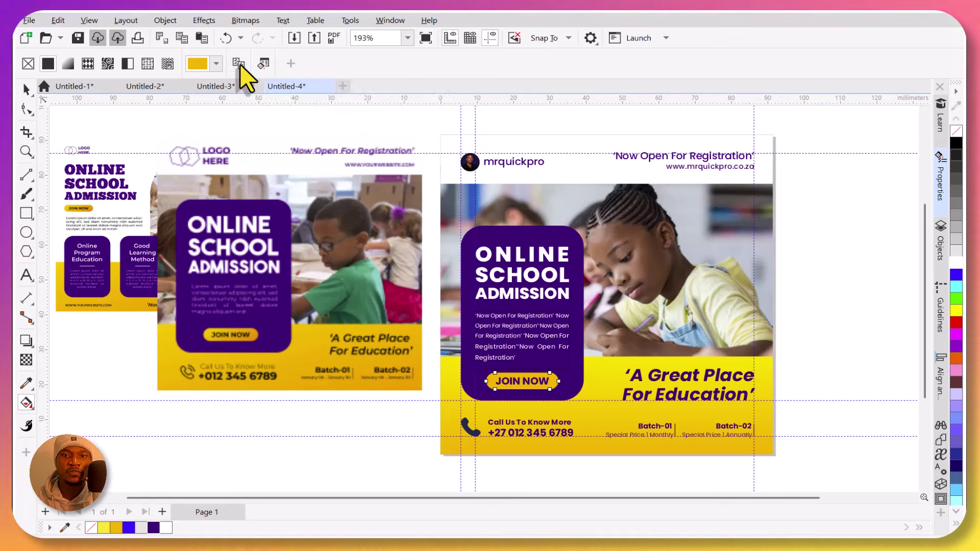
pyautogui.click(595, 420)
pyautogui.click(27, 89)
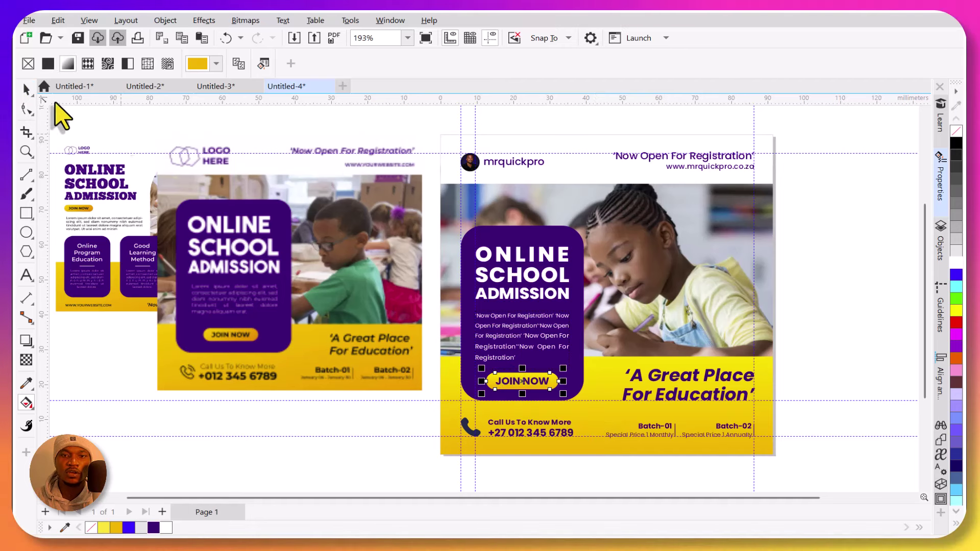
pyautogui.click(860, 291)
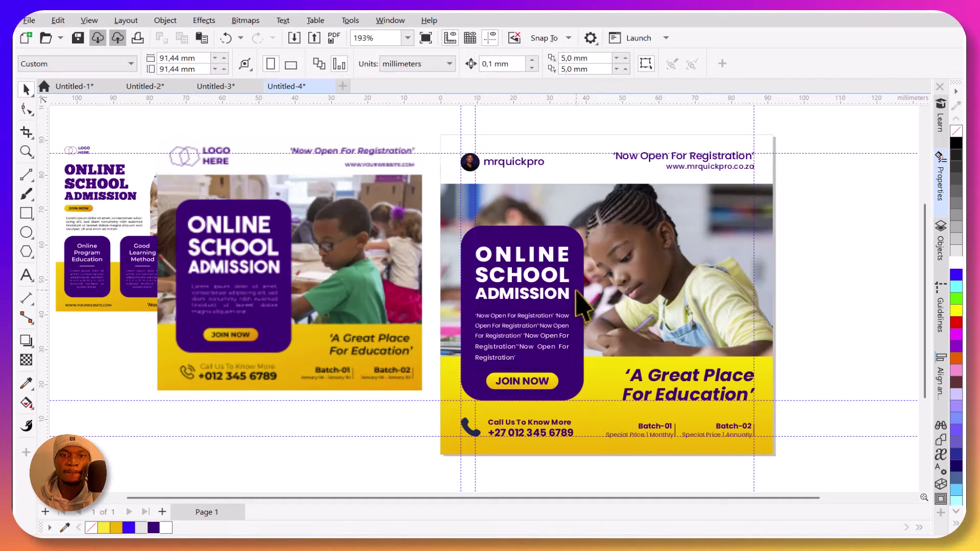
# Apply a vertical gradient to the purple panel, from its dark purple at the base to white at its upper edge.
pyautogui.click(573, 246)
pyautogui.press('g')
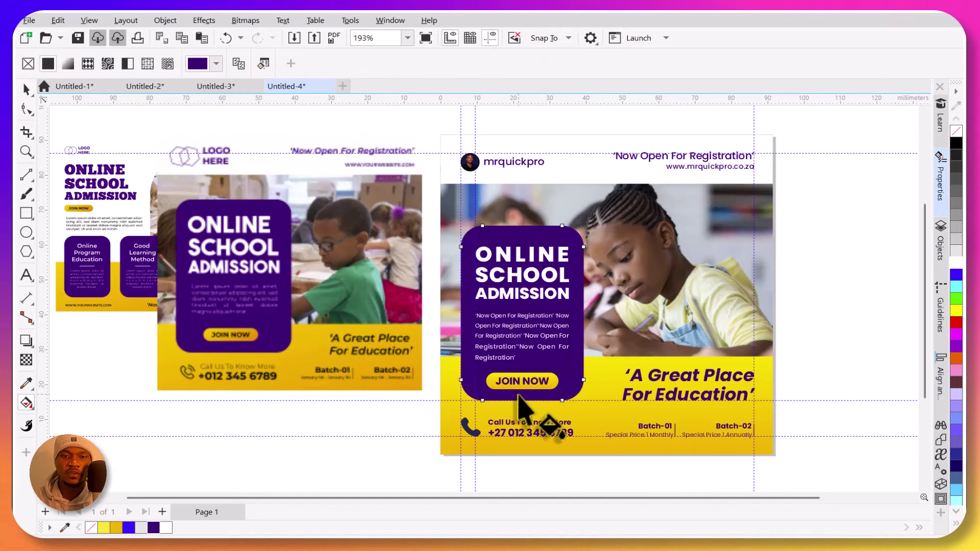
pyautogui.moveTo(522, 400); pyautogui.dragTo(525, 261)
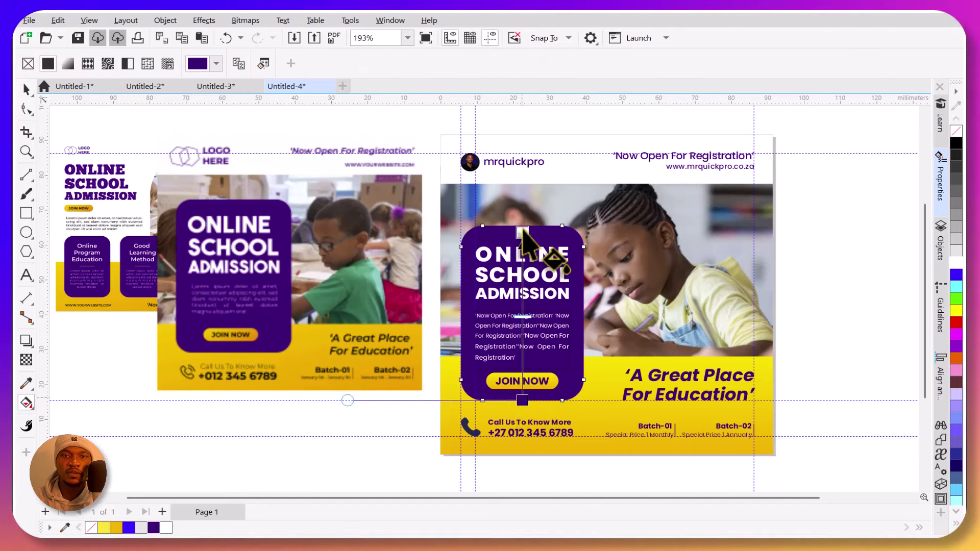
pyautogui.moveTo(522, 226); pyautogui.dragTo(522, 226)
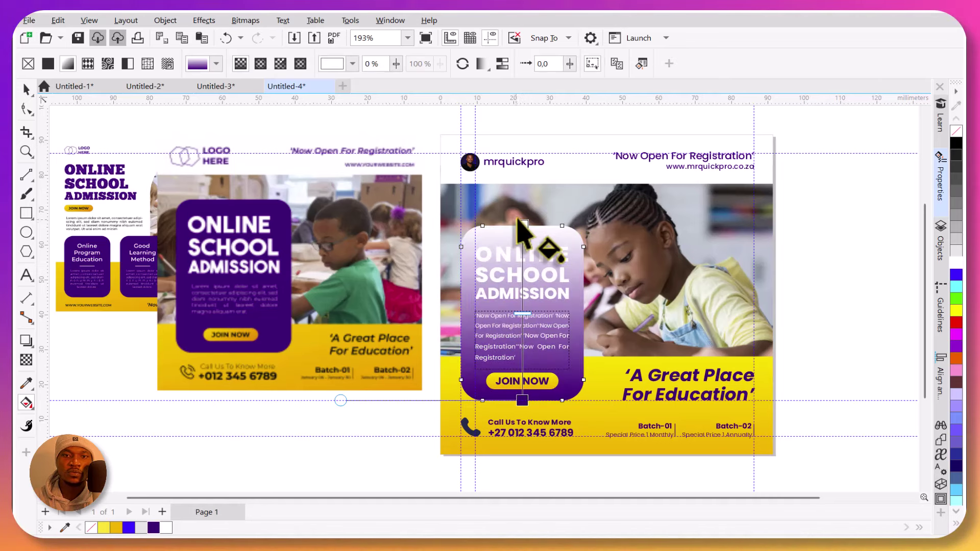
# Sample purple from the reference design's panel for the gradient's upper colour and brighten it to #7300ED.
pyautogui.click(516, 217)
pyautogui.click(544, 240)
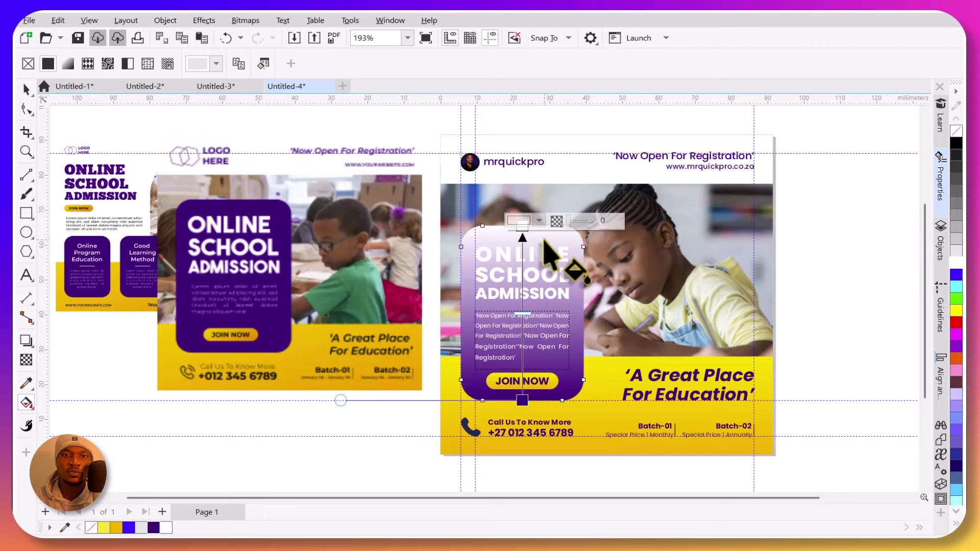
pyautogui.click(519, 221)
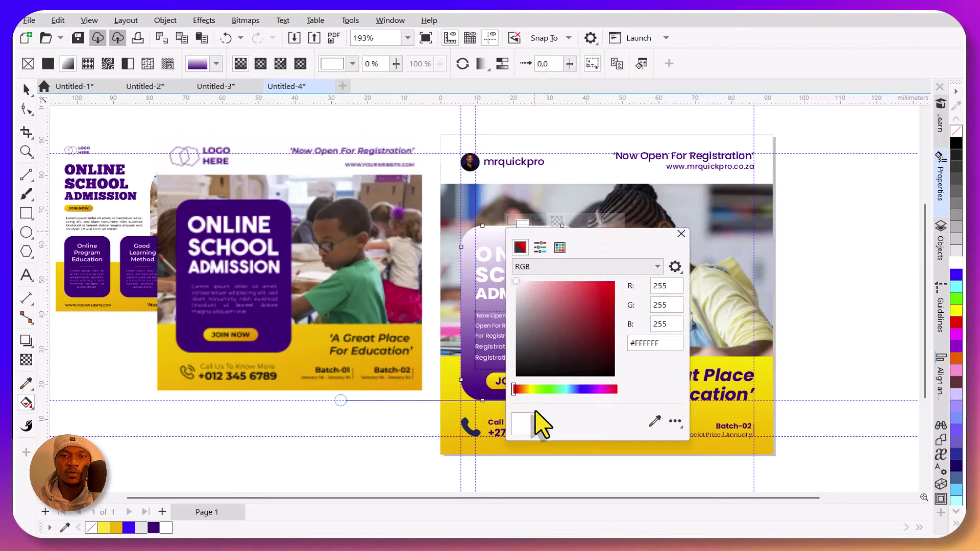
pyautogui.click(656, 421)
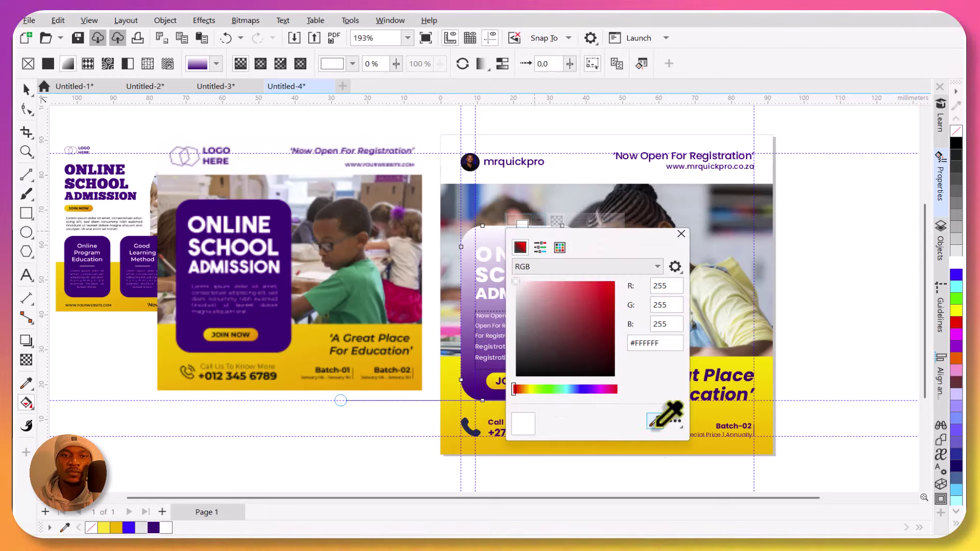
pyautogui.click(283, 331)
pyautogui.moveTo(605, 299); pyautogui.dragTo(619, 289)
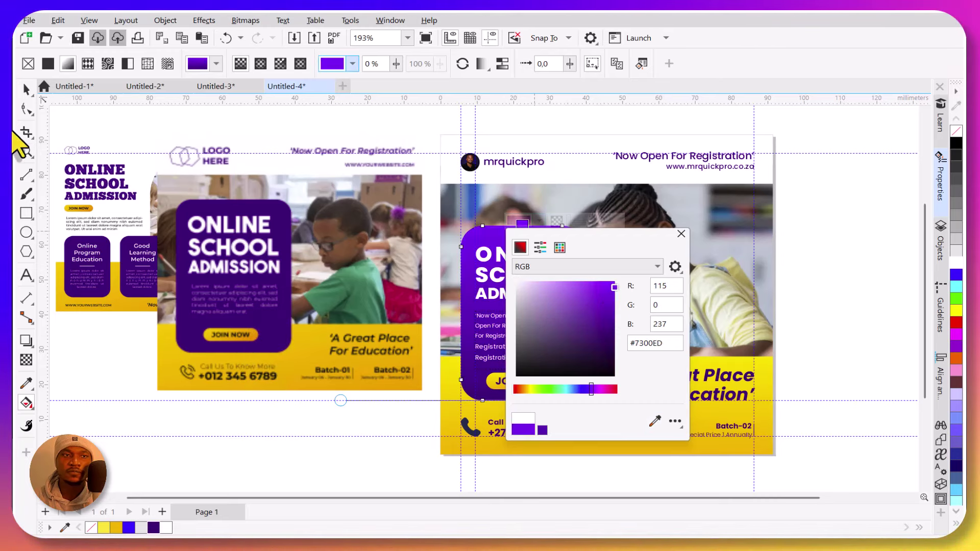
pyautogui.click(25, 88)
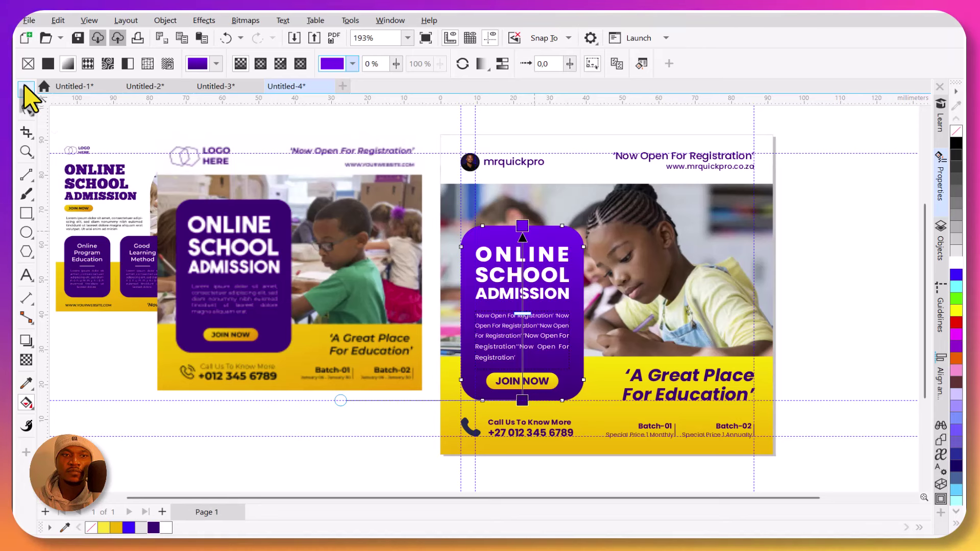
pyautogui.scroll(-1, 517, 299)
pyautogui.click(784, 307)
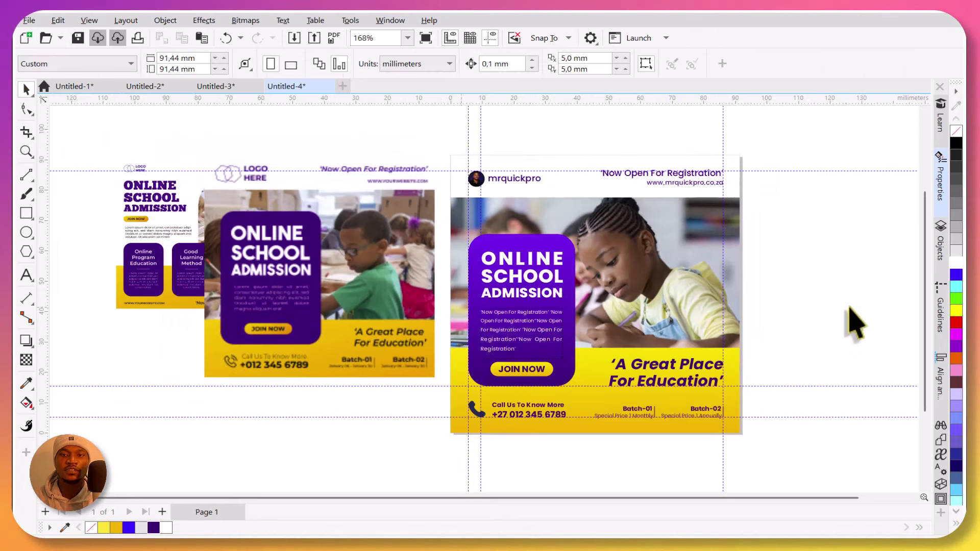
# Extend the dark end of the purple panel's gradient slightly below the panel's lower edge.
pyautogui.scroll(1, 536, 376)
pyautogui.press('g')
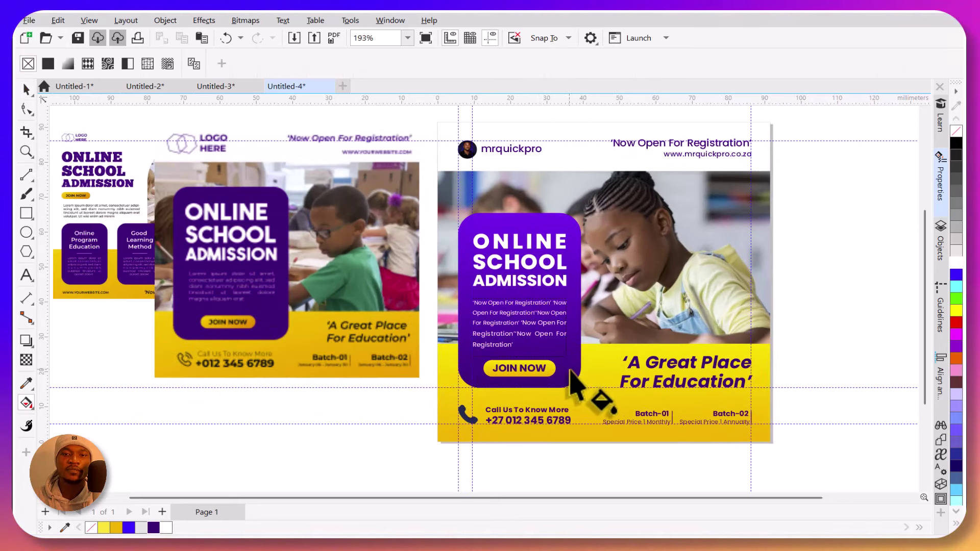
pyautogui.click(570, 372)
pyautogui.moveTo(520, 389); pyautogui.dragTo(519, 401)
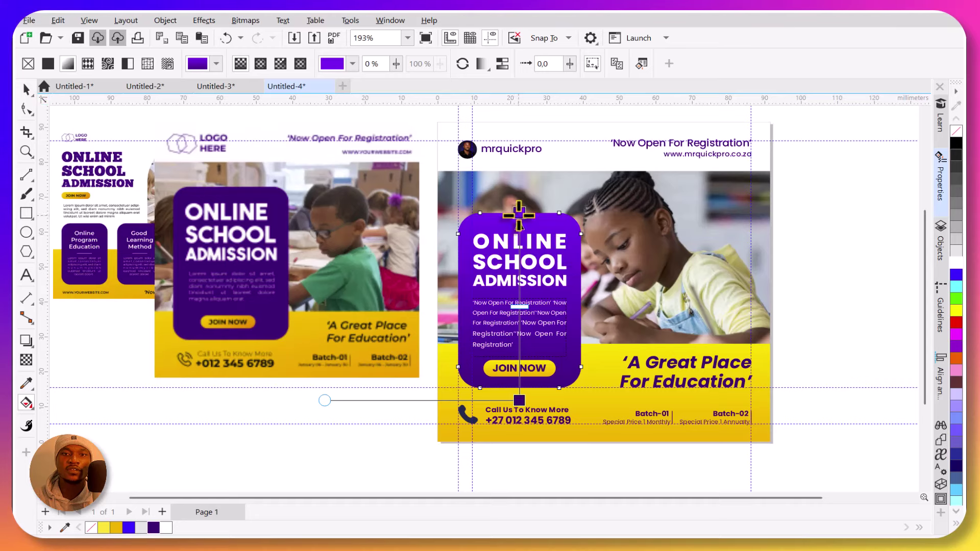
# Deselect the purple panel and preview the flyer full-screen to examine its gradient.
pyautogui.click(27, 90)
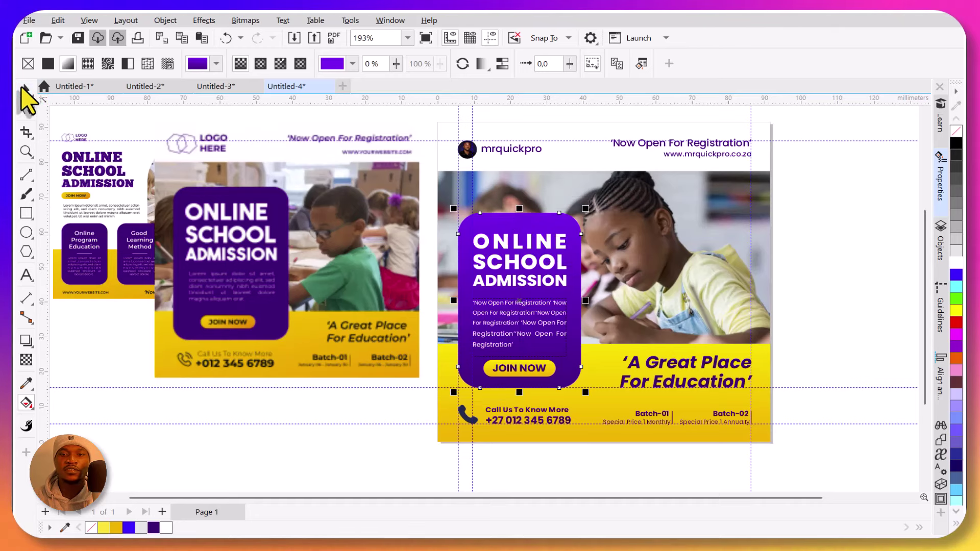
pyautogui.click(831, 314)
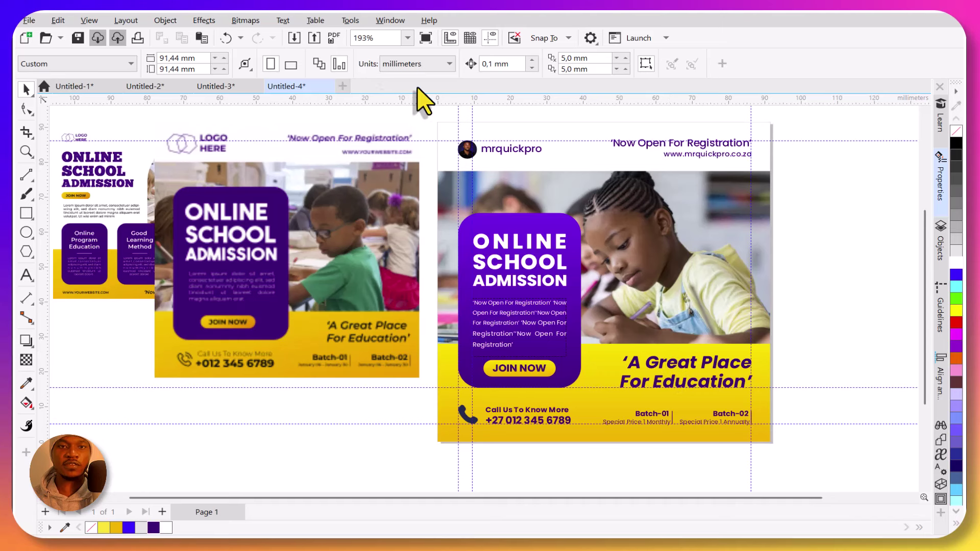
pyautogui.click(426, 38)
pyautogui.click(854, 223)
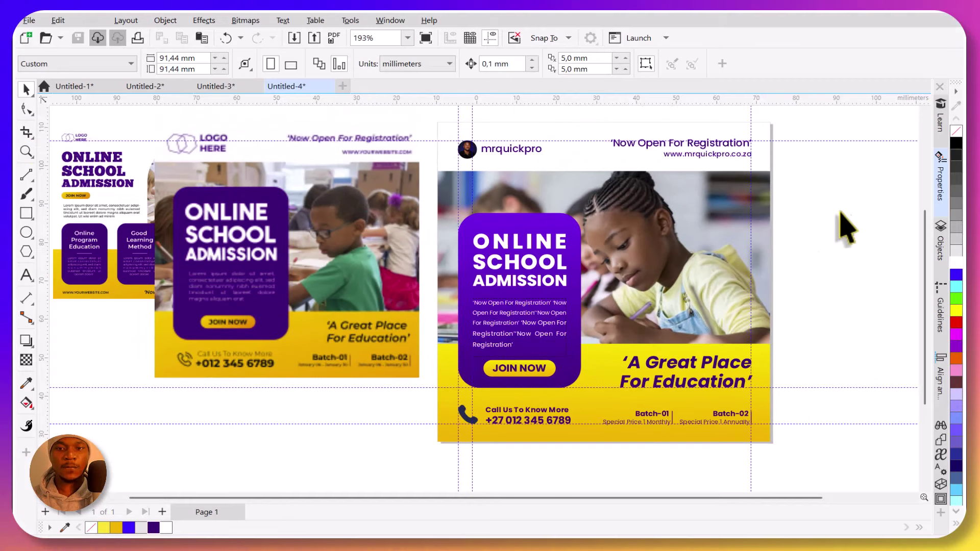
# Enlarge the 'A Great Place For Education' slogan to about 41.6 mm wide and the two header text lines to about 42.7 mm wide.
pyautogui.click(671, 401)
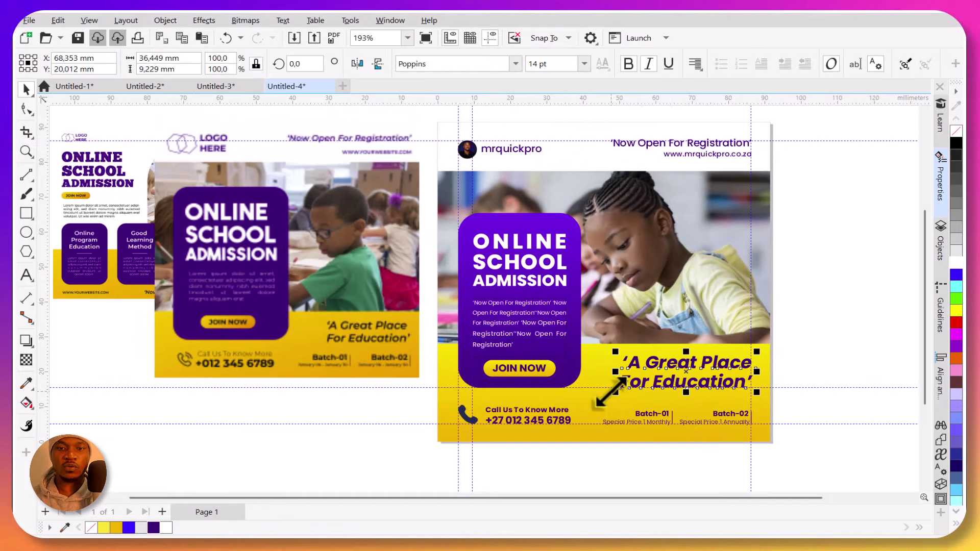
pyautogui.moveTo(617, 393); pyautogui.dragTo(596, 398)
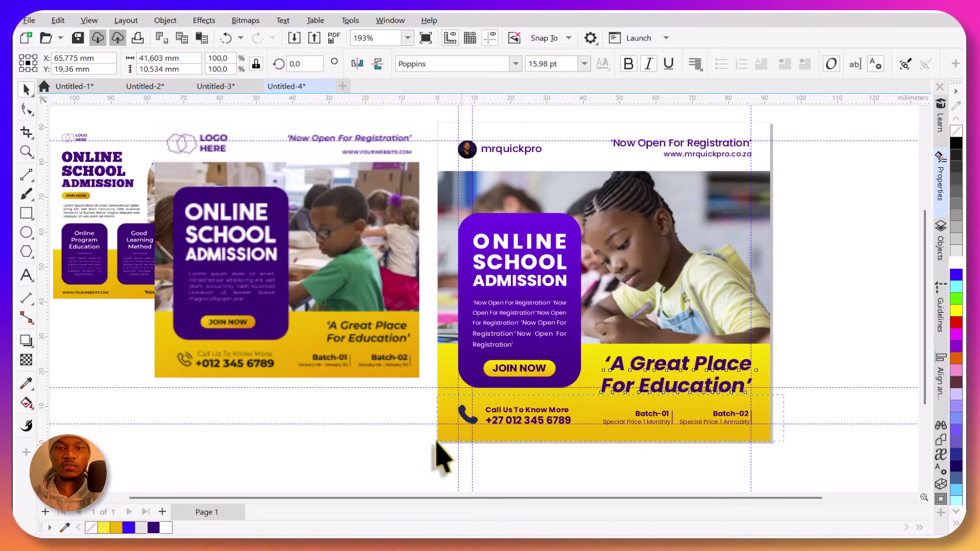
pyautogui.click(814, 342)
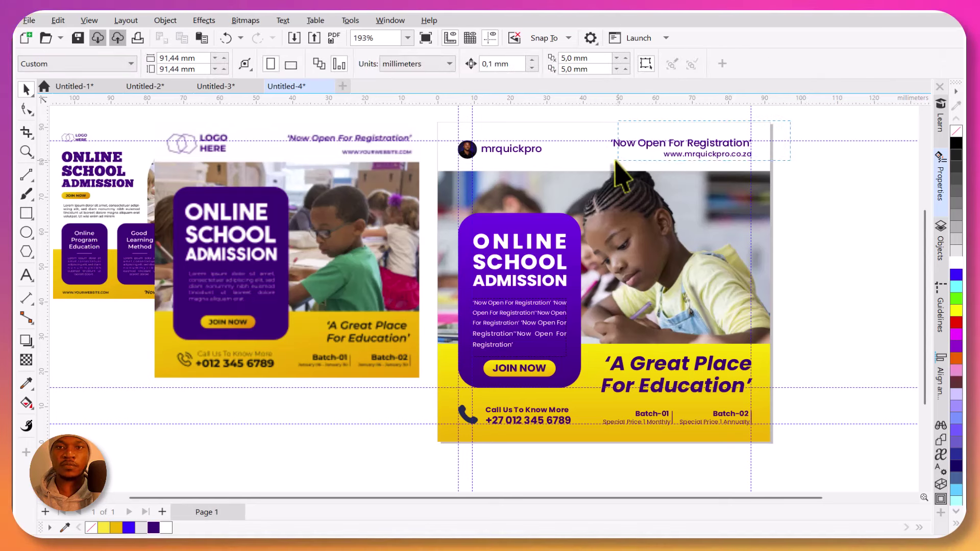
pyautogui.click(606, 141)
pyautogui.moveTo(606, 162); pyautogui.dragTo(591, 164)
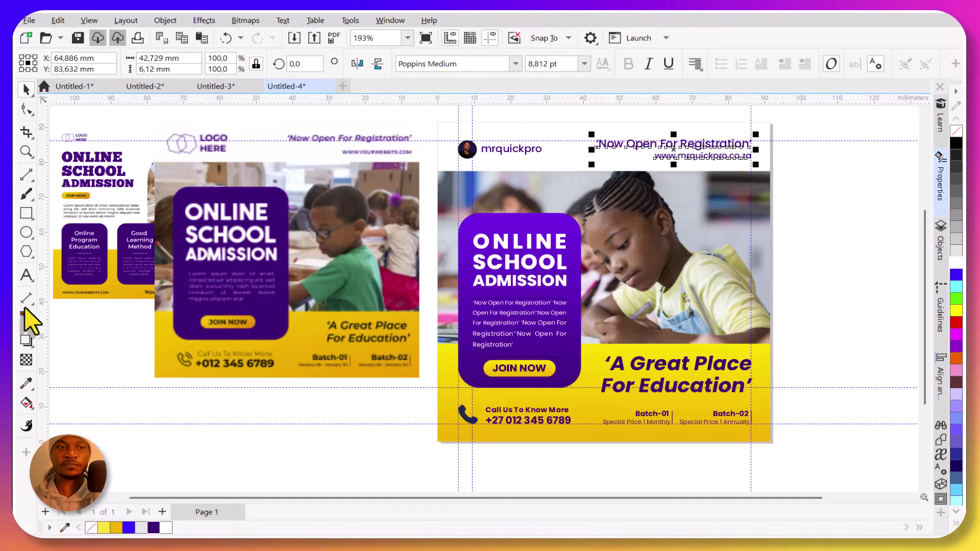
# Add a vertical guideline at the header text's left edge and enlarge the slogan to about 43 mm wide to meet it.
pyautogui.moveTo(45, 311); pyautogui.dragTo(596, 334)
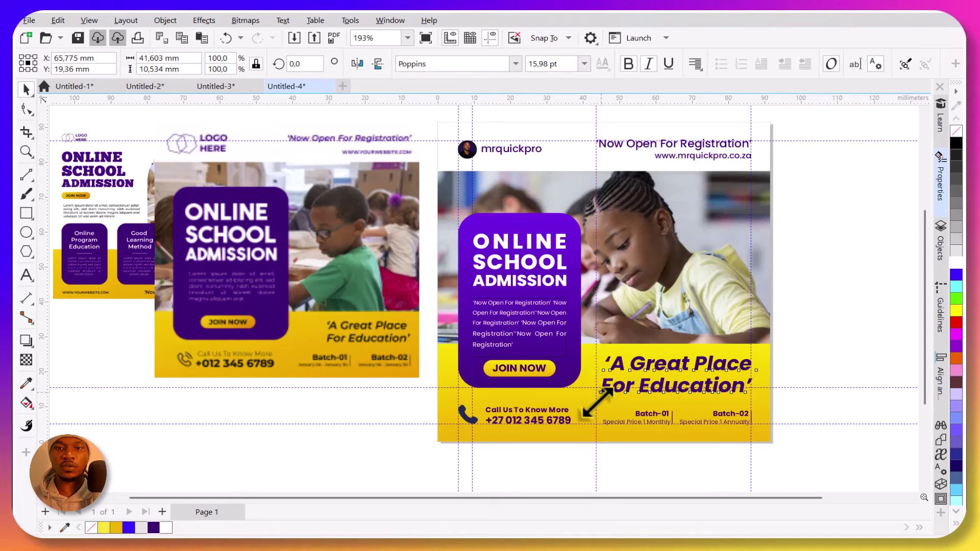
pyautogui.moveTo(604, 394); pyautogui.dragTo(597, 397)
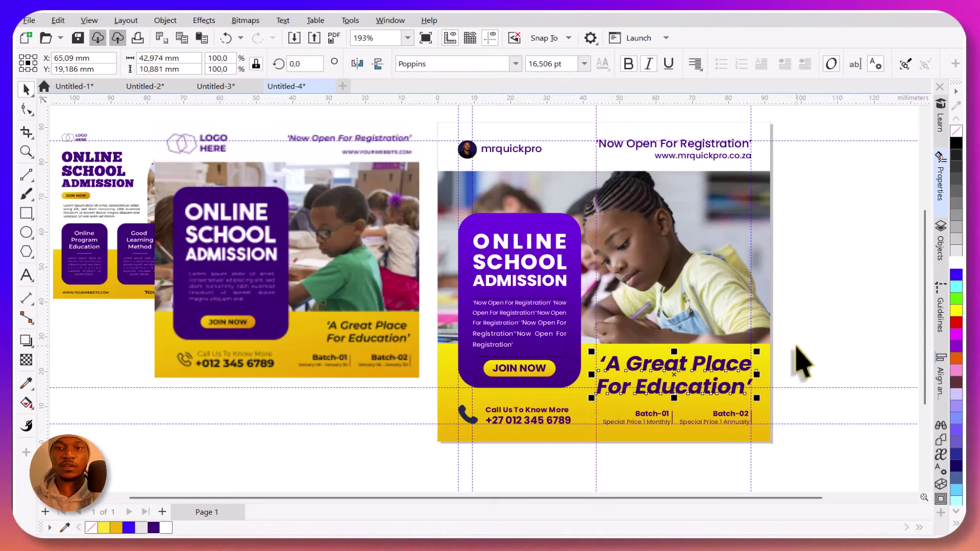
# Round the font sizes of the slogan, the 'Now Open For Registration' line and the website address, setting the address to 7 pt.
pyautogui.click(691, 370)
pyautogui.write('1')
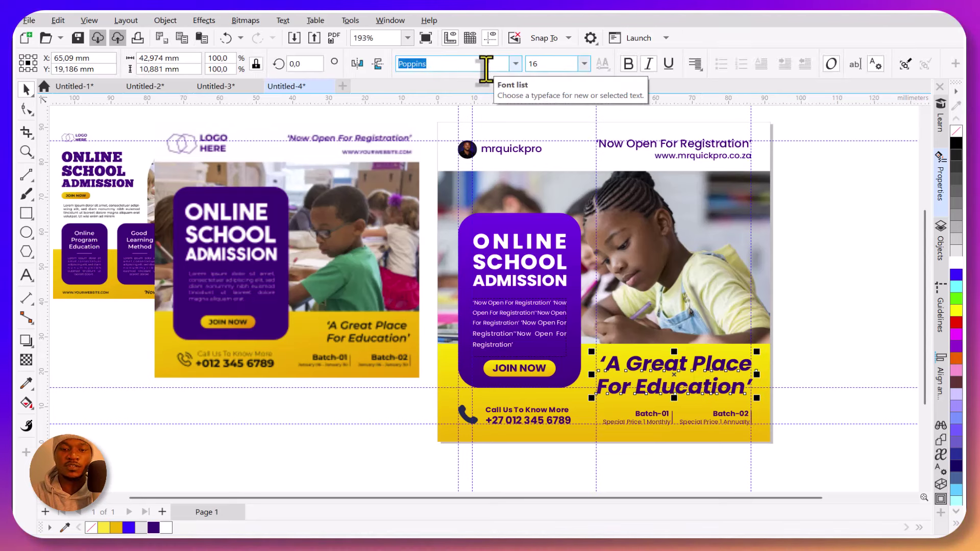
pyautogui.click(670, 153)
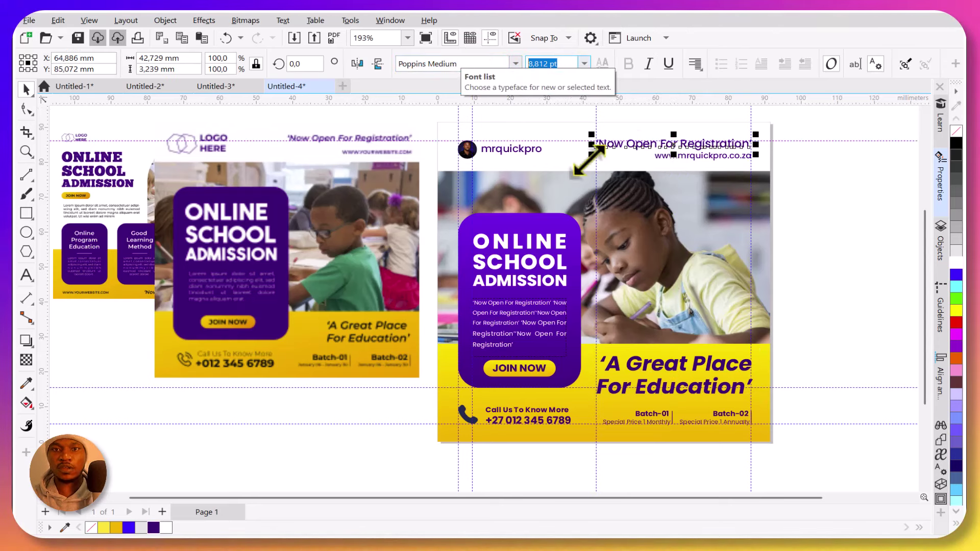
pyautogui.click(687, 158)
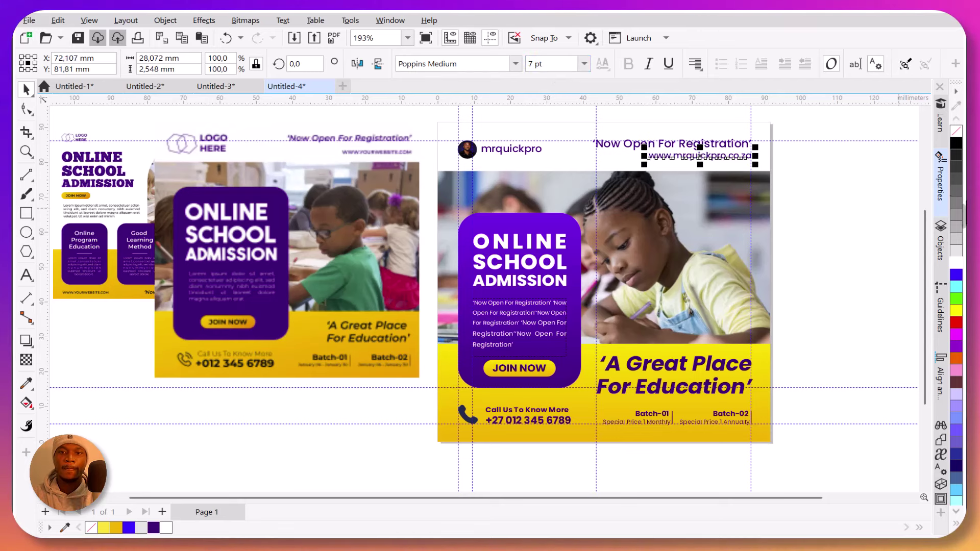
# Check the font size of the 'Batch-02' text and preview the completed flyer full-screen beside the reference designs.
pyautogui.click(814, 368)
pyautogui.click(735, 417)
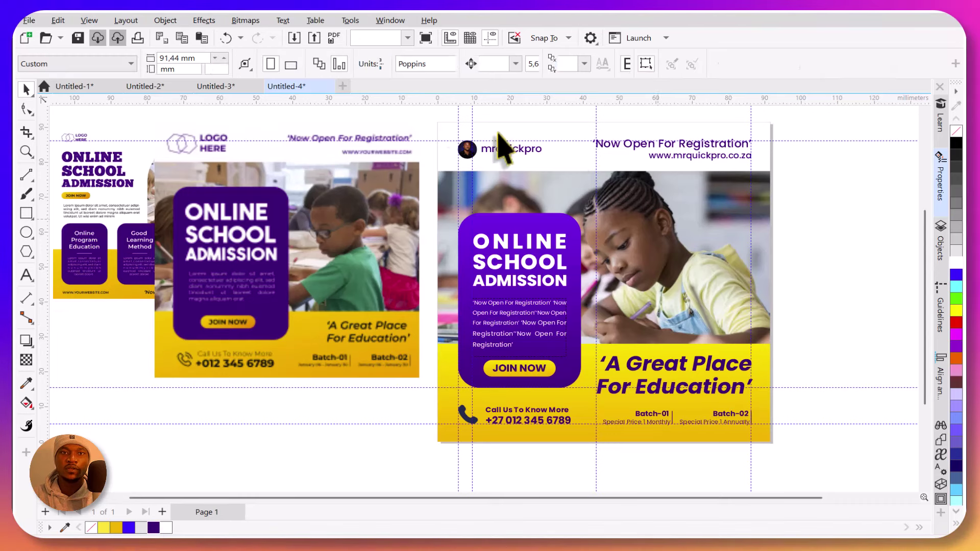
pyautogui.click(426, 38)
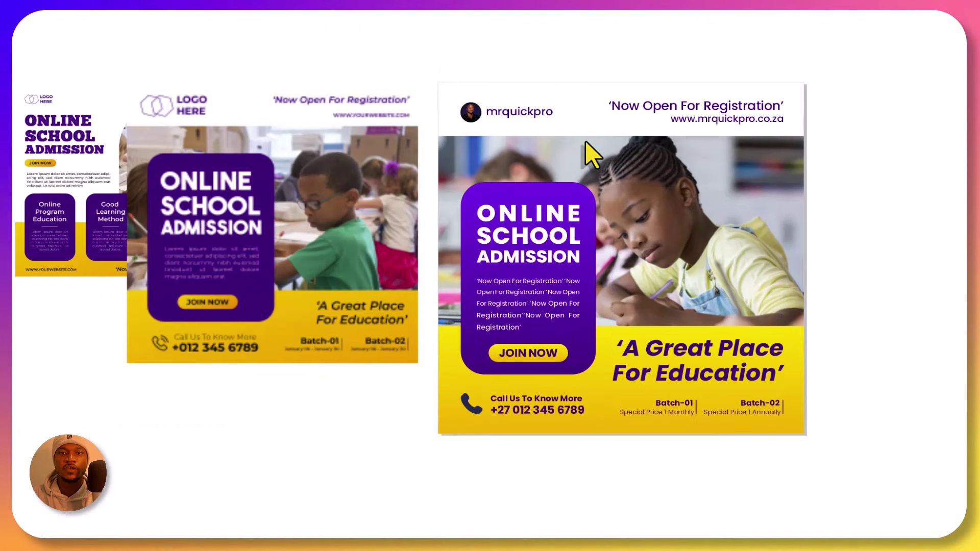
pyautogui.click(644, 207)
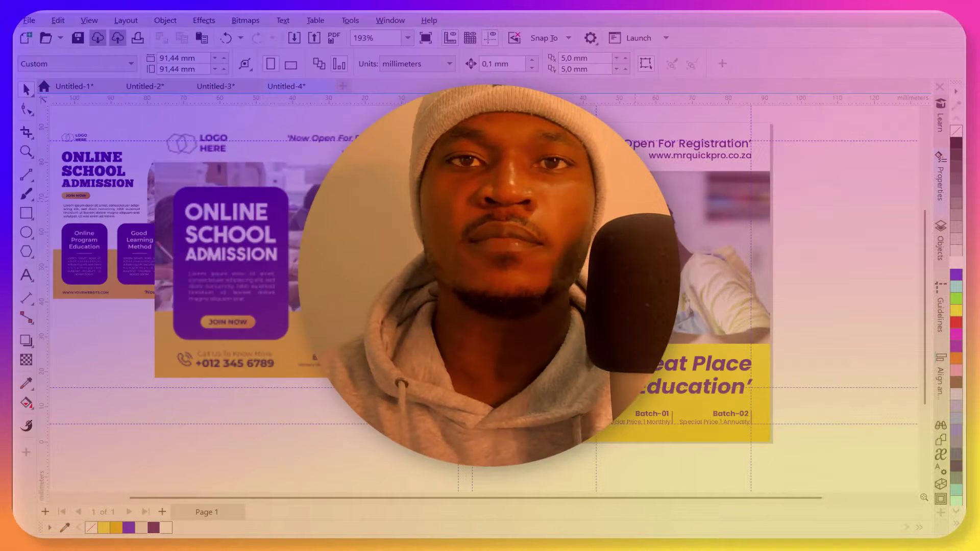